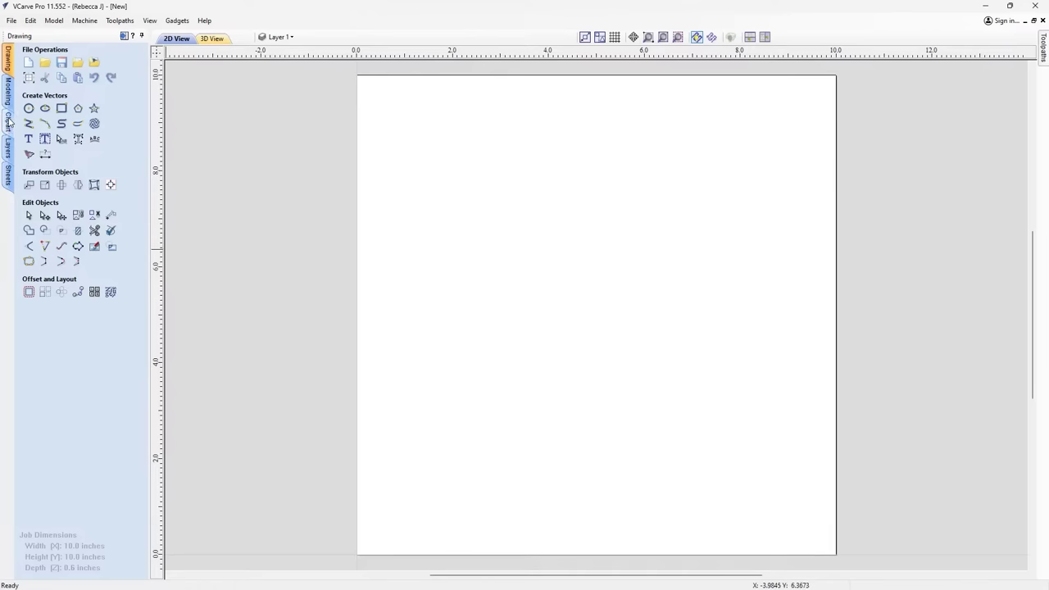
Browse the Design&Make clipart folders, open Autumn Fun No.1 - UG2023, and enlarge the thumbnail area to show all its models.
{"action": "left_click", "coordinate": [7, 123]}
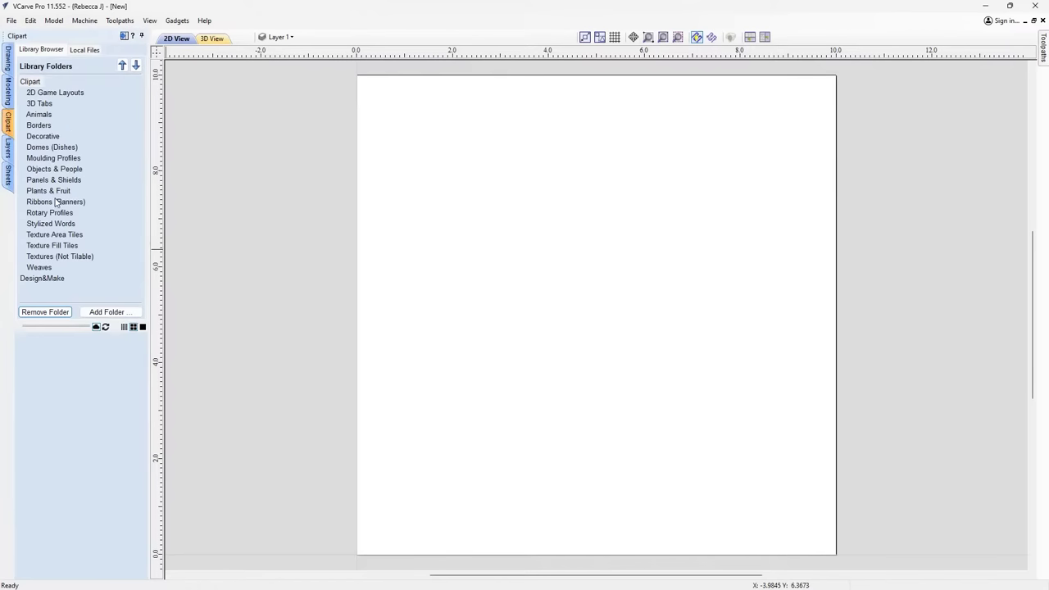
{"action": "left_click", "coordinate": [45, 279]}
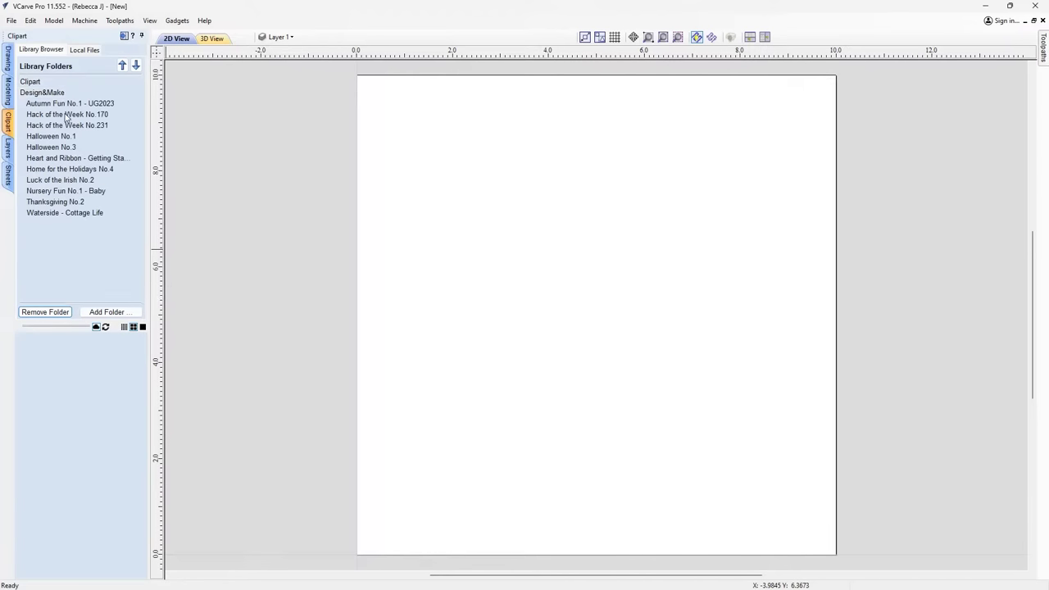
{"action": "left_click", "coordinate": [53, 213]}
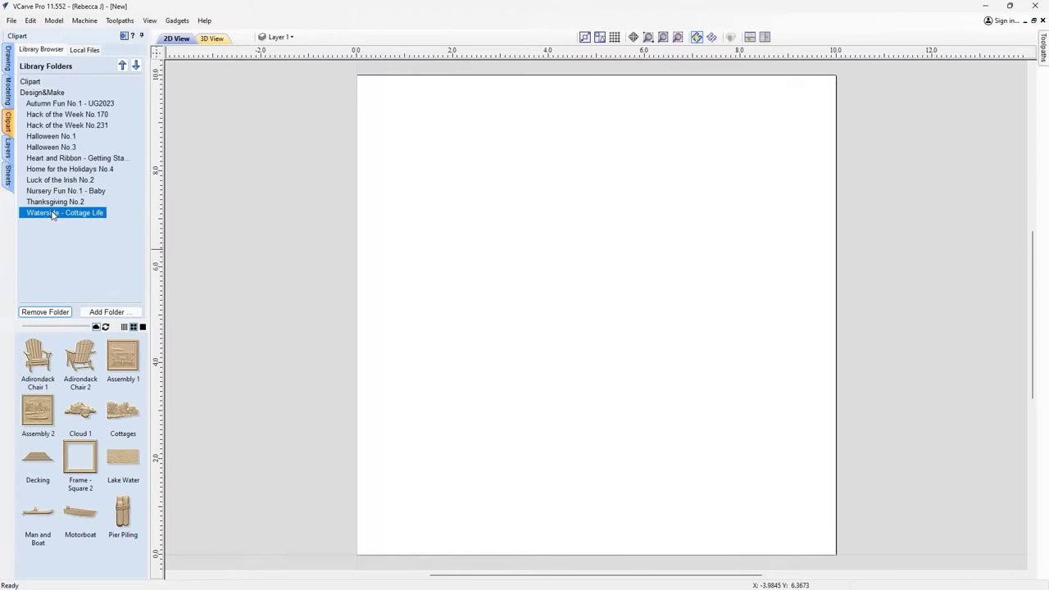
{"action": "left_click", "coordinate": [54, 202]}
{"action": "left_click", "coordinate": [63, 192]}
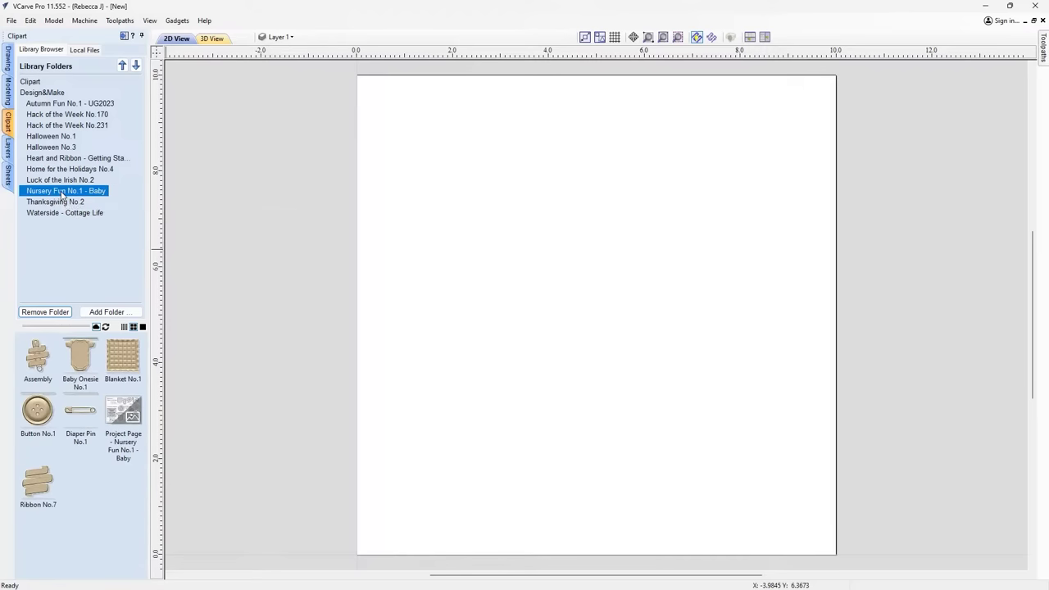
{"action": "left_click", "coordinate": [58, 180]}
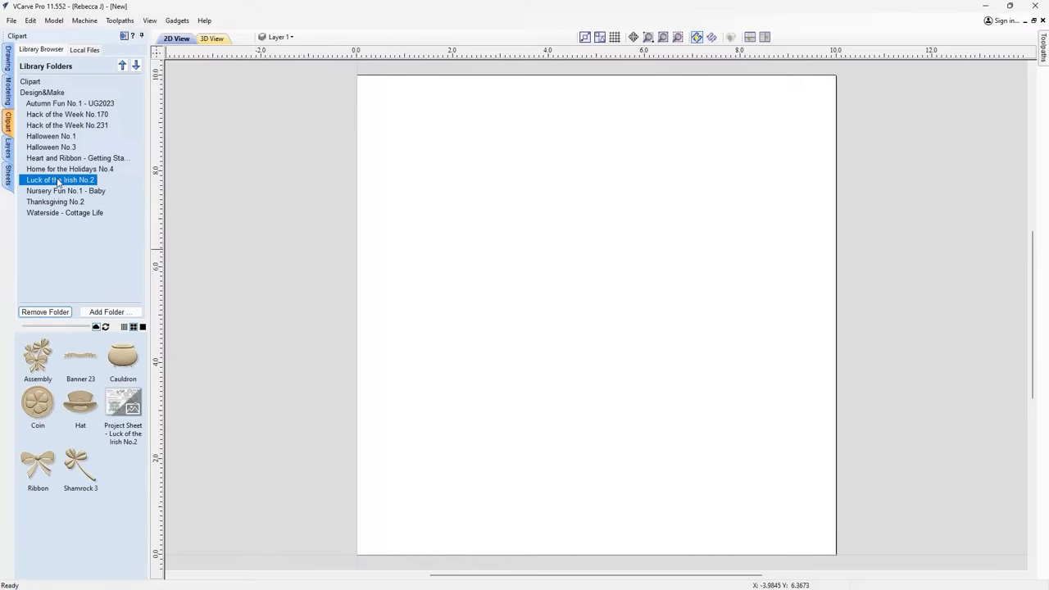
{"action": "left_click", "coordinate": [50, 104]}
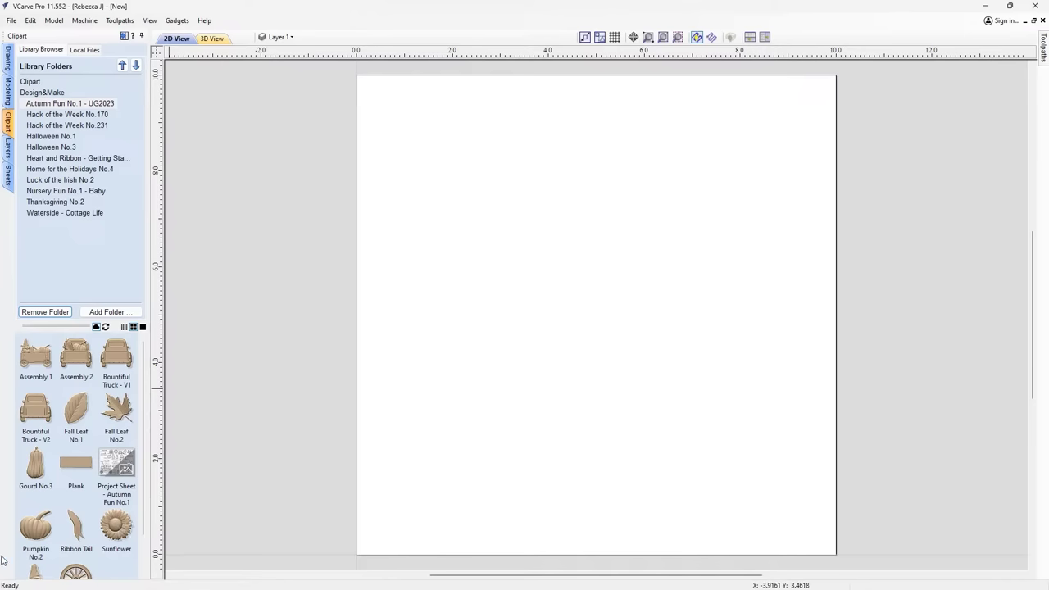
{"action": "left_click_drag", "start_coordinate": [77, 327], "coordinate": [77, 279]}
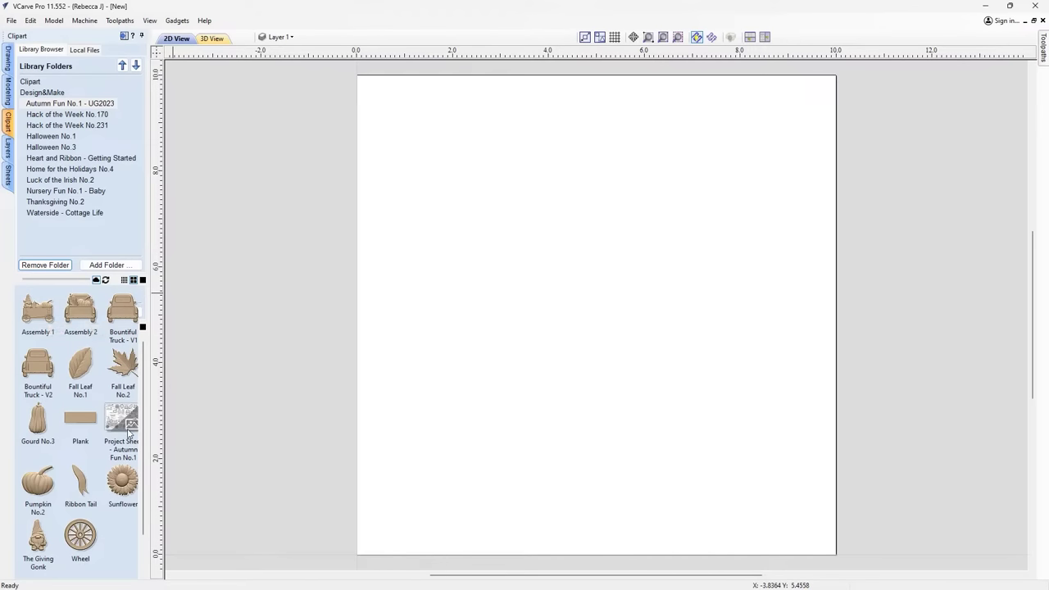
{"action": "left_click_drag", "start_coordinate": [148, 429], "coordinate": [166, 429]}
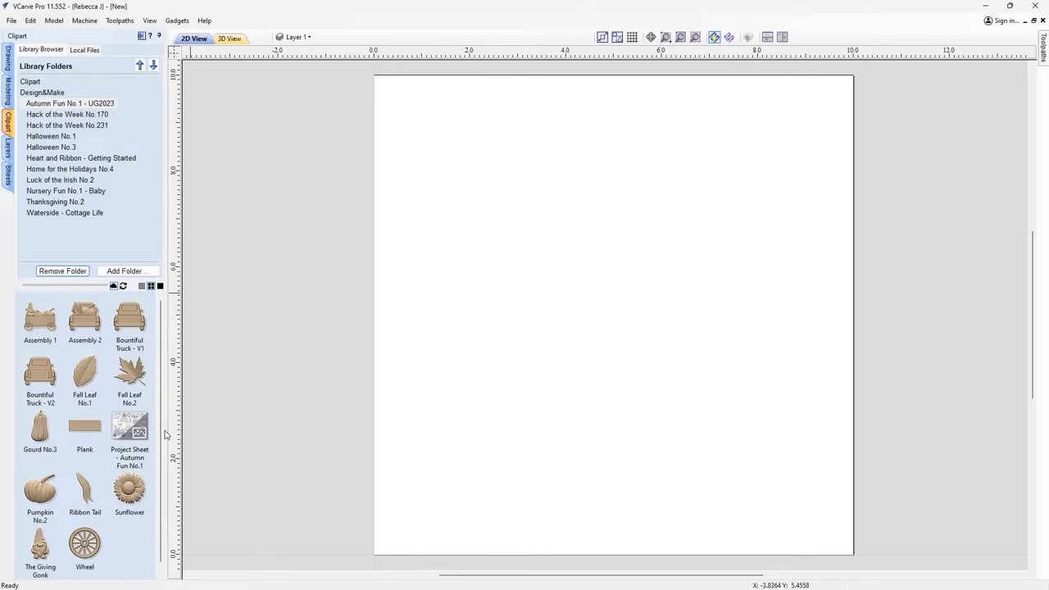
Place the Autumn Fun No.1 project sheet, enlarged to about 9.85 by 7.61 inches for reading, and delete it again.
{"action": "double_click", "coordinate": [123, 431]}
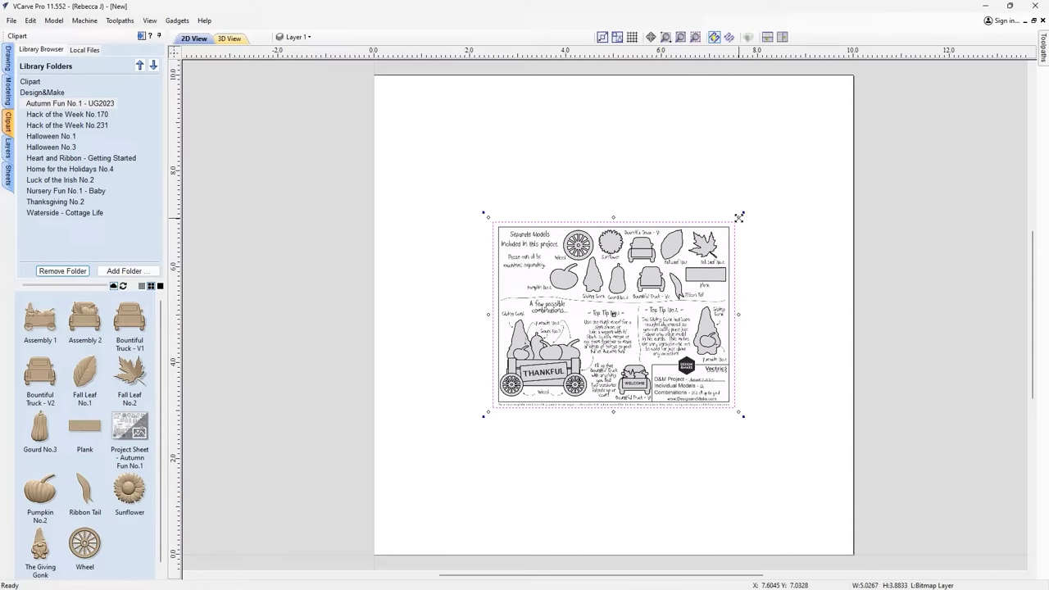
{"action": "left_click_drag", "start_coordinate": [739, 217], "coordinate": [816, 132]}
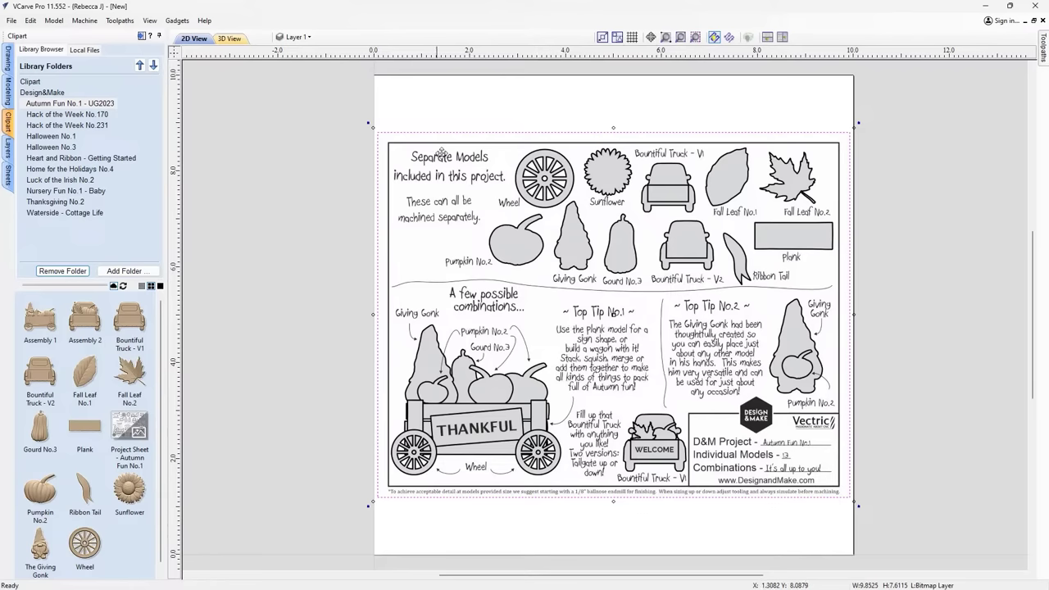
{"action": "key", "text": "Escape"}
{"action": "left_click", "coordinate": [442, 343]}
{"action": "key", "text": "Delete"}
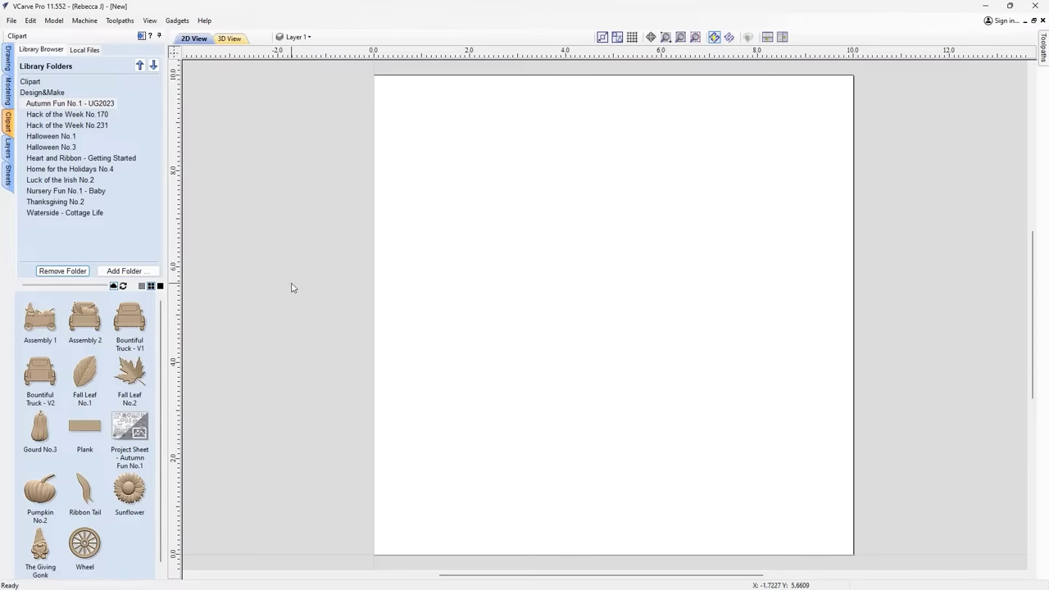
In the 3D view, insert the Assembly 1 clipart and scale it up proportionally to nearly the full material width.
{"action": "left_click", "coordinate": [230, 39]}
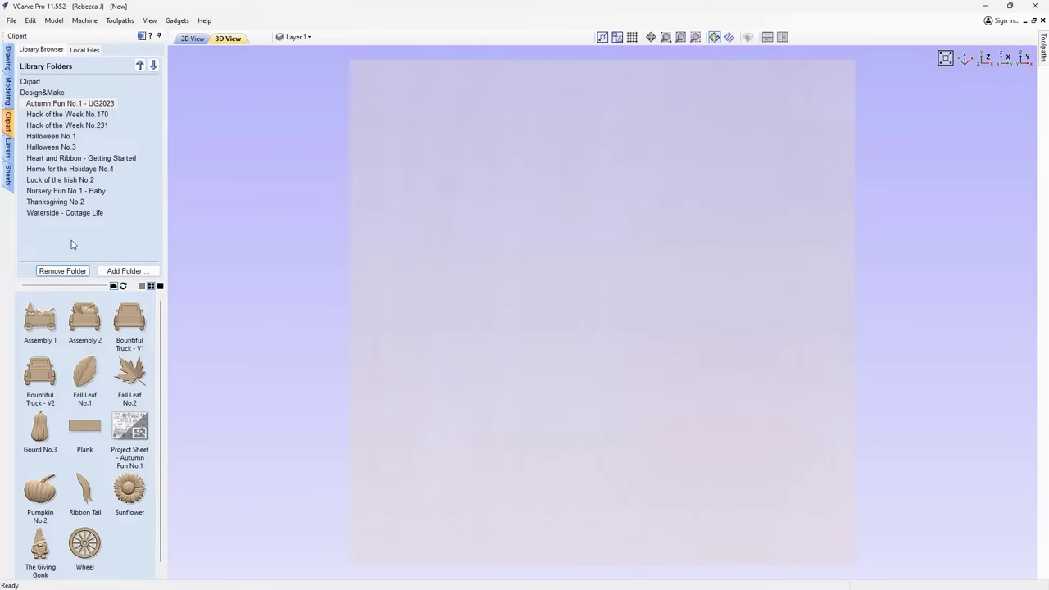
{"action": "double_click", "coordinate": [45, 316]}
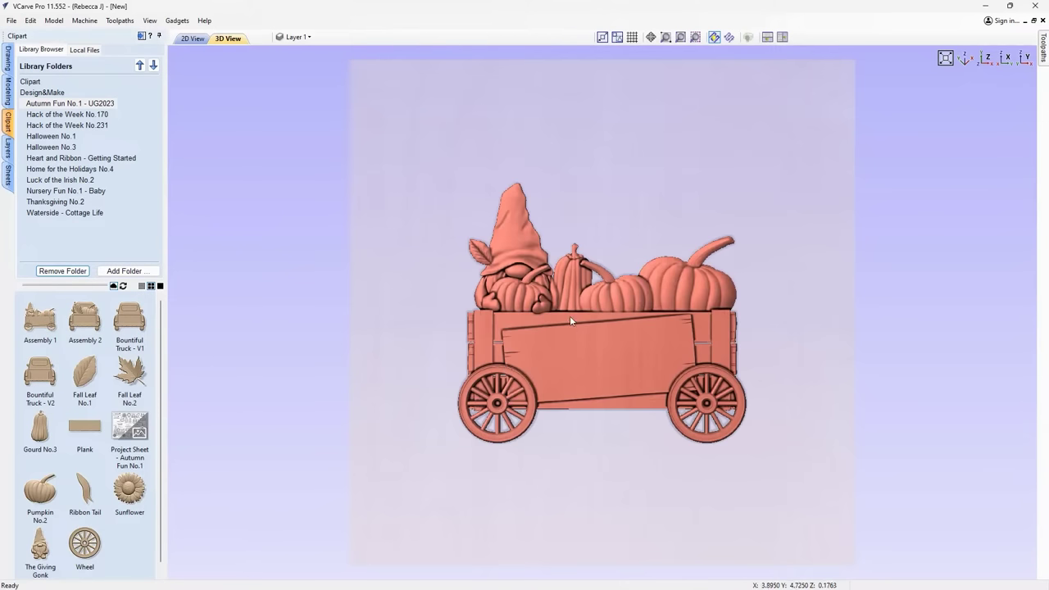
{"action": "left_click", "coordinate": [622, 308]}
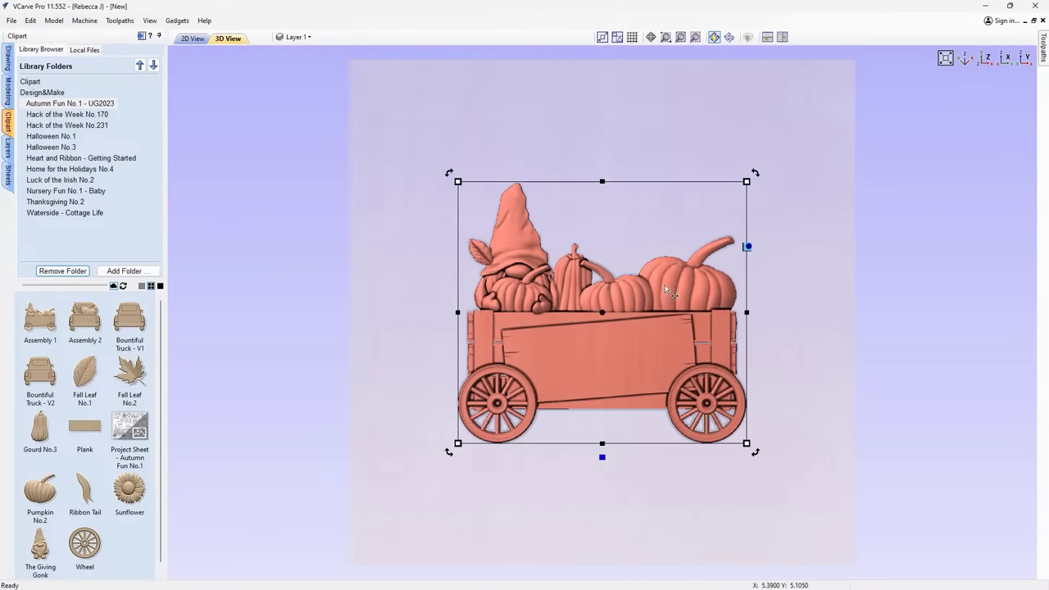
{"action": "left_click_drag", "start_coordinate": [747, 181], "coordinate": [831, 99]}
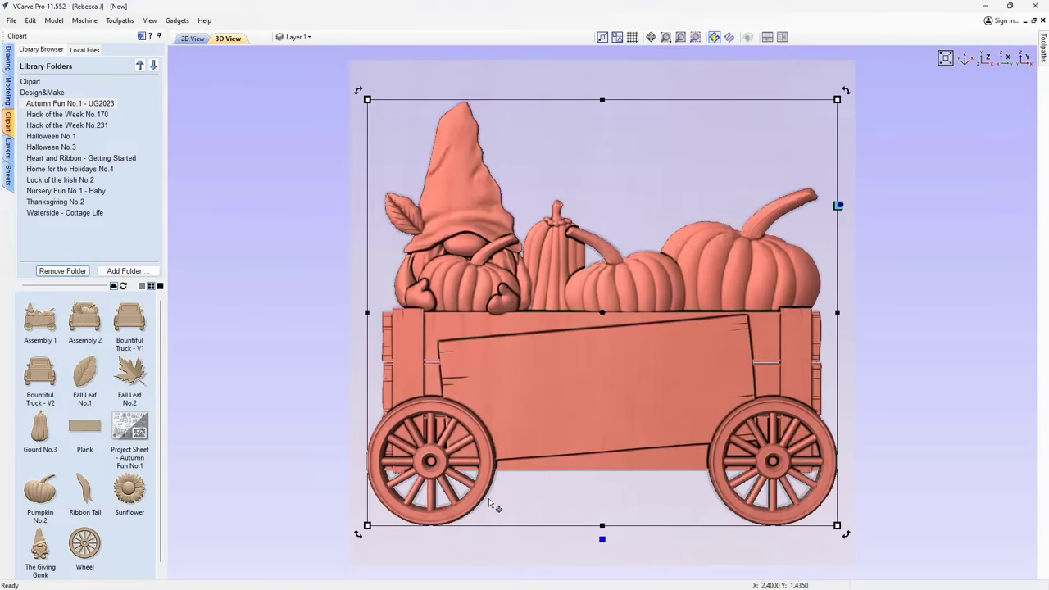
{"action": "left_click", "coordinate": [549, 563]}
Inspect the wagon assembly from several angles and delete it from the model.
{"action": "left_click_drag", "start_coordinate": [288, 306], "coordinate": [562, 320]}
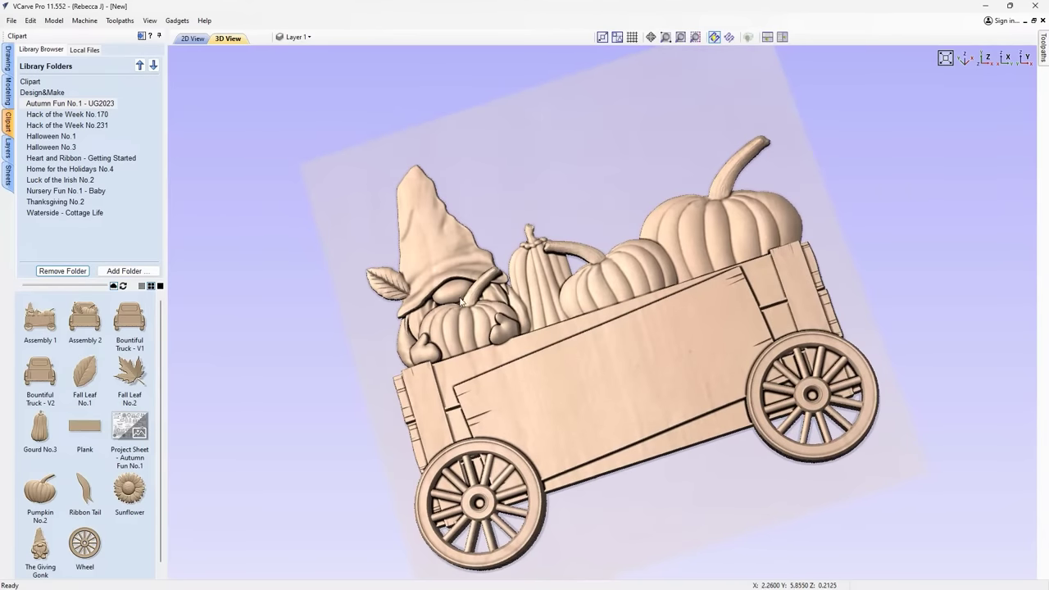
{"action": "left_click_drag", "start_coordinate": [734, 317], "coordinate": [652, 339]}
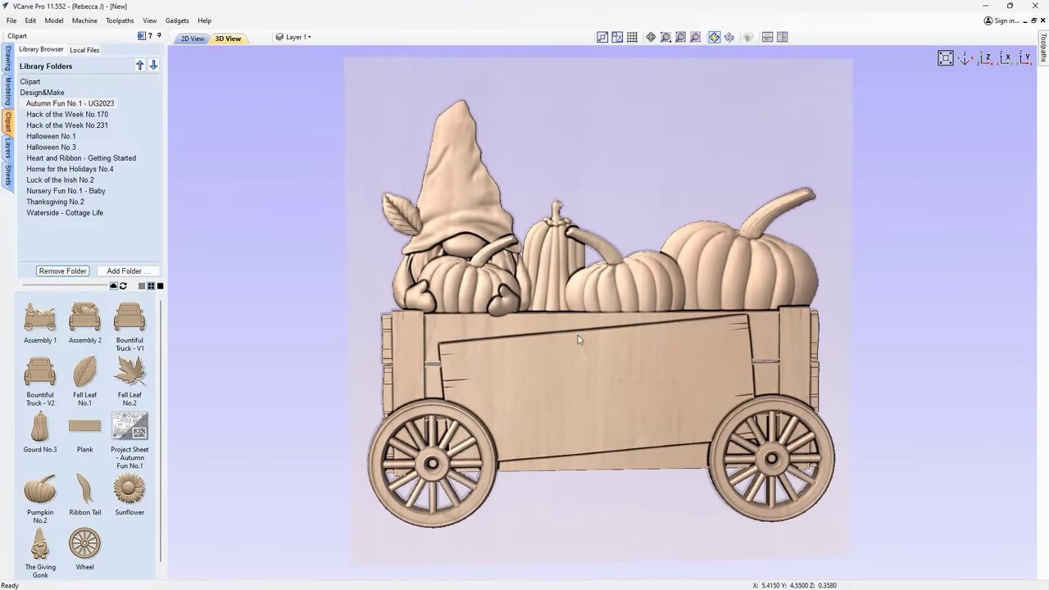
{"action": "left_click_drag", "start_coordinate": [368, 360], "coordinate": [666, 300]}
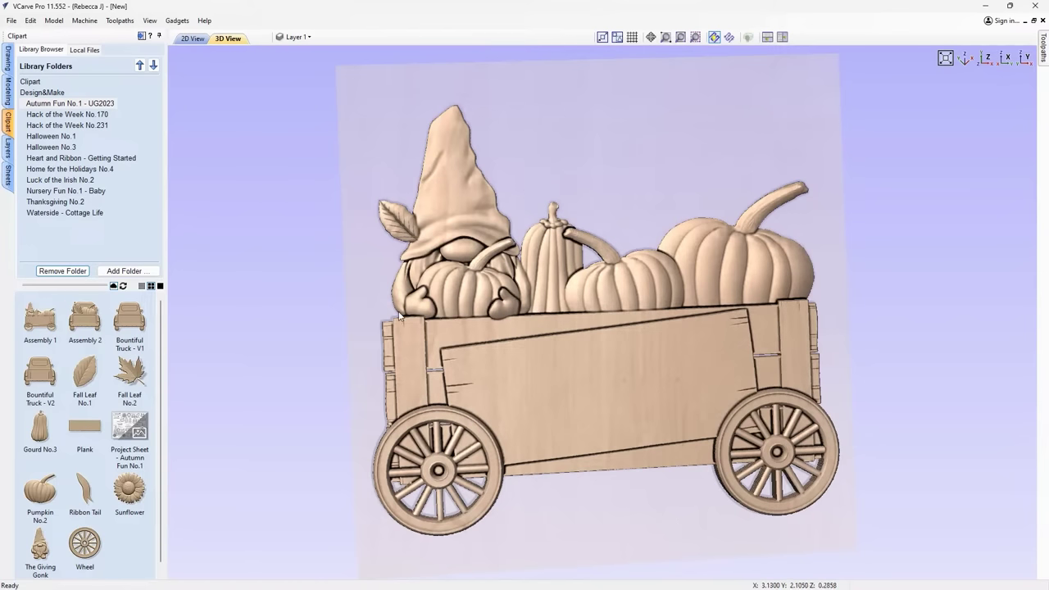
{"action": "left_click", "coordinate": [447, 230]}
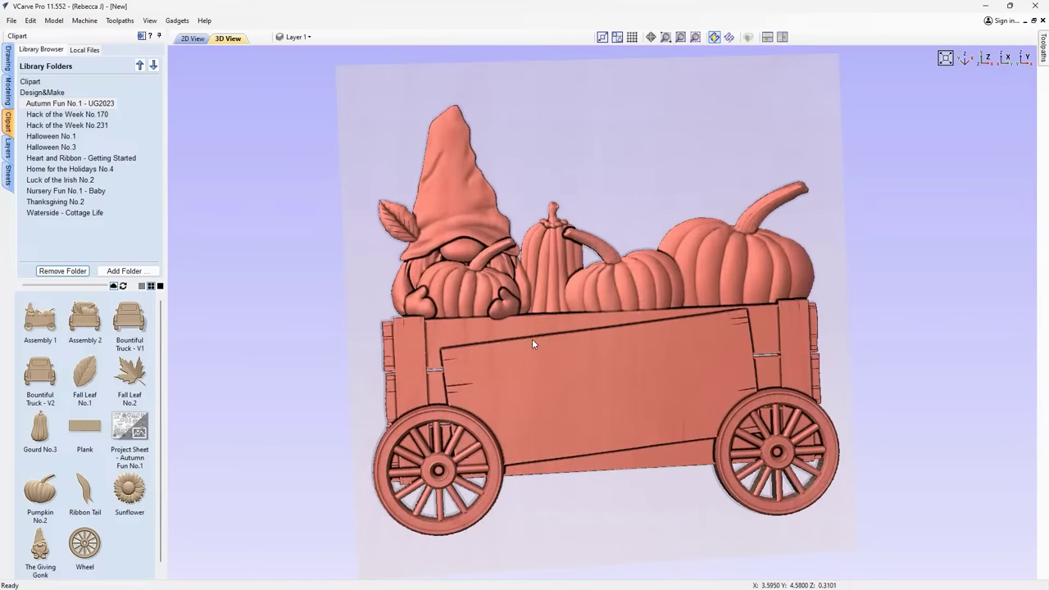
{"action": "key", "text": "Delete"}
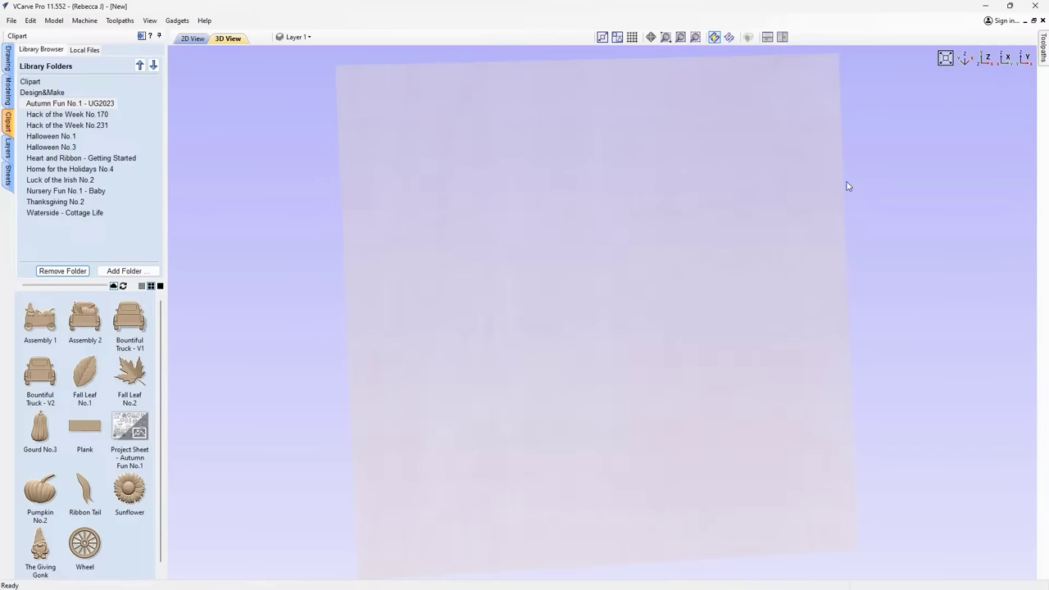
Insert the Plank clipart at the centre of the empty model, viewed straight from above.
{"action": "left_click", "coordinate": [986, 63]}
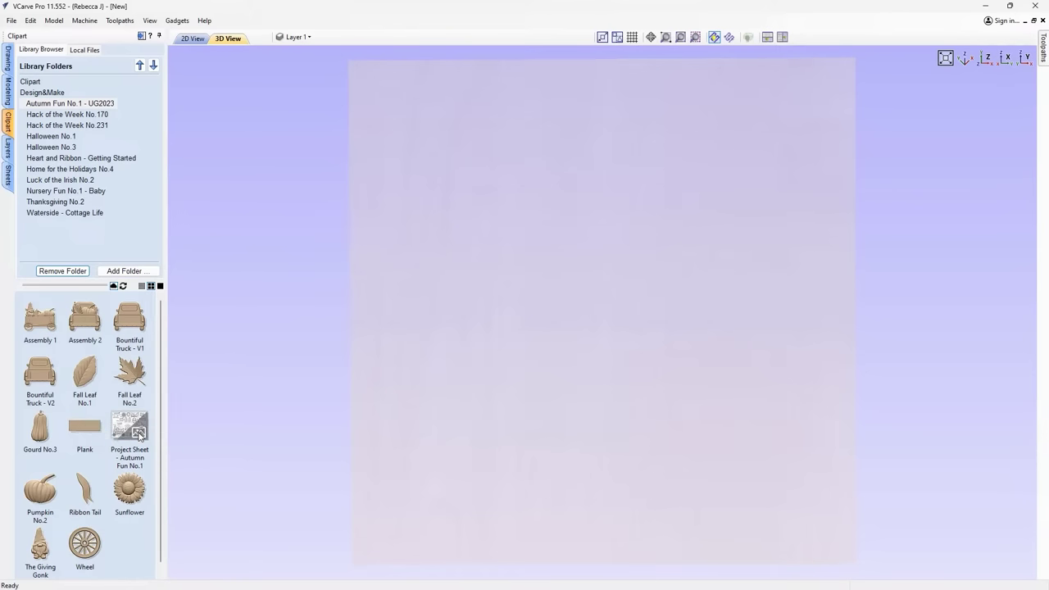
{"action": "double_click", "coordinate": [75, 433]}
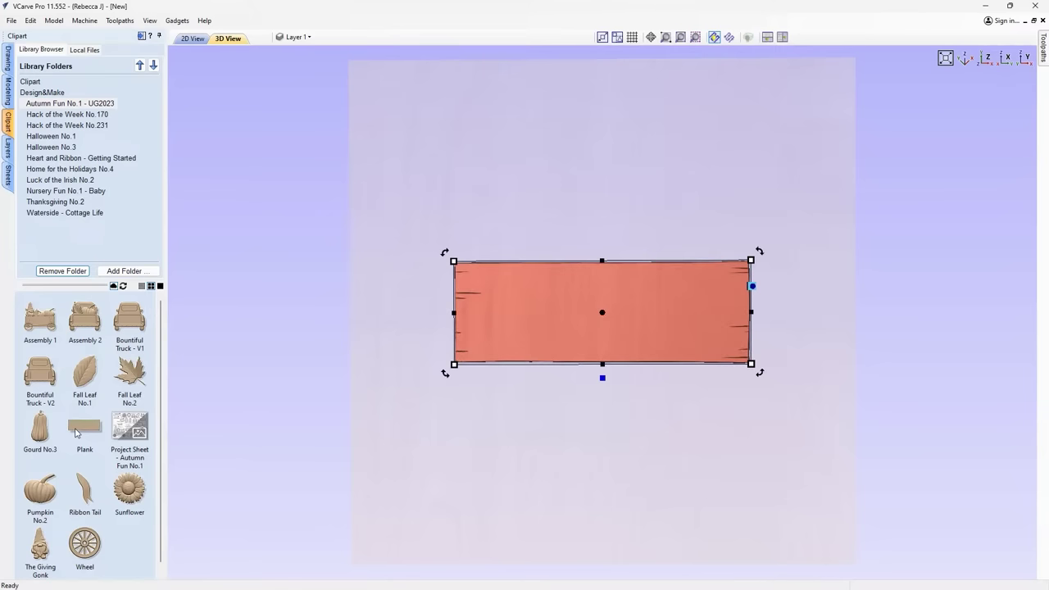
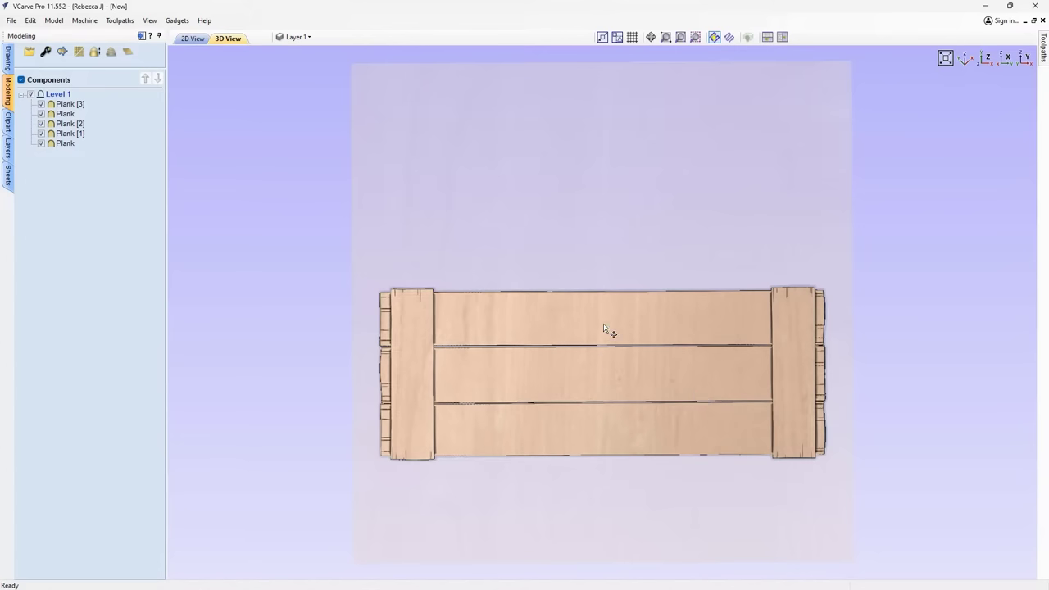
Add another Plank from the clipart library and centre it over the three horizontal wagon boards.
{"action": "left_click", "coordinate": [8, 123]}
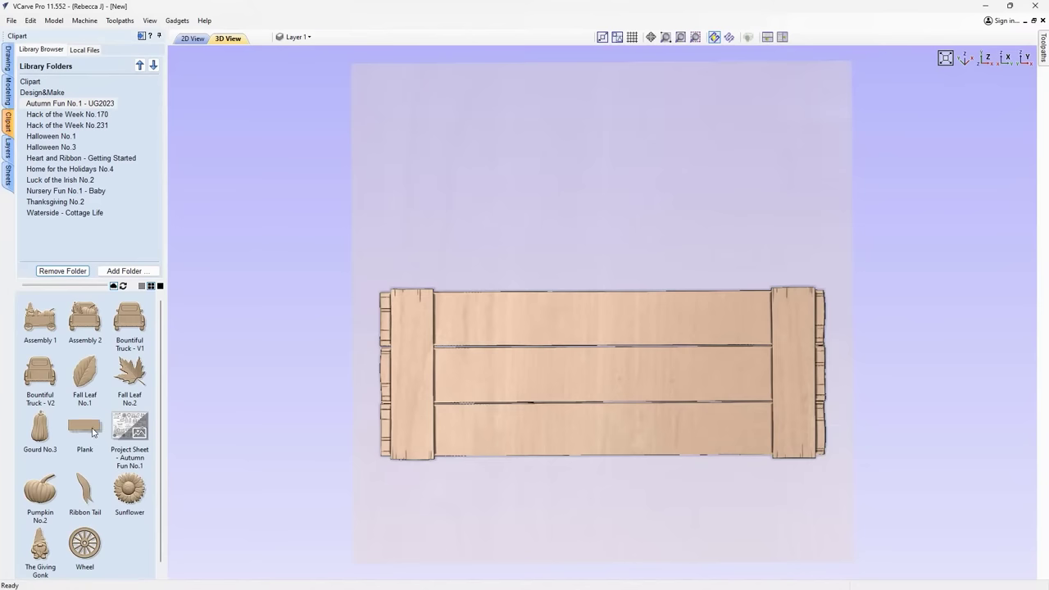
{"action": "left_click_drag", "start_coordinate": [93, 432], "coordinate": [605, 426]}
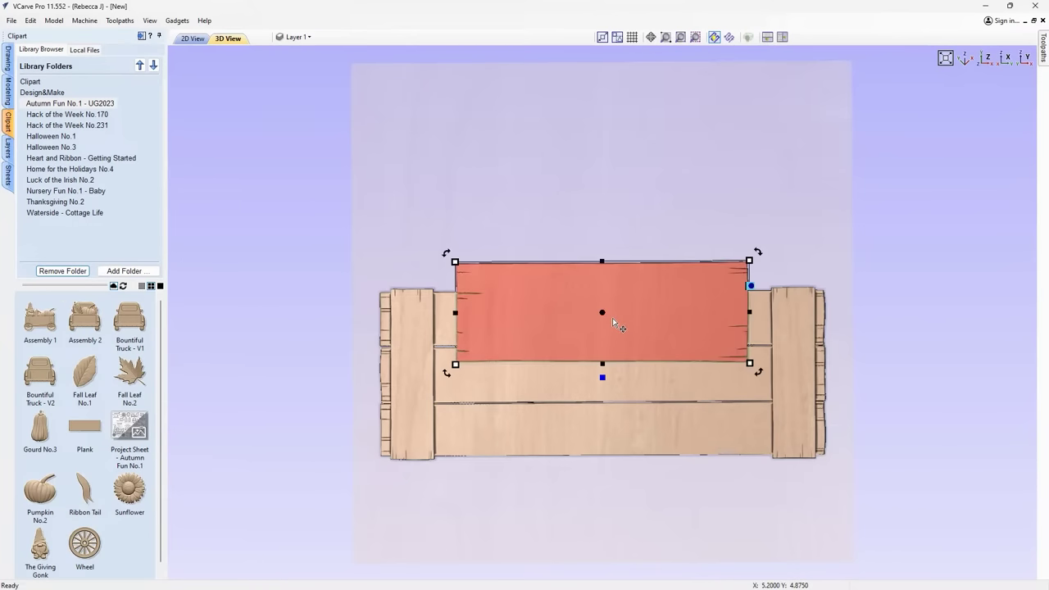
{"action": "left_click_drag", "start_coordinate": [620, 321], "coordinate": [623, 387]}
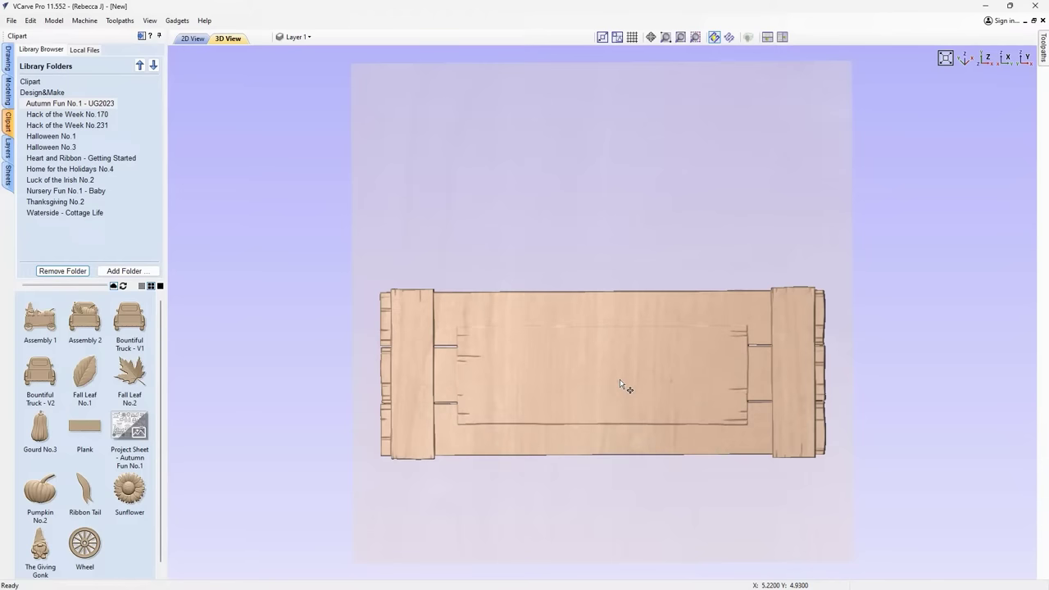
{"action": "left_click", "coordinate": [594, 369]}
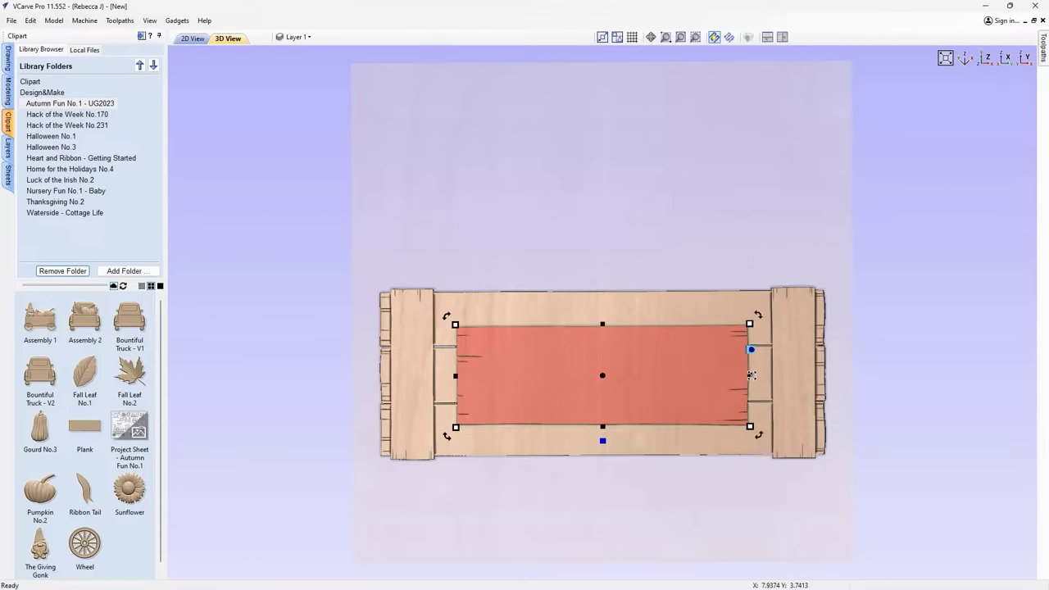
Stretch the front plank symmetrically in width and height until it nearly fills the area between the two upright boards.
{"action": "left_click_drag", "start_coordinate": [752, 375], "coordinate": [764, 375]}
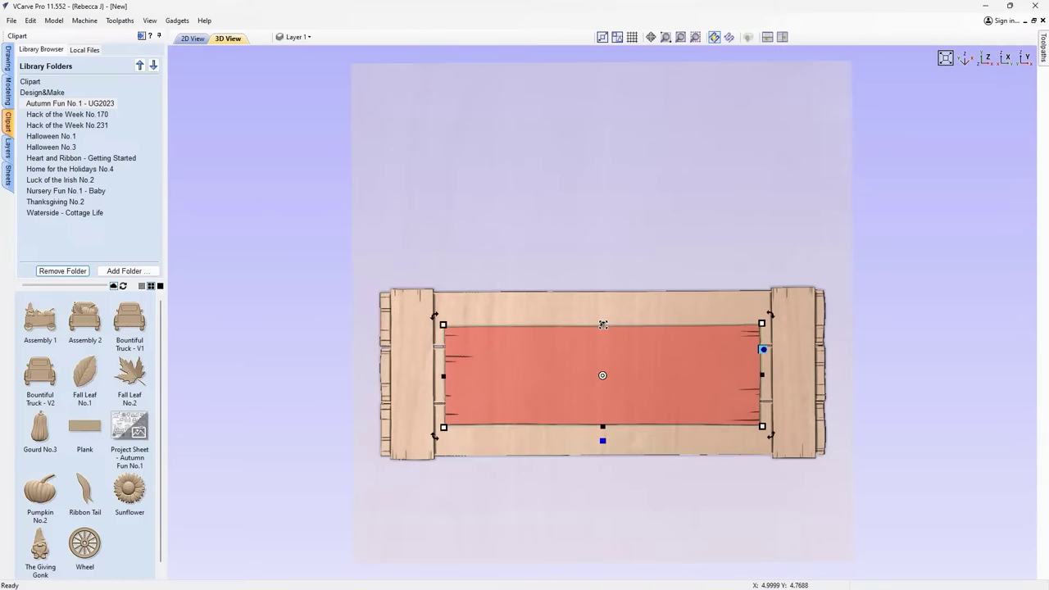
{"action": "left_click_drag", "start_coordinate": [603, 324], "coordinate": [603, 315]}
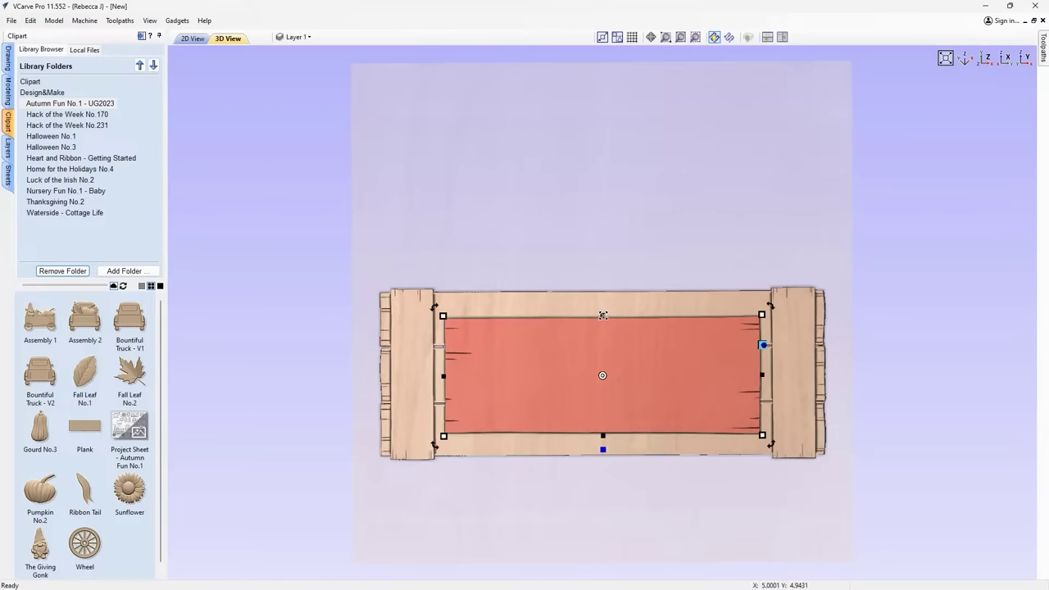
{"action": "left_click_drag", "start_coordinate": [603, 315], "coordinate": [602, 312]}
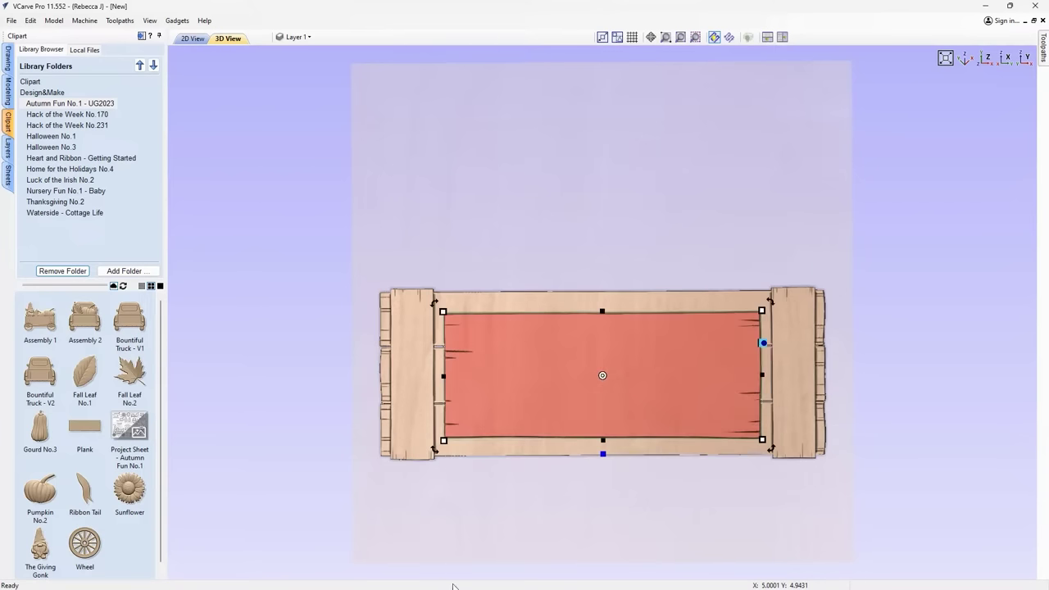
Rotate the front plank slightly counter-clockwise about its centre, reducing the tilt so it stays within the wagon boards.
{"action": "left_click_drag", "start_coordinate": [761, 289], "coordinate": [756, 286]}
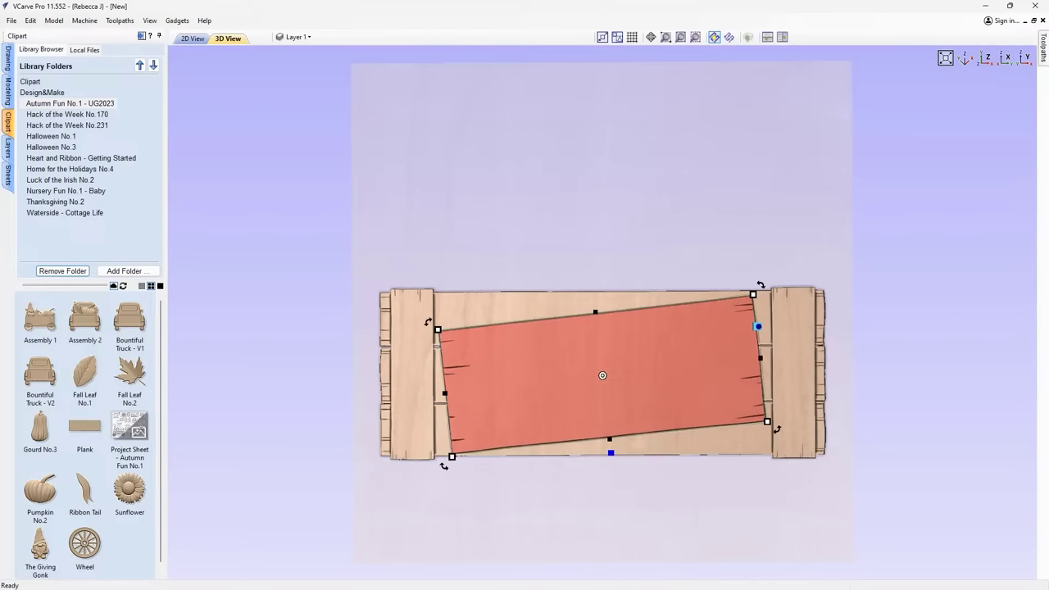
{"action": "key", "text": "Escape"}
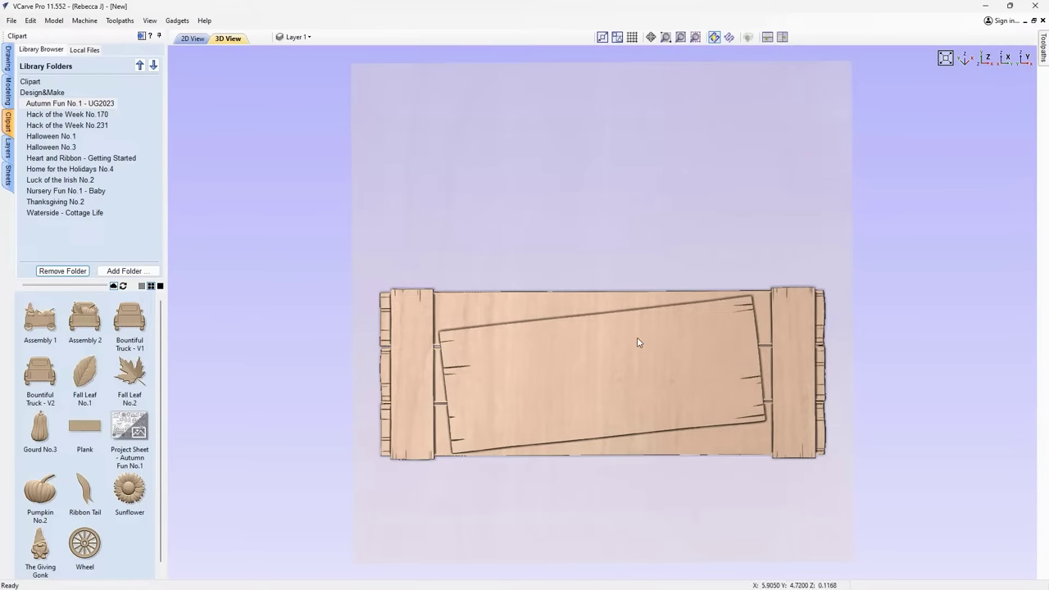
{"action": "left_click", "coordinate": [615, 381]}
{"action": "left_click", "coordinate": [690, 359]}
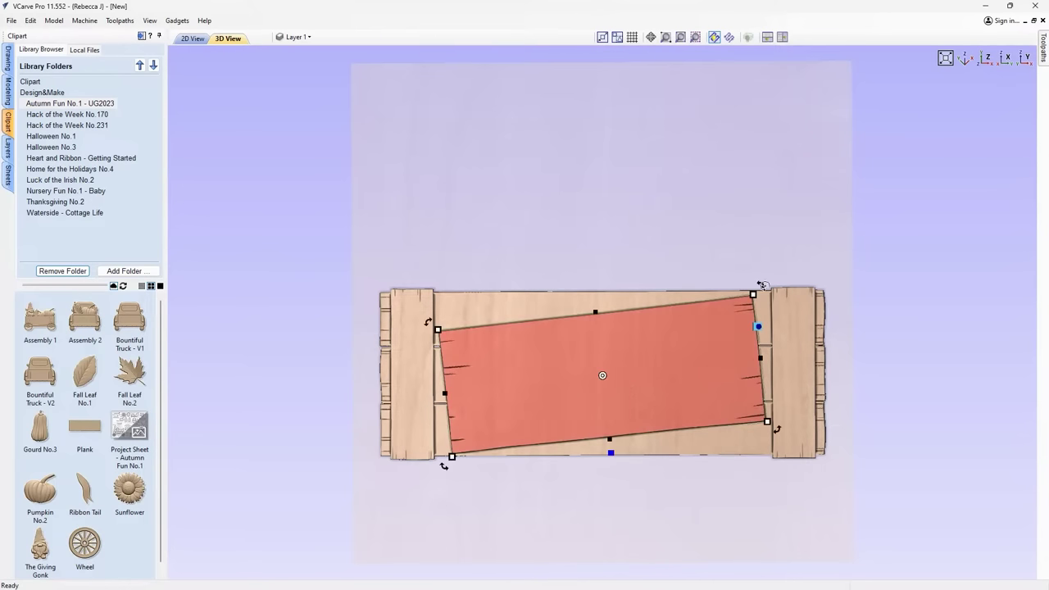
{"action": "left_click_drag", "start_coordinate": [763, 285], "coordinate": [764, 302]}
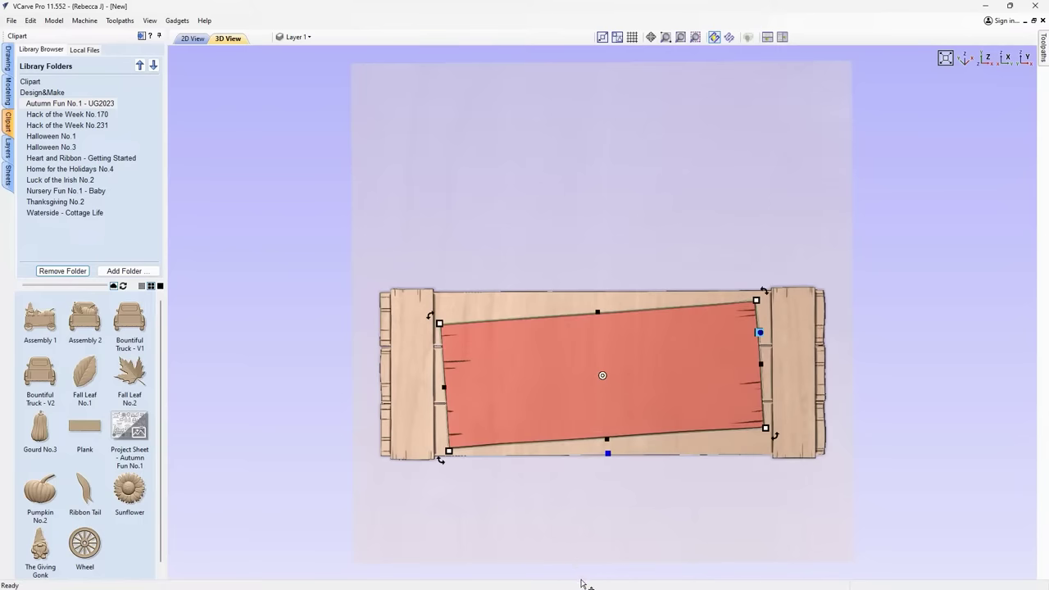
{"action": "left_click", "coordinate": [618, 522]}
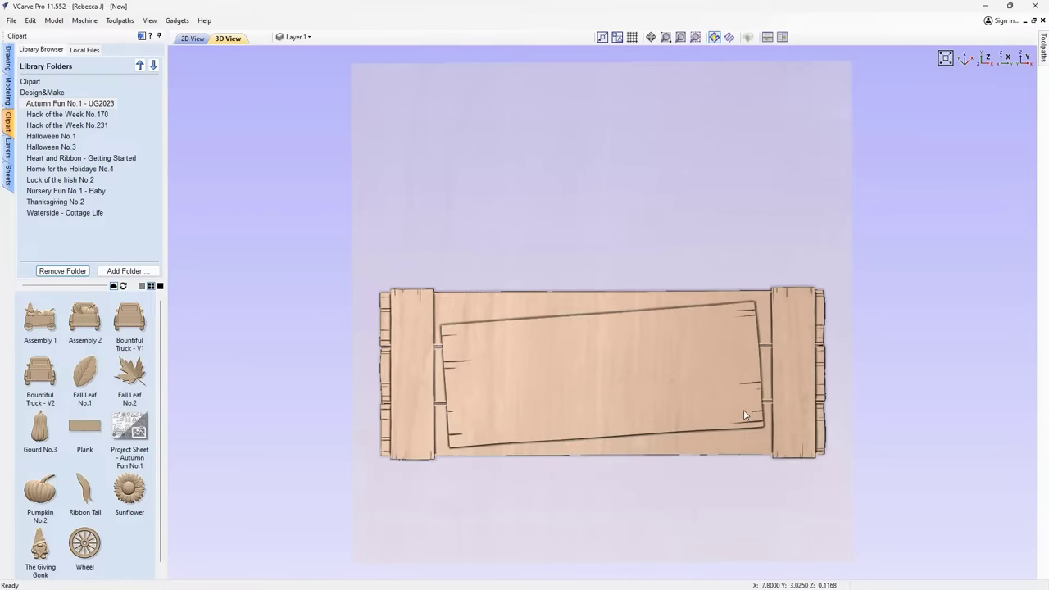
Adjust the front plank's relief height so it stands slightly proud of the wagon boards, then return to the straight-down view.
{"action": "left_click_drag", "start_coordinate": [749, 418], "coordinate": [697, 377]}
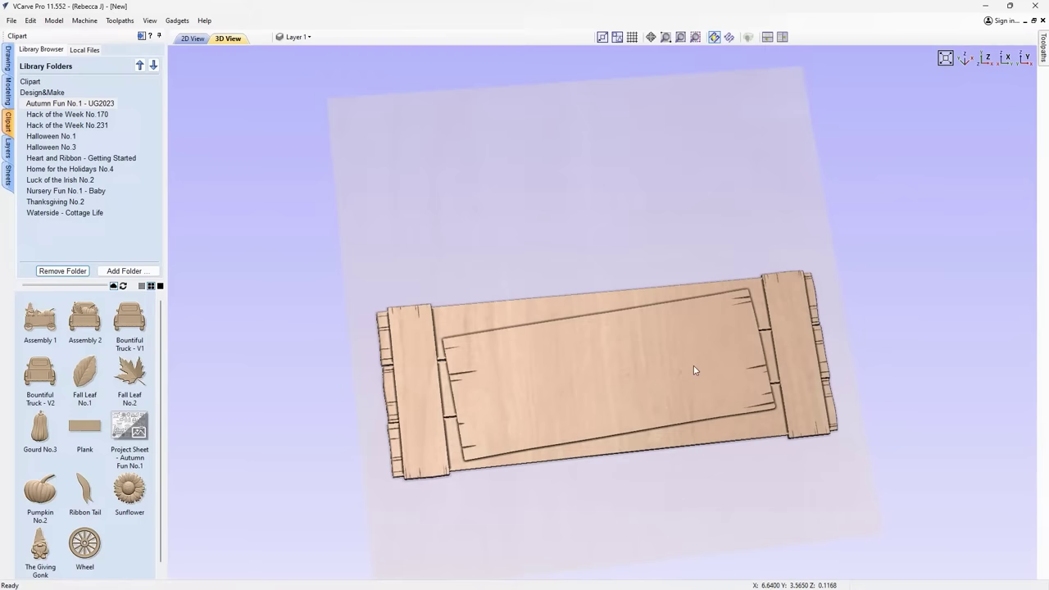
{"action": "left_click", "coordinate": [693, 365]}
{"action": "left_click", "coordinate": [697, 383]}
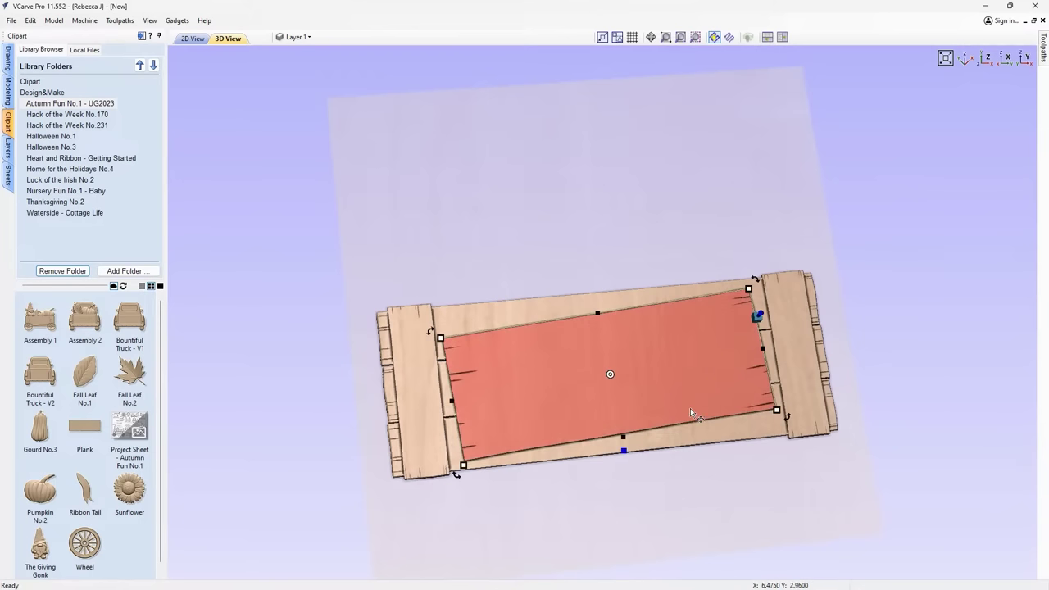
{"action": "left_click_drag", "start_coordinate": [690, 408], "coordinate": [794, 314]}
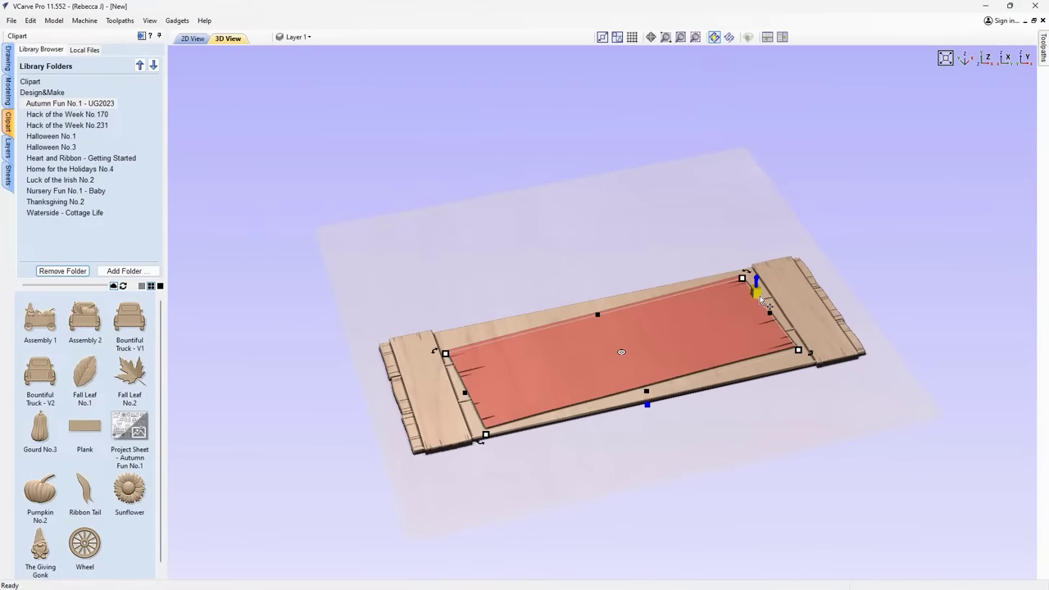
{"action": "key", "text": "Escape"}
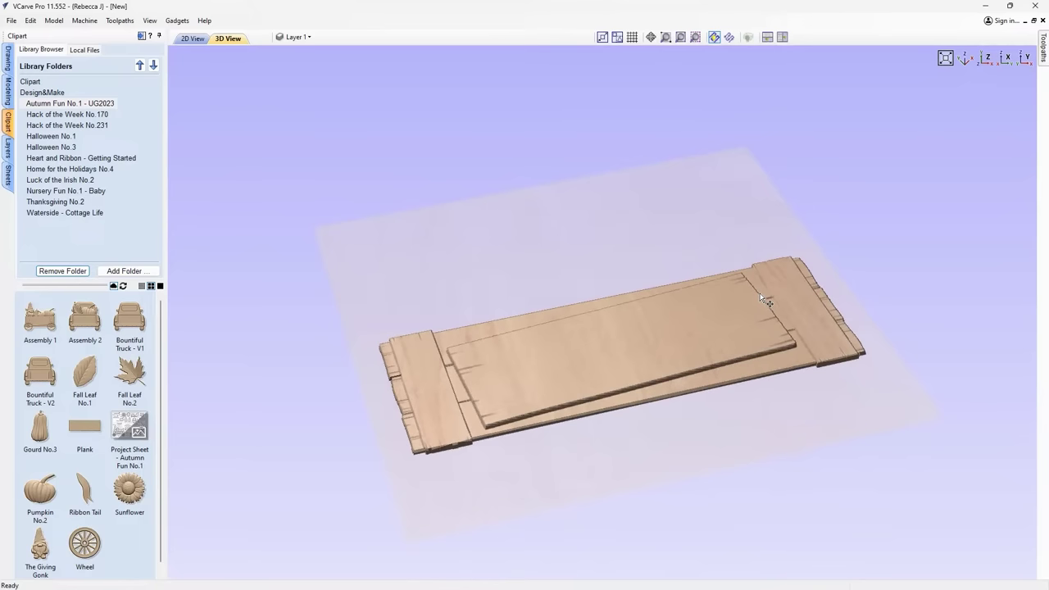
{"action": "left_click", "coordinate": [742, 370]}
{"action": "left_click", "coordinate": [711, 444]}
{"action": "left_click_drag", "start_coordinate": [714, 445], "coordinate": [617, 354]}
{"action": "left_click", "coordinate": [986, 58]}
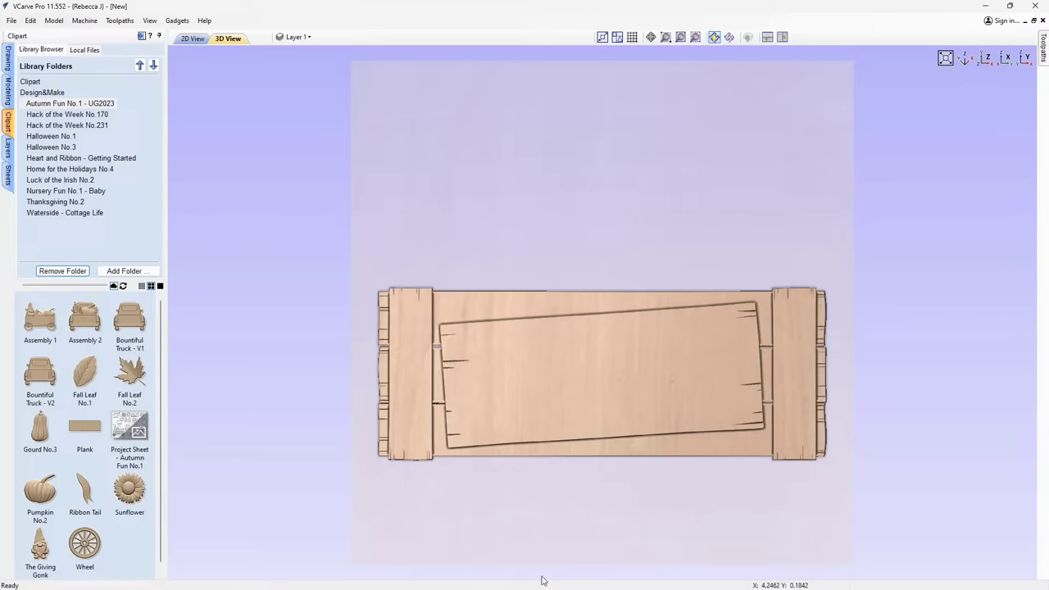
Insert the Wheel clipart and shrink it proportionally about its centre to less than half its inserted size.
{"action": "double_click", "coordinate": [84, 543]}
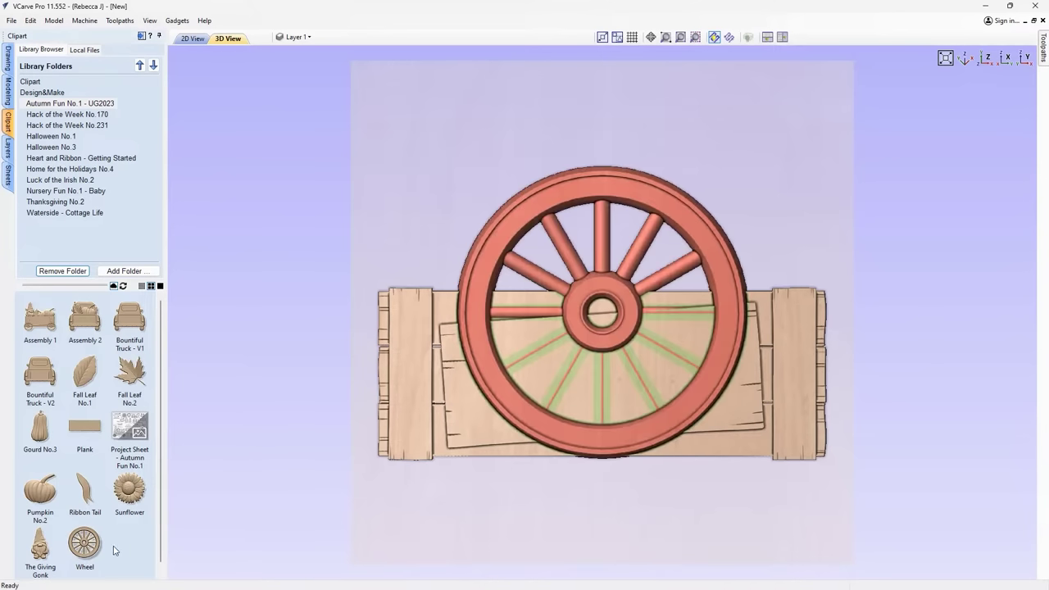
{"action": "left_click", "coordinate": [638, 211]}
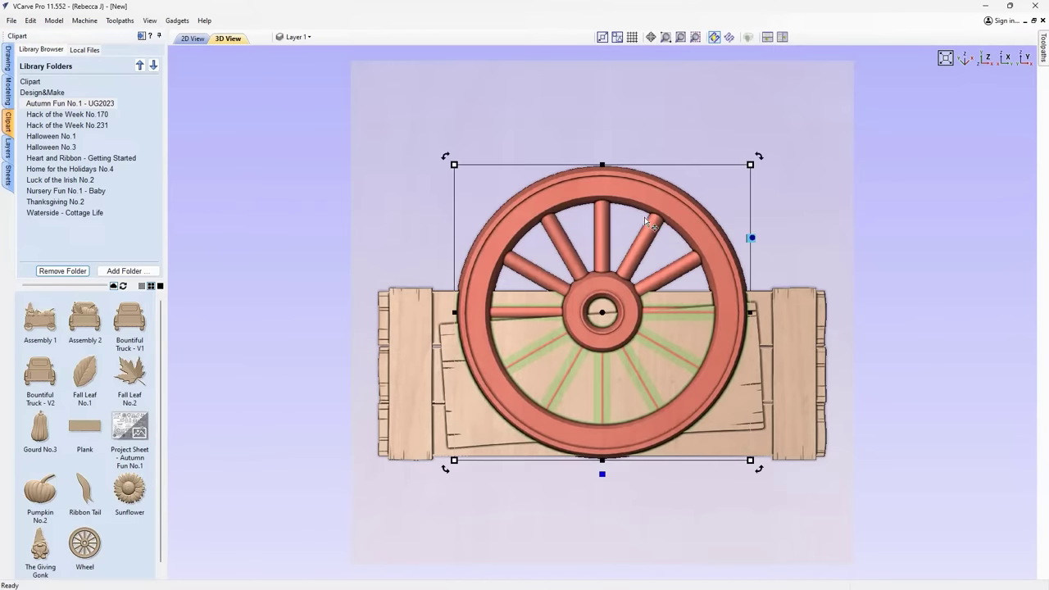
{"action": "left_click_drag", "start_coordinate": [750, 165], "coordinate": [694, 248]}
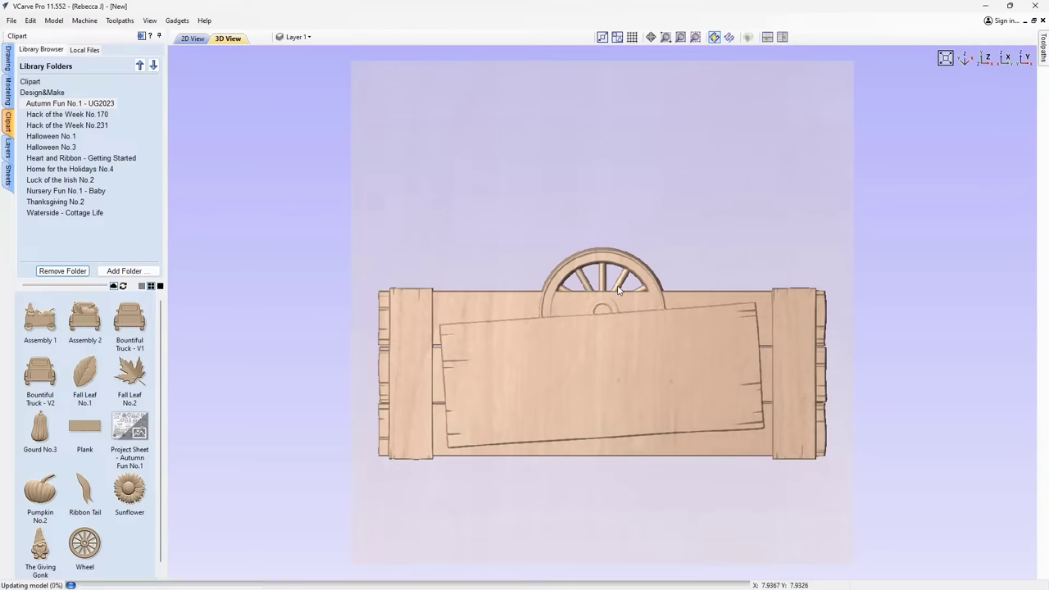
Move the wheel to the wagon's lower left corner so its lower half extends below the boards.
{"action": "left_click_drag", "start_coordinate": [641, 271], "coordinate": [483, 398]}
{"action": "left_click", "coordinate": [456, 466]}
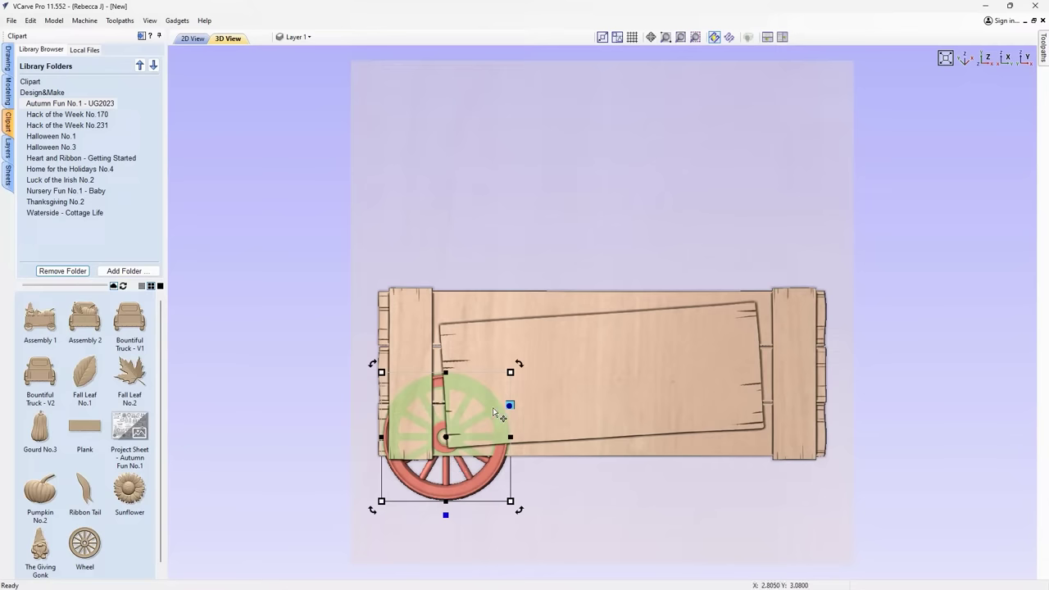
{"action": "left_click_drag", "start_coordinate": [472, 393], "coordinate": [473, 395]}
Raise the wheel's height until the rim, hub and spokes stand clear above the wagon planks.
{"action": "left_click_drag", "start_coordinate": [655, 496], "coordinate": [510, 492]}
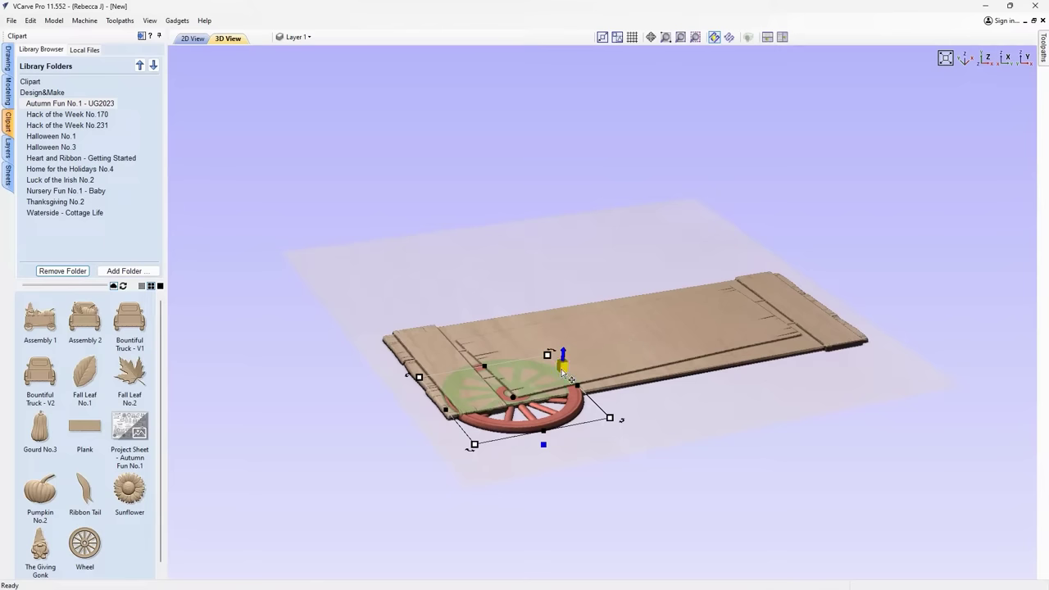
{"action": "left_click_drag", "start_coordinate": [562, 371], "coordinate": [562, 396]}
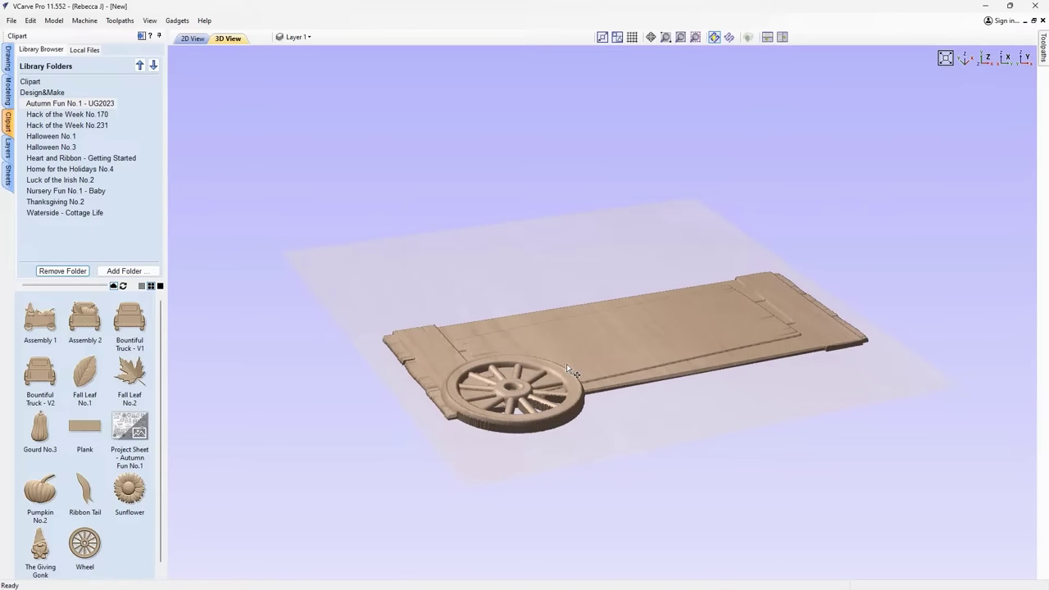
{"action": "left_click", "coordinate": [571, 371]}
{"action": "left_click_drag", "start_coordinate": [636, 408], "coordinate": [658, 127]}
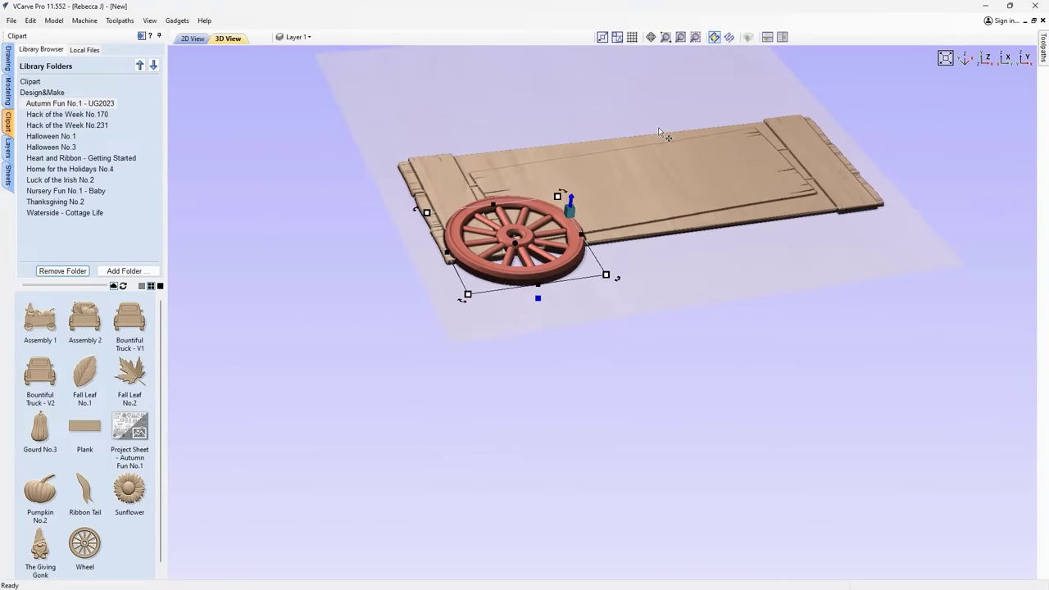
{"action": "middle_click_drag", "start_coordinate": [697, 206], "coordinate": [677, 276]}
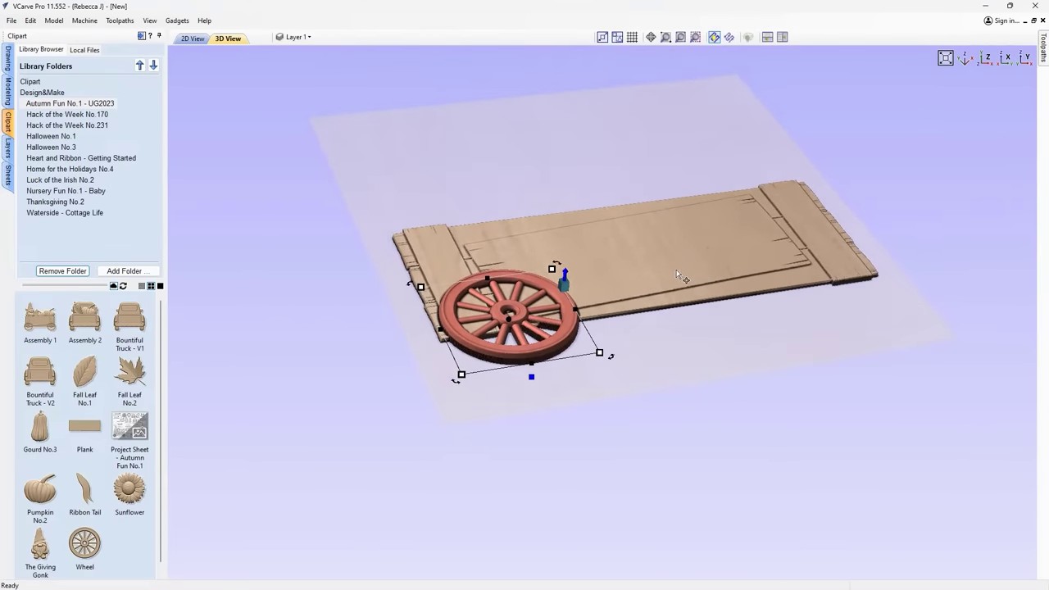
{"action": "scroll", "coordinate": [672, 304], "scroll_direction": "up", "scroll_amount": 1}
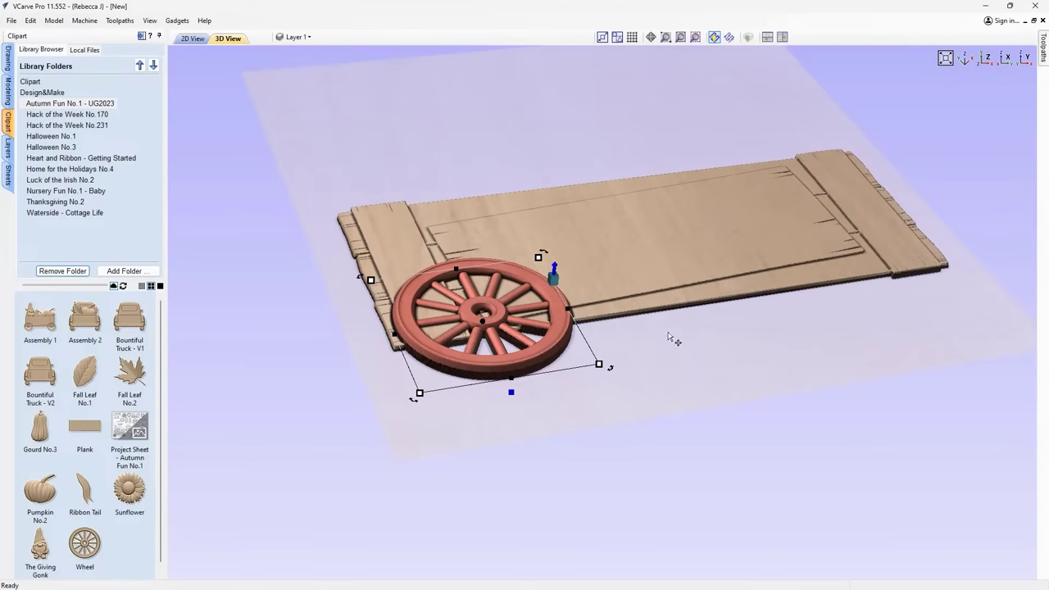
{"action": "left_click_drag", "start_coordinate": [710, 317], "coordinate": [751, 240]}
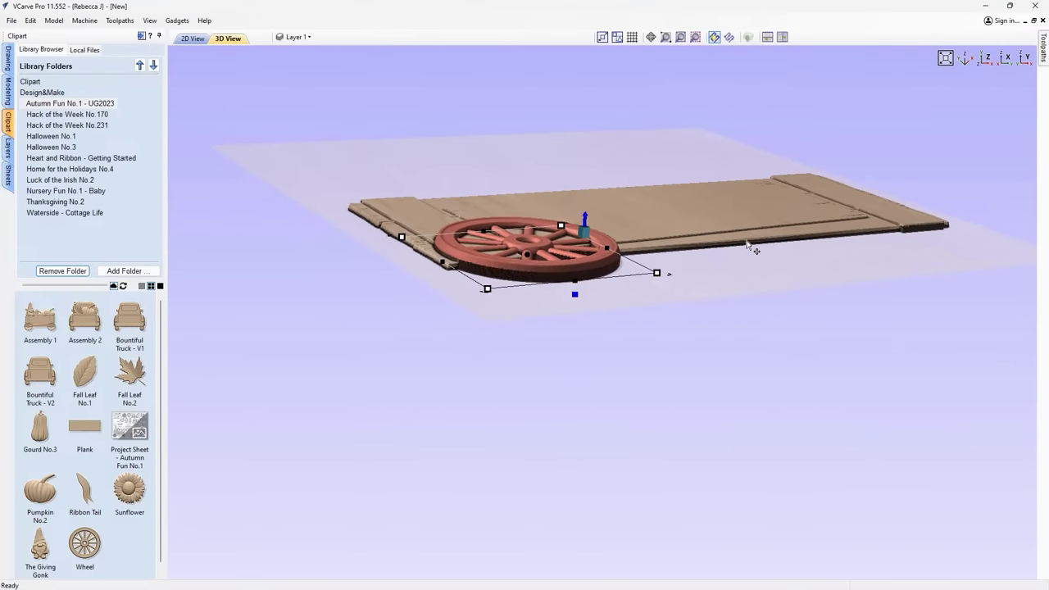
{"action": "key", "text": "Escape"}
{"action": "left_click", "coordinate": [585, 240]}
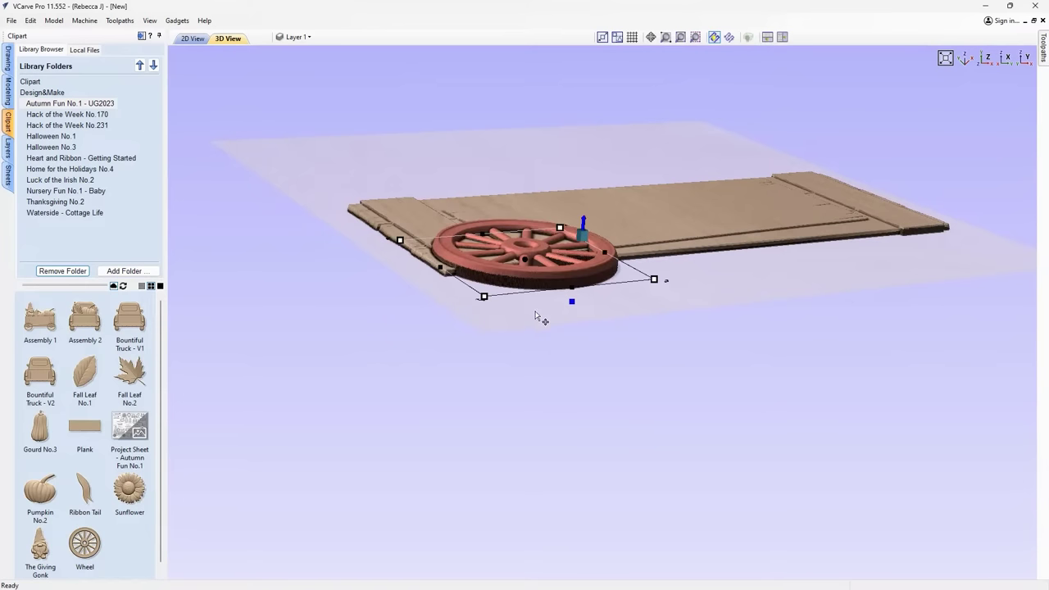
{"action": "left_click", "coordinate": [585, 237]}
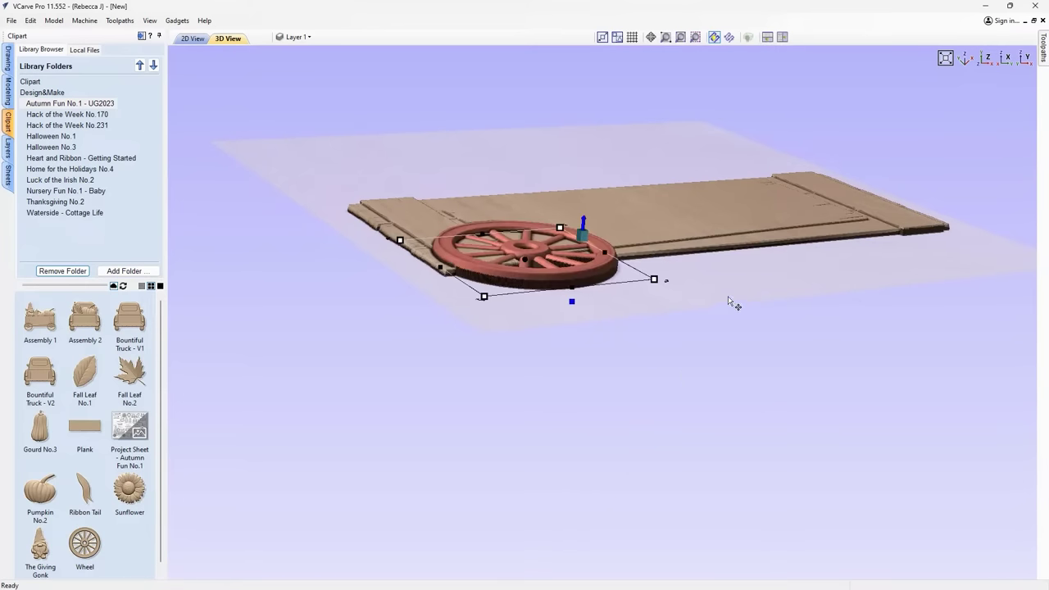
Scale the wheel down slightly from its upper right corner, viewed straight from above.
{"action": "left_click_drag", "start_coordinate": [728, 301], "coordinate": [584, 426]}
{"action": "left_click", "coordinate": [986, 58]}
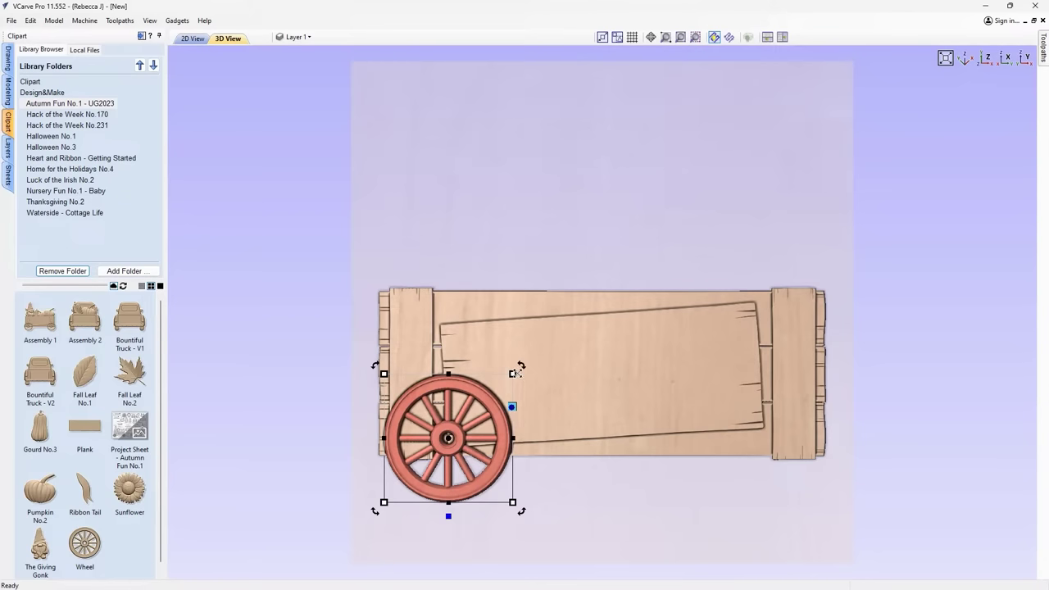
{"action": "left_click_drag", "start_coordinate": [514, 373], "coordinate": [499, 395]}
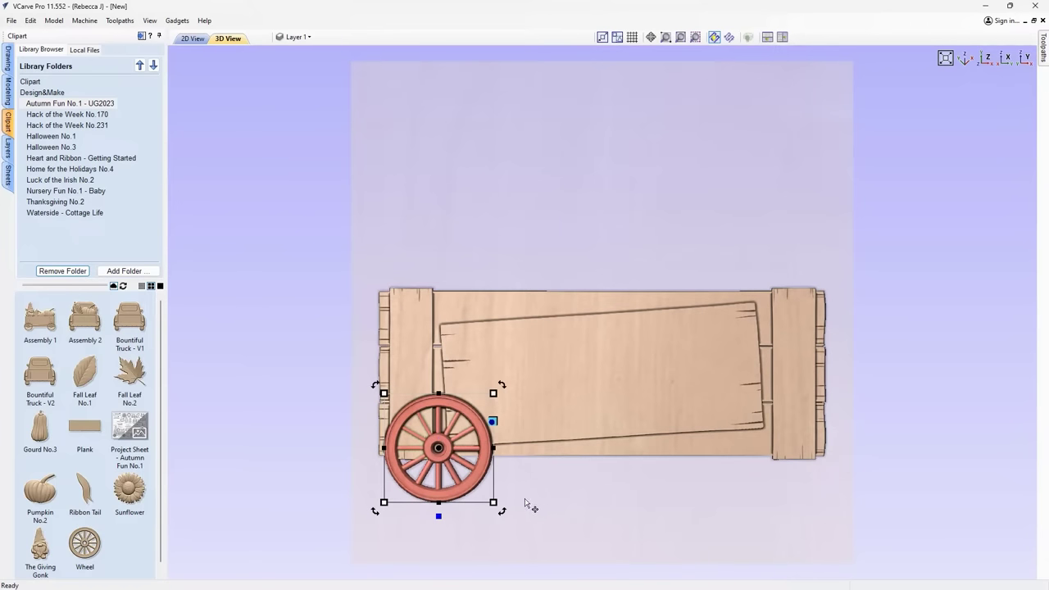
Fine-tune the smaller wheel's height so all its spokes show fully above the planks behind them.
{"action": "left_click_drag", "start_coordinate": [561, 516], "coordinate": [555, 473]}
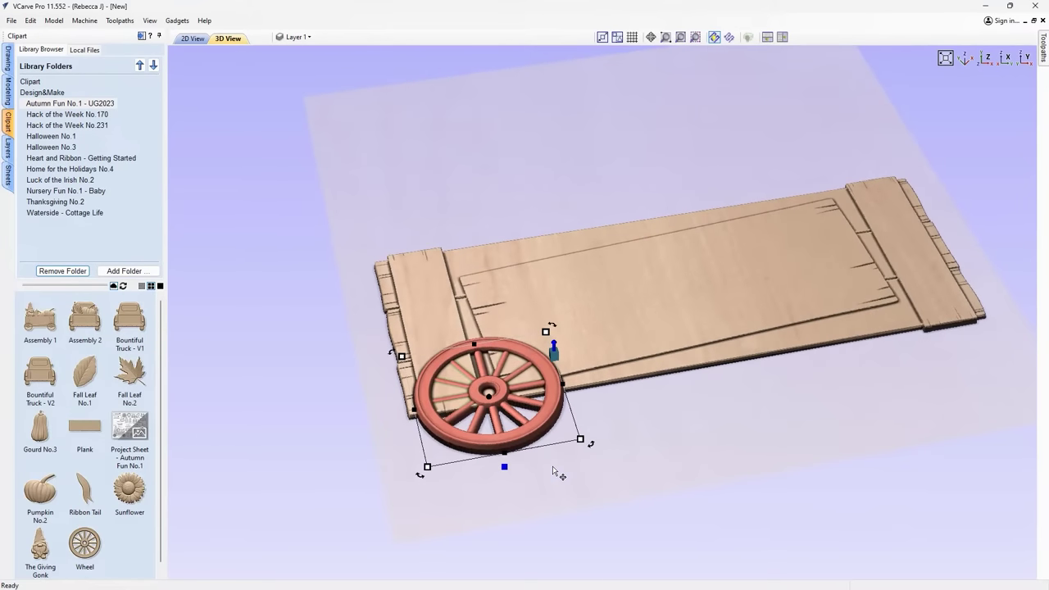
{"action": "scroll", "coordinate": [528, 461], "scroll_direction": "up", "scroll_amount": 3}
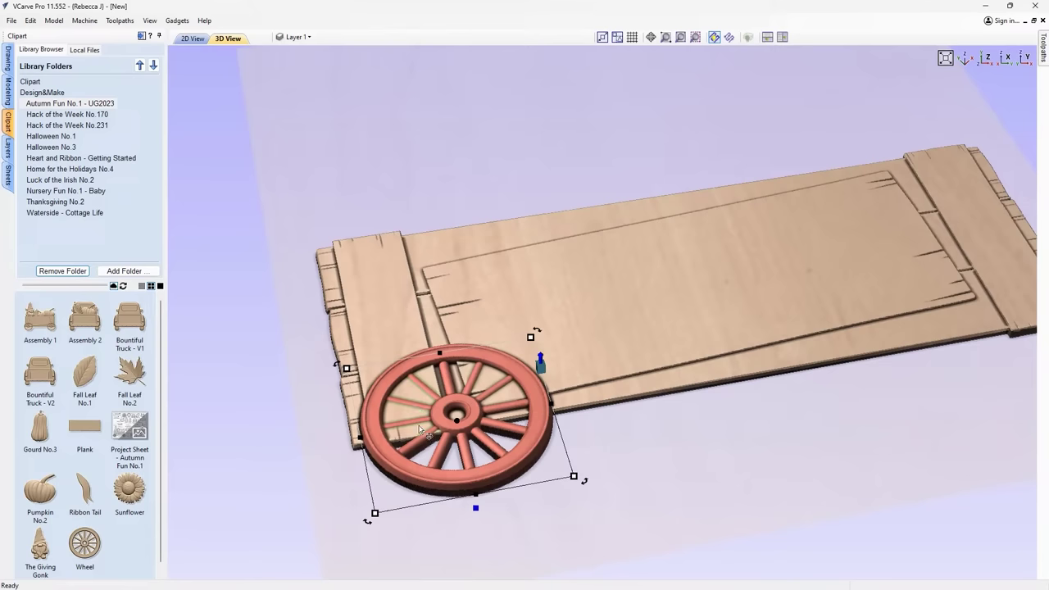
{"action": "left_click", "coordinate": [553, 379]}
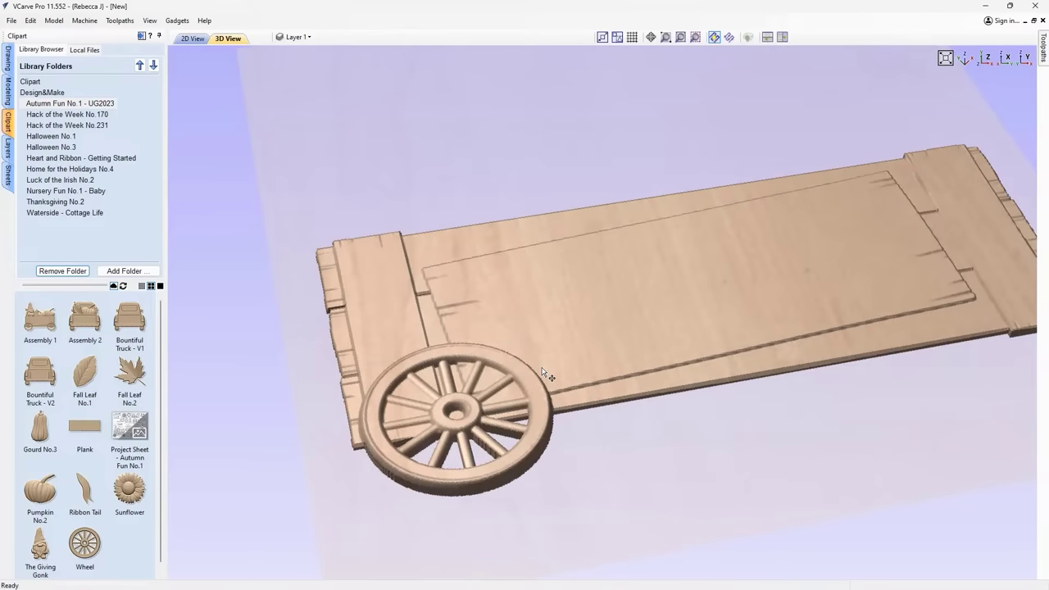
{"action": "key", "text": "ctrl+z"}
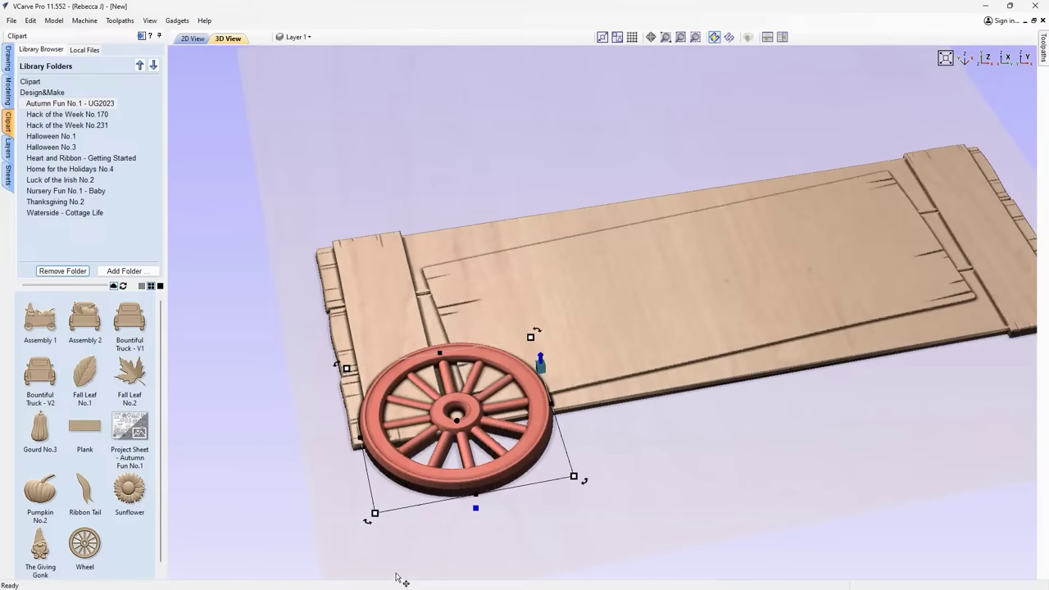
Create a mirrored copy of the wheel at the wagon's lower right end, level with the first wheel.
{"action": "left_click", "coordinate": [690, 435]}
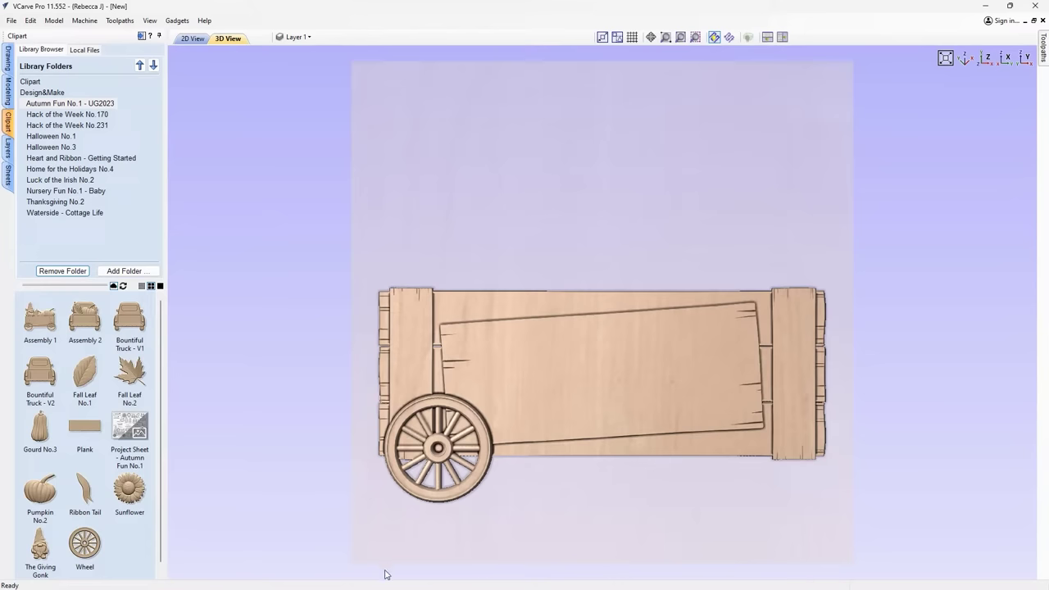
{"action": "left_click", "coordinate": [423, 409]}
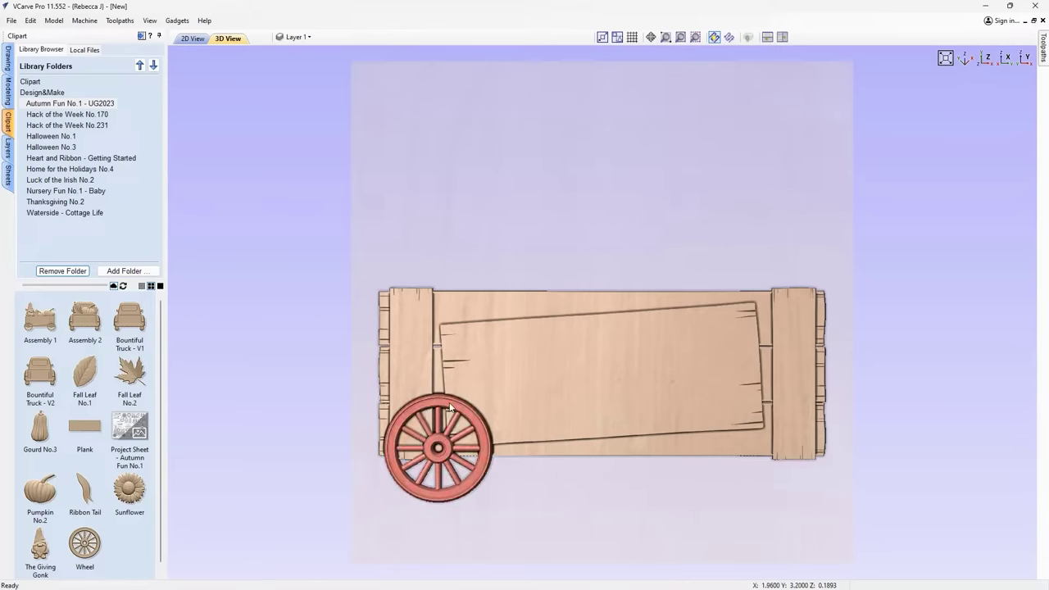
{"action": "left_click", "coordinate": [449, 407]}
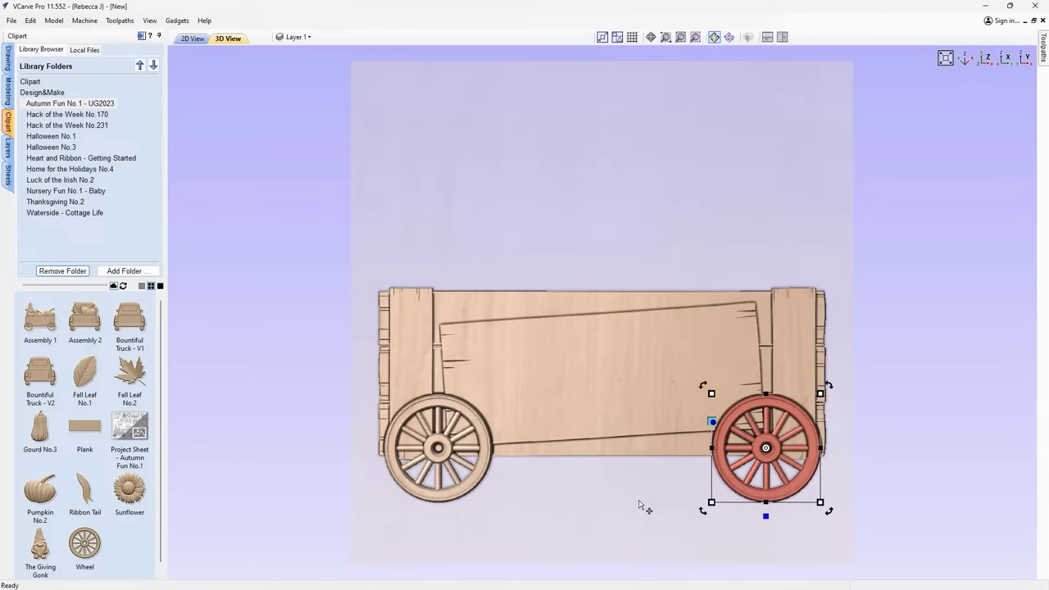
{"action": "left_click_drag", "start_coordinate": [639, 503], "coordinate": [558, 393]}
{"action": "left_click", "coordinate": [986, 57]}
{"action": "left_click", "coordinate": [828, 136]}
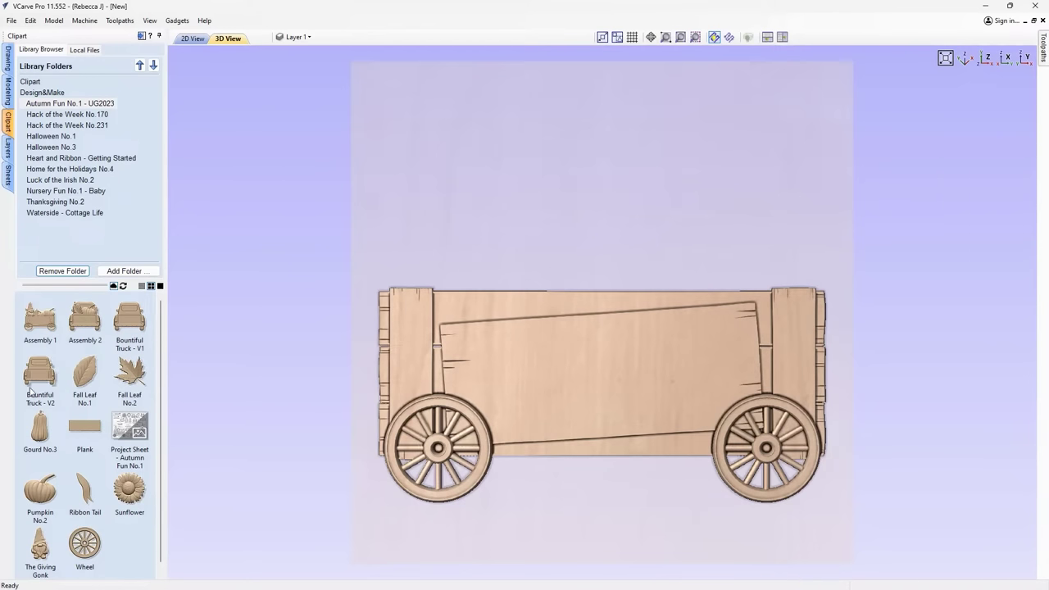
Insert The Giving Gonk clipart, shrink it proportionally and place it above the left end of the wagon.
{"action": "double_click", "coordinate": [39, 545]}
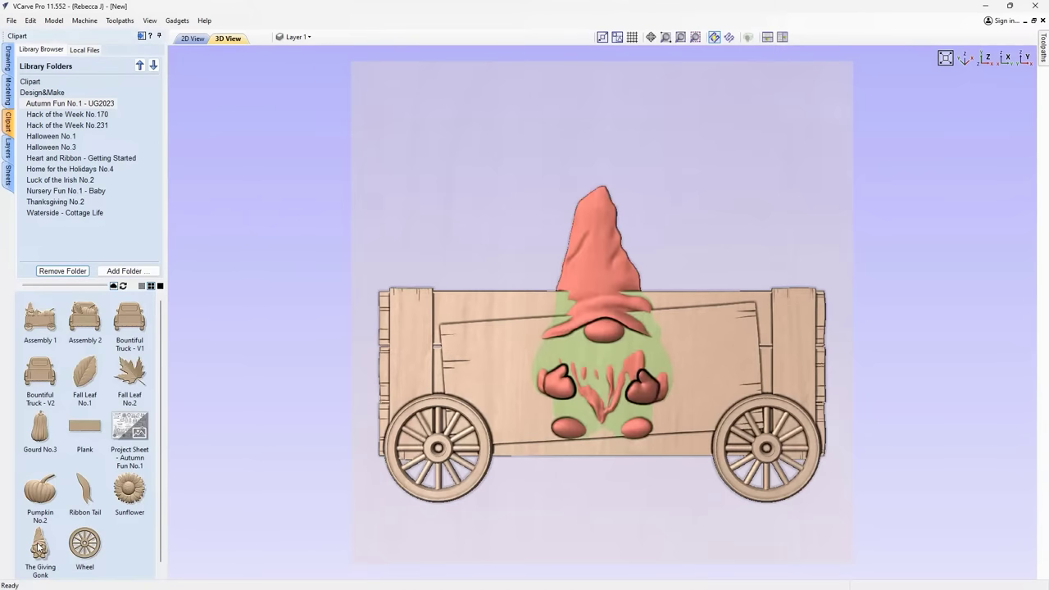
{"action": "left_click", "coordinate": [608, 277]}
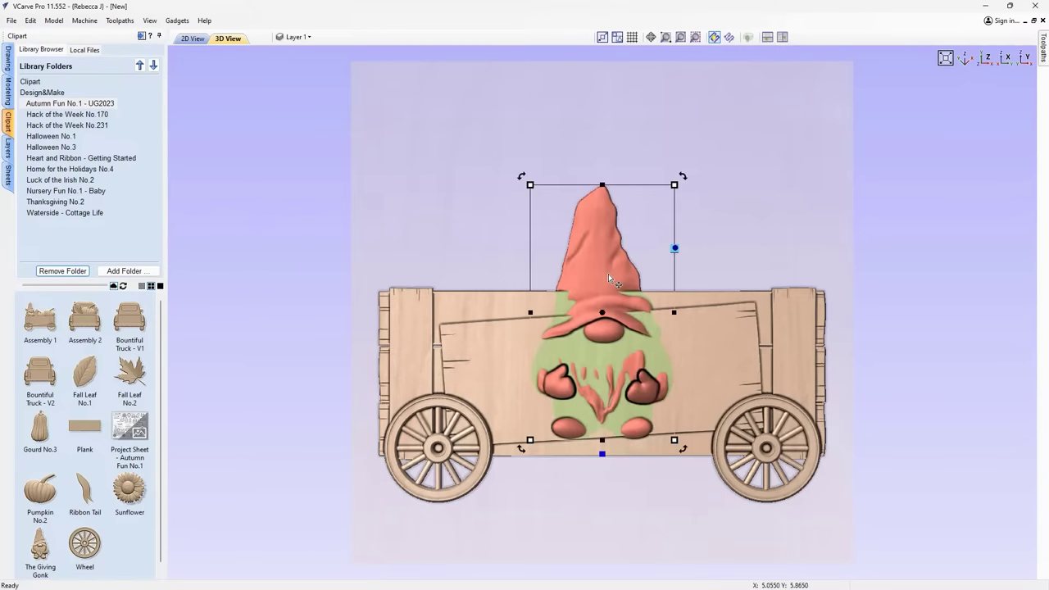
{"action": "left_click_drag", "start_coordinate": [608, 268], "coordinate": [572, 209]}
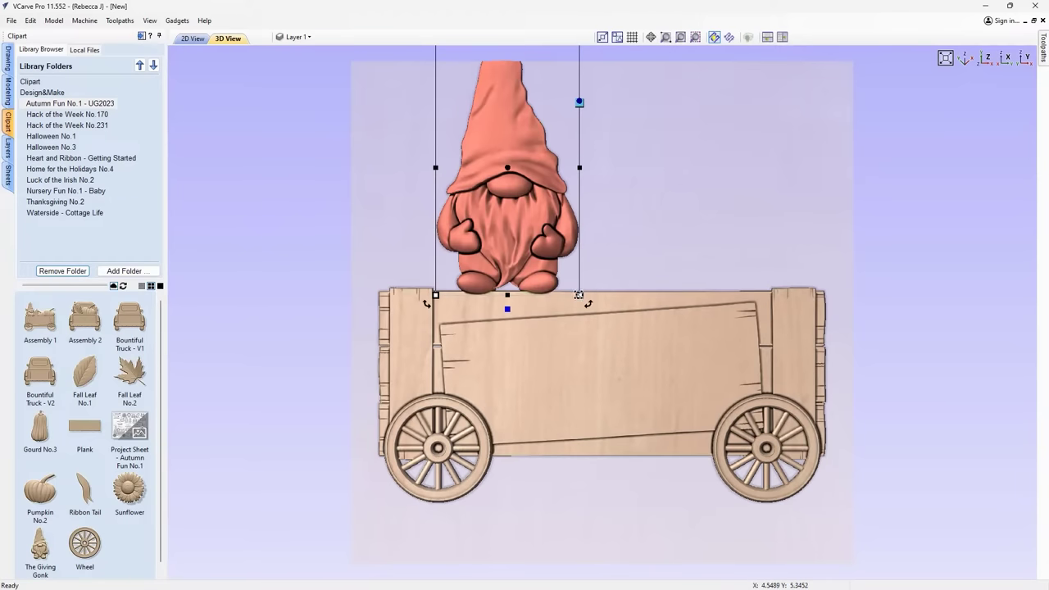
{"action": "key", "text": "Escape"}
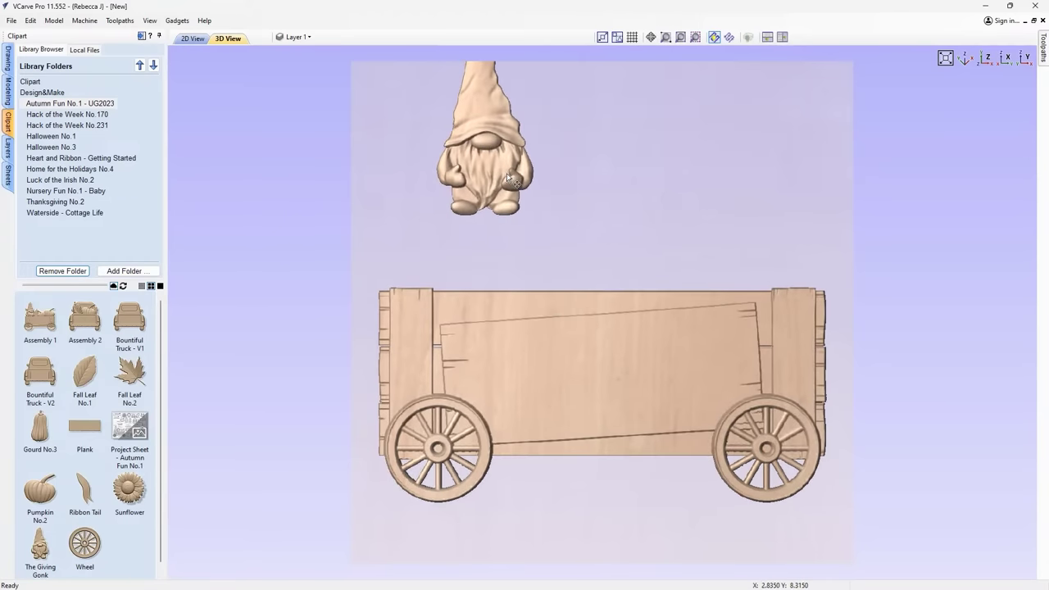
{"action": "left_click_drag", "start_coordinate": [506, 173], "coordinate": [518, 192]}
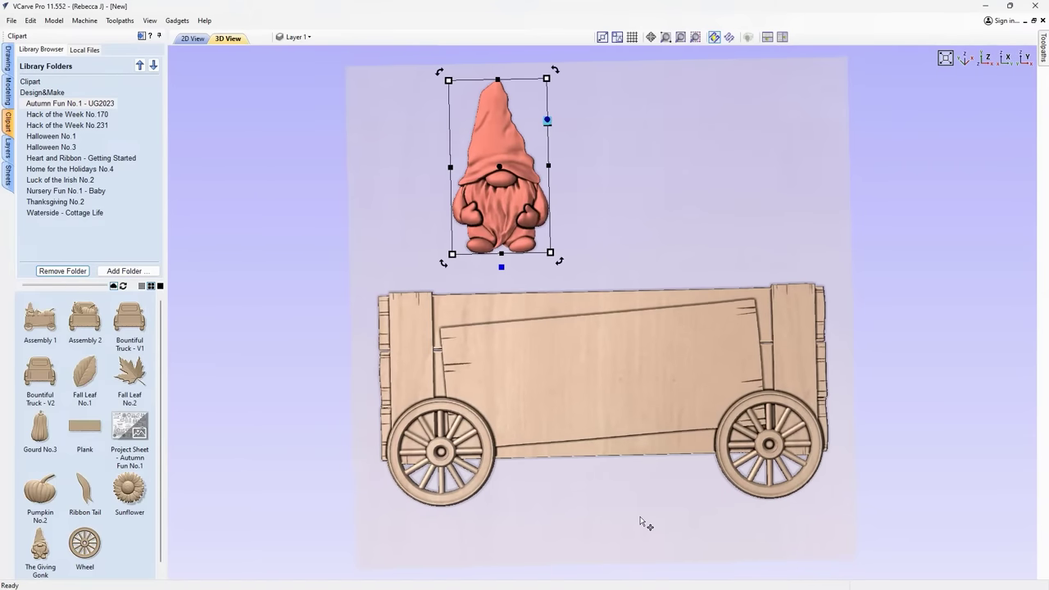
{"action": "left_click_drag", "start_coordinate": [576, 519], "coordinate": [414, 291]}
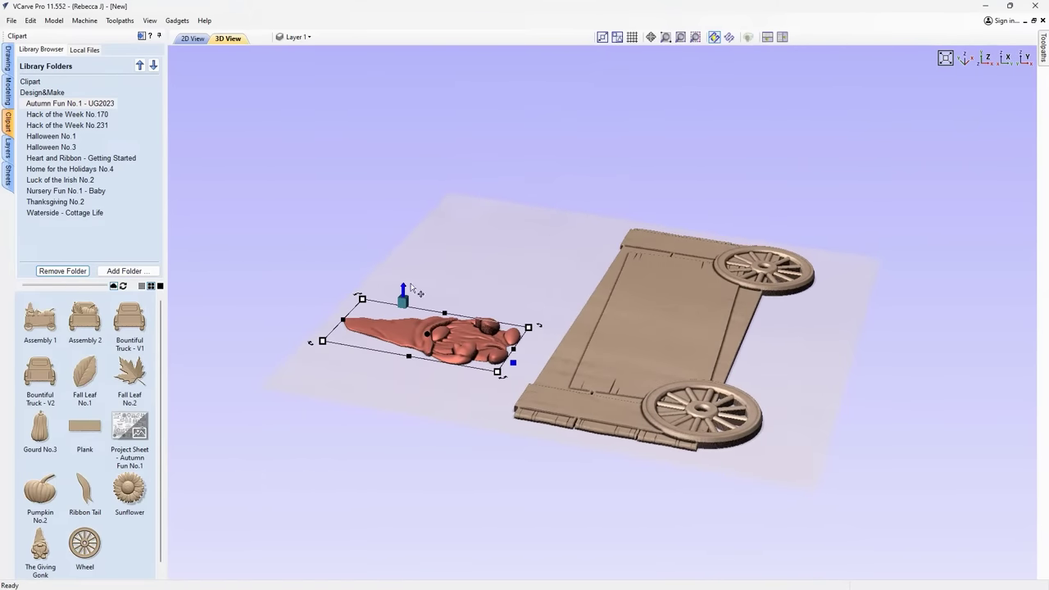
{"action": "left_click_drag", "start_coordinate": [435, 396], "coordinate": [334, 433]}
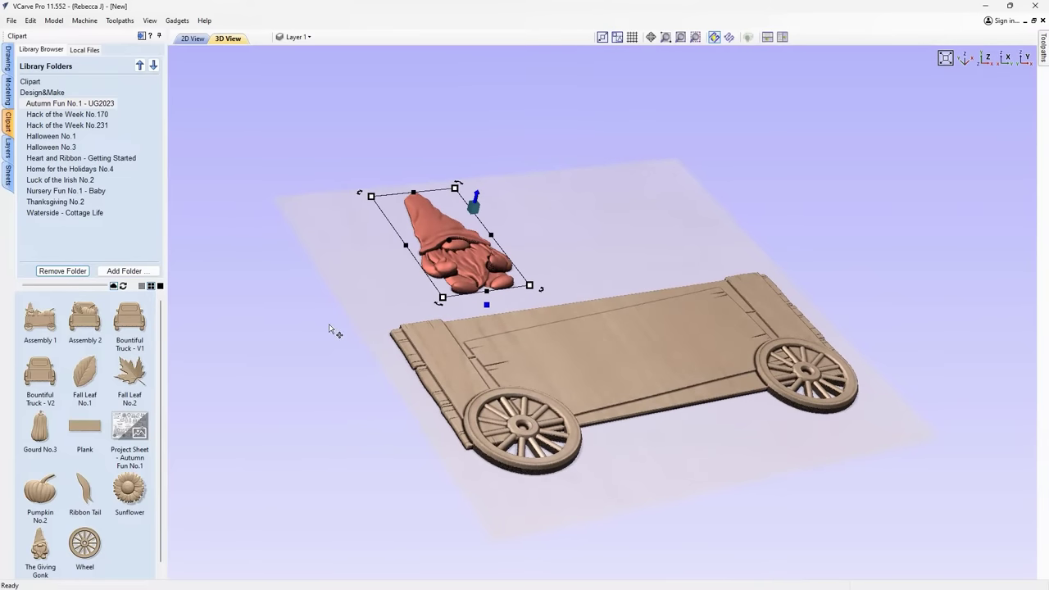
{"action": "scroll", "coordinate": [530, 244], "scroll_direction": "up", "scroll_amount": 2}
{"action": "scroll", "coordinate": [531, 240], "scroll_direction": "up", "scroll_amount": 1}
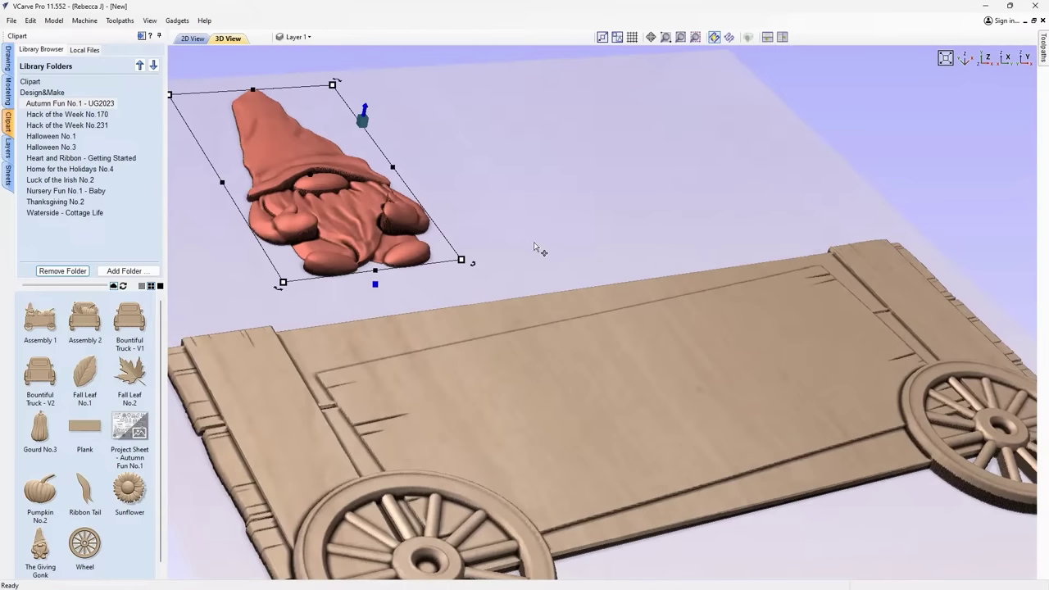
Examine the gonk's sculpted relief and its position relative to the wagon from several viewing angles.
{"action": "left_click_drag", "start_coordinate": [533, 246], "coordinate": [463, 275]}
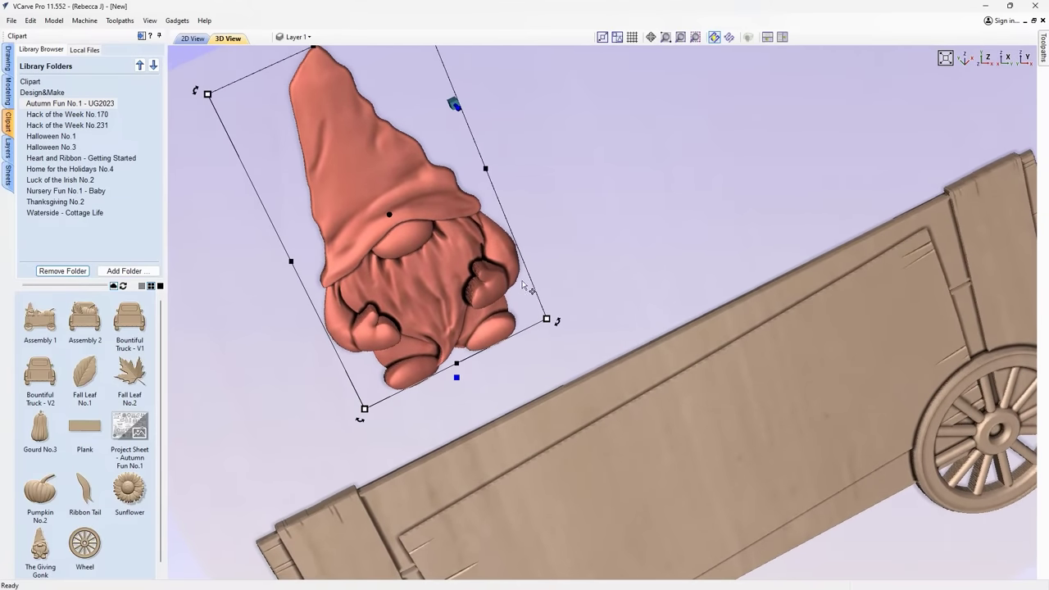
{"action": "left_click", "coordinate": [560, 215]}
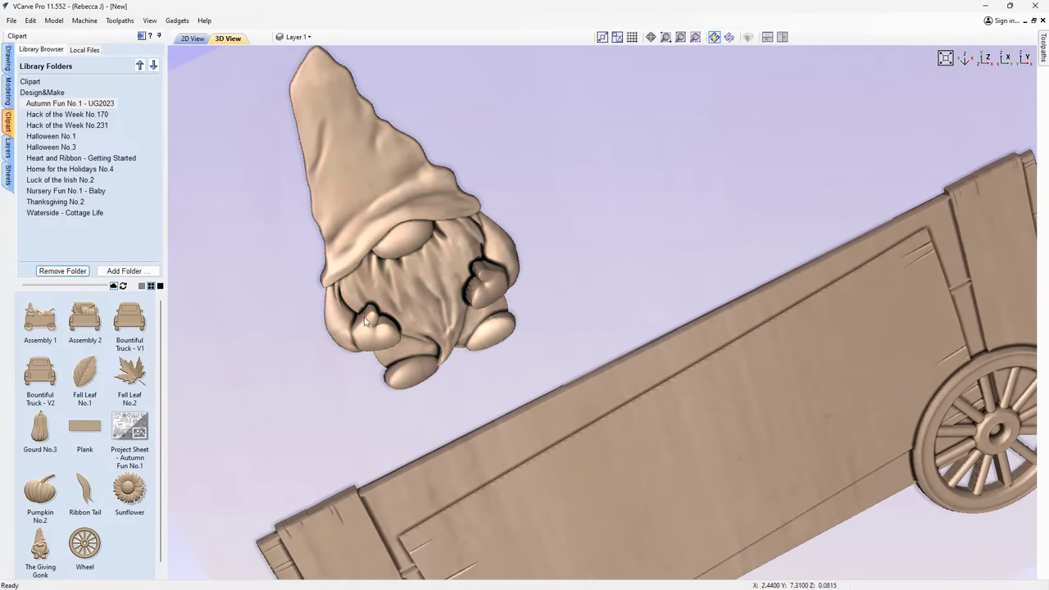
{"action": "left_click_drag", "start_coordinate": [540, 345], "coordinate": [376, 308]}
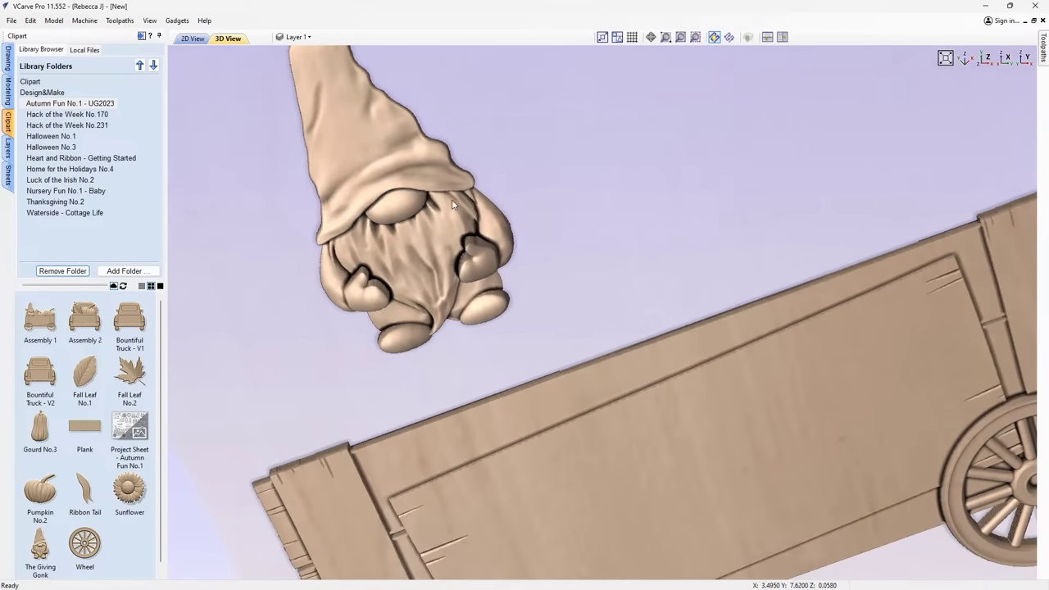
{"action": "left_click_drag", "start_coordinate": [358, 382], "coordinate": [311, 312]}
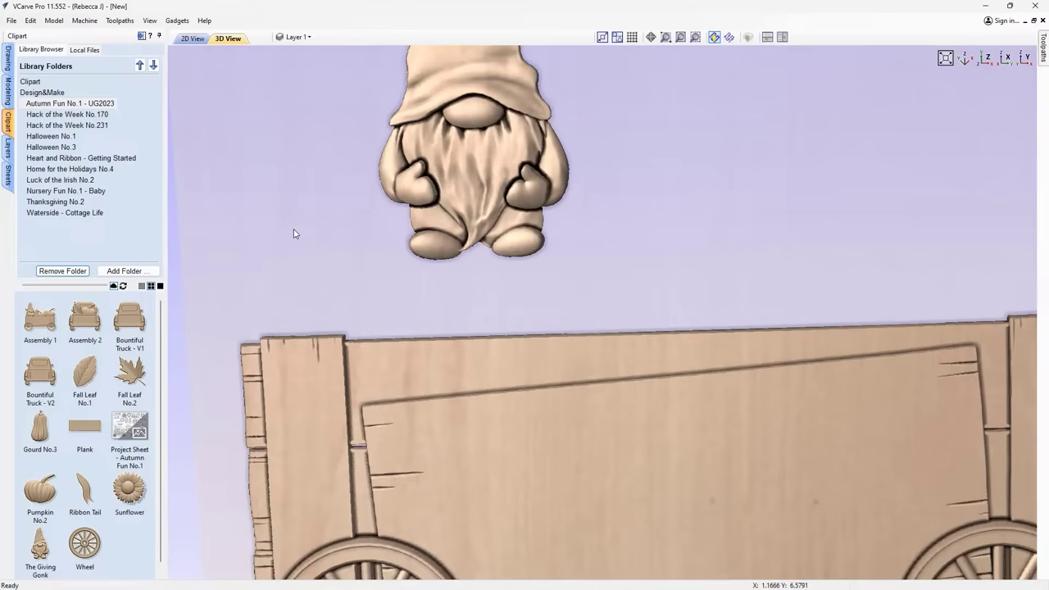
{"action": "left_click_drag", "start_coordinate": [594, 246], "coordinate": [475, 266]}
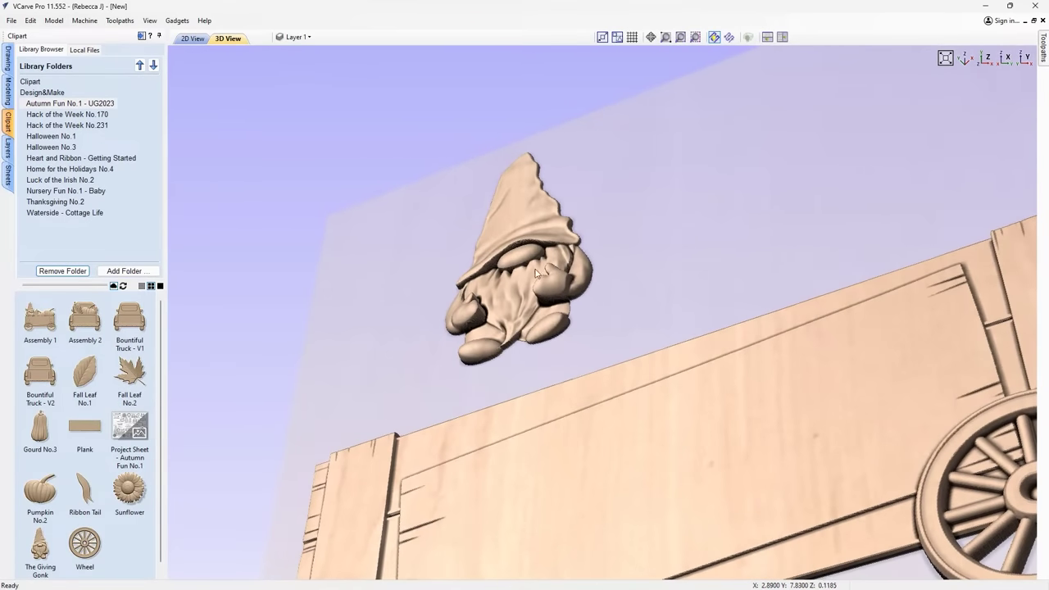
{"action": "left_click_drag", "start_coordinate": [539, 275], "coordinate": [598, 332]}
{"action": "left_click_drag", "start_coordinate": [455, 203], "coordinate": [506, 236]}
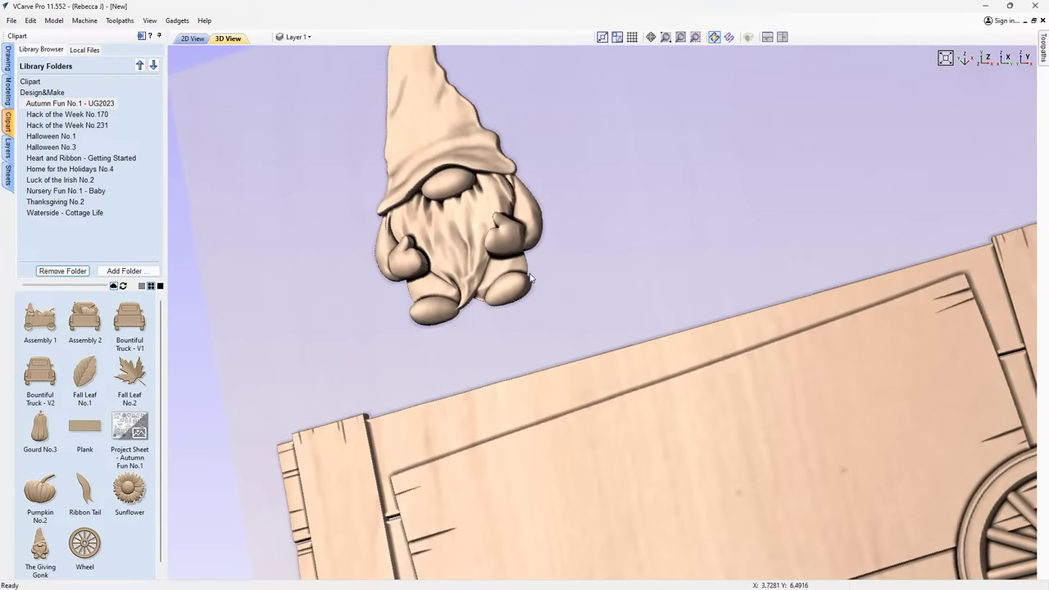
Viewed straight from above, move the gonk down onto the wagon's upper left end so its feet overlap the planks.
{"action": "left_click", "coordinate": [989, 56]}
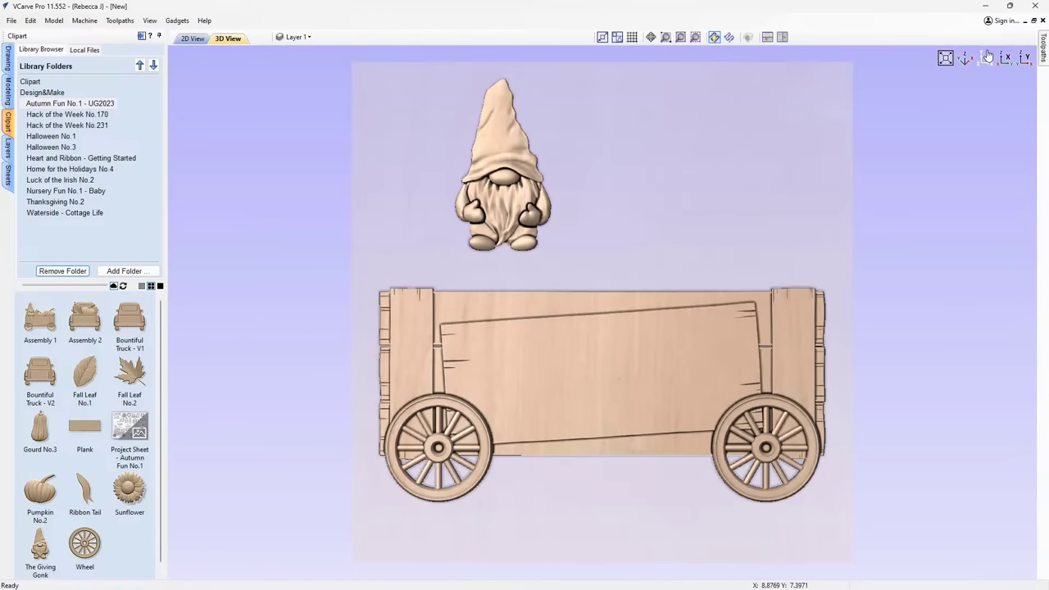
{"action": "left_click", "coordinate": [516, 185]}
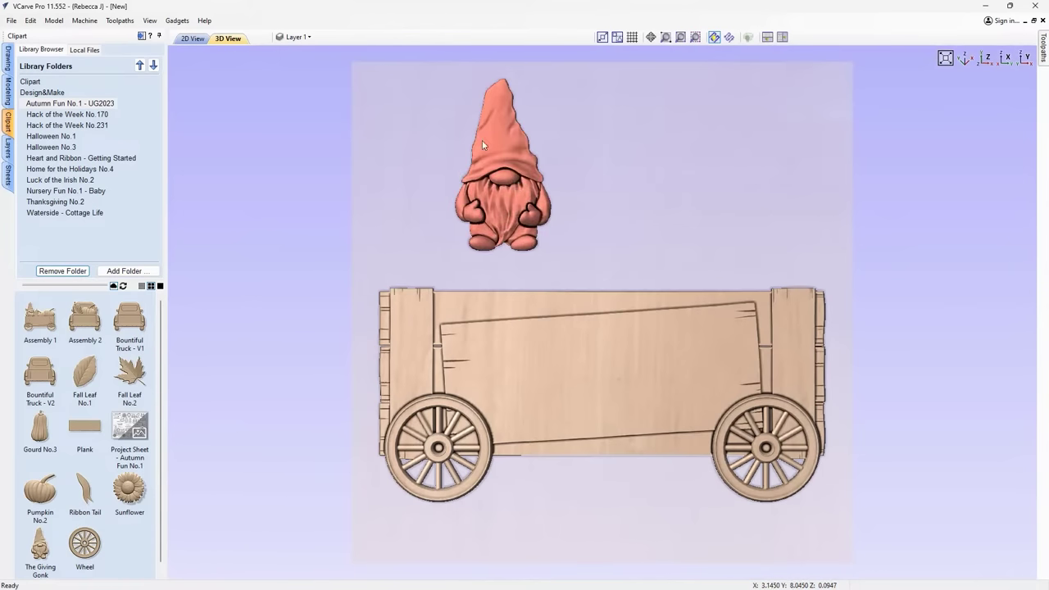
{"action": "left_click", "coordinate": [497, 213]}
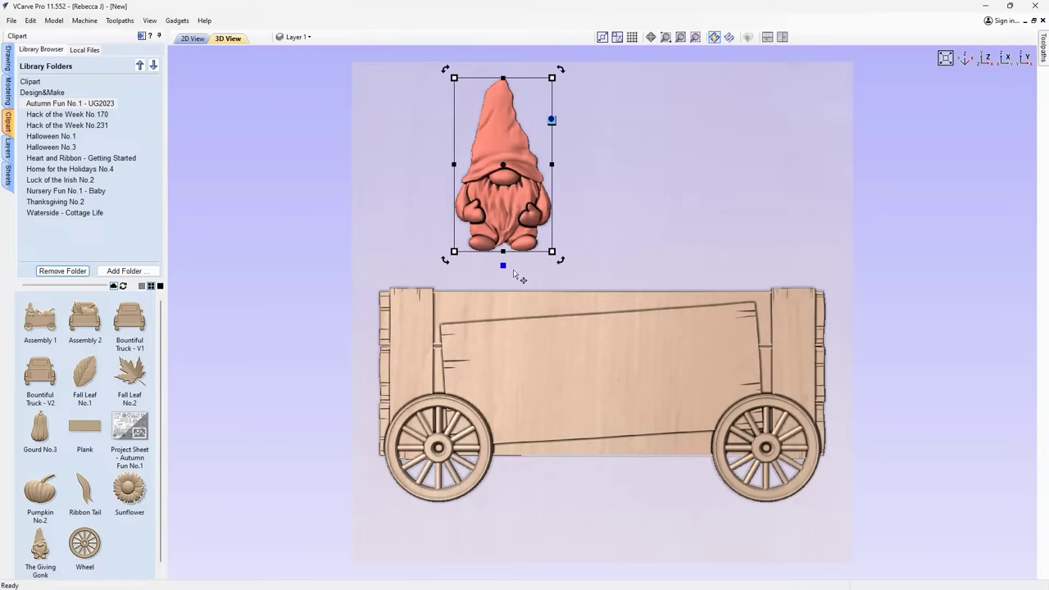
{"action": "left_click_drag", "start_coordinate": [502, 213], "coordinate": [447, 280]}
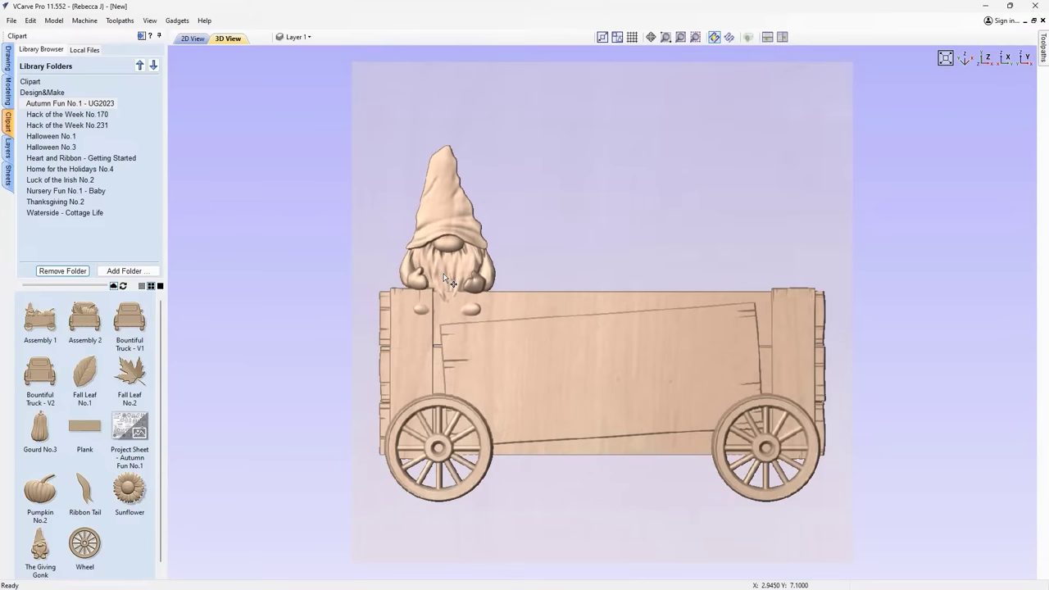
{"action": "left_click_drag", "start_coordinate": [447, 280], "coordinate": [443, 279]}
Enlarge the gonk proportionally and shift it down and left so its feet and beard overlap the wagon's planks.
{"action": "left_click", "coordinate": [508, 132]}
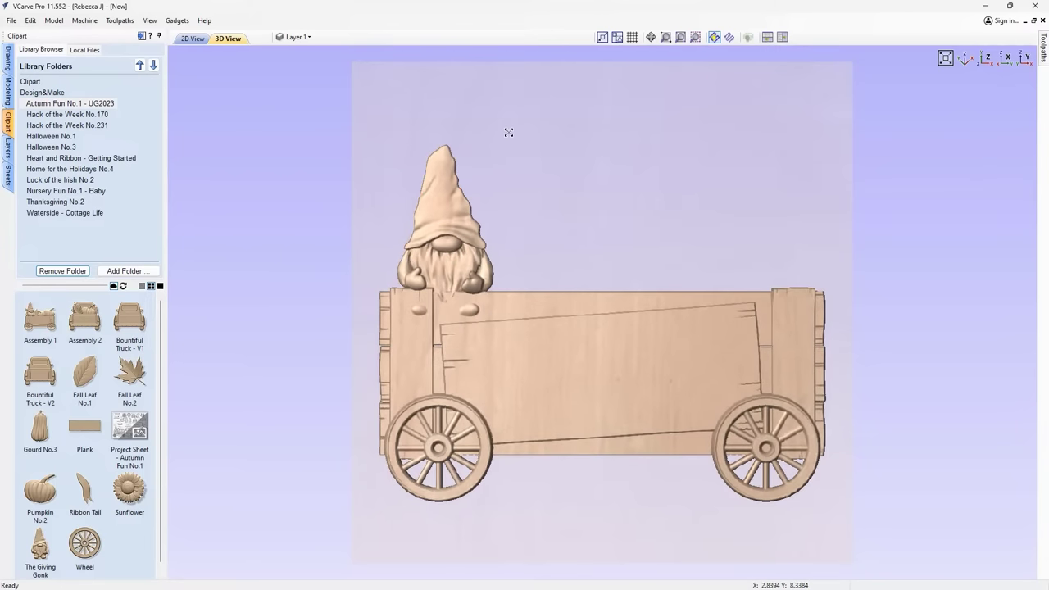
{"action": "left_click_drag", "start_coordinate": [509, 132], "coordinate": [536, 108]}
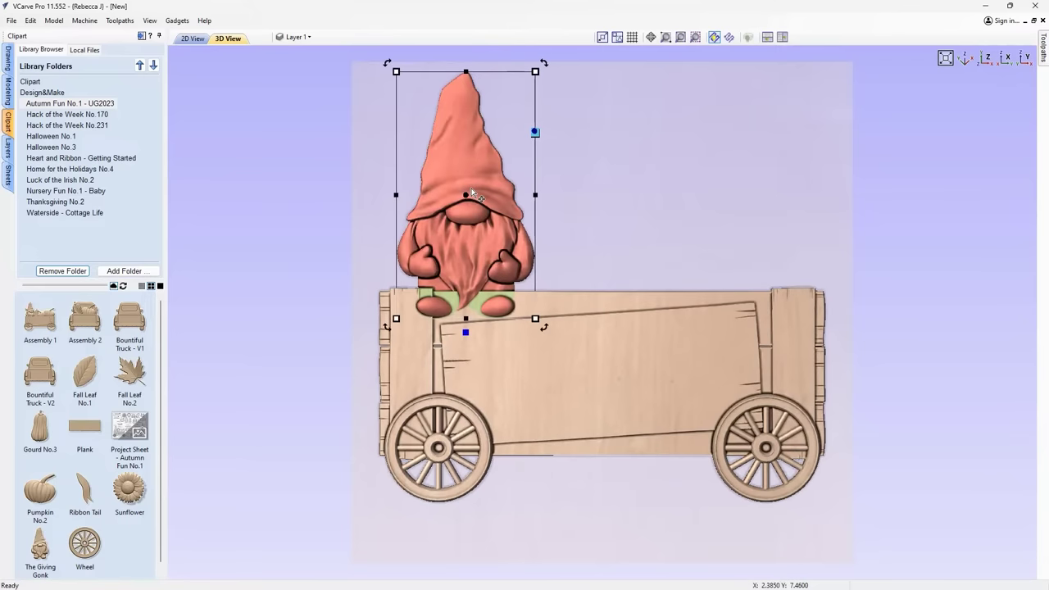
{"action": "left_click_drag", "start_coordinate": [475, 194], "coordinate": [464, 209]}
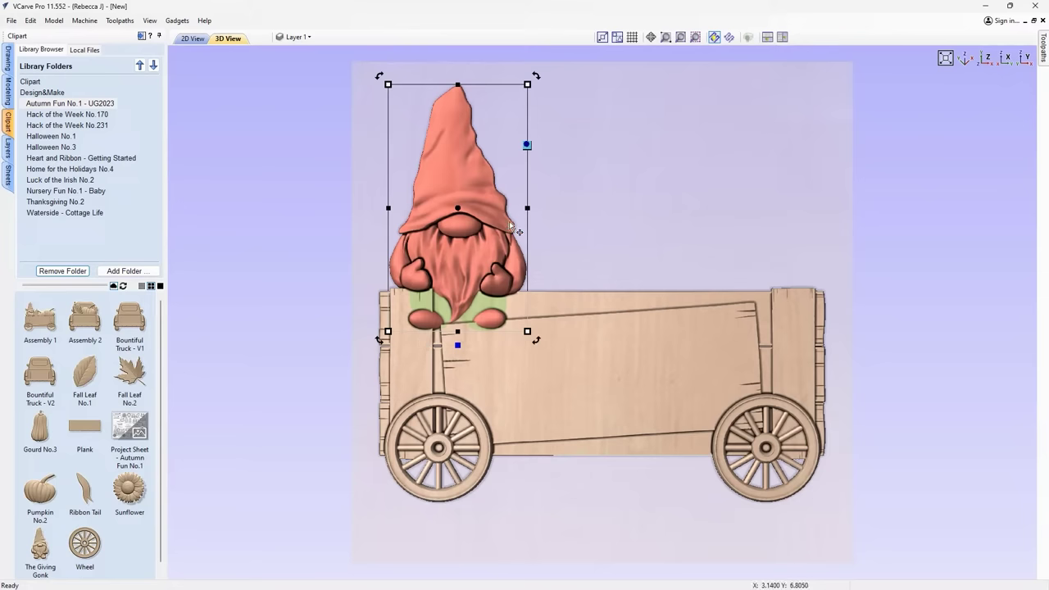
{"action": "left_click", "coordinate": [606, 190]}
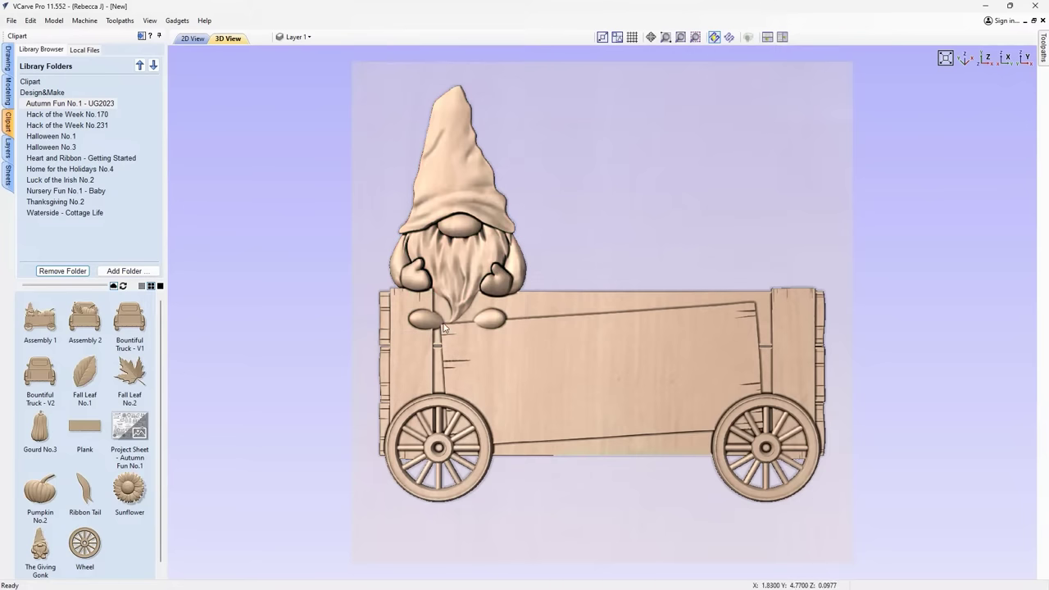
Insert a new modeling level above Level 1, which holds the planks, wheels and gonk.
{"action": "mouse_move", "coordinate": [475, 298]}
{"action": "left_mouse_down"}
{"action": "mouse_move", "coordinate": [663, 394]}
{"action": "mouse_move", "coordinate": [718, 146]}
{"action": "mouse_move", "coordinate": [716, 260]}
{"action": "mouse_move", "coordinate": [509, 402]}
{"action": "mouse_move", "coordinate": [680, 306]}
{"action": "mouse_move", "coordinate": [660, 377]}
{"action": "mouse_move", "coordinate": [460, 303]}
{"action": "left_mouse_up"}
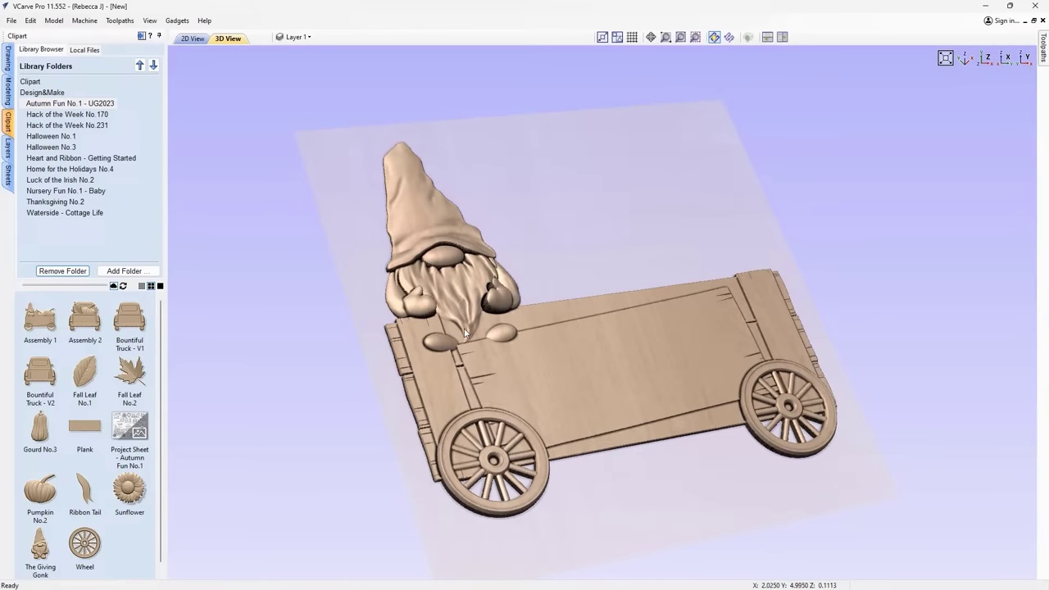
{"action": "left_click_drag", "start_coordinate": [669, 345], "coordinate": [503, 342]}
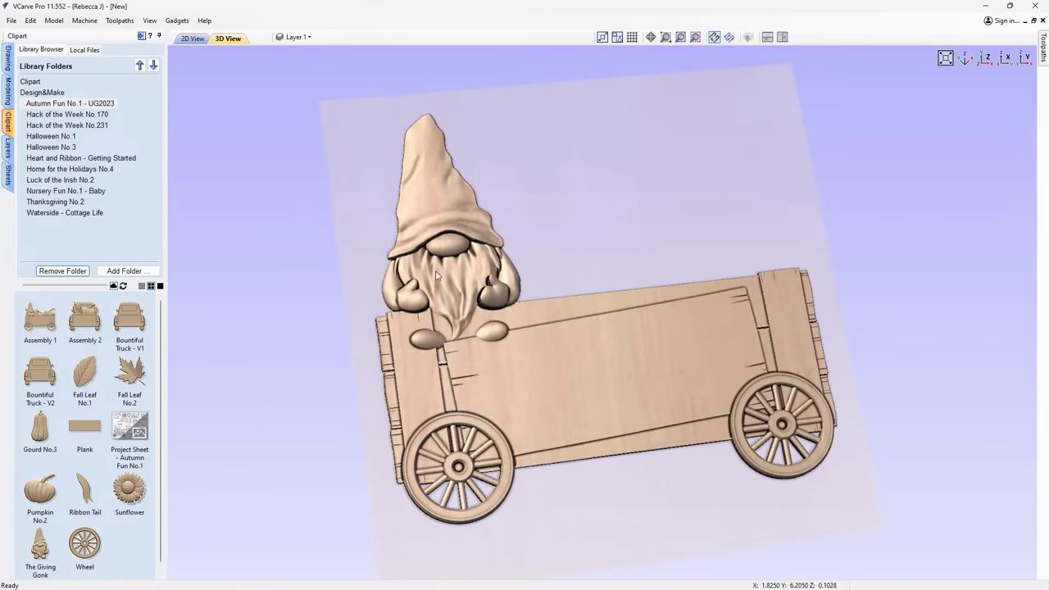
{"action": "left_click_drag", "start_coordinate": [437, 336], "coordinate": [443, 259]}
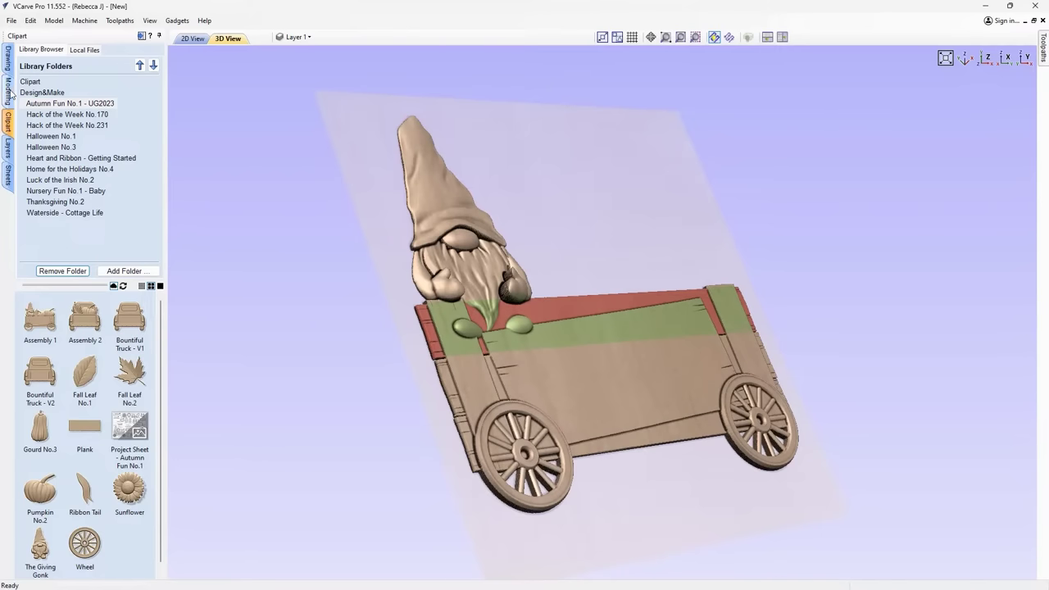
{"action": "left_click", "coordinate": [8, 90]}
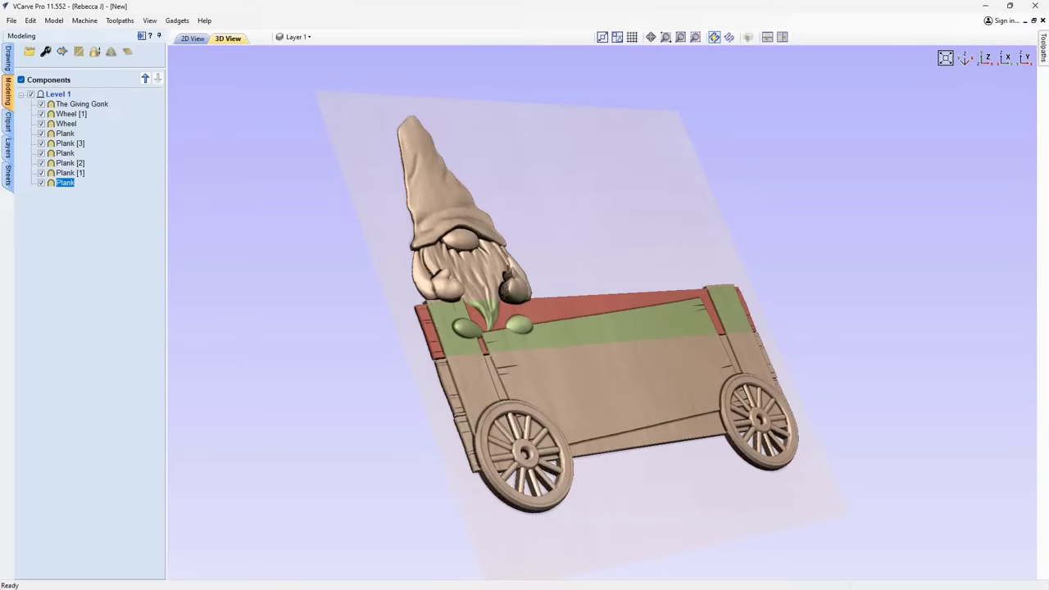
{"action": "left_click", "coordinate": [59, 95]}
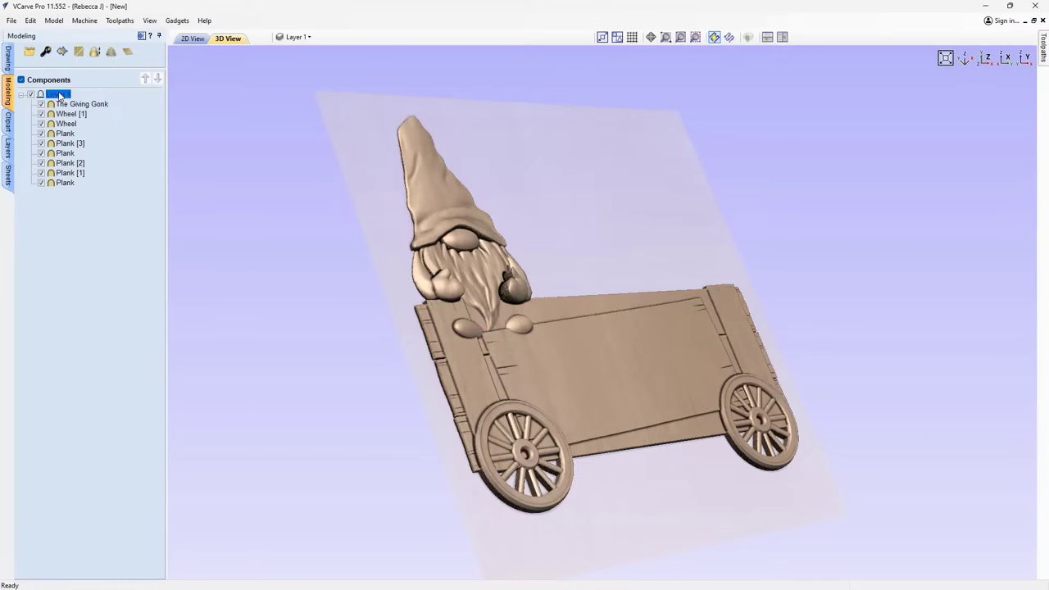
{"action": "right_click", "coordinate": [59, 95]}
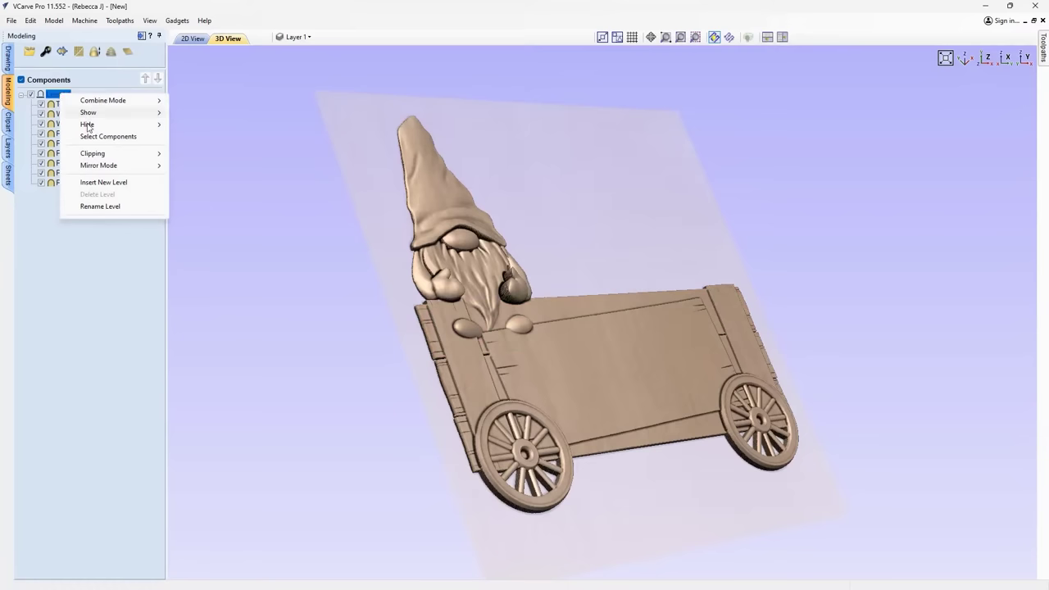
{"action": "left_click", "coordinate": [110, 182]}
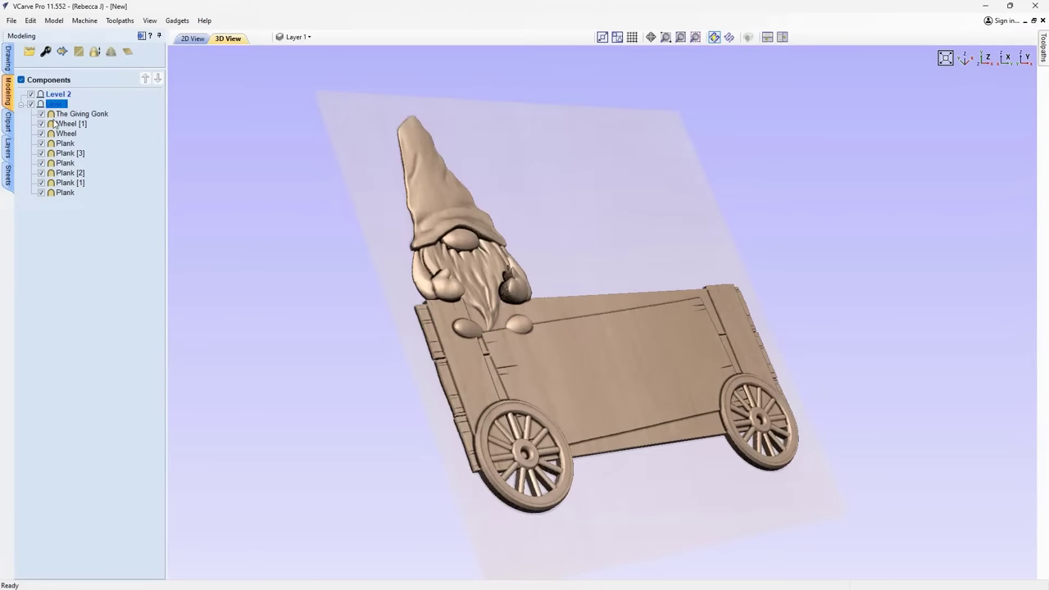
Move The Giving Gonk component from Level 1 into Level 2 and view how it overlaps the planks.
{"action": "left_click", "coordinate": [92, 115]}
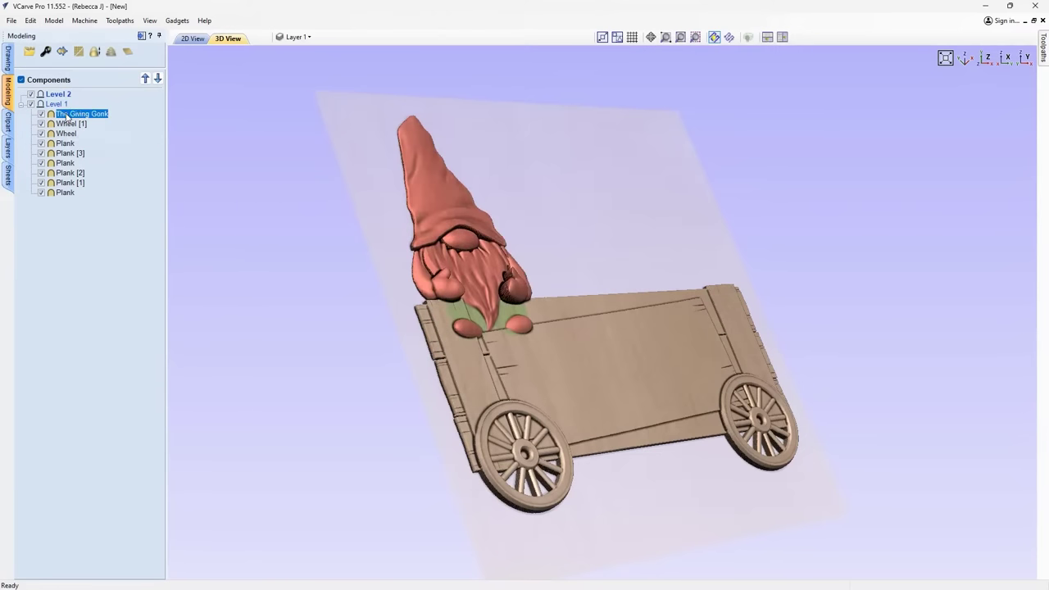
{"action": "left_click_drag", "start_coordinate": [67, 116], "coordinate": [62, 95]}
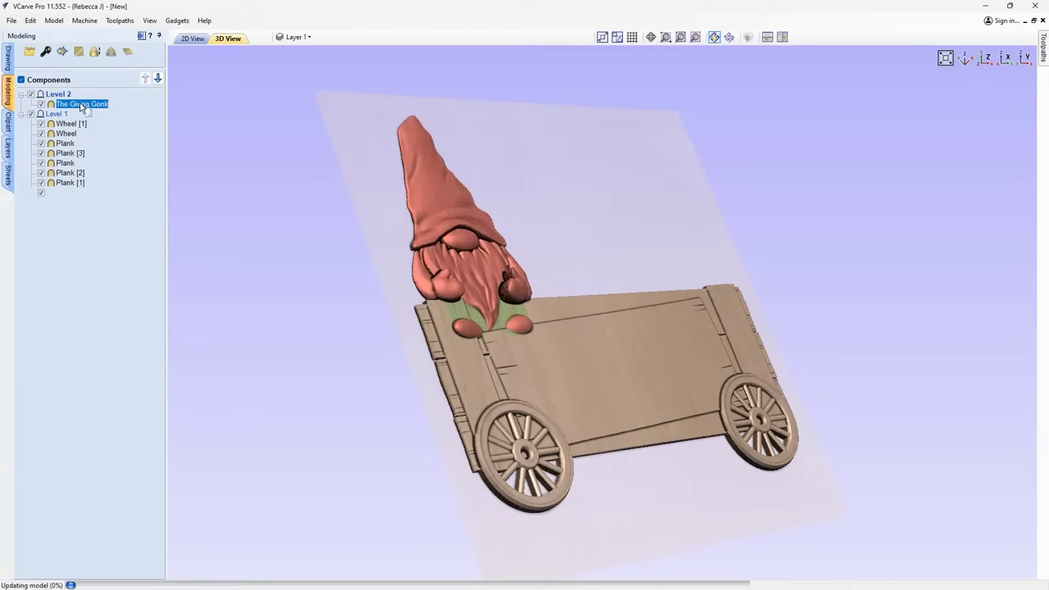
{"action": "left_click", "coordinate": [377, 311]}
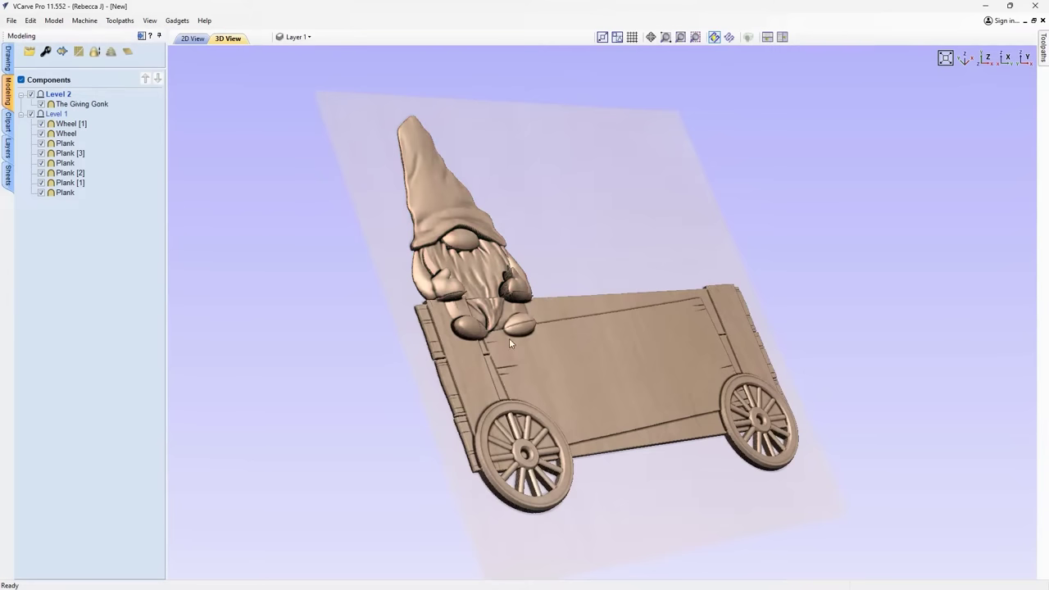
{"action": "left_click_drag", "start_coordinate": [509, 337], "coordinate": [471, 291]}
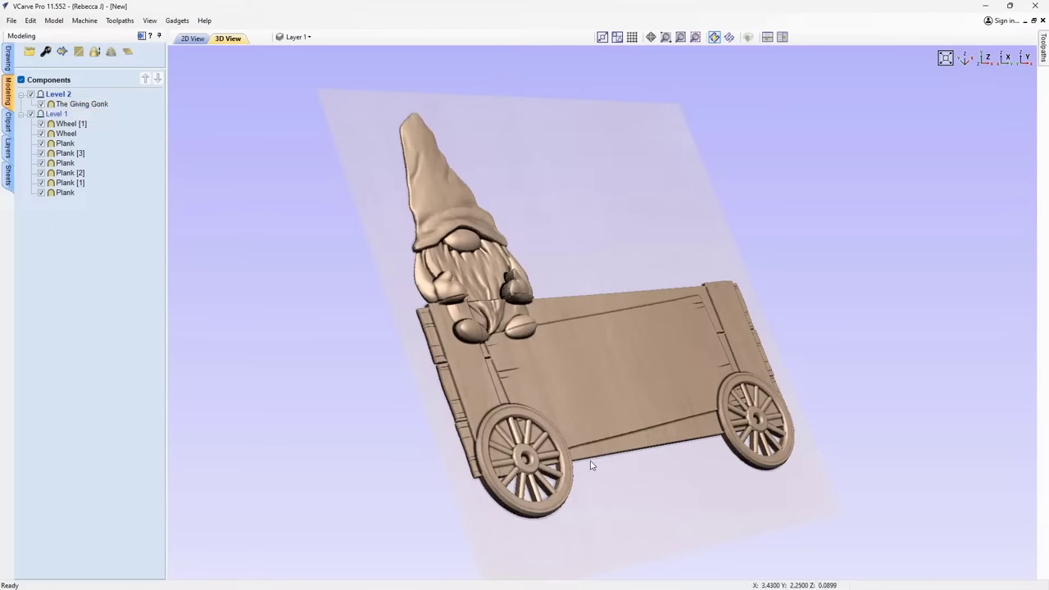
Set the combine mode of Level 2, which contains the gonk, to Merge.
{"action": "right_click", "coordinate": [59, 95]}
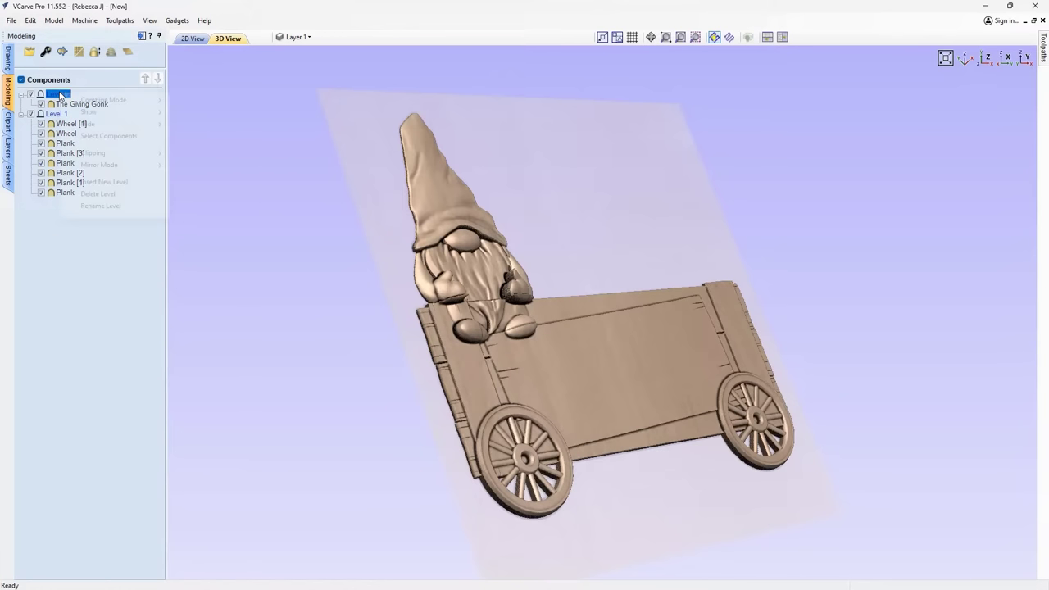
{"action": "mouse_move", "coordinate": [145, 102]}
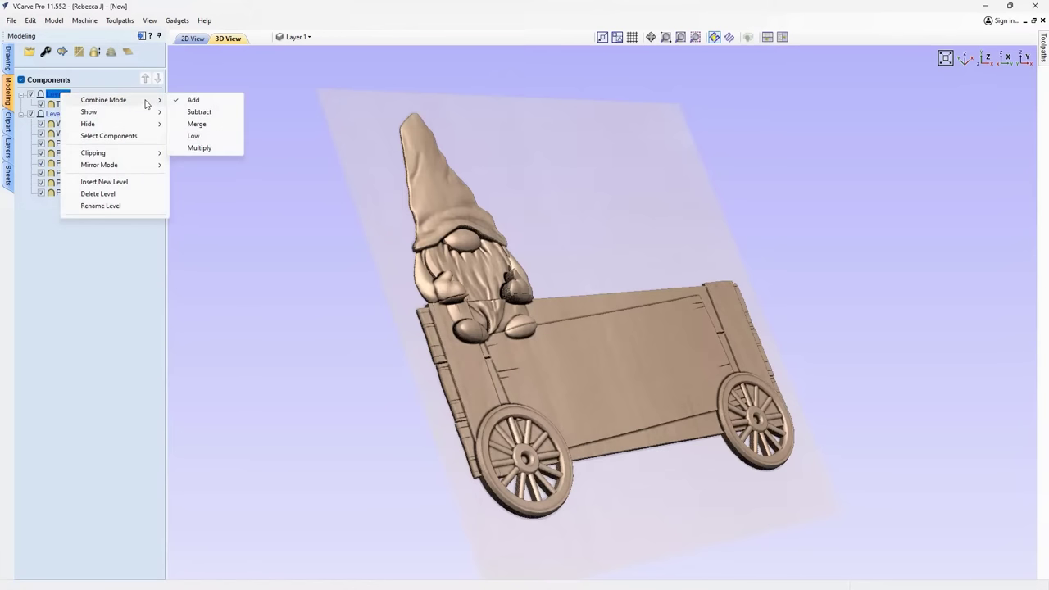
{"action": "left_click", "coordinate": [198, 127]}
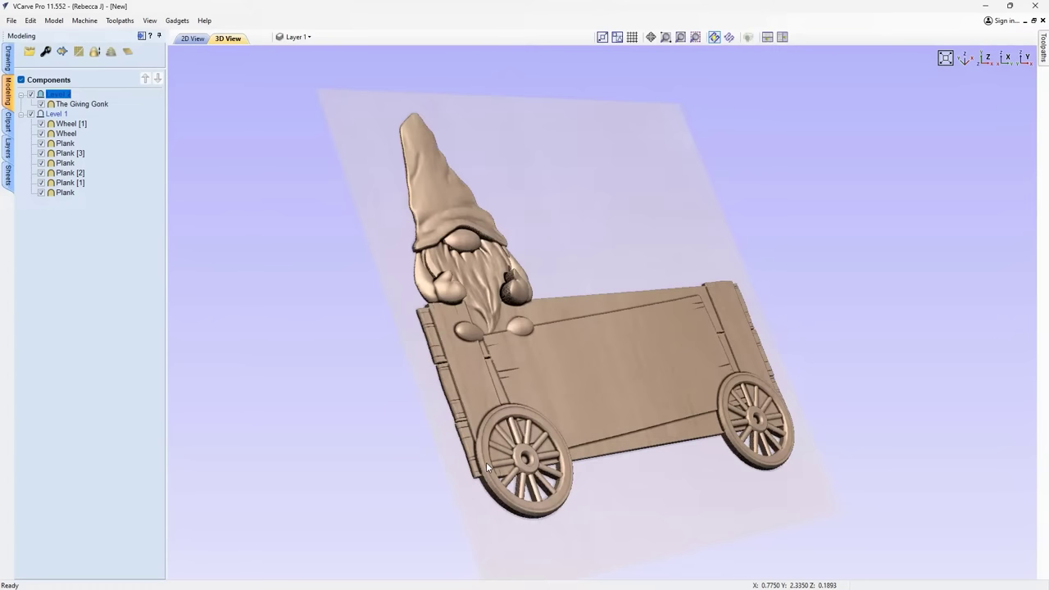
Open the component properties of Level 1 and raise its base height to 0.078 inches.
{"action": "left_click", "coordinate": [57, 114]}
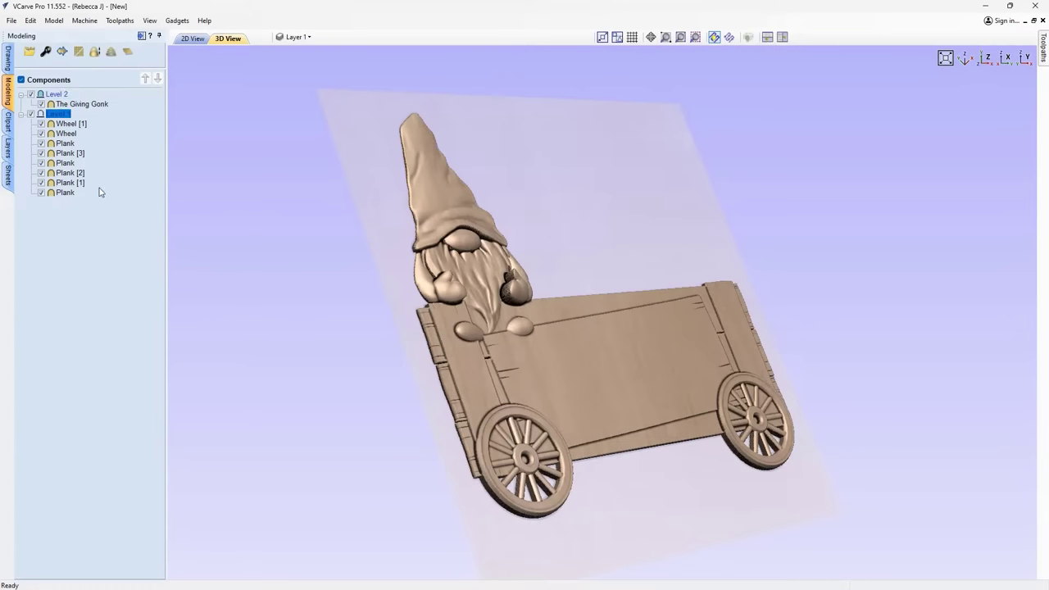
{"action": "double_click", "coordinate": [62, 115]}
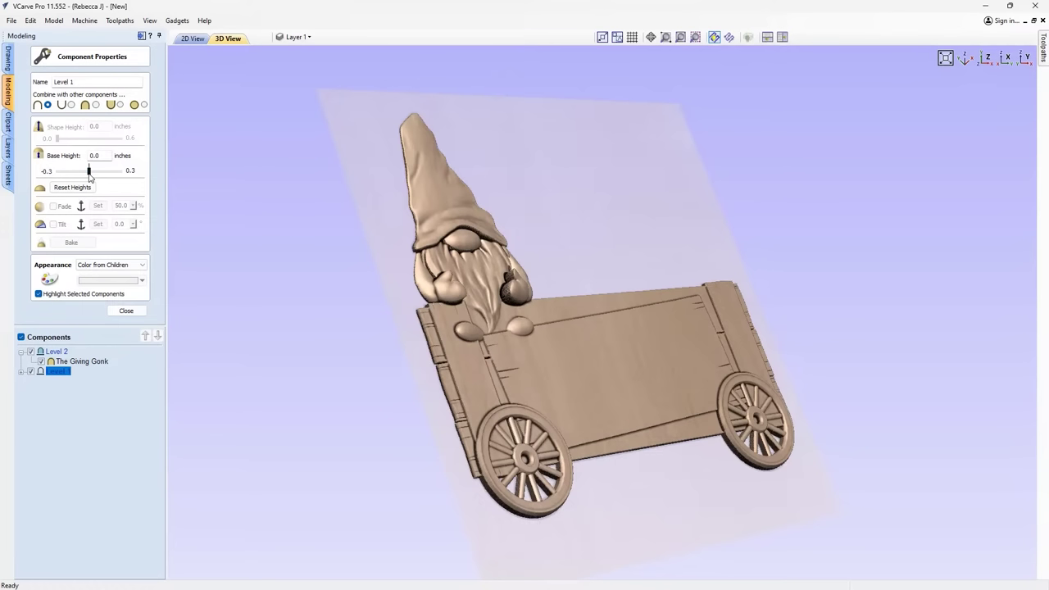
{"action": "left_click_drag", "start_coordinate": [89, 174], "coordinate": [91, 175]}
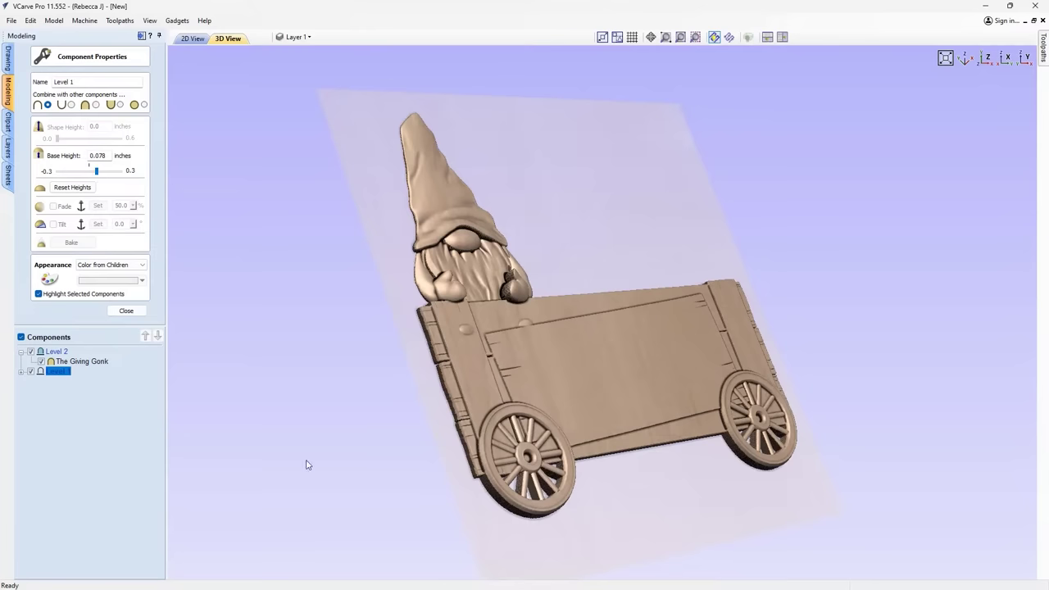
Raise Level 1's base height to 0.15 inches, check how the gonk sits against the planks, and close the component properties.
{"action": "left_click_drag", "start_coordinate": [388, 529], "coordinate": [494, 378]}
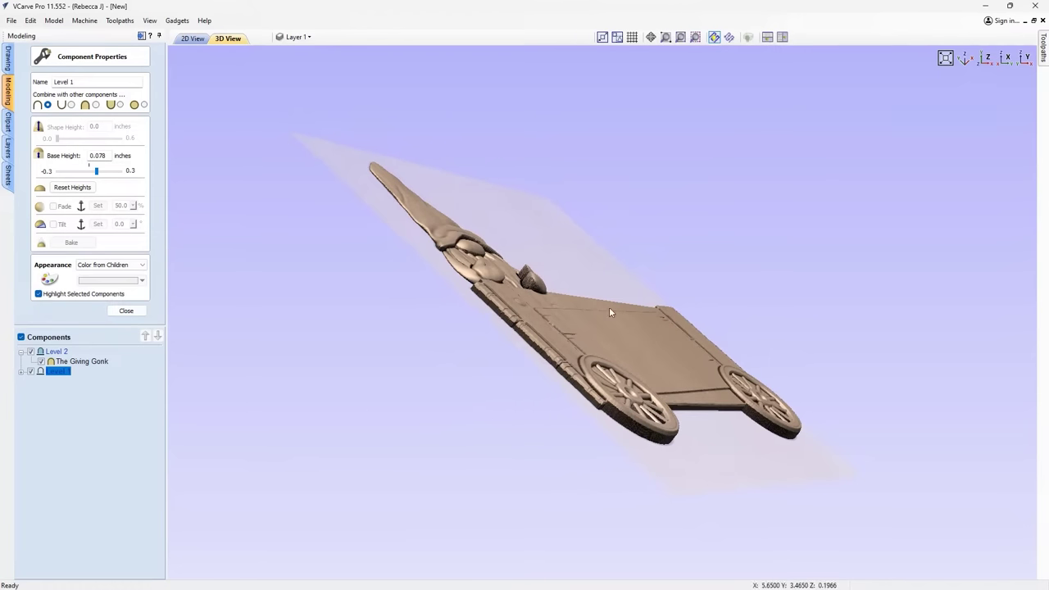
{"action": "left_click_drag", "start_coordinate": [514, 429], "coordinate": [421, 363]}
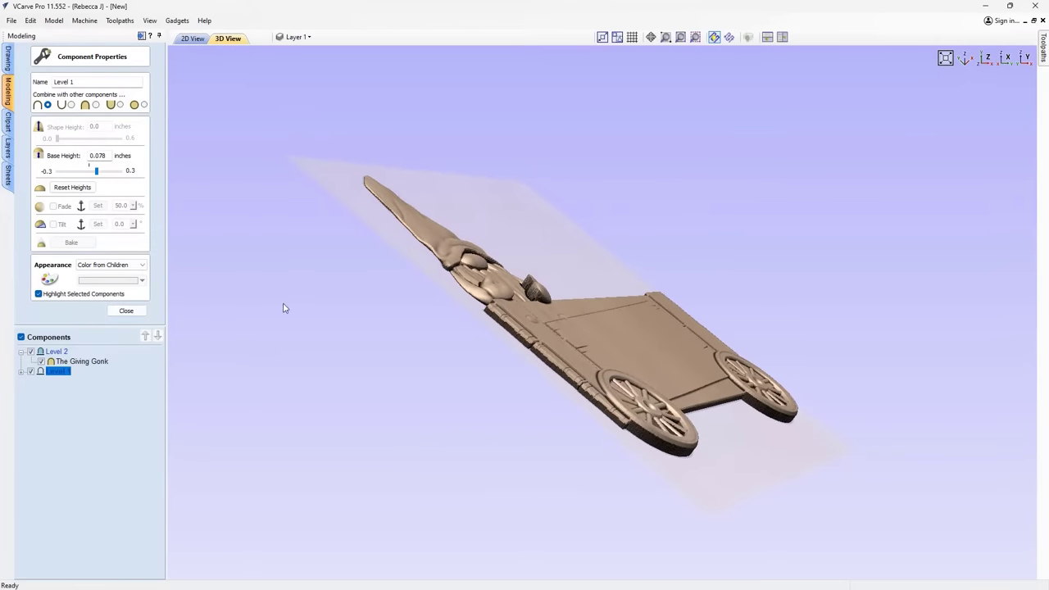
{"action": "left_click_drag", "start_coordinate": [542, 426], "coordinate": [426, 385]}
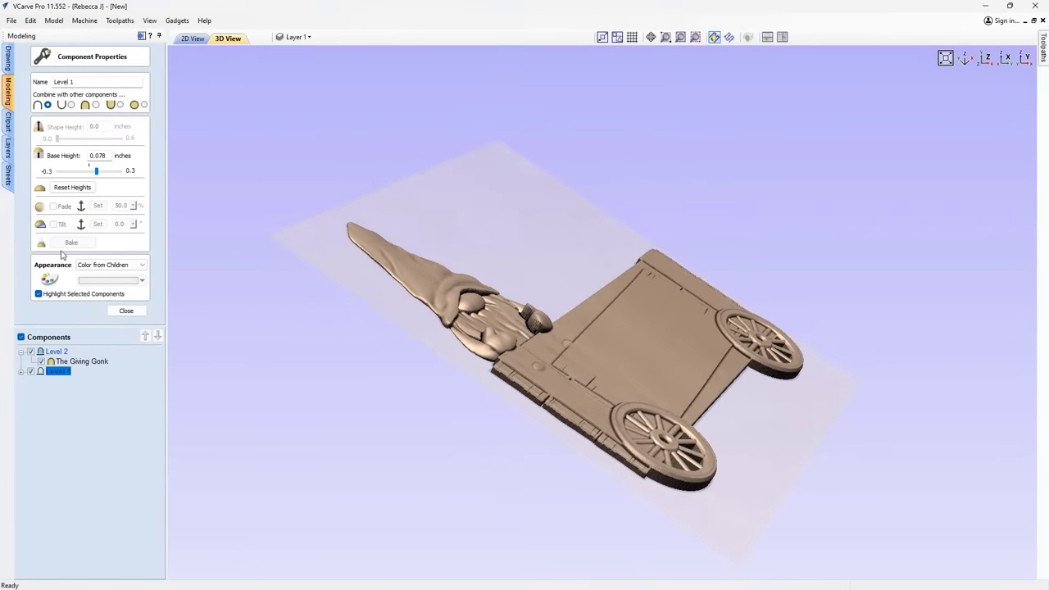
{"action": "left_click_drag", "start_coordinate": [96, 171], "coordinate": [103, 171]}
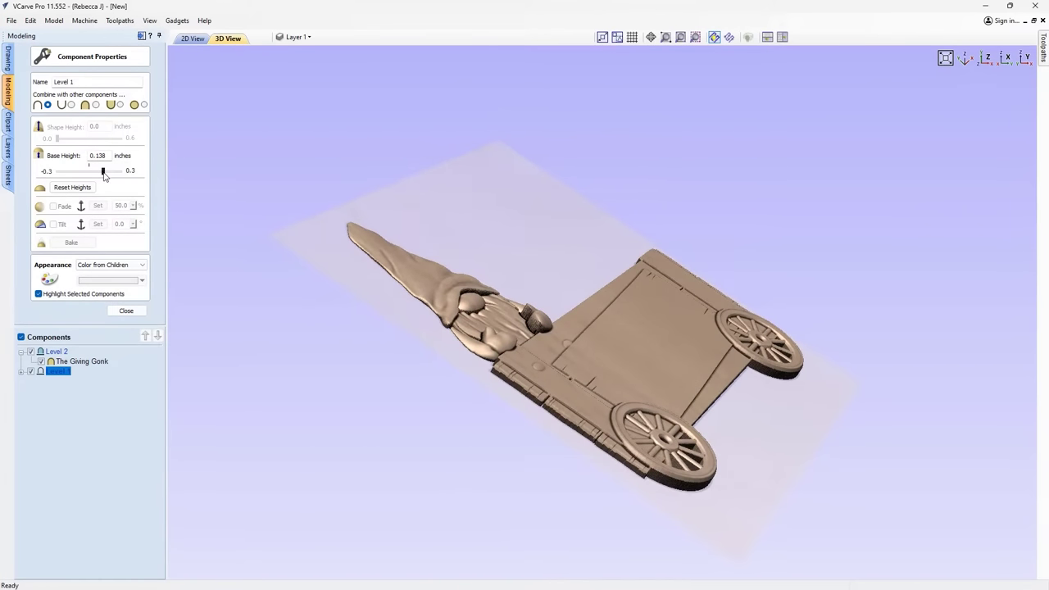
{"action": "left_click_drag", "start_coordinate": [519, 497], "coordinate": [430, 274]}
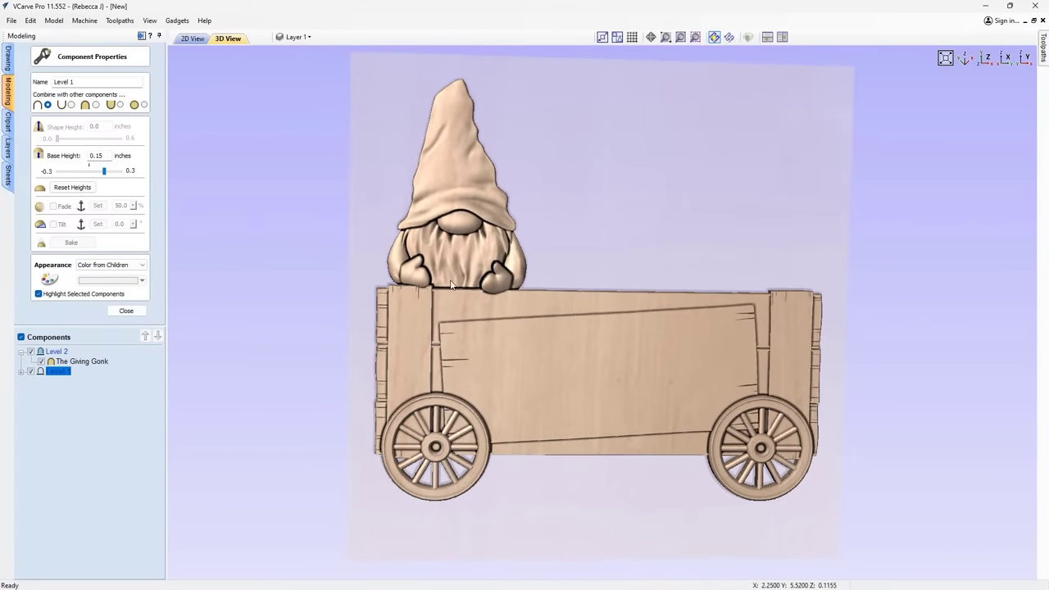
{"action": "left_click_drag", "start_coordinate": [566, 251], "coordinate": [427, 304]}
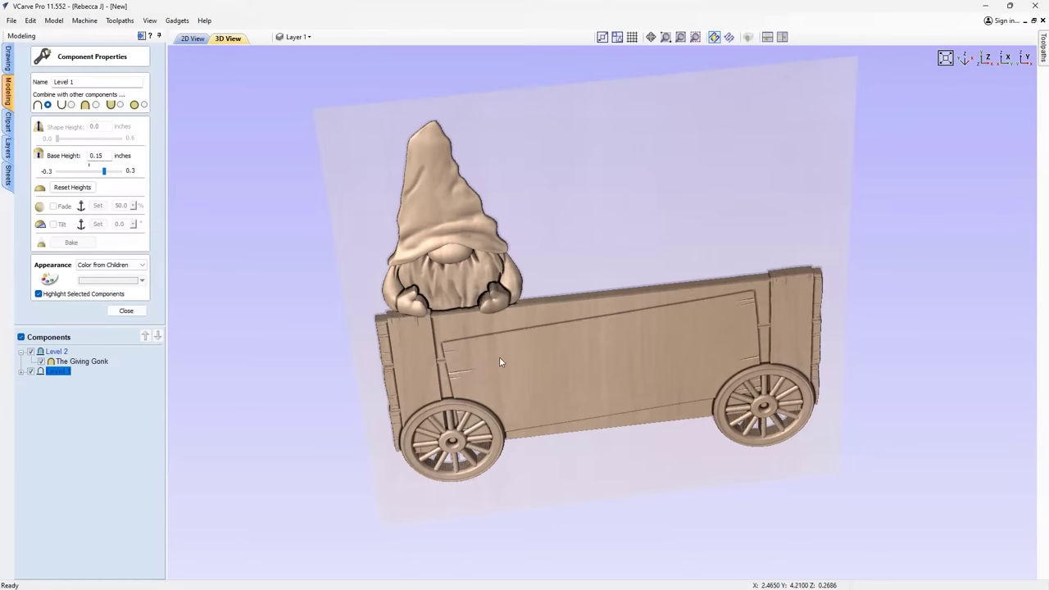
{"action": "left_click_drag", "start_coordinate": [500, 361], "coordinate": [494, 295]}
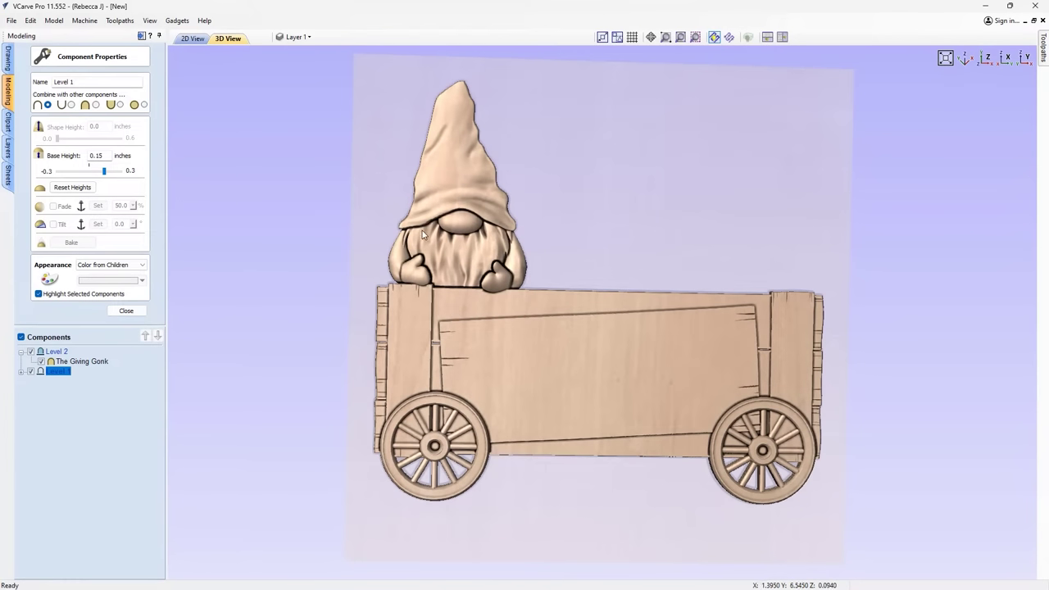
{"action": "left_click", "coordinate": [987, 58]}
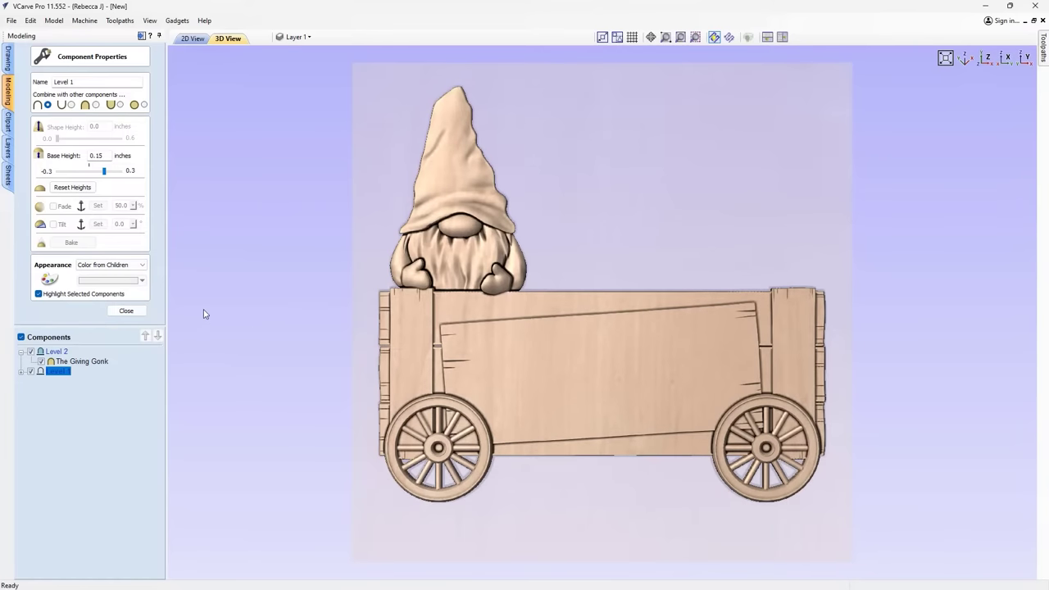
{"action": "left_click", "coordinate": [131, 311]}
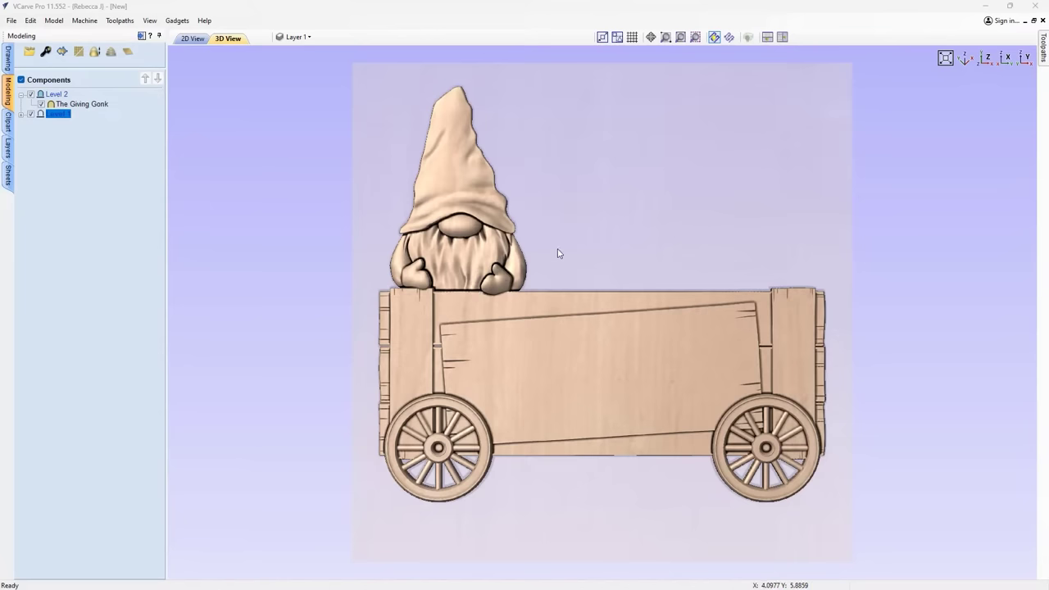
Add the Pumpkin No.2 clipart from the Autumn Fun No.1 library to Level 2 and select it for transforming.
{"action": "left_click", "coordinate": [57, 95]}
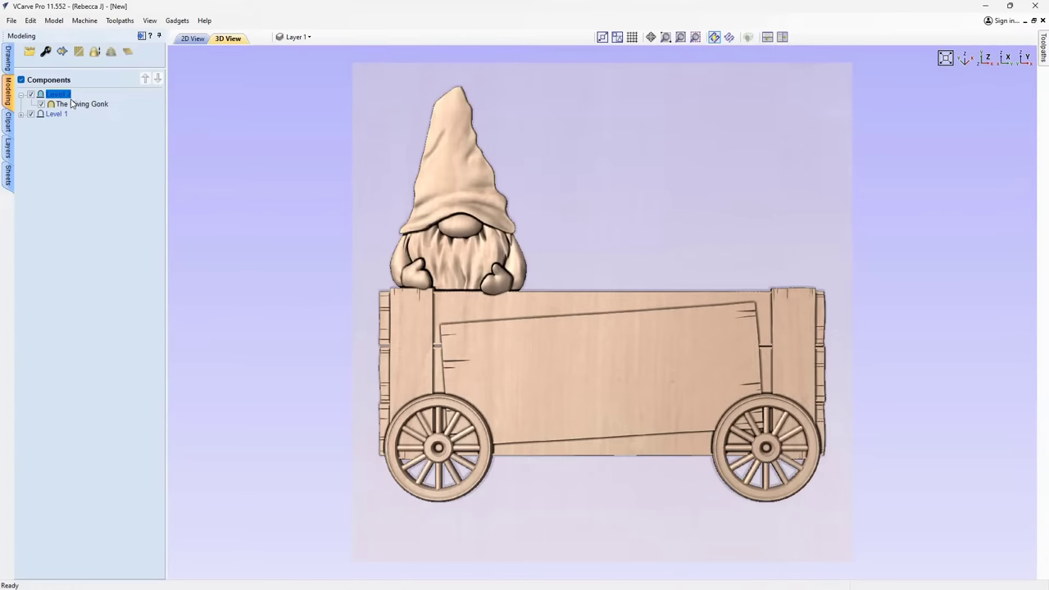
{"action": "left_click", "coordinate": [7, 121]}
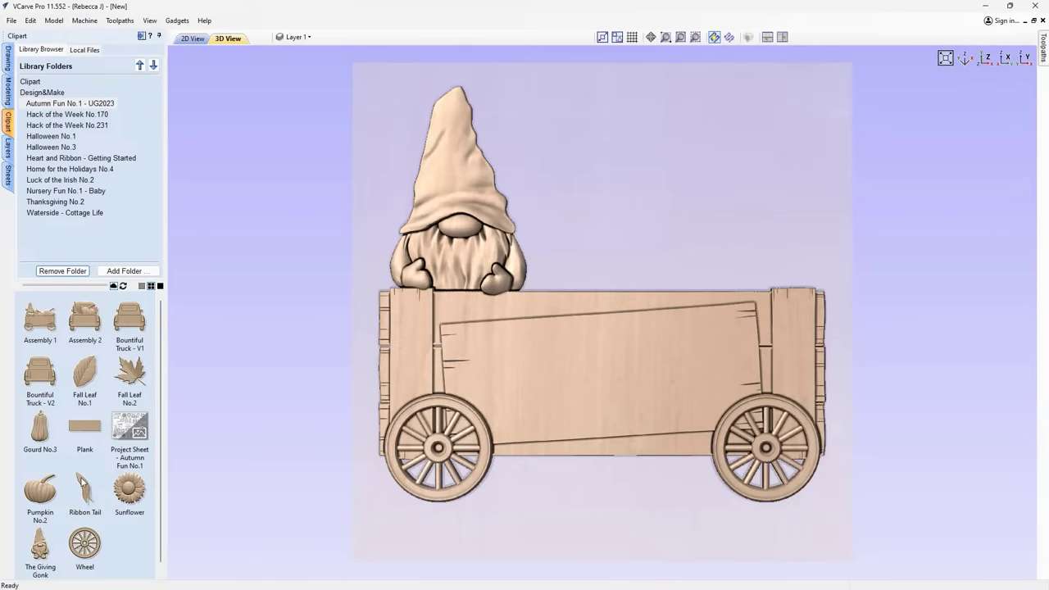
{"action": "double_click", "coordinate": [31, 492]}
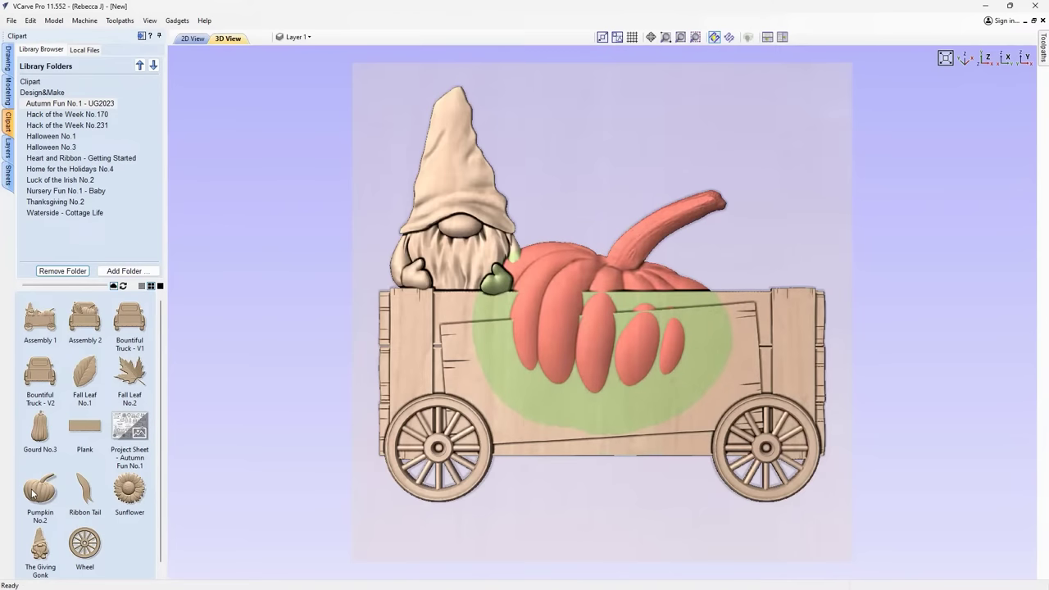
{"action": "left_click", "coordinate": [650, 231]}
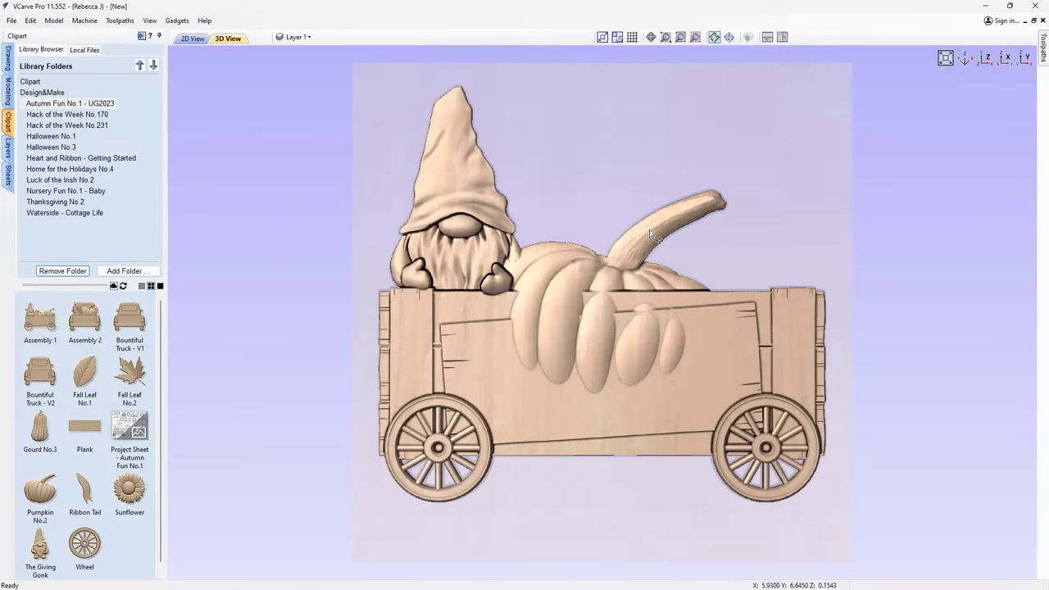
{"action": "left_click", "coordinate": [653, 226]}
{"action": "left_click", "coordinate": [653, 226]}
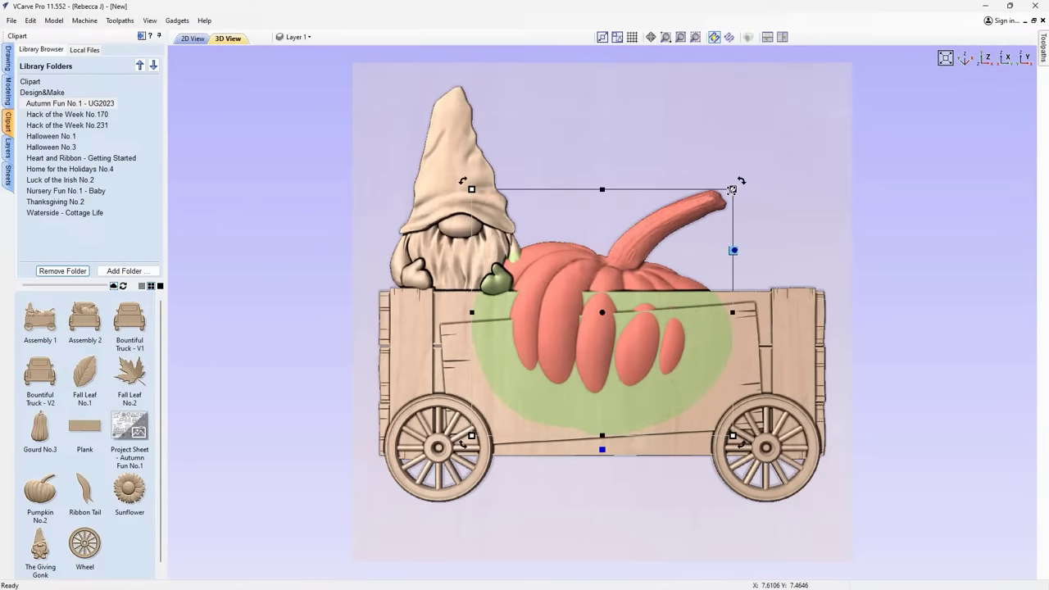
Scale the pumpkin down to roughly the gonk's width and position it between his hands, over the beard.
{"action": "left_click_drag", "start_coordinate": [732, 190], "coordinate": [610, 305]}
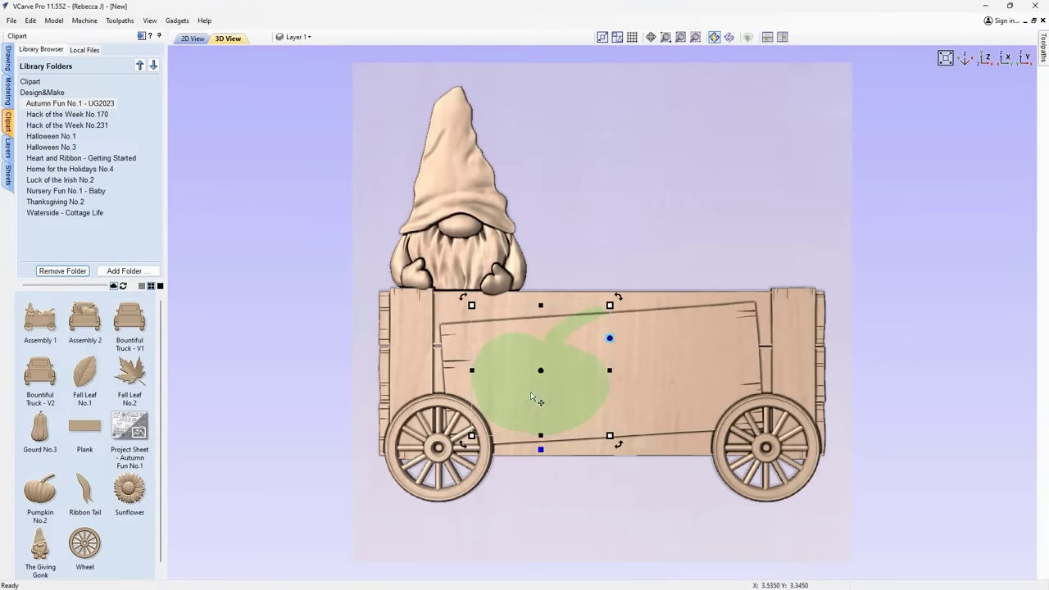
{"action": "left_click_drag", "start_coordinate": [531, 397], "coordinate": [490, 284]}
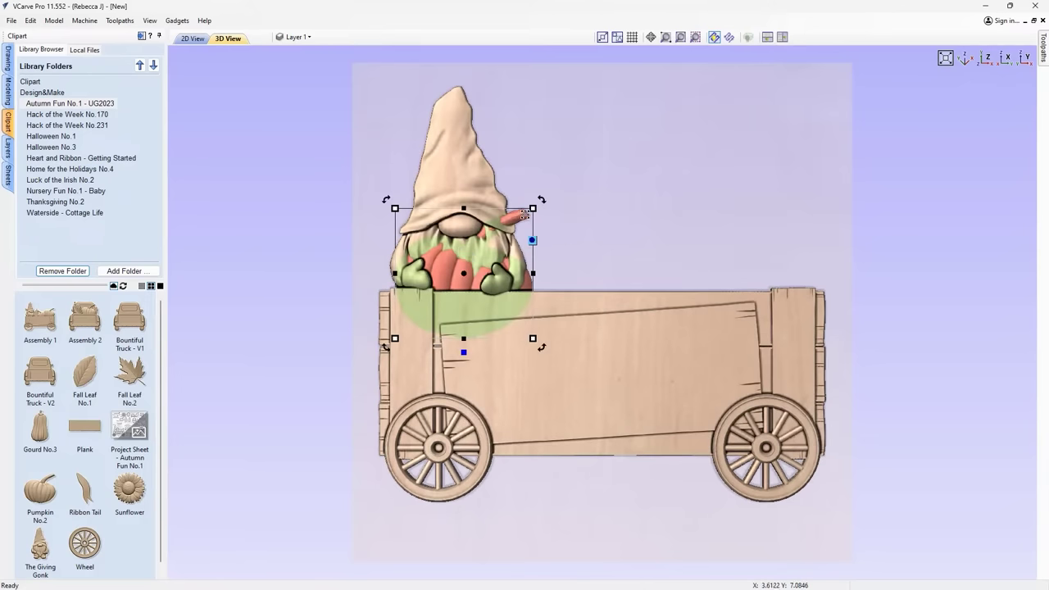
{"action": "left_click_drag", "start_coordinate": [523, 215], "coordinate": [502, 239]}
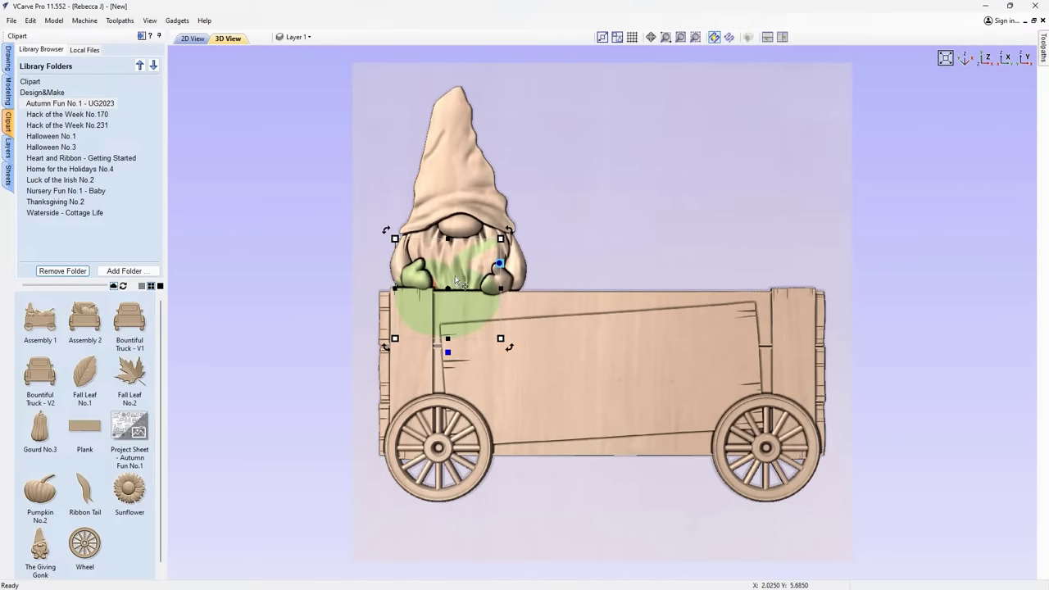
{"action": "key", "text": "Escape"}
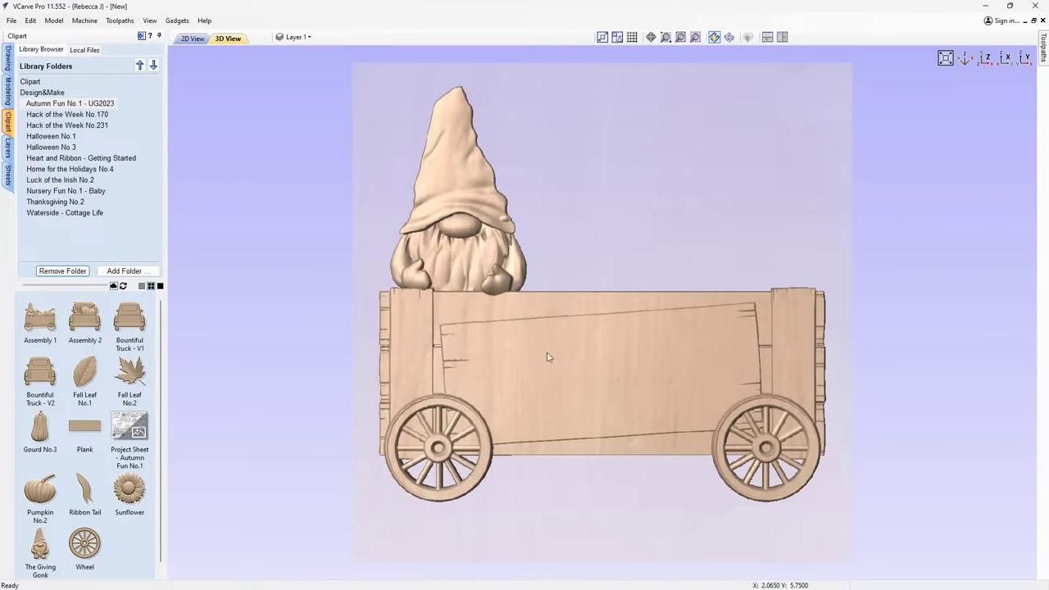
{"action": "left_click", "coordinate": [565, 336]}
Raise the pumpkin's base height to about 0.128 inches so it stands out in front of the gonk's beard.
{"action": "left_click_drag", "start_coordinate": [568, 336], "coordinate": [665, 420]}
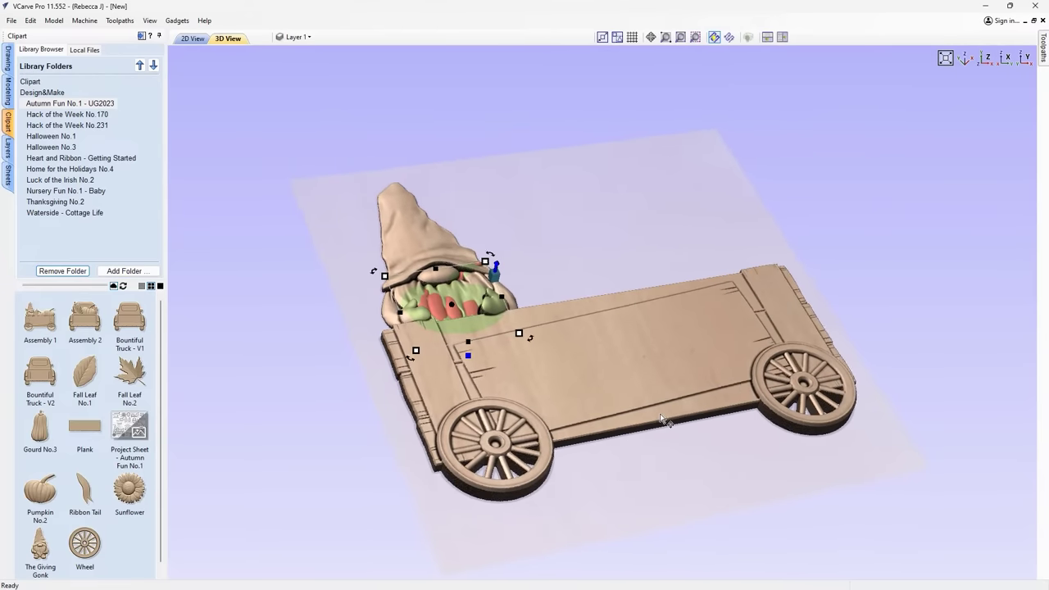
{"action": "mouse_move", "coordinate": [498, 277]}
{"action": "left_mouse_down"}
{"action": "mouse_move", "coordinate": [503, 288]}
{"action": "mouse_move", "coordinate": [499, 274]}
{"action": "left_mouse_up"}
{"action": "left_click_drag", "start_coordinate": [598, 371], "coordinate": [672, 246]}
{"action": "scroll", "coordinate": [578, 364], "scroll_direction": "up", "scroll_amount": 2}
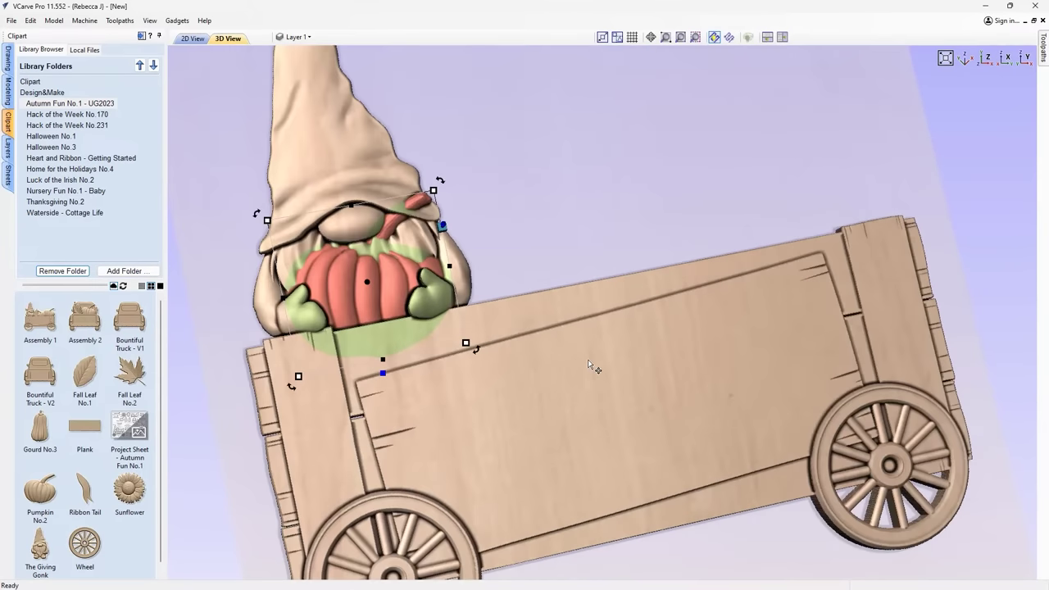
{"action": "left_click_drag", "start_coordinate": [649, 353], "coordinate": [754, 328]}
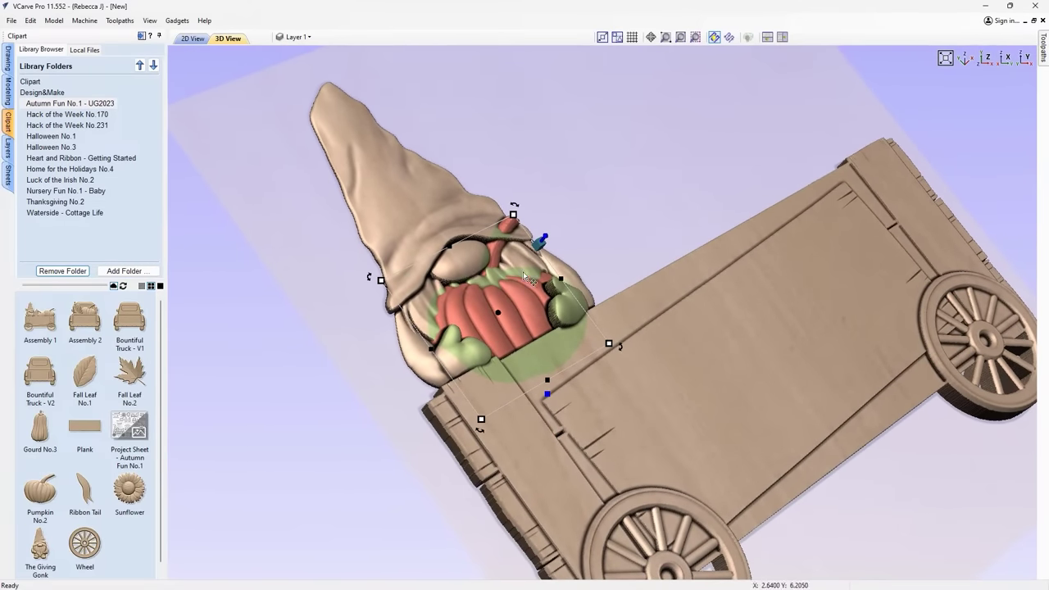
{"action": "key", "text": "Escape"}
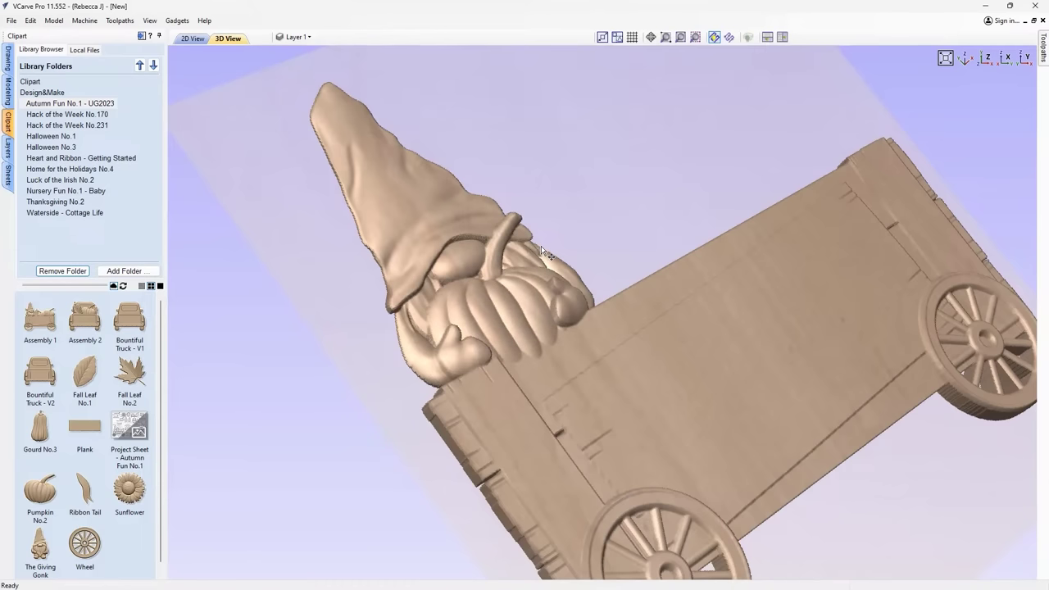
{"action": "left_click", "coordinate": [526, 351]}
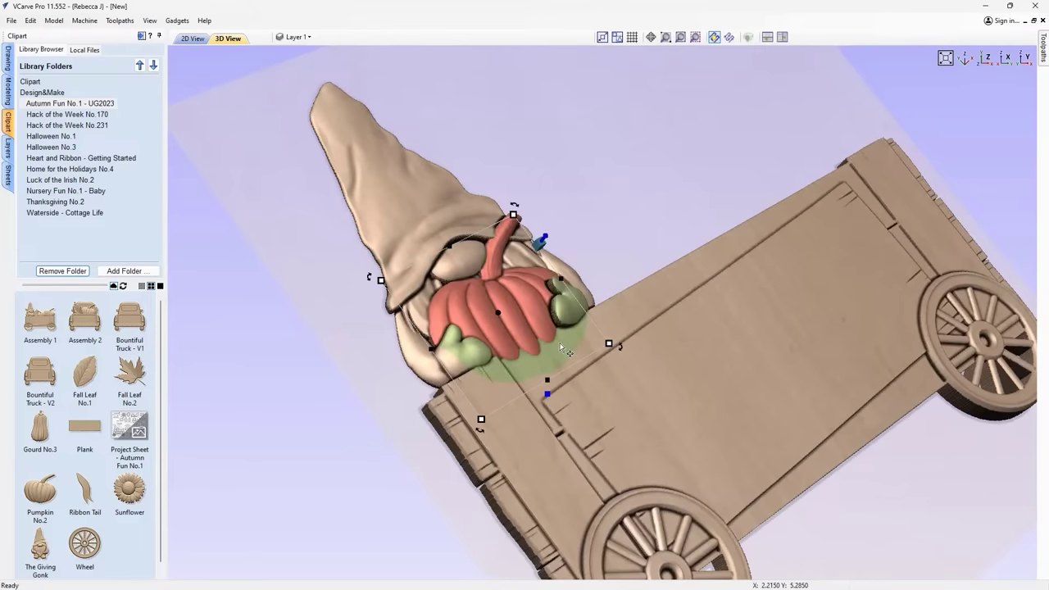
{"action": "left_click_drag", "start_coordinate": [589, 351], "coordinate": [746, 320]}
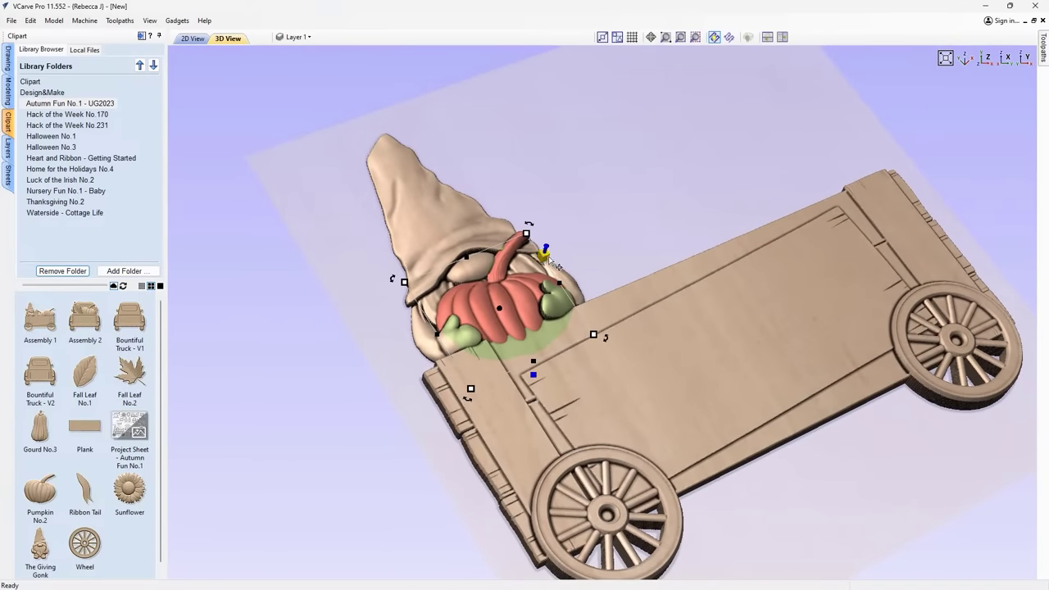
{"action": "key", "text": "Escape"}
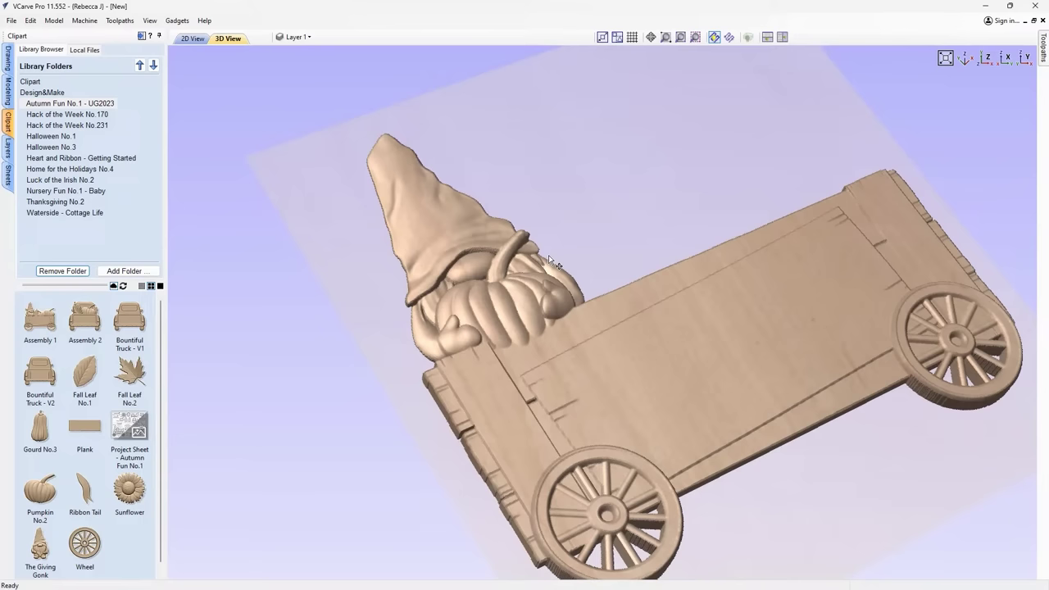
{"action": "left_click", "coordinate": [551, 263]}
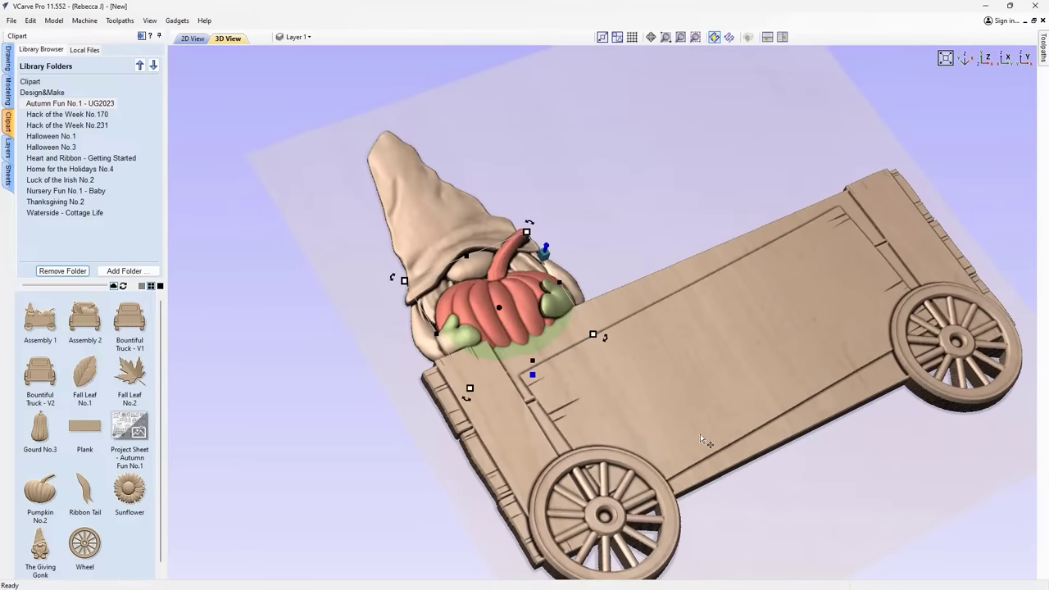
{"action": "left_click_drag", "start_coordinate": [700, 433], "coordinate": [538, 366]}
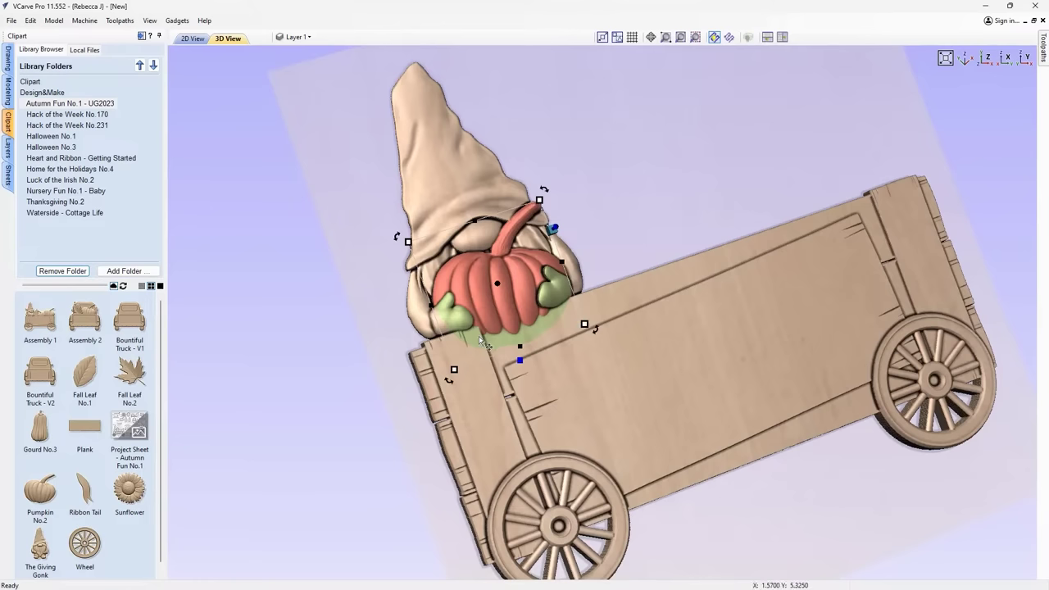
Enable a fade on the pumpkin, anchored on the gonk's hat and directed straight down to just below the pumpkin.
{"action": "left_click", "coordinate": [520, 358]}
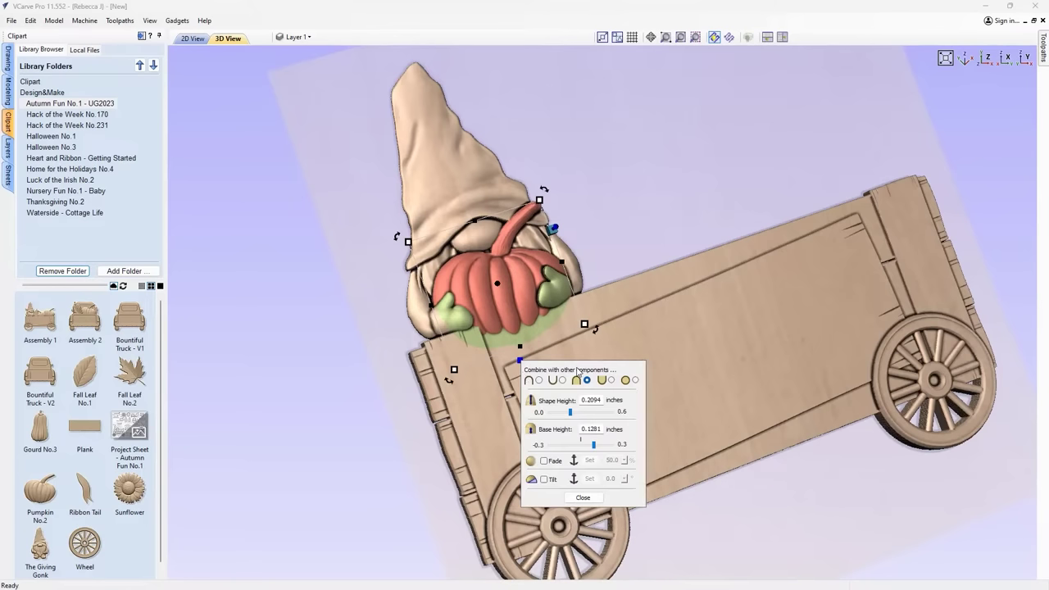
{"action": "left_click_drag", "start_coordinate": [577, 371], "coordinate": [703, 102]}
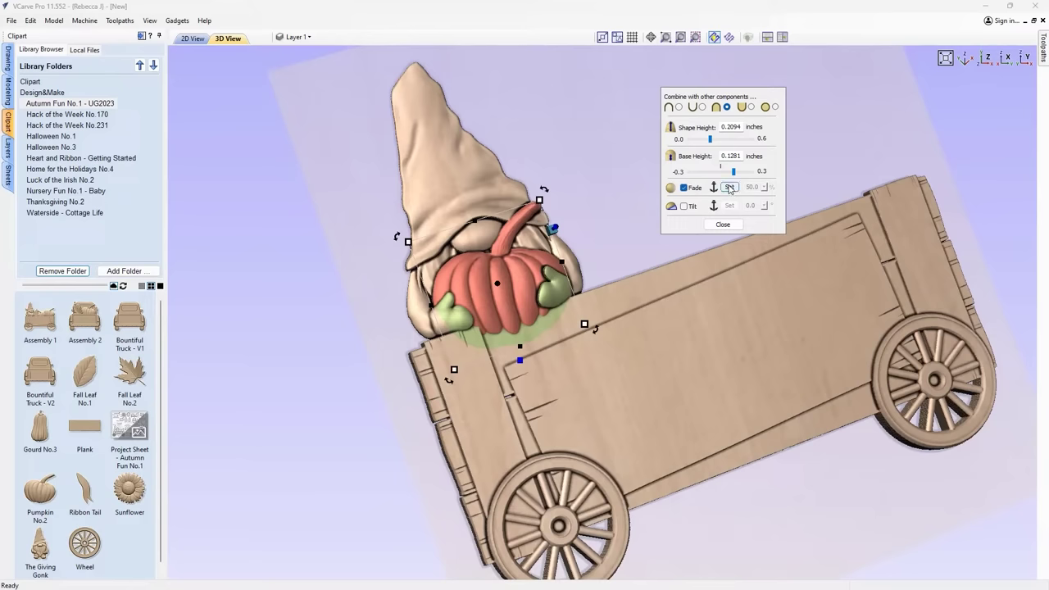
{"action": "left_click", "coordinate": [989, 59]}
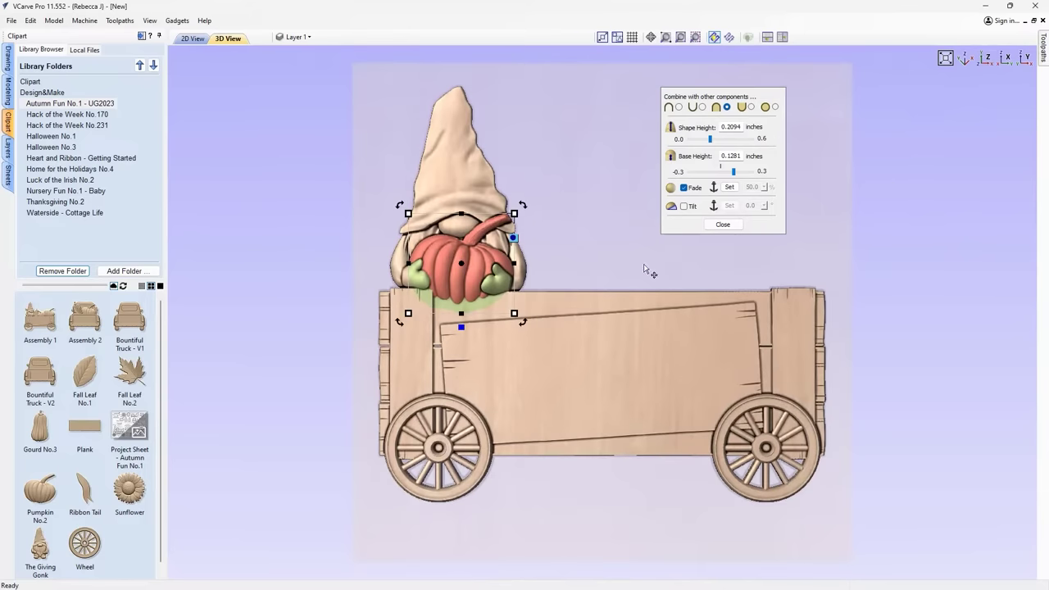
{"action": "left_click", "coordinate": [729, 188]}
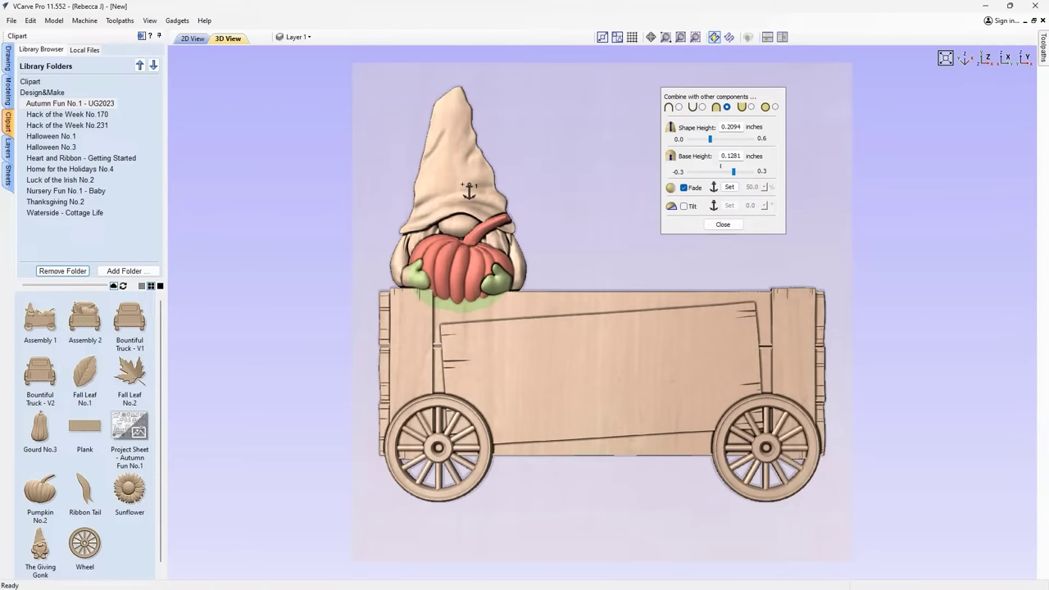
{"action": "left_click", "coordinate": [464, 186]}
{"action": "left_click", "coordinate": [461, 329]}
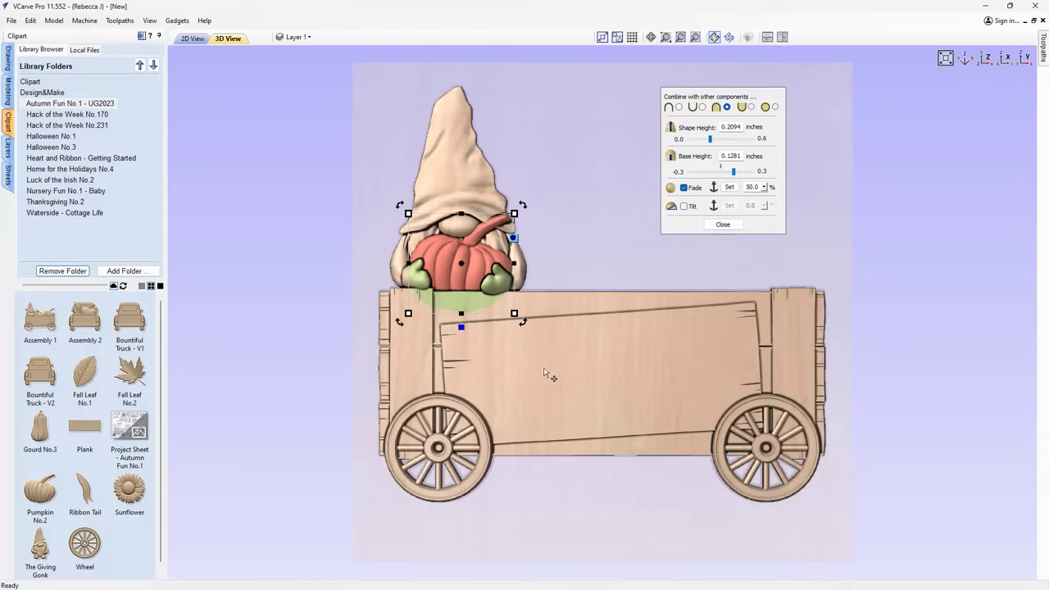
Set the pumpkin's fade strength to 29%.
{"action": "left_click_drag", "start_coordinate": [546, 375], "coordinate": [826, 175]}
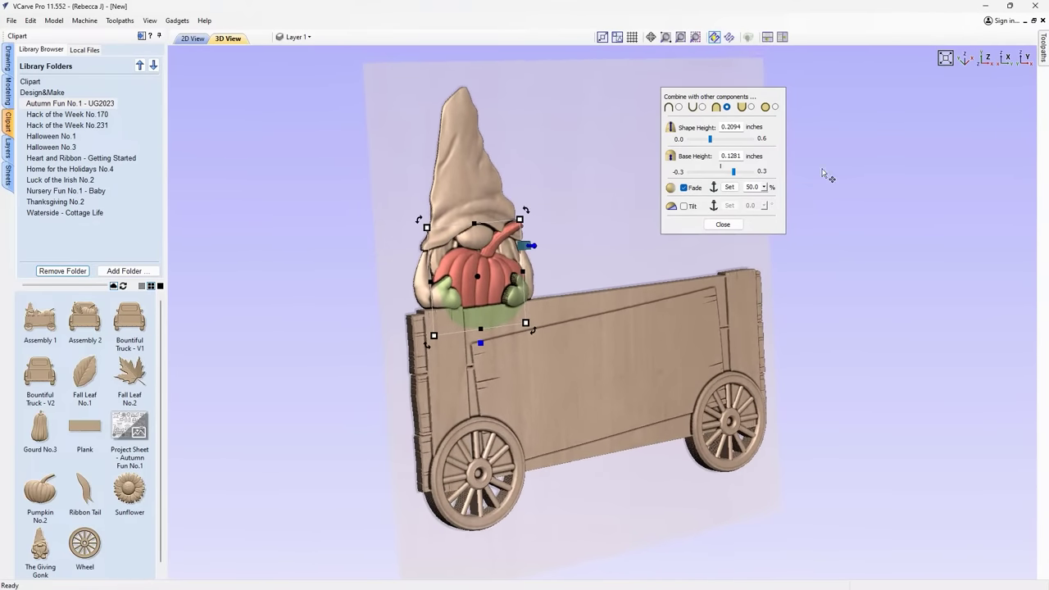
{"action": "left_click", "coordinate": [765, 189]}
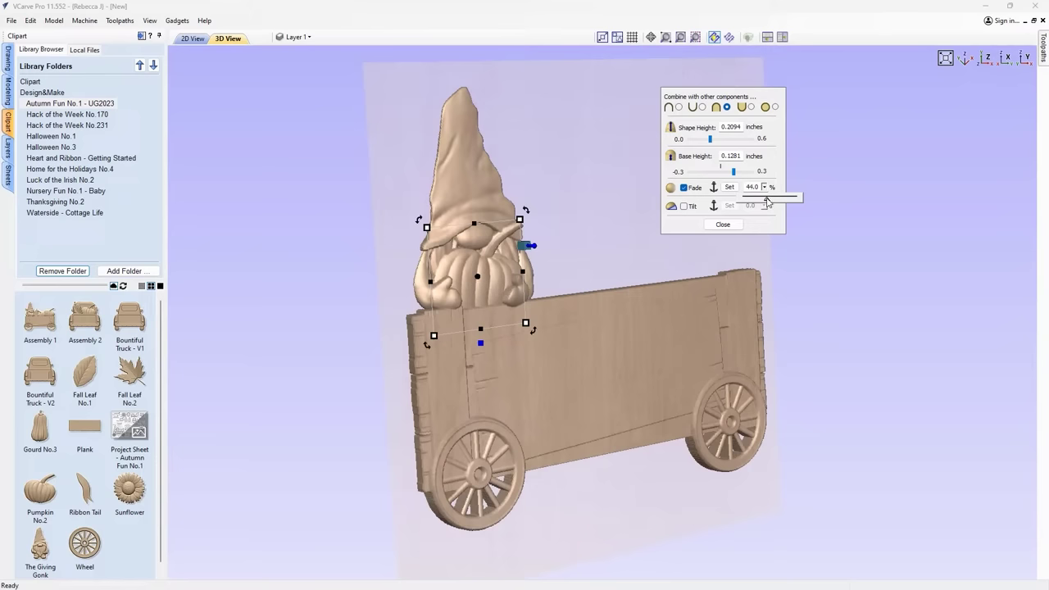
{"action": "left_click_drag", "start_coordinate": [759, 199], "coordinate": [757, 199]}
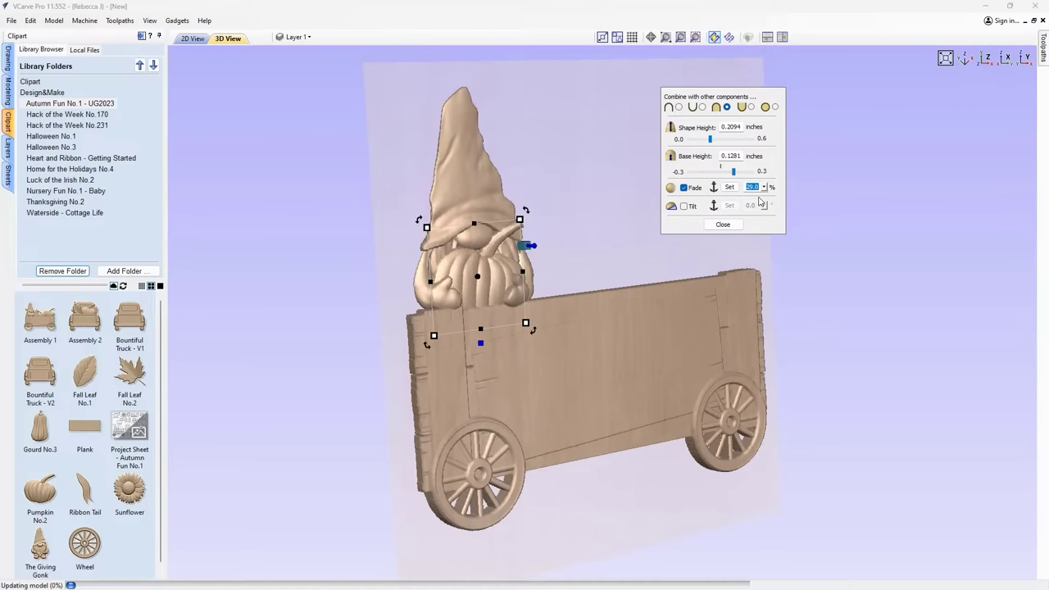
Examine the faded pumpkin between the gonk's hands from several angles, from the front and close up.
{"action": "left_click_drag", "start_coordinate": [699, 330], "coordinate": [448, 292]}
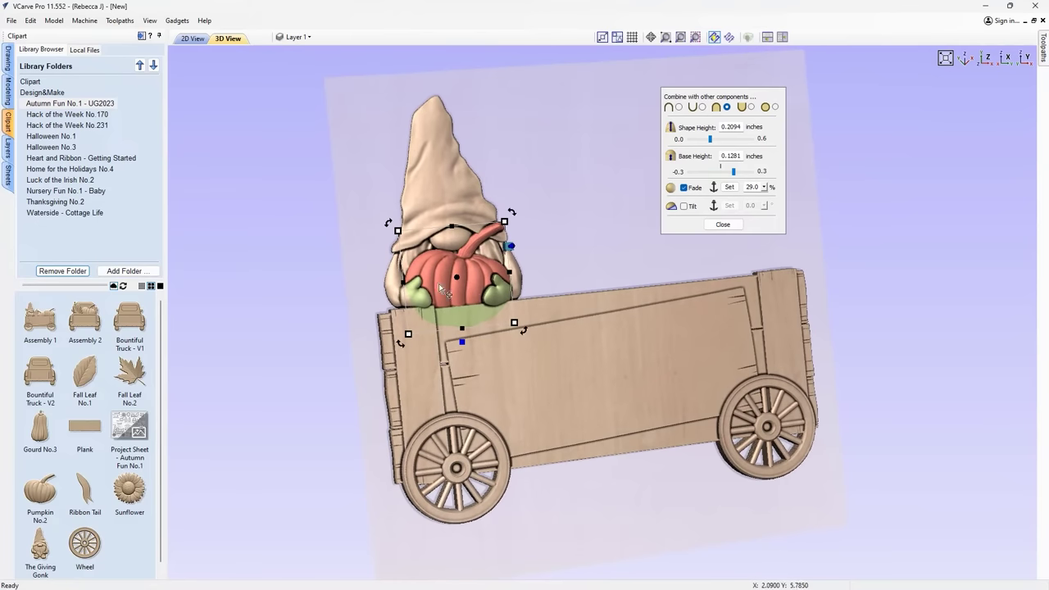
{"action": "left_click_drag", "start_coordinate": [698, 374], "coordinate": [653, 345]}
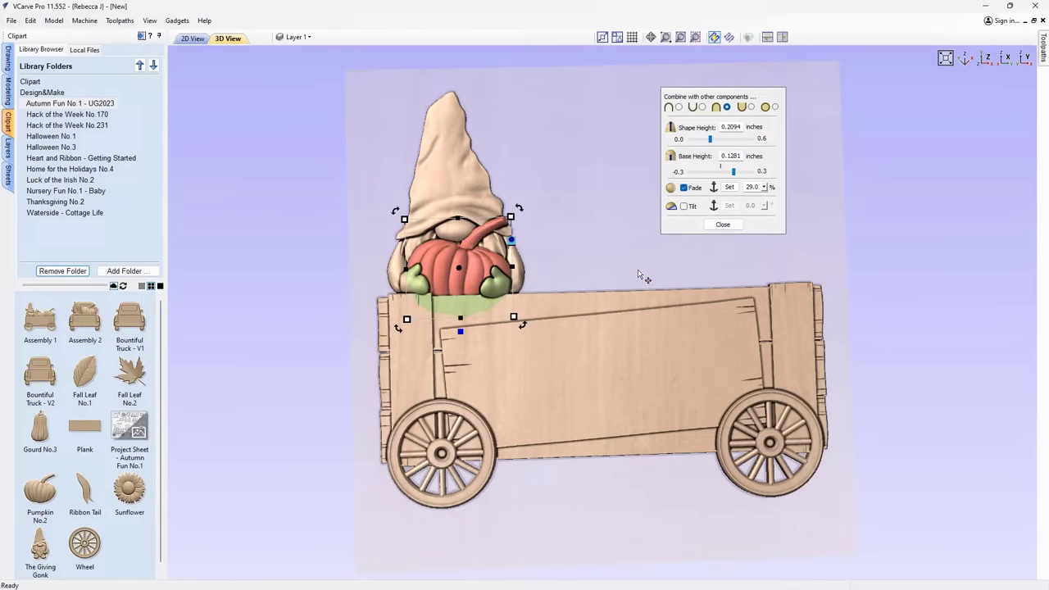
{"action": "left_click", "coordinate": [989, 60]}
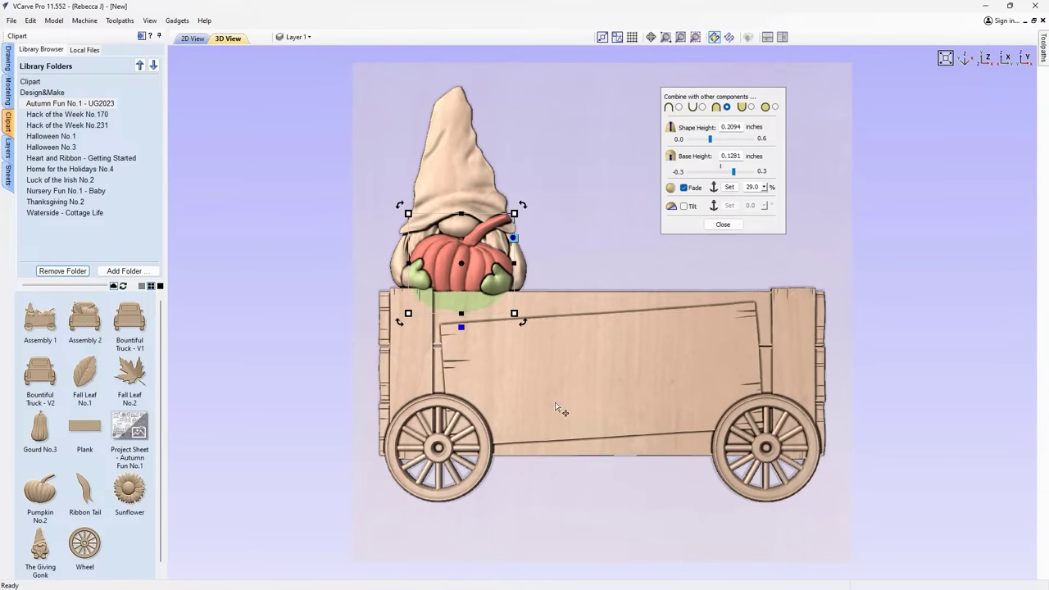
{"action": "left_click", "coordinate": [607, 264]}
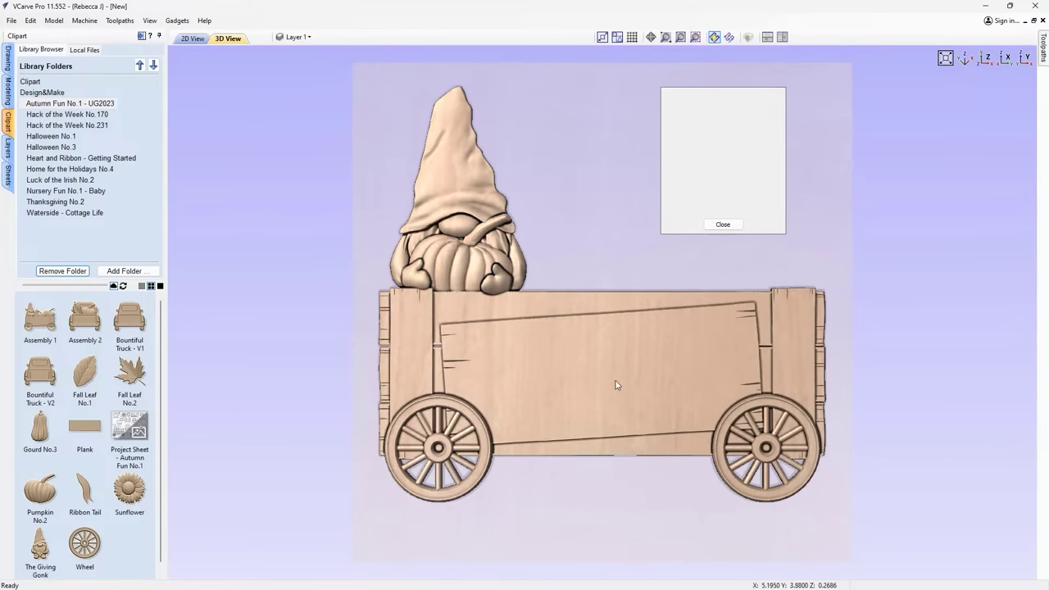
{"action": "left_click_drag", "start_coordinate": [520, 239], "coordinate": [488, 238]}
{"action": "left_click", "coordinate": [483, 235]}
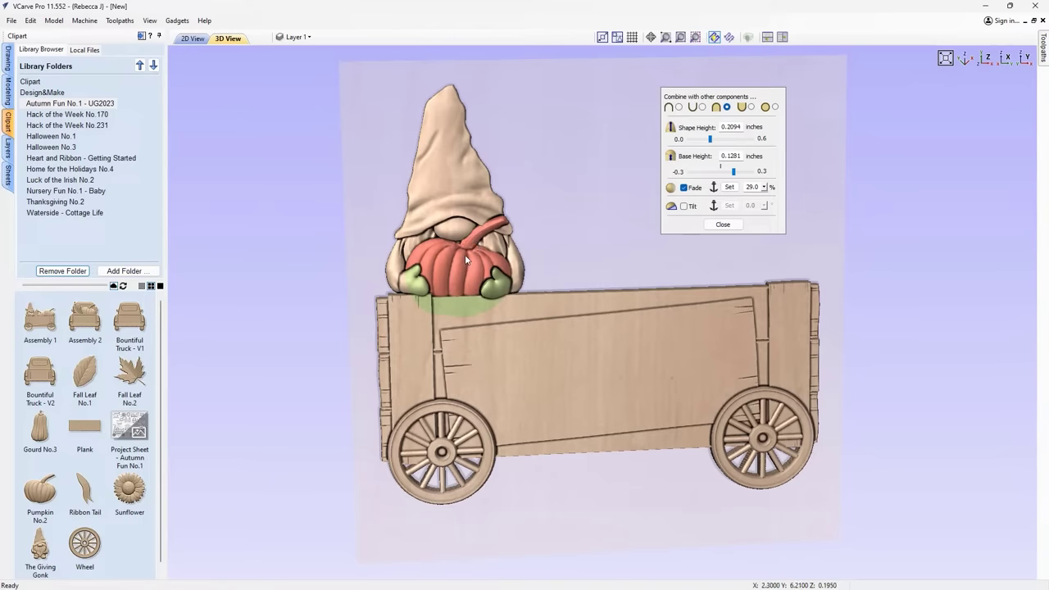
{"action": "scroll", "coordinate": [484, 230], "scroll_direction": "up", "scroll_amount": 5}
{"action": "scroll", "coordinate": [479, 205], "scroll_direction": "down", "scroll_amount": 2}
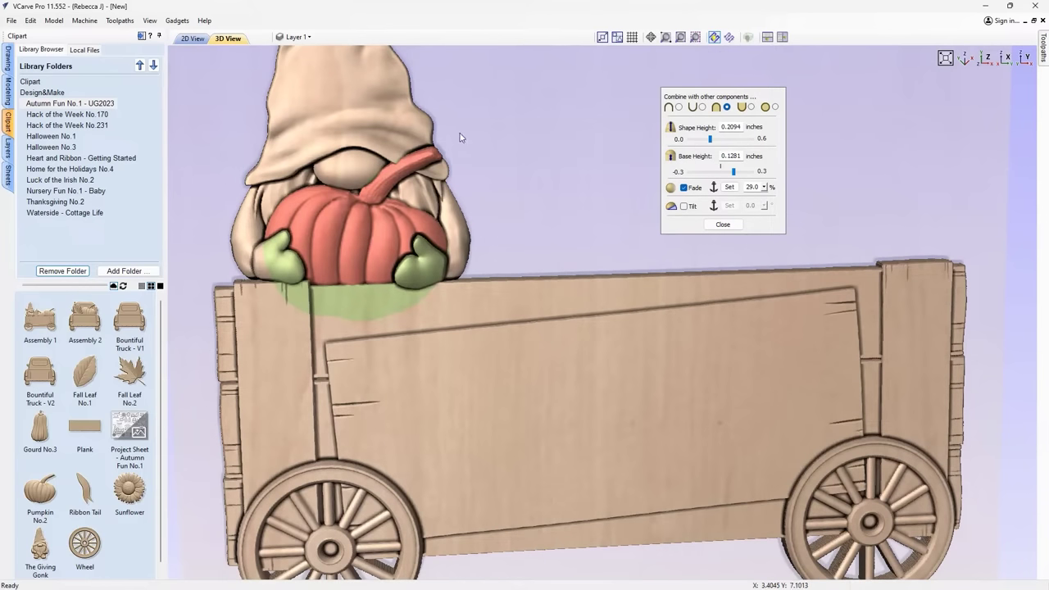
Enable a tilt on the gonk's pumpkin, anchored just below it and directed straight up to the hat, at 0.6 degrees.
{"action": "left_click", "coordinate": [686, 206]}
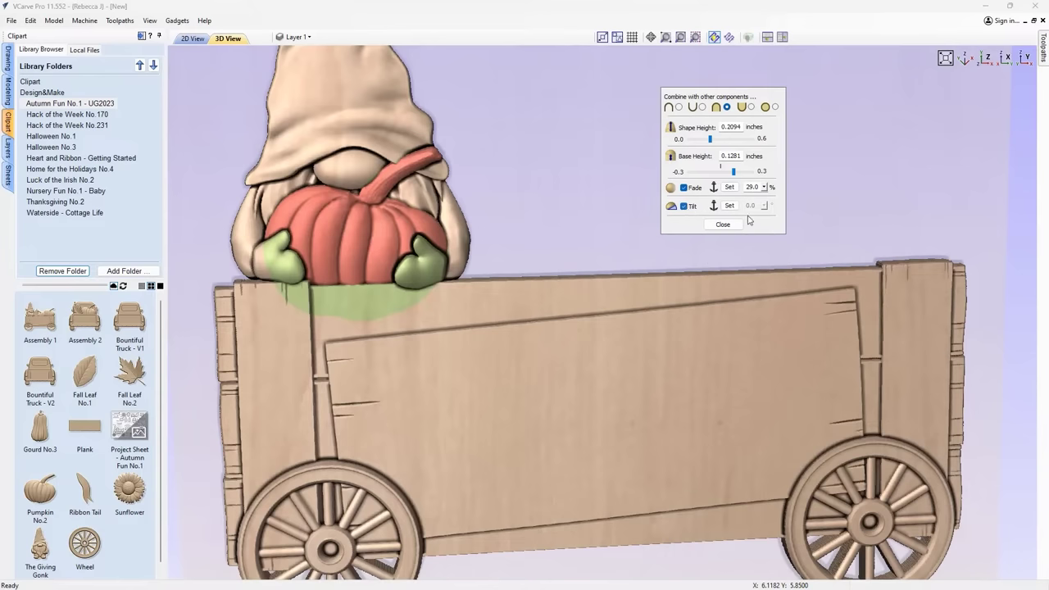
{"action": "left_click", "coordinate": [729, 206]}
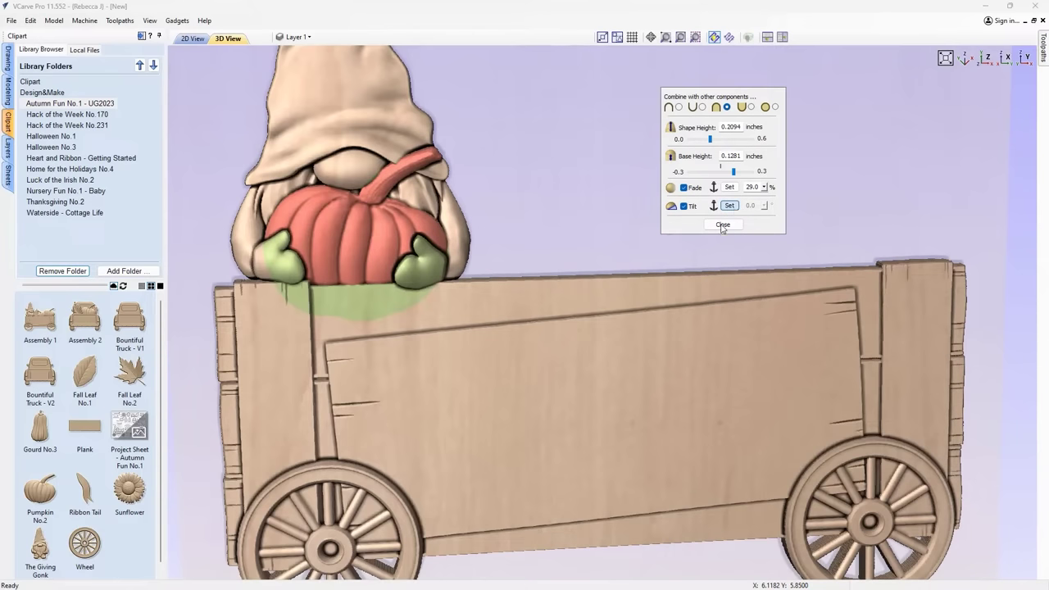
{"action": "left_click", "coordinate": [361, 354]}
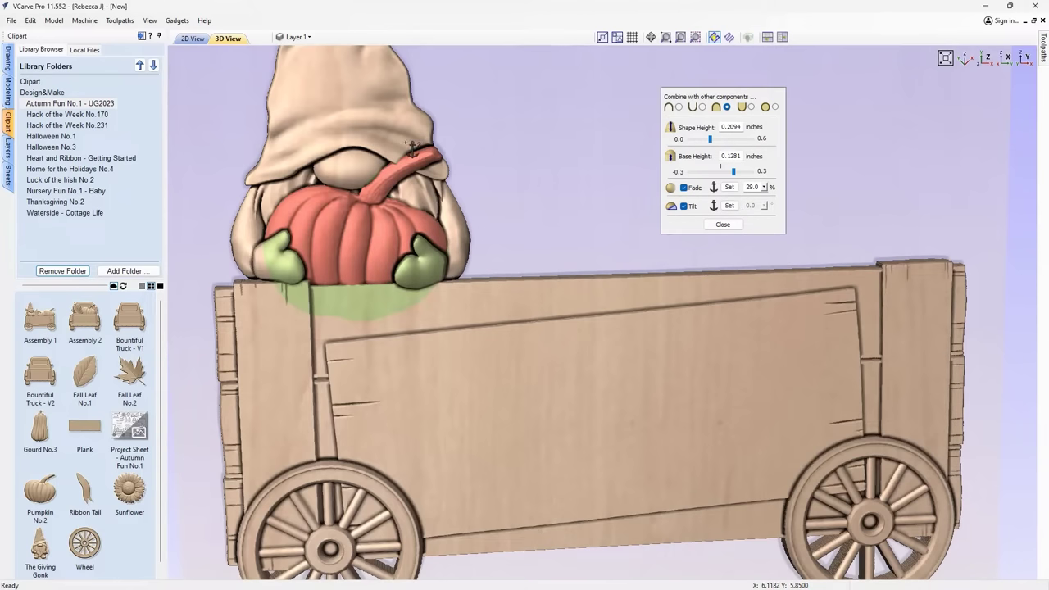
{"action": "left_click", "coordinate": [357, 103]}
{"action": "left_click", "coordinate": [764, 205]}
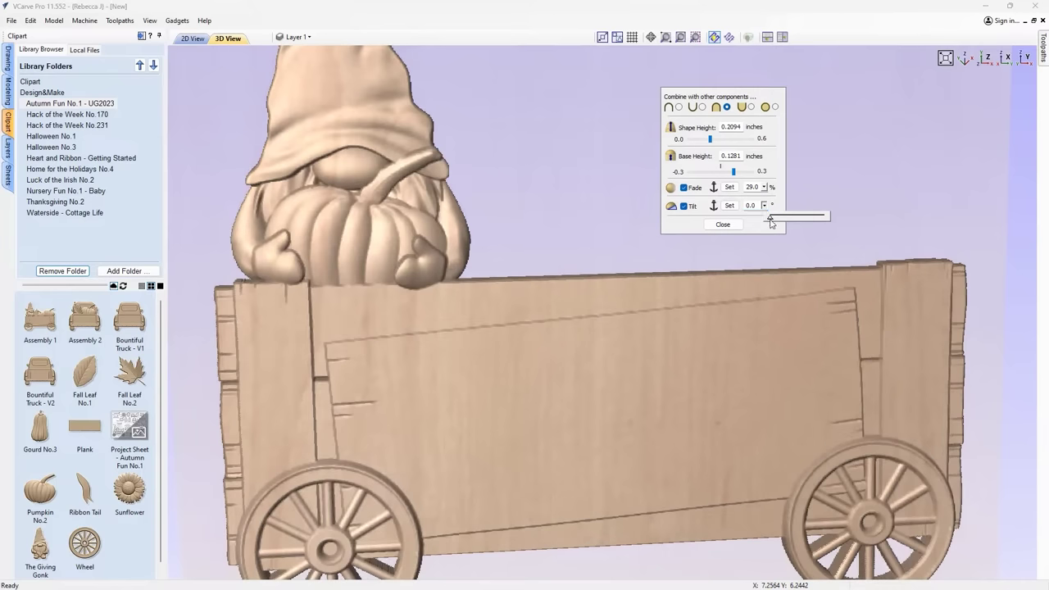
{"action": "left_click_drag", "start_coordinate": [771, 222], "coordinate": [773, 223]}
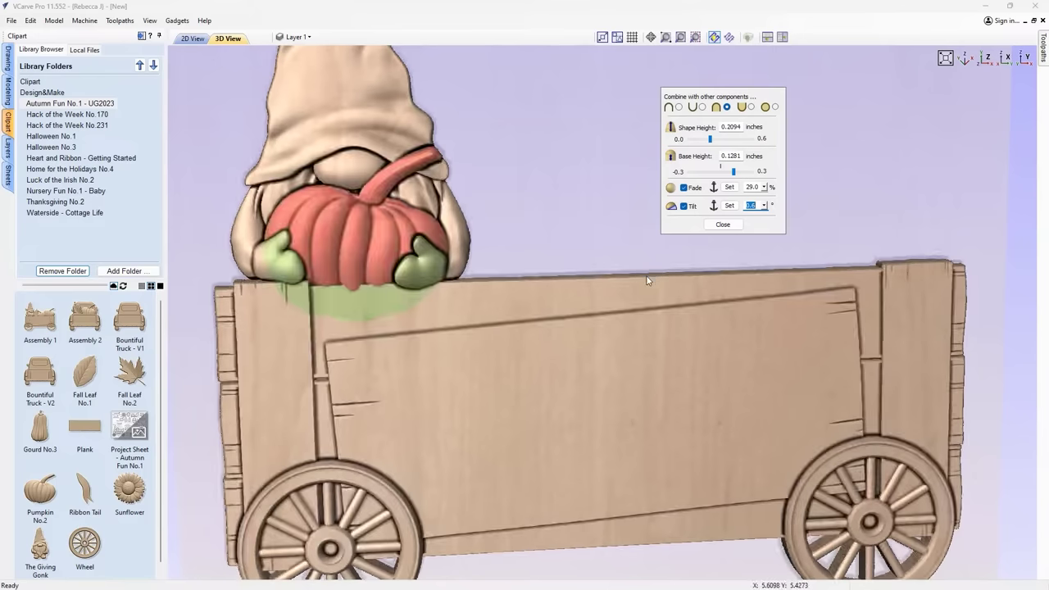
Redirect the pumpkin's tilt diagonally, from below its left side to above its stem, keeping the angle at 0.6 degrees.
{"action": "left_click", "coordinate": [729, 207]}
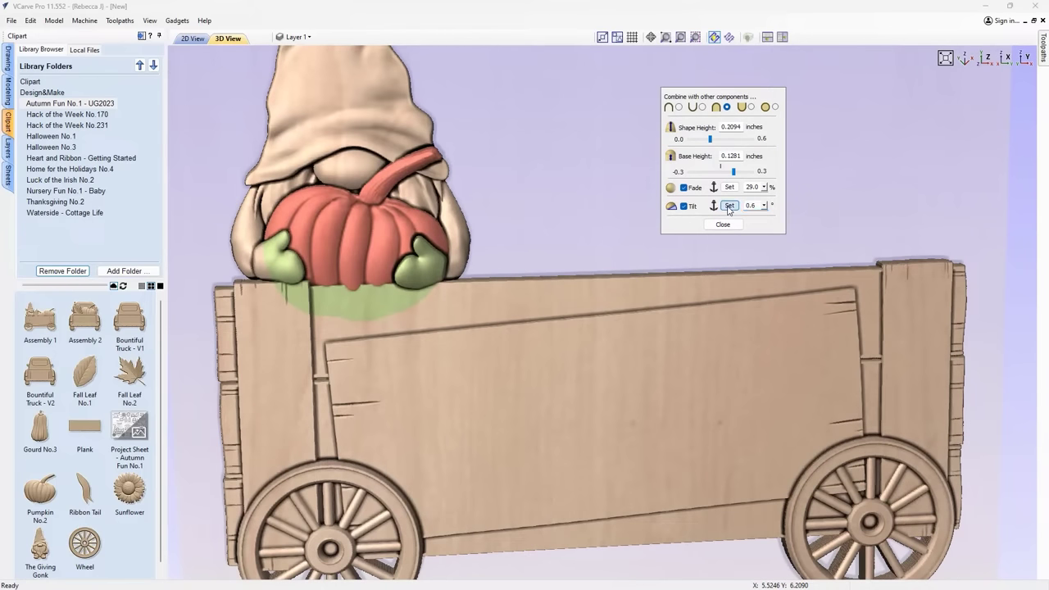
{"action": "left_click", "coordinate": [273, 320]}
{"action": "left_click", "coordinate": [468, 145]}
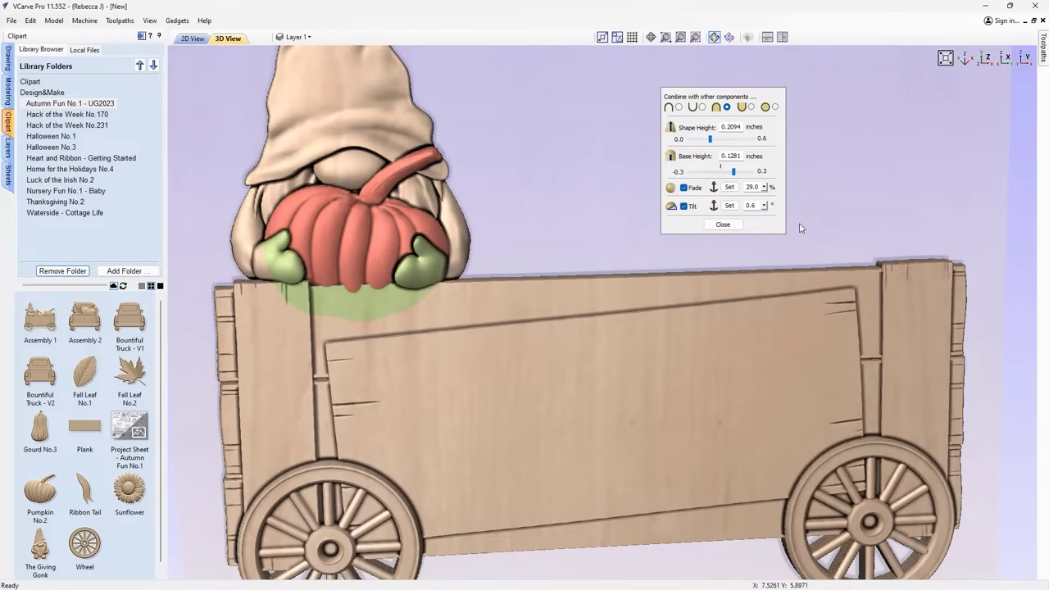
{"action": "left_click", "coordinate": [765, 206]}
{"action": "left_click", "coordinate": [765, 206]}
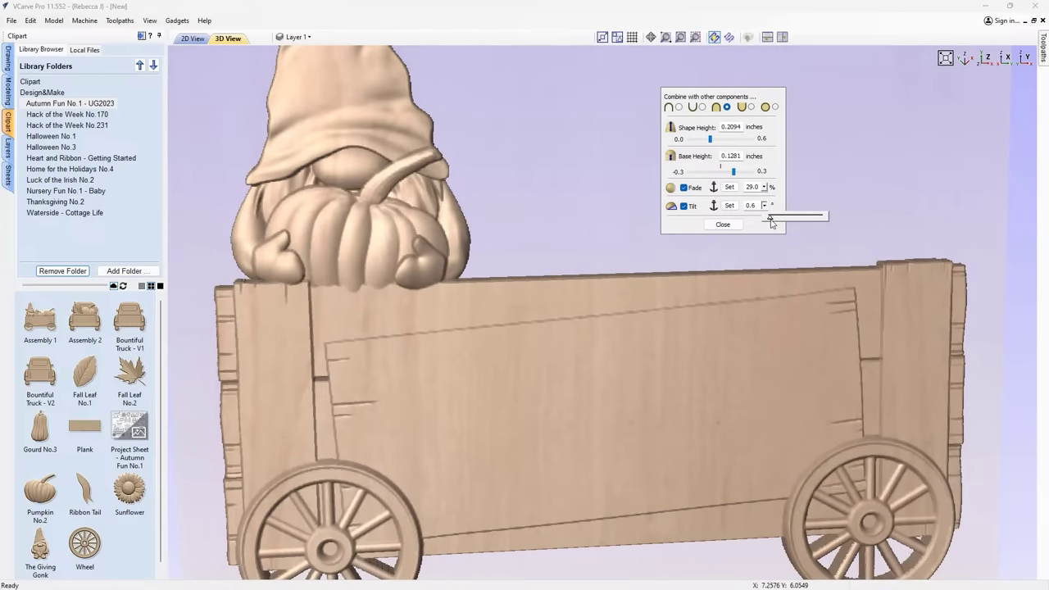
{"action": "left_click_drag", "start_coordinate": [771, 223], "coordinate": [773, 223]}
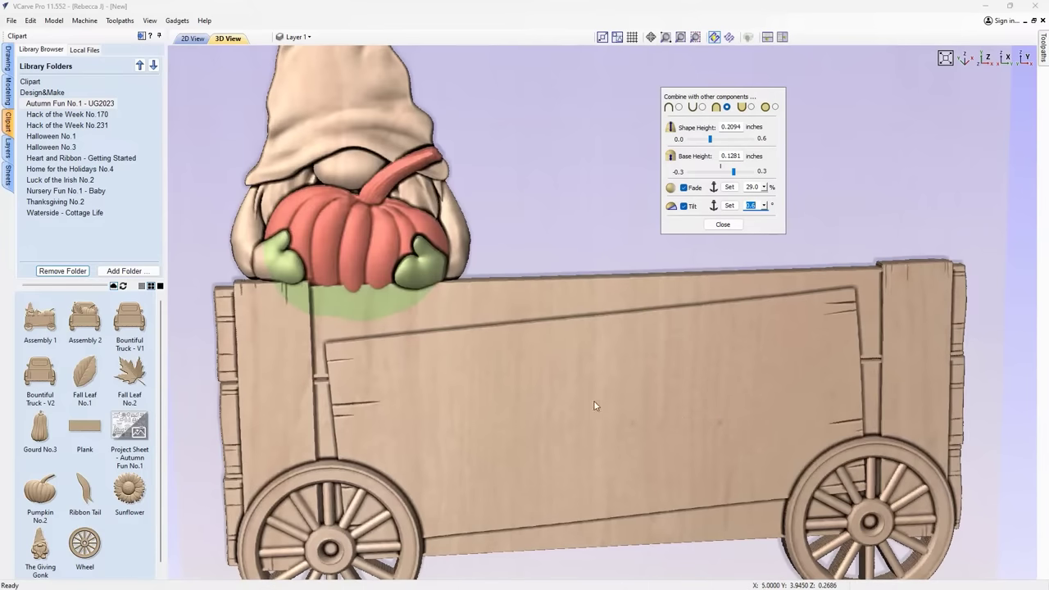
Increase the pumpkin's fade strength to about 39% and close its component properties.
{"action": "left_click", "coordinate": [764, 187]}
{"action": "left_click_drag", "start_coordinate": [766, 187], "coordinate": [775, 202]}
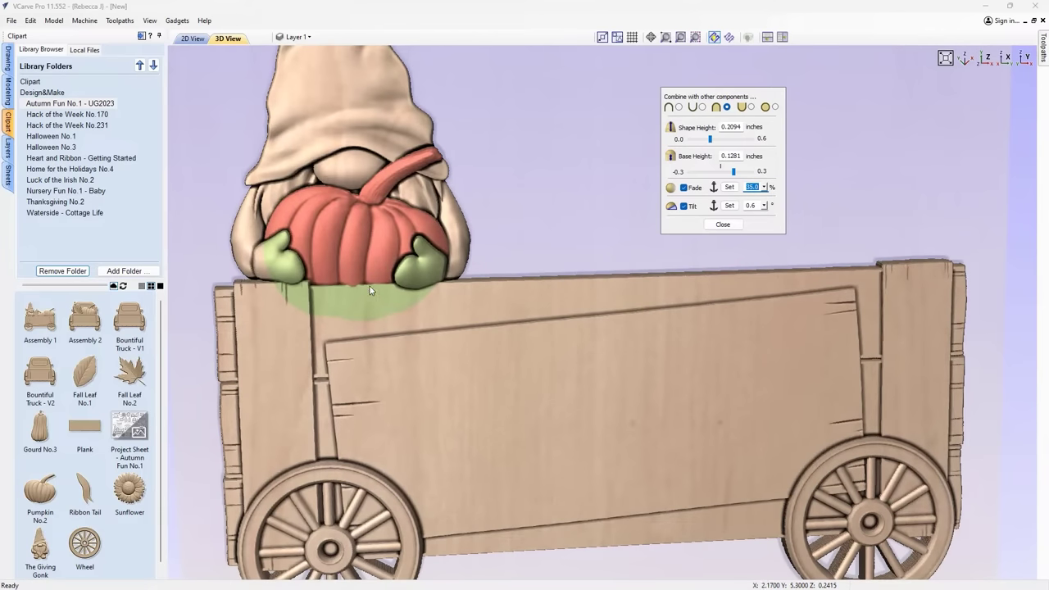
{"action": "left_click", "coordinate": [765, 187]}
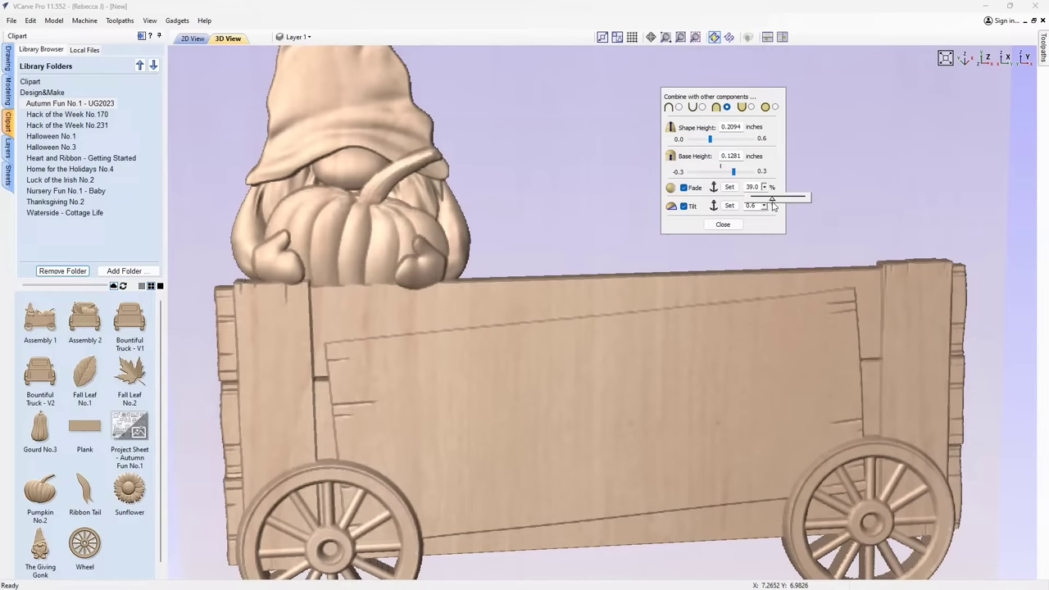
{"action": "left_click", "coordinate": [773, 206]}
{"action": "left_click", "coordinate": [527, 283]}
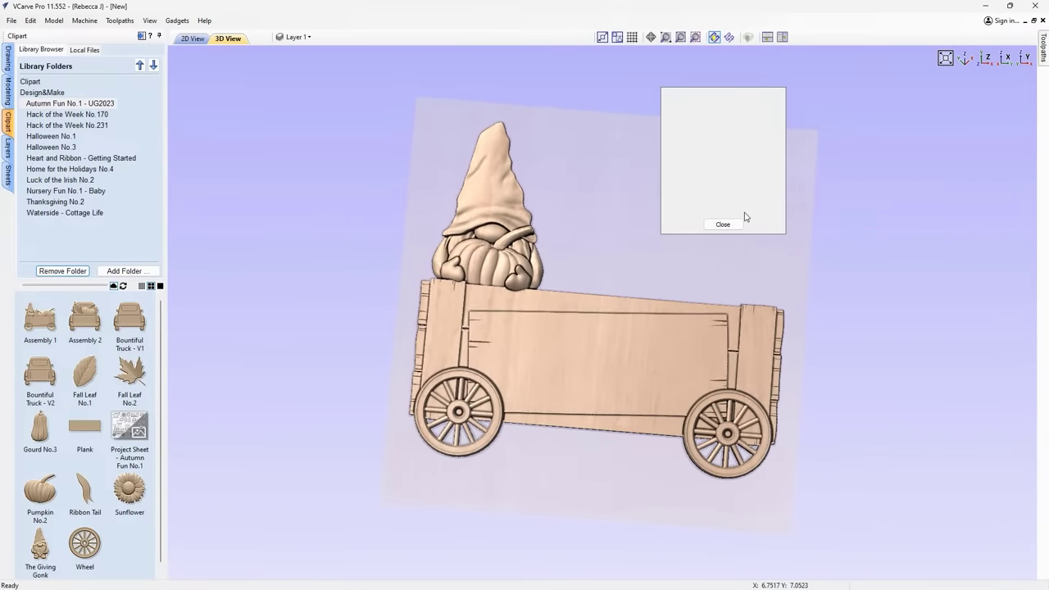
{"action": "left_click", "coordinate": [738, 223]}
Add the Gourd No.3 clipart to the wagon, scale it down and move it beside the gonk.
{"action": "left_click_drag", "start_coordinate": [604, 270], "coordinate": [508, 261]}
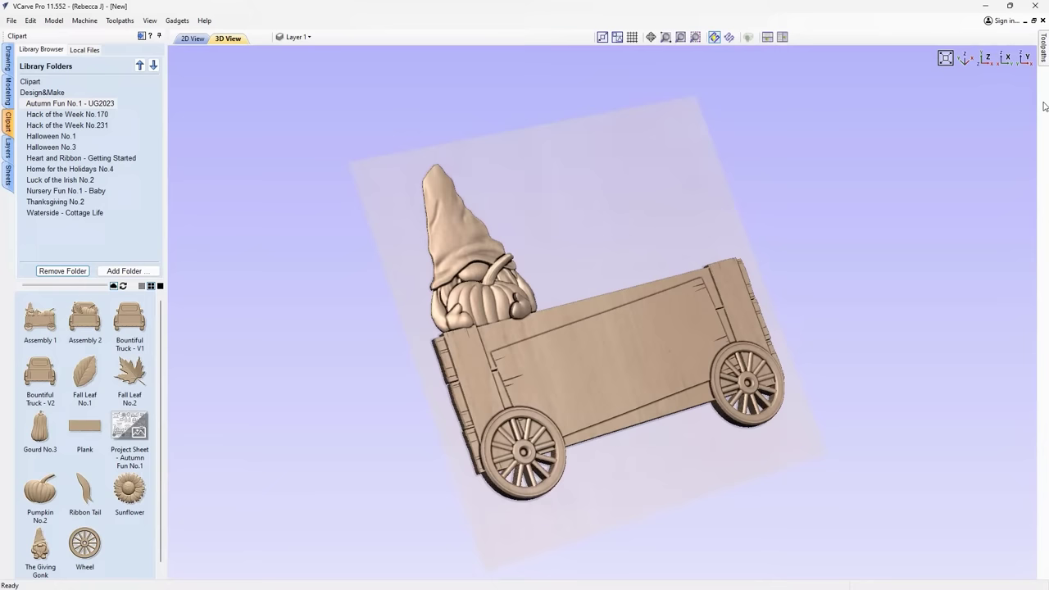
{"action": "left_click", "coordinate": [992, 57]}
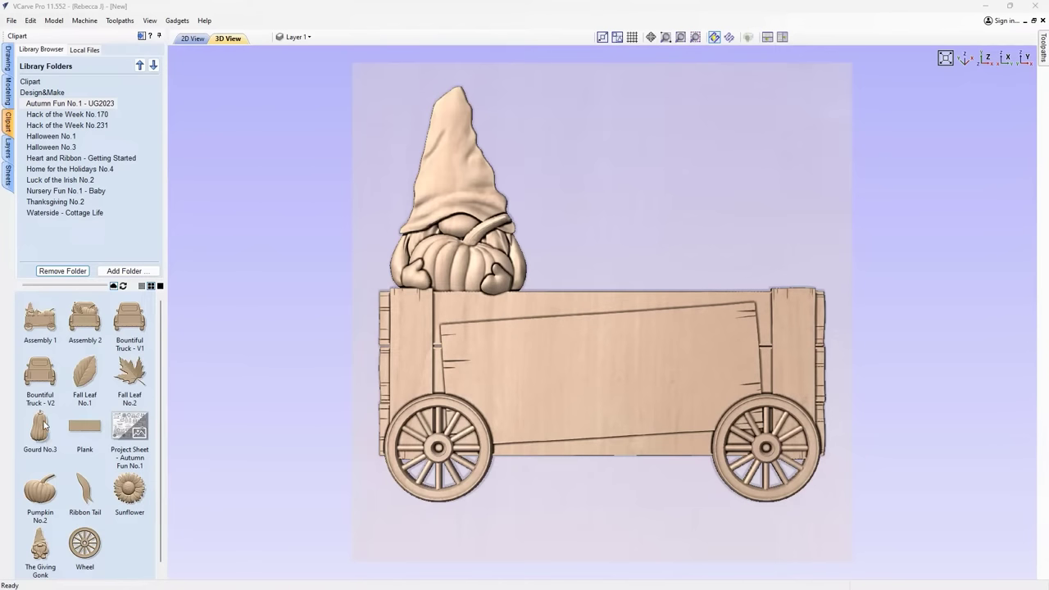
{"action": "left_click_drag", "start_coordinate": [42, 425], "coordinate": [623, 250]}
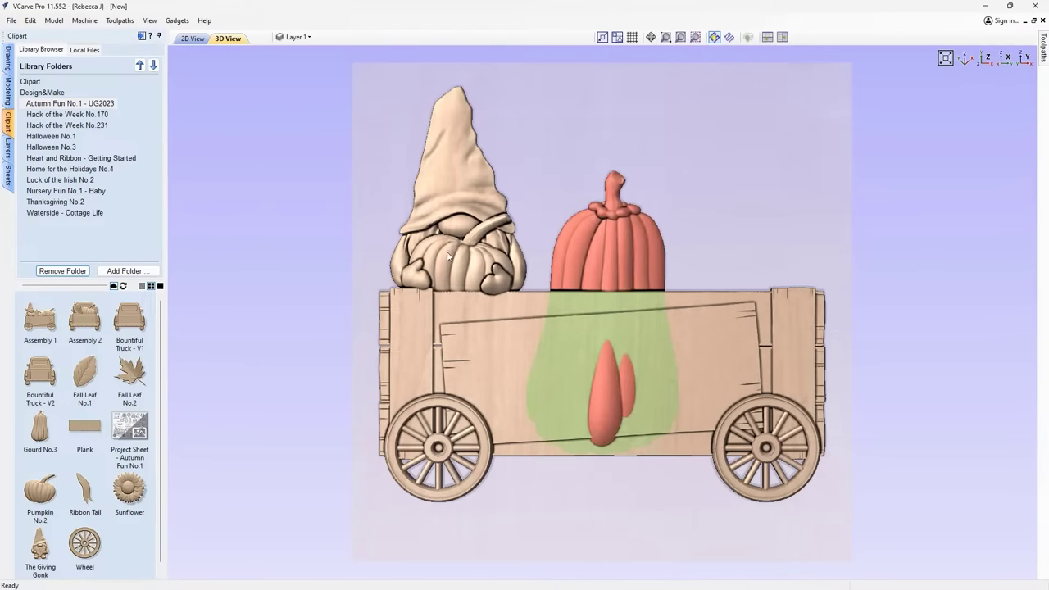
{"action": "left_click", "coordinate": [624, 245]}
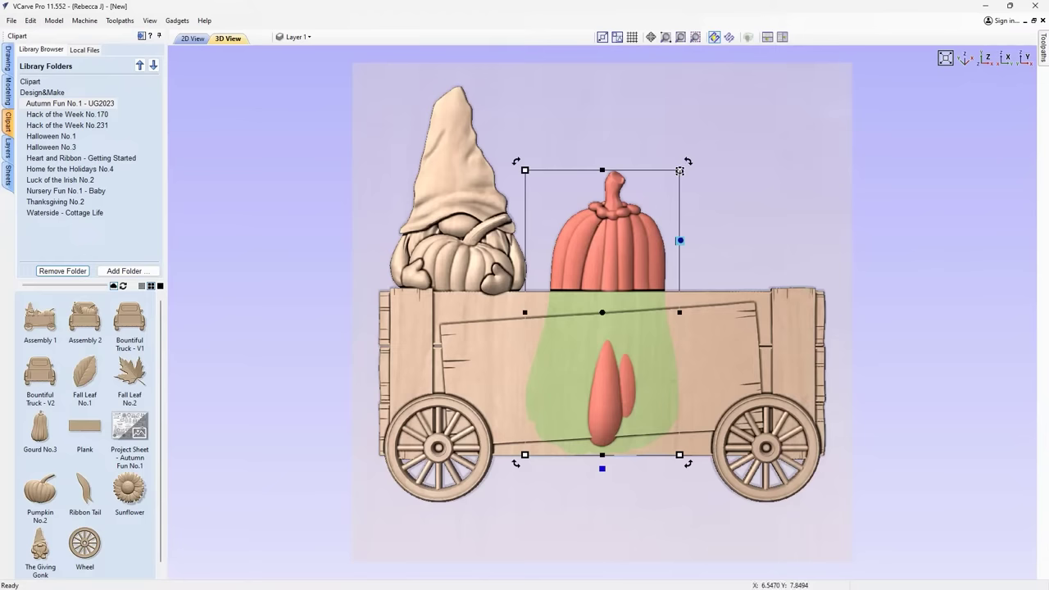
{"action": "key", "text": "Delete"}
{"action": "left_click_drag", "start_coordinate": [569, 353], "coordinate": [547, 222]}
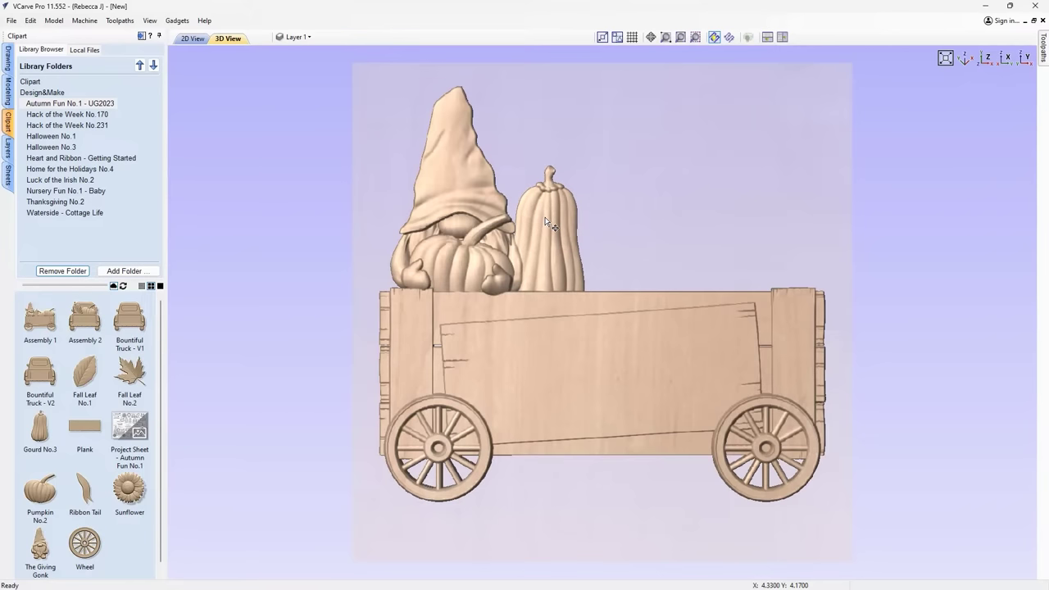
Shrink the gourd slightly and nudge it so its edge tucks in behind the gonk's side.
{"action": "left_click_drag", "start_coordinate": [584, 165], "coordinate": [578, 177]}
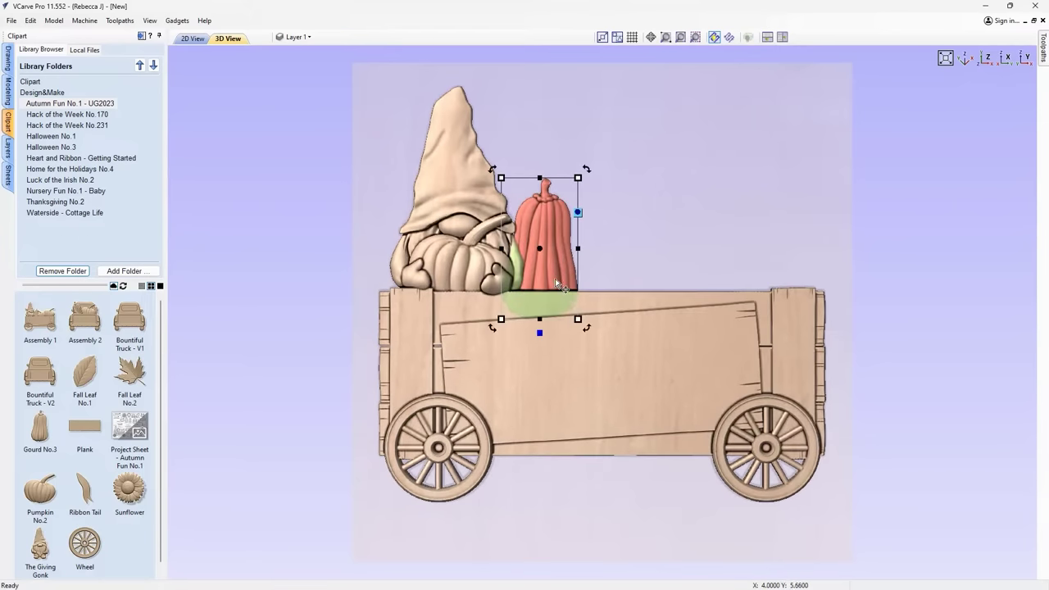
{"action": "left_click_drag", "start_coordinate": [556, 282], "coordinate": [561, 283]}
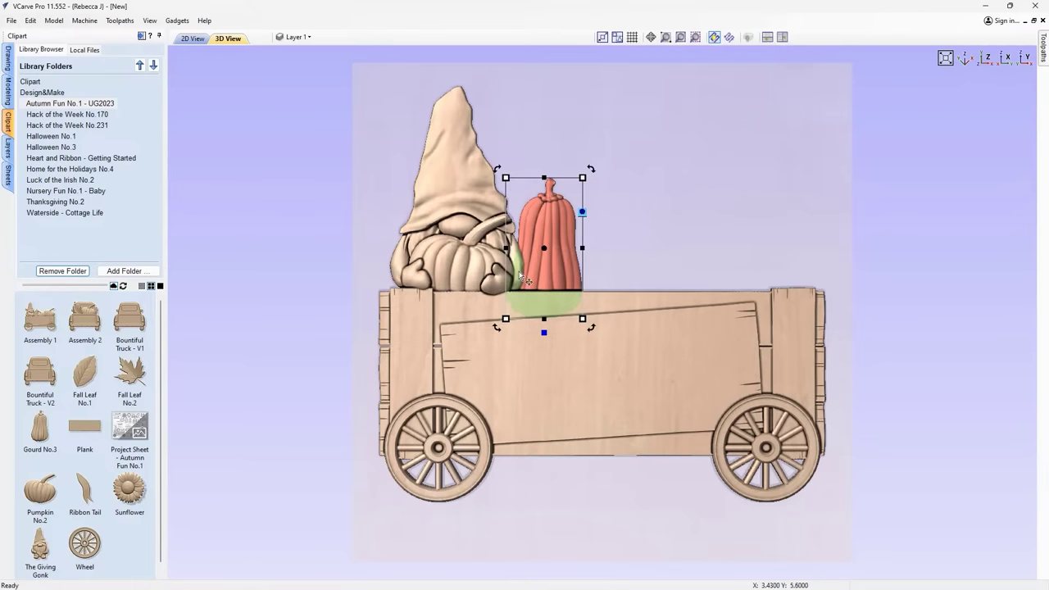
{"action": "left_click", "coordinate": [685, 214]}
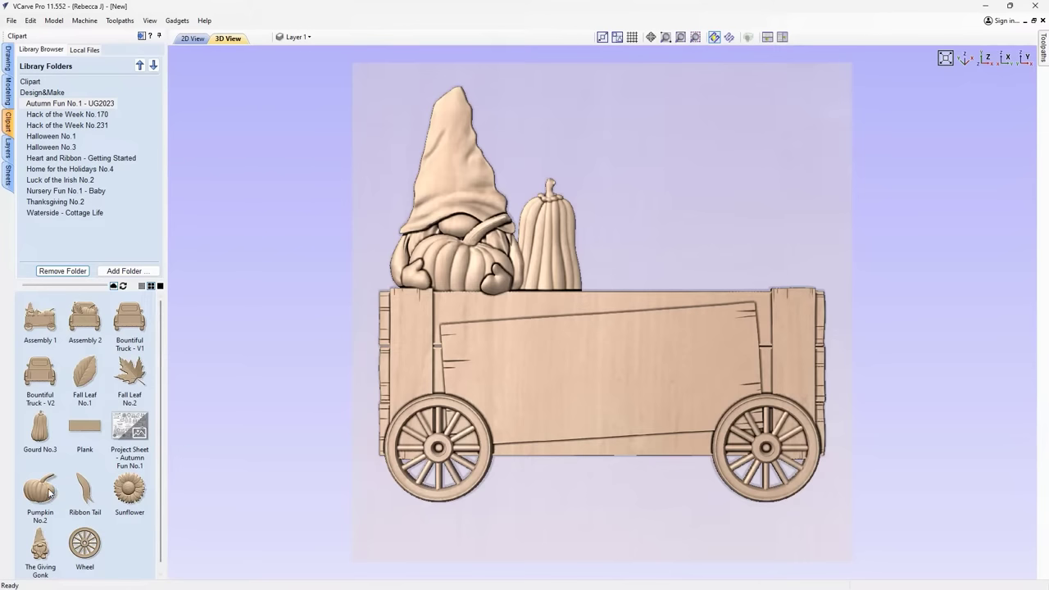
Add the Pumpkin No.2 clipart, scale it to about a third of the wagon's width and seat it behind the planks at the right end.
{"action": "left_click_drag", "start_coordinate": [44, 492], "coordinate": [603, 316]}
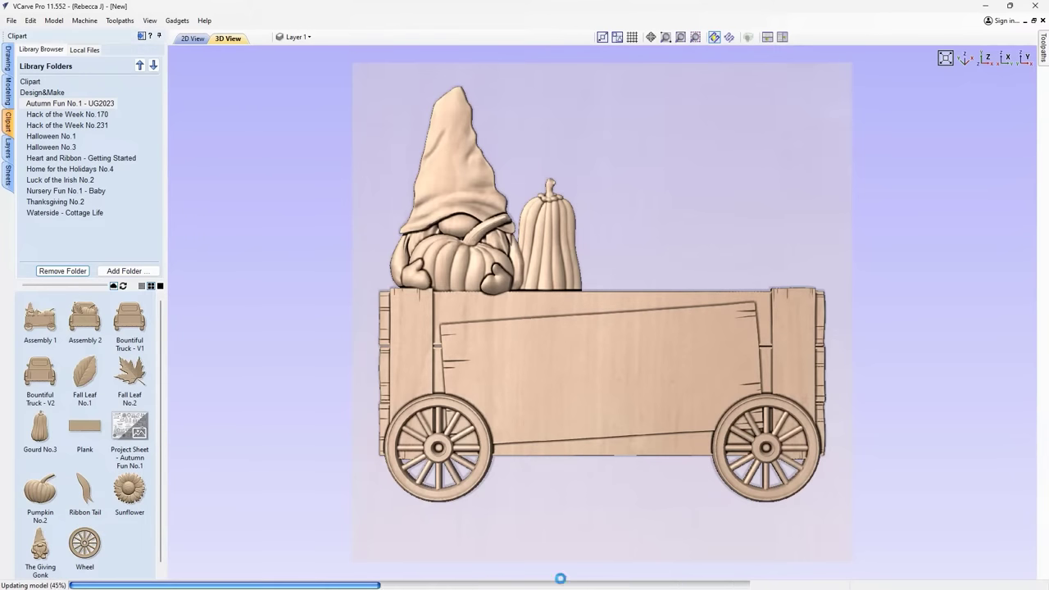
{"action": "left_click_drag", "start_coordinate": [557, 287], "coordinate": [585, 205]}
{"action": "left_click", "coordinate": [963, 57]}
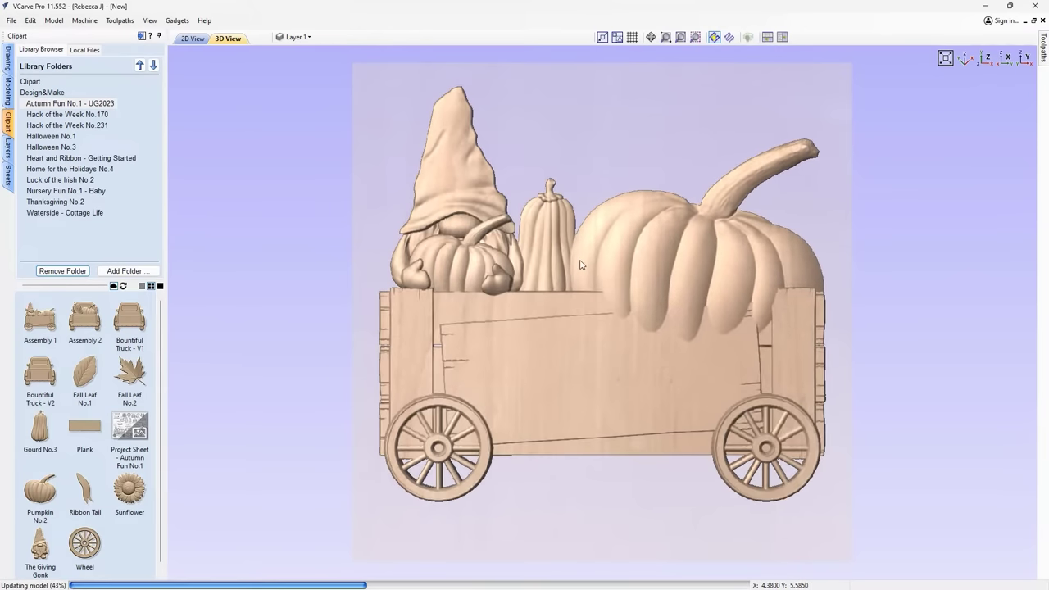
{"action": "left_click", "coordinate": [585, 205]}
{"action": "key", "text": "ctrl+z"}
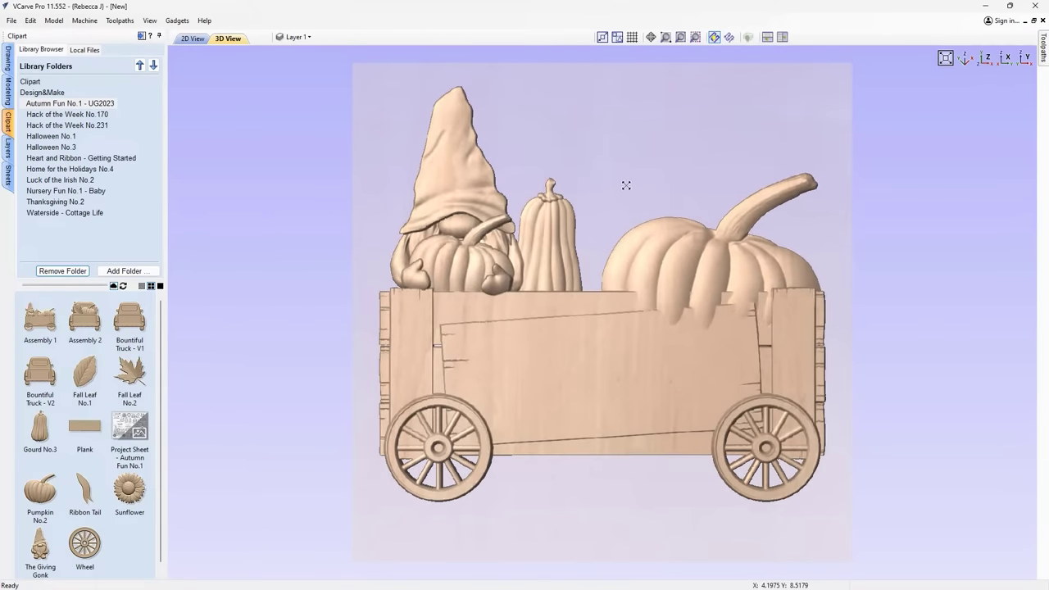
{"action": "left_click", "coordinate": [786, 259]}
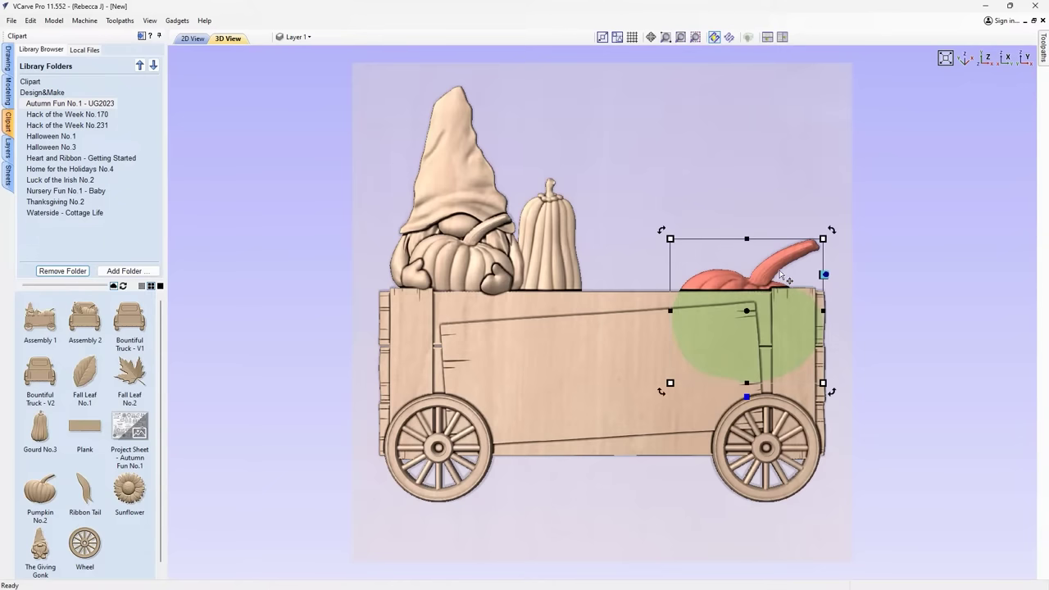
{"action": "left_click_drag", "start_coordinate": [779, 273], "coordinate": [766, 210]}
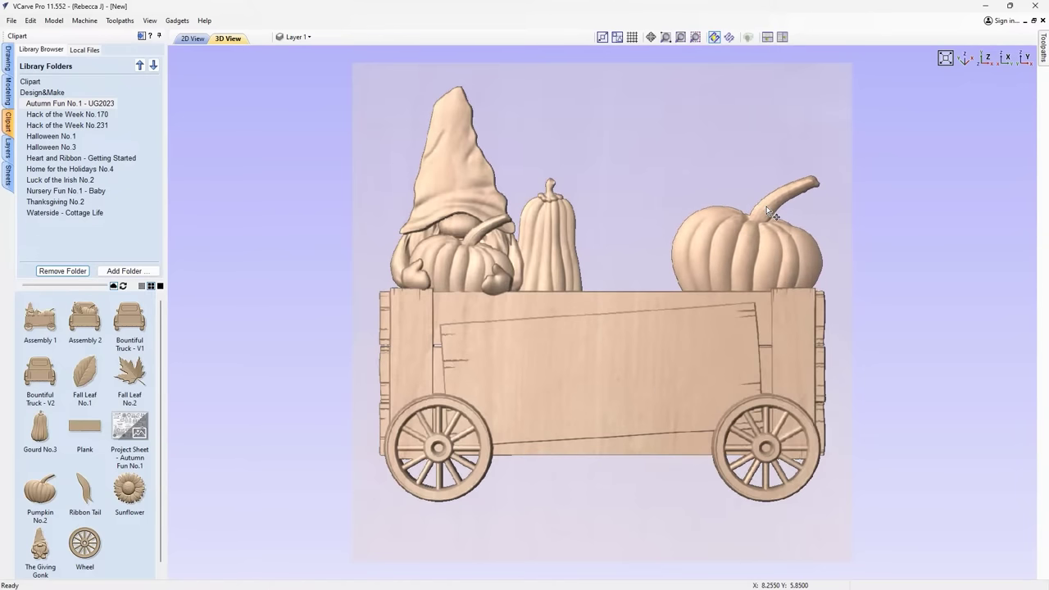
{"action": "left_click", "coordinate": [758, 254]}
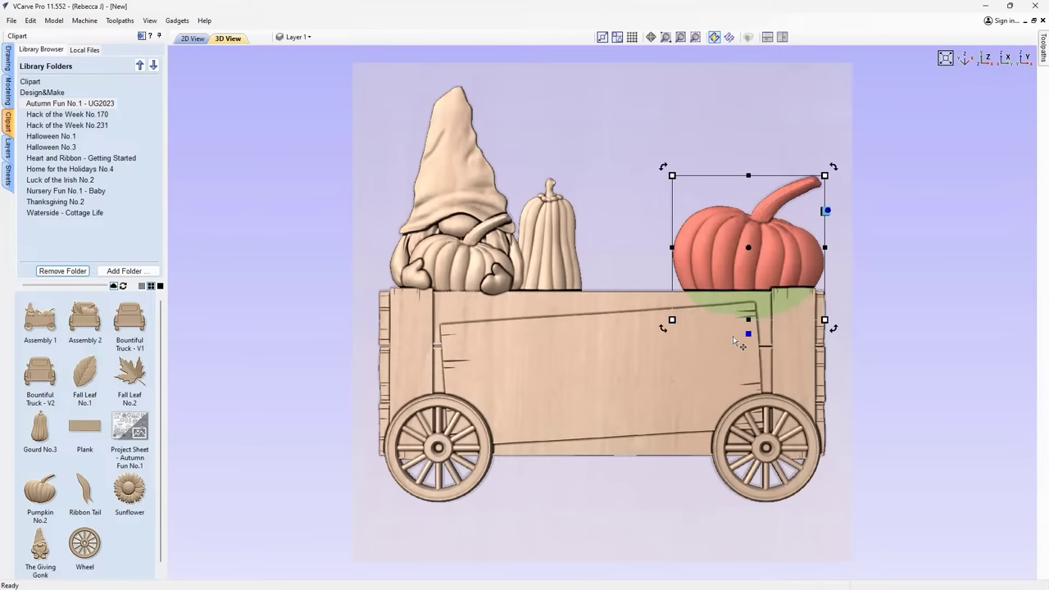
Fine-tune the shape height of the large pumpkin at the wagon's right end in the 3D view and deselect it.
{"action": "left_click_drag", "start_coordinate": [695, 373], "coordinate": [726, 492]}
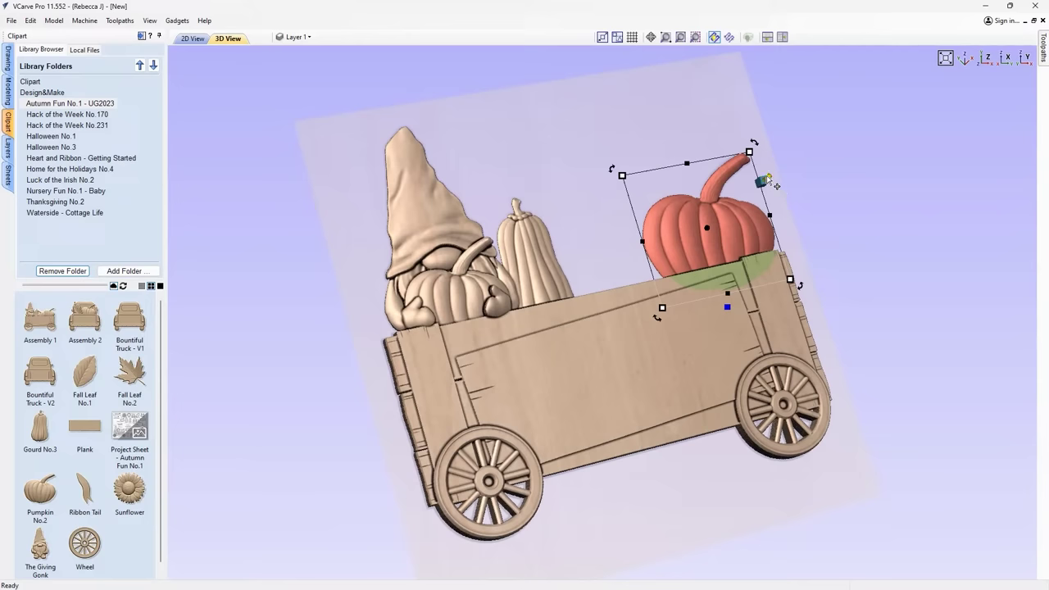
{"action": "left_click", "coordinate": [774, 184]}
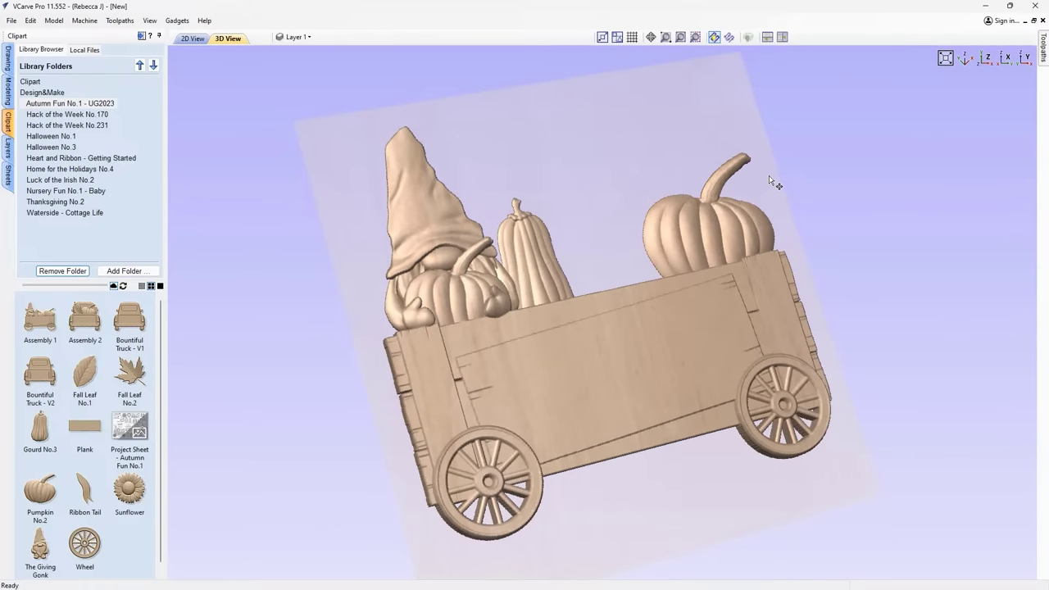
{"action": "left_click", "coordinate": [764, 223]}
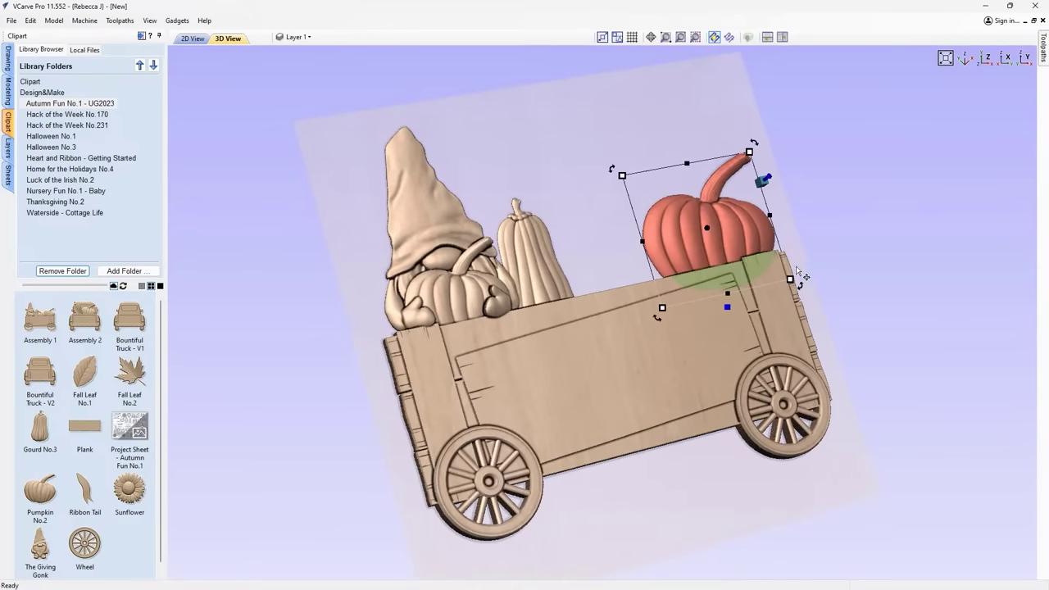
{"action": "left_click", "coordinate": [984, 61]}
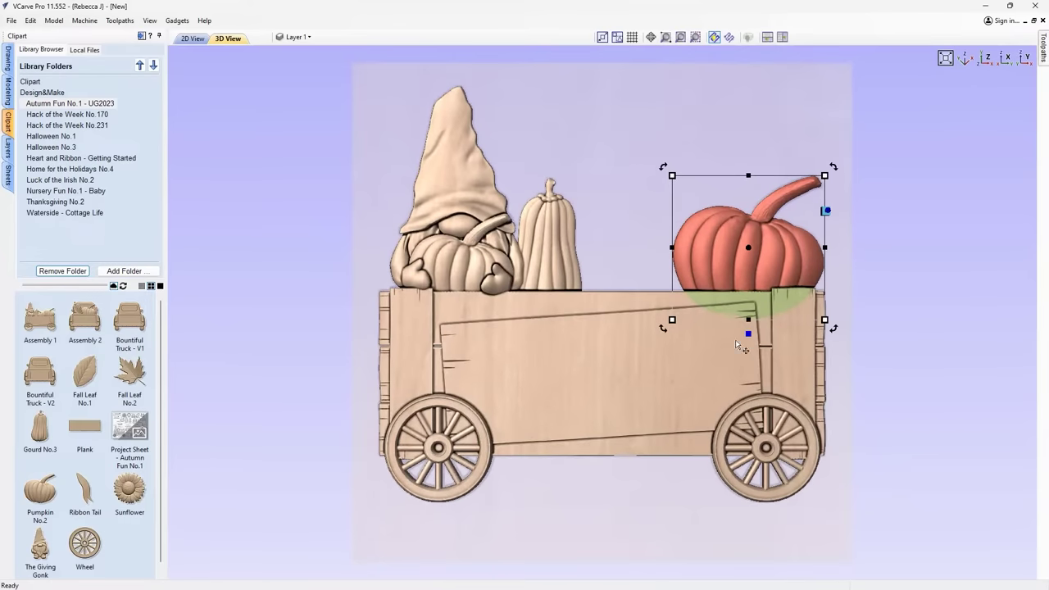
{"action": "left_click", "coordinate": [616, 237]}
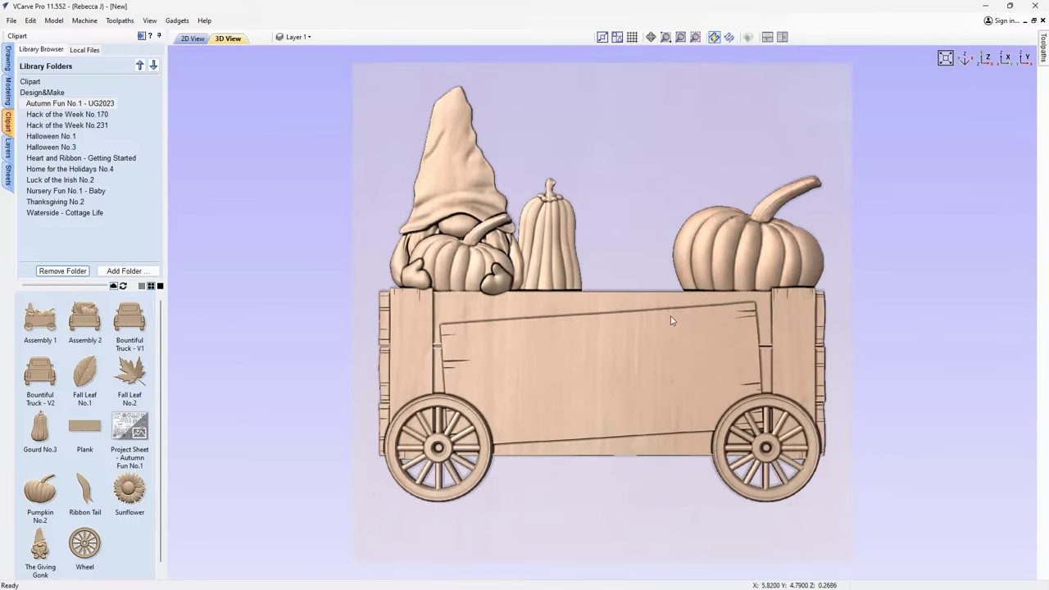
Duplicate the large pumpkin toward the gourd and mirror the copy horizontally so its stem points at the gourd.
{"action": "left_click", "coordinate": [754, 254]}
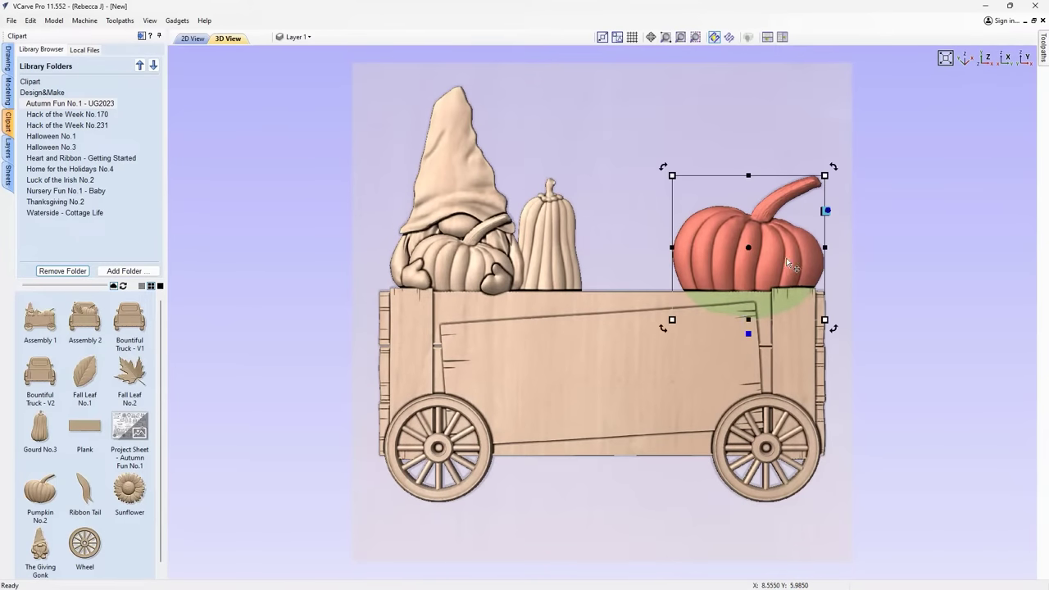
{"action": "left_click_drag", "start_coordinate": [792, 255], "coordinate": [696, 253], "text": "ctrl"}
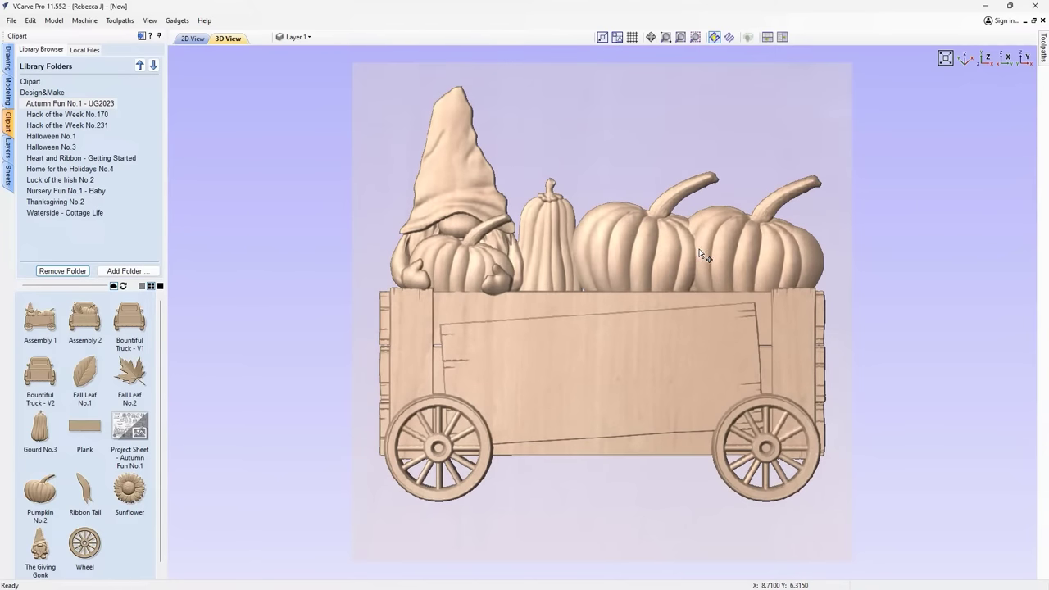
{"action": "left_click", "coordinate": [629, 270]}
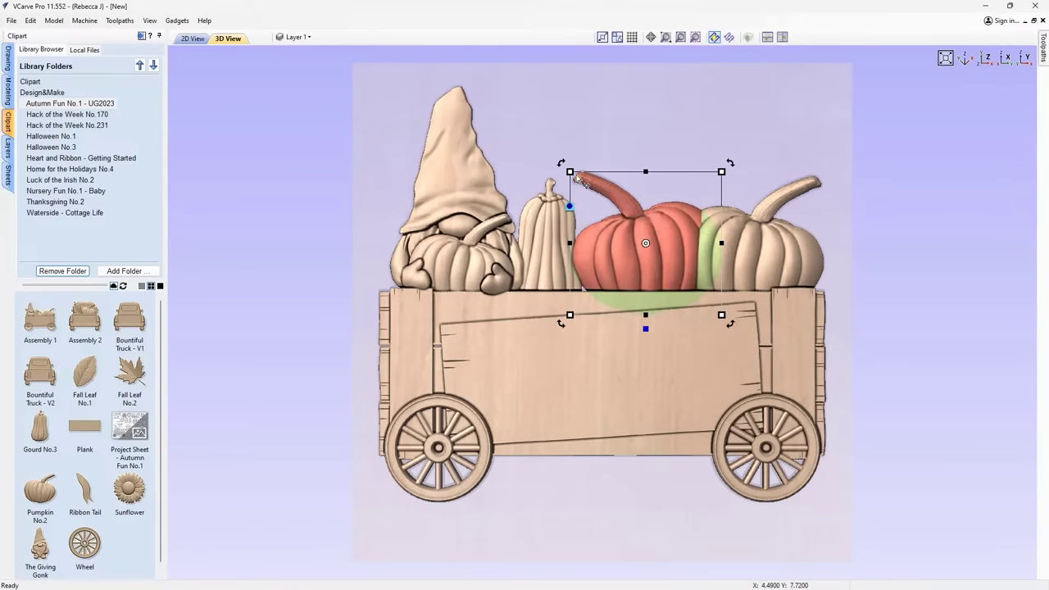
Scale the mirrored pumpkin down to about four fifths of its size and seat it between the gourd and the large pumpkin.
{"action": "left_click_drag", "start_coordinate": [569, 172], "coordinate": [603, 202]}
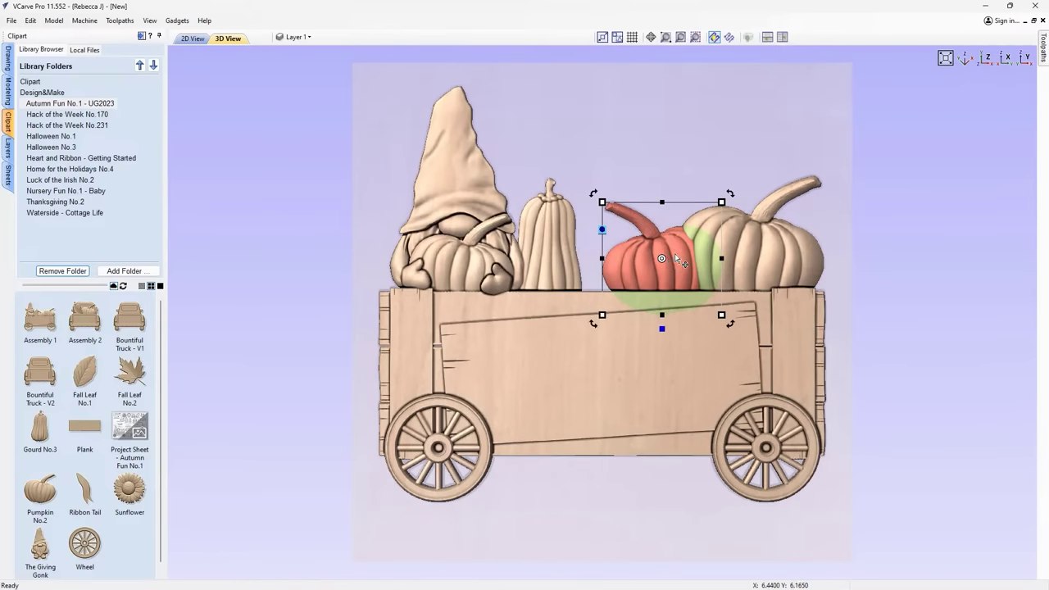
{"action": "left_click_drag", "start_coordinate": [674, 253], "coordinate": [644, 262]}
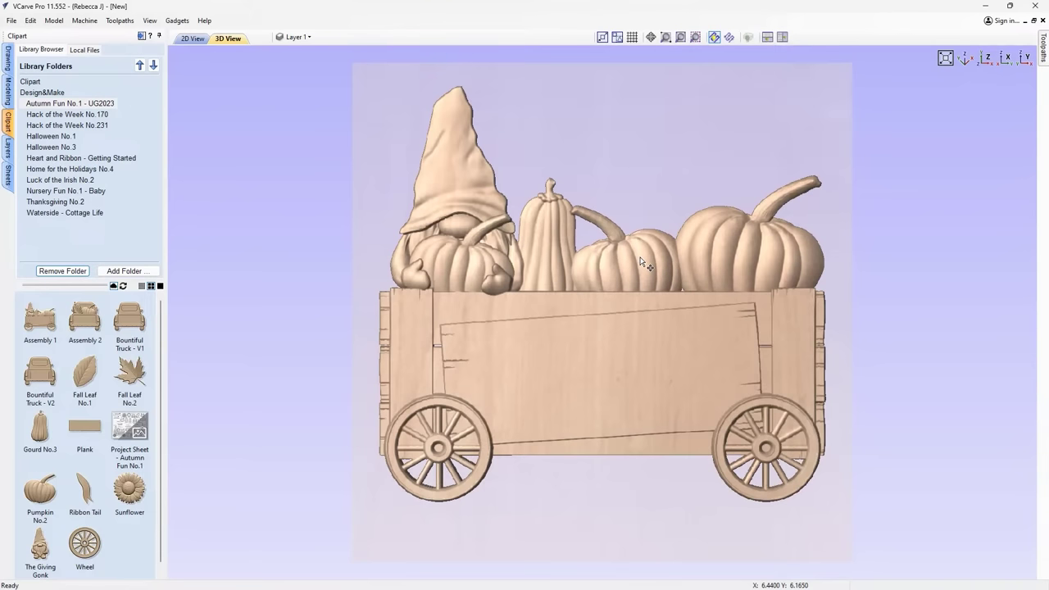
{"action": "left_click", "coordinate": [644, 263]}
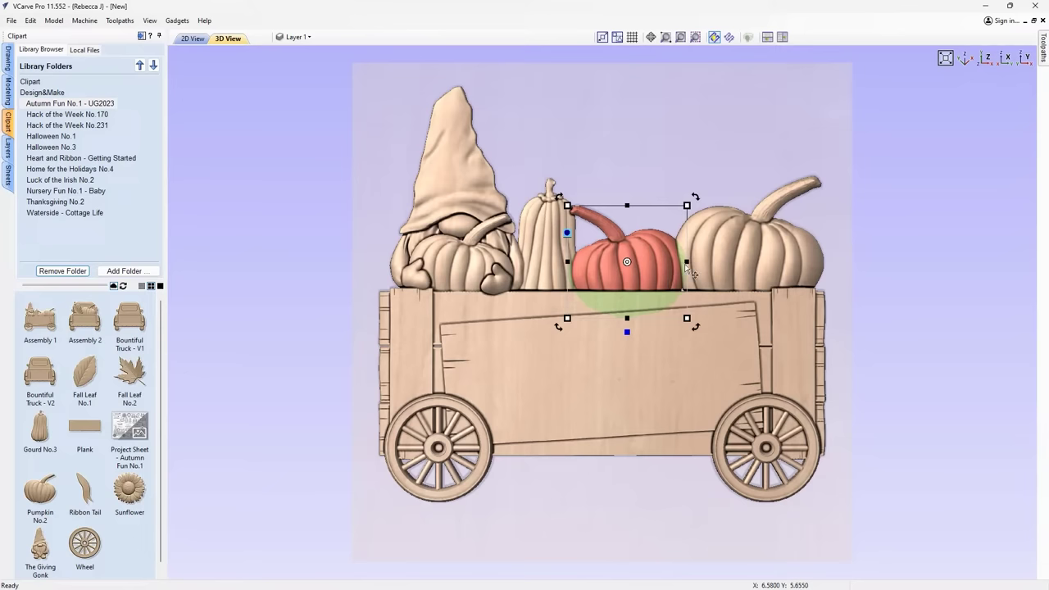
Raise the small mirrored pumpkin's shape height to about 0.277 inches so its stem overlaps the gourd.
{"action": "left_click_drag", "start_coordinate": [696, 394], "coordinate": [689, 285]}
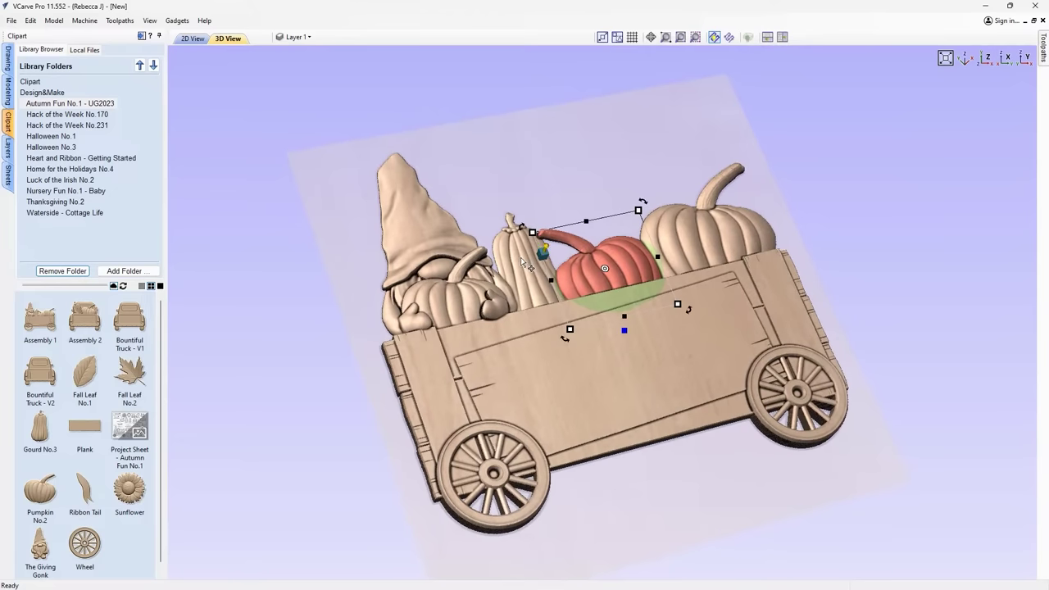
{"action": "key", "text": "Escape"}
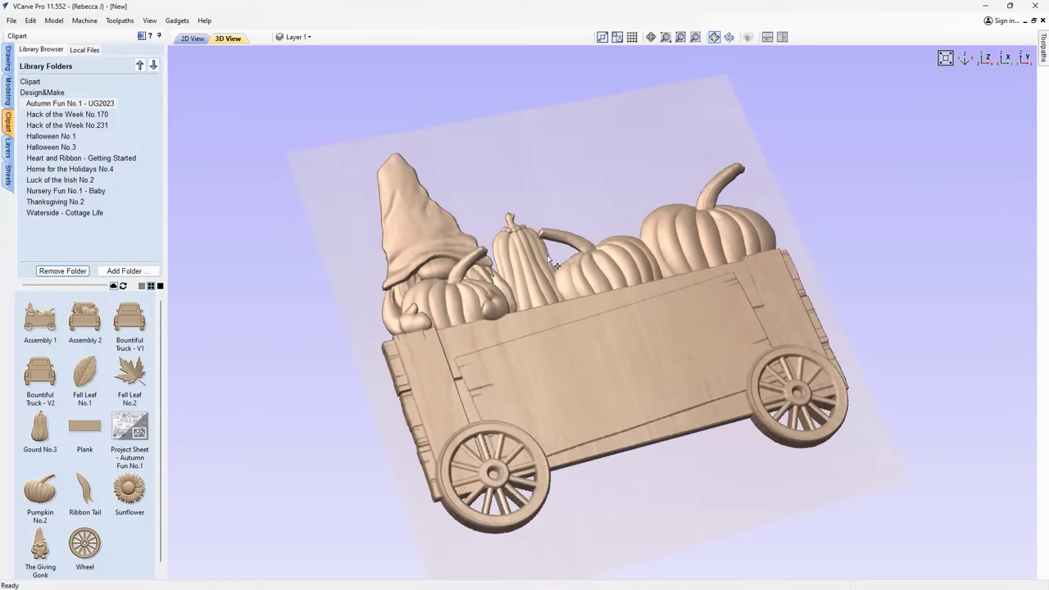
{"action": "left_click", "coordinate": [547, 255]}
{"action": "left_click_drag", "start_coordinate": [652, 396], "coordinate": [547, 239]}
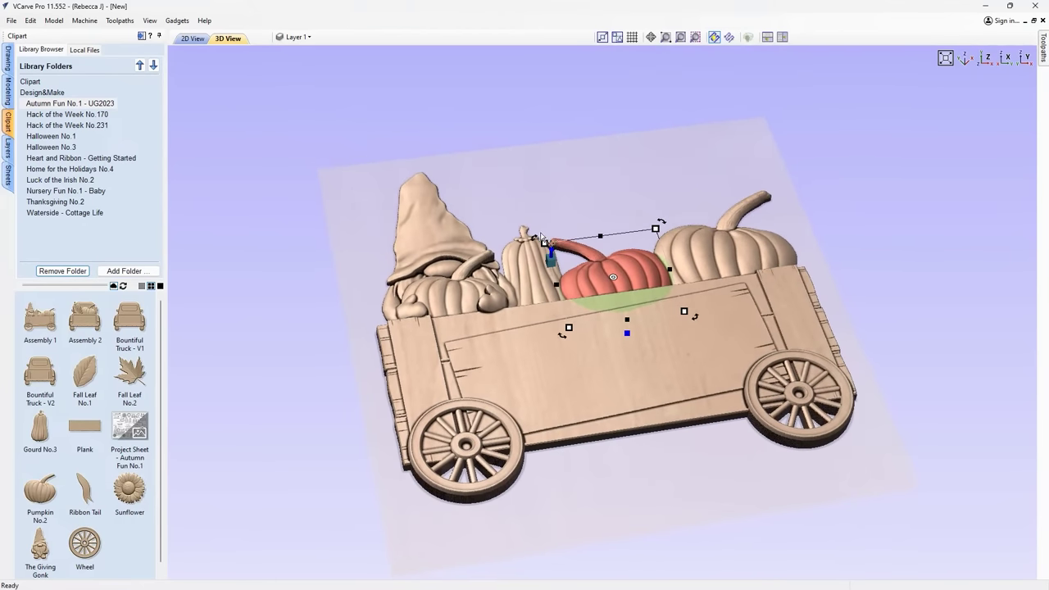
{"action": "key", "text": "Escape"}
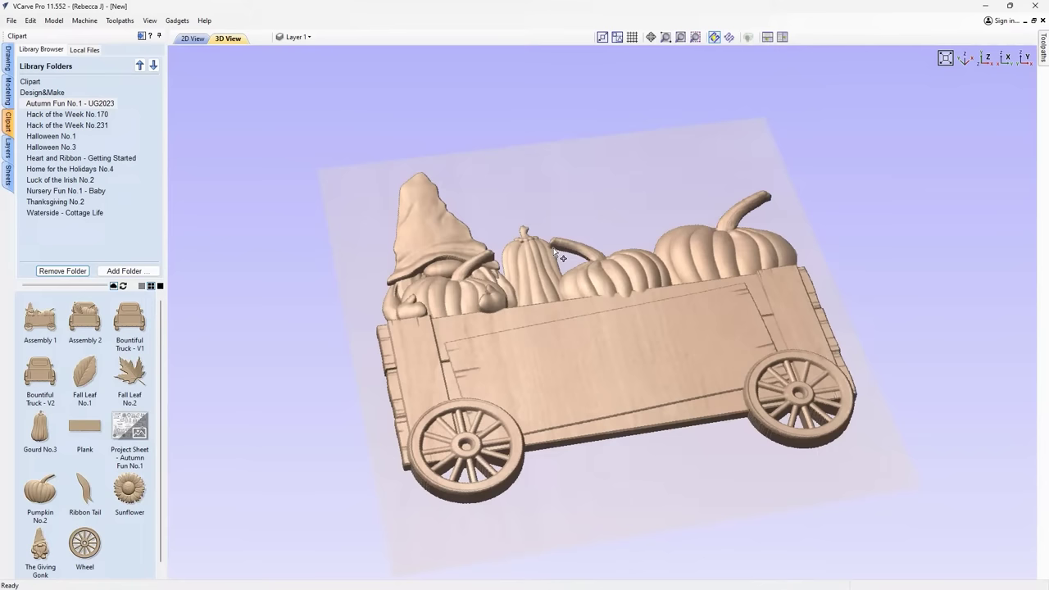
{"action": "left_click", "coordinate": [554, 250]}
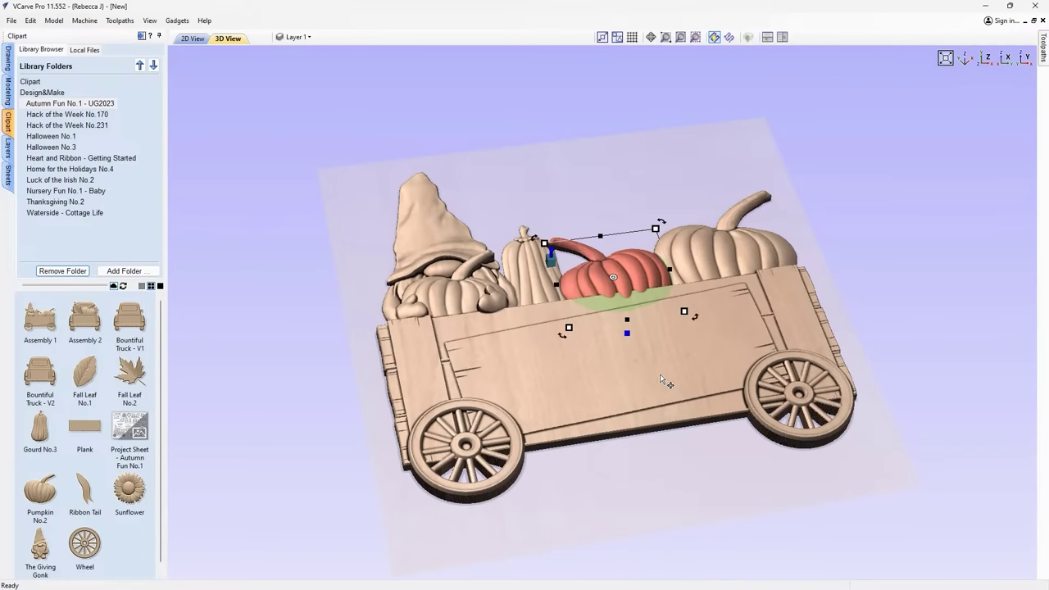
Enable Fade on the small pumpkin, anchored above it and directed down toward the wagon's planks.
{"action": "left_click_drag", "start_coordinate": [662, 381], "coordinate": [634, 348]}
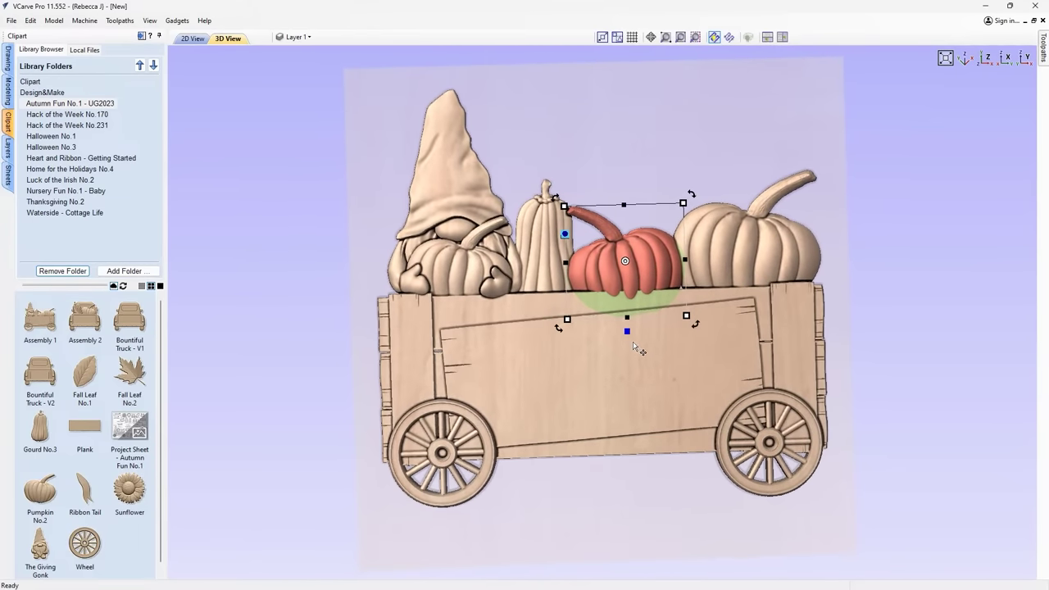
{"action": "left_click", "coordinate": [628, 329]}
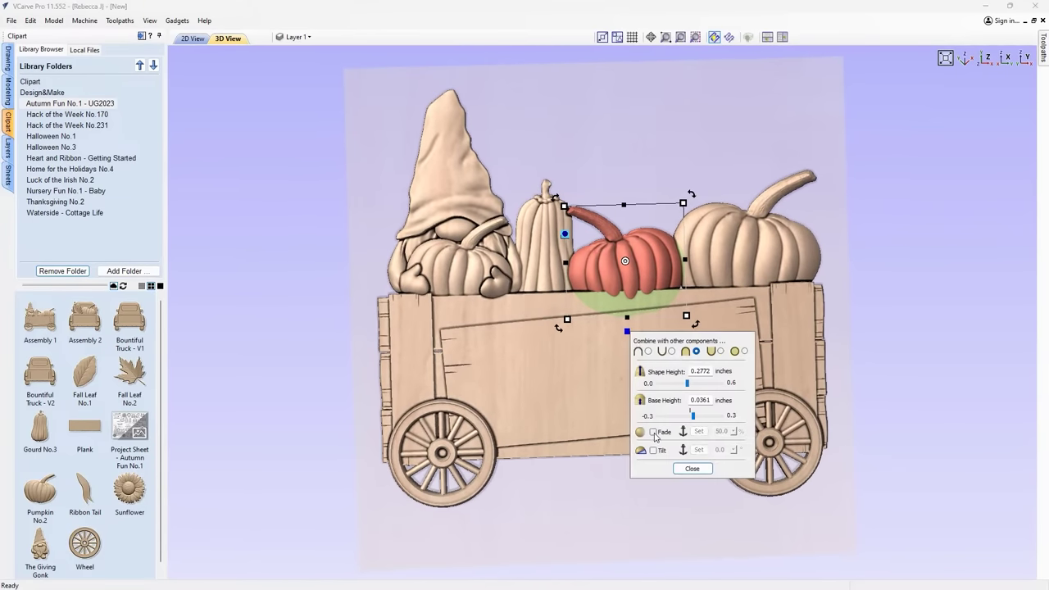
{"action": "left_click", "coordinate": [699, 432]}
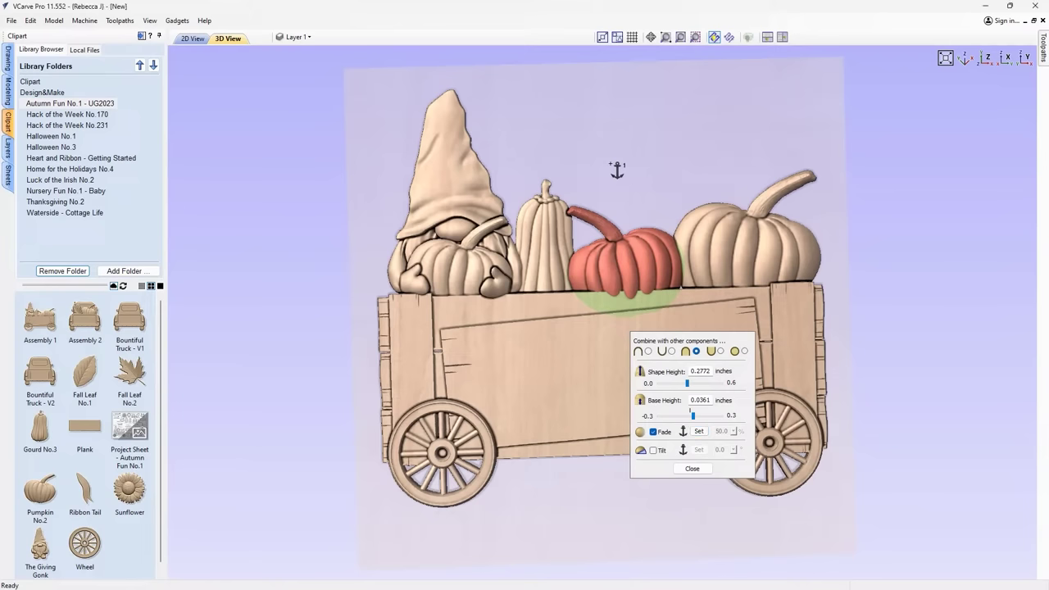
{"action": "left_click", "coordinate": [627, 331]}
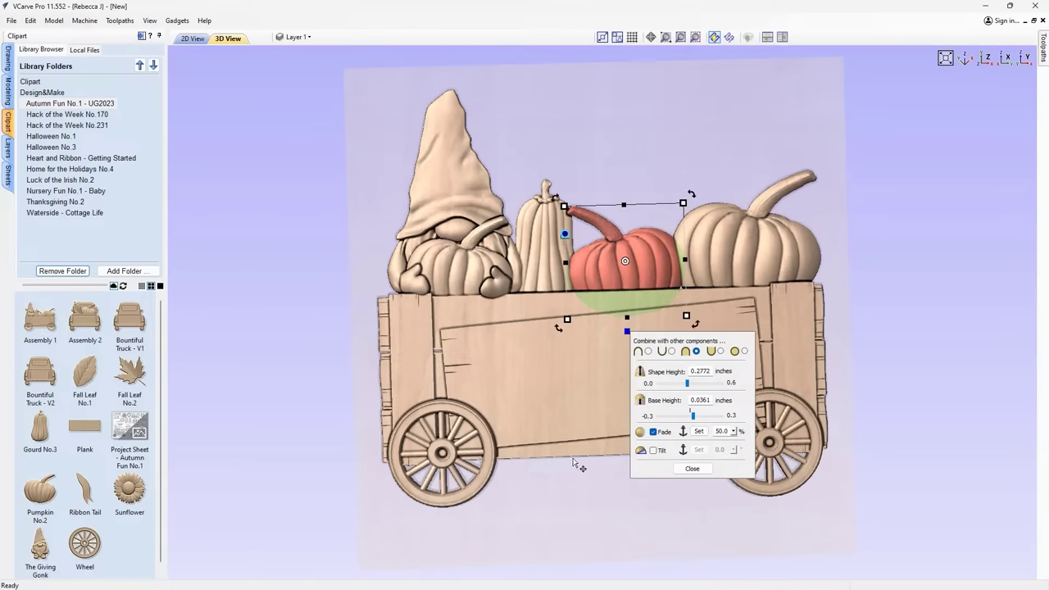
Raise the faded small pumpkin's shape height to about 0.376 inches.
{"action": "left_click_drag", "start_coordinate": [579, 432], "coordinate": [627, 492]}
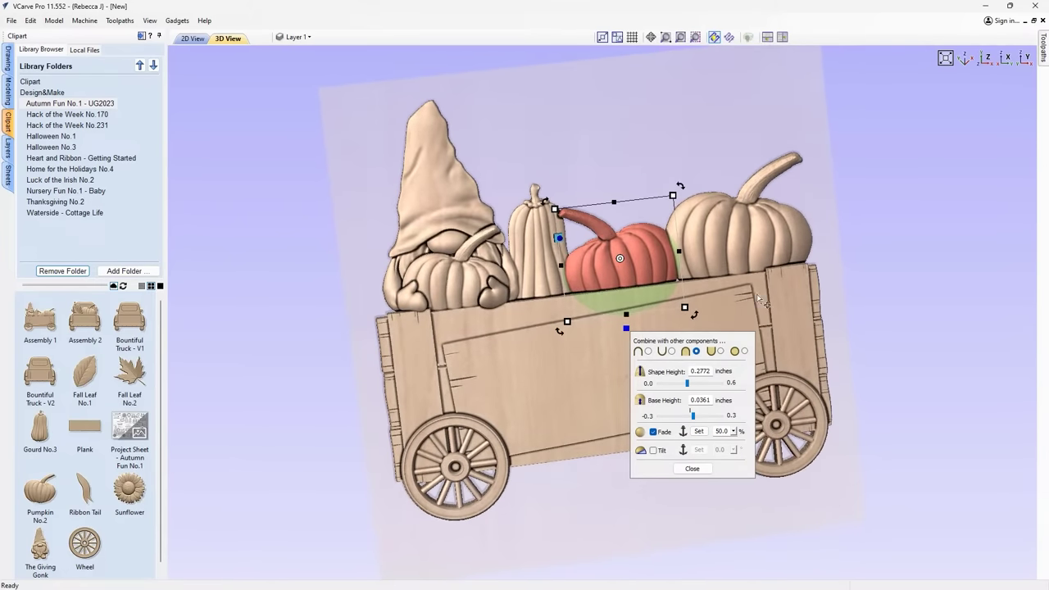
{"action": "left_click_drag", "start_coordinate": [755, 194], "coordinate": [519, 284]}
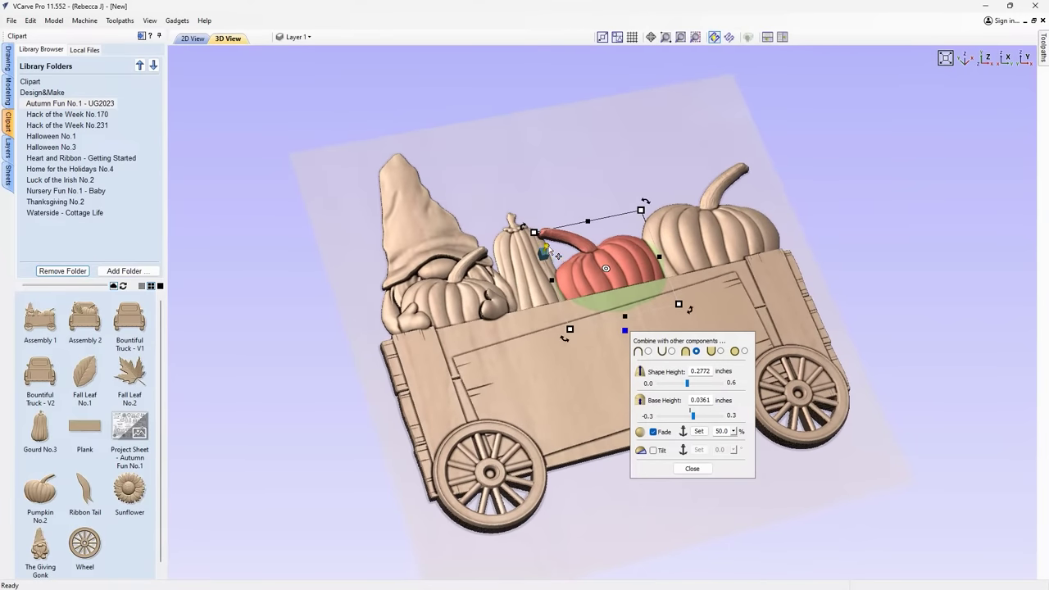
{"action": "key", "text": "Escape"}
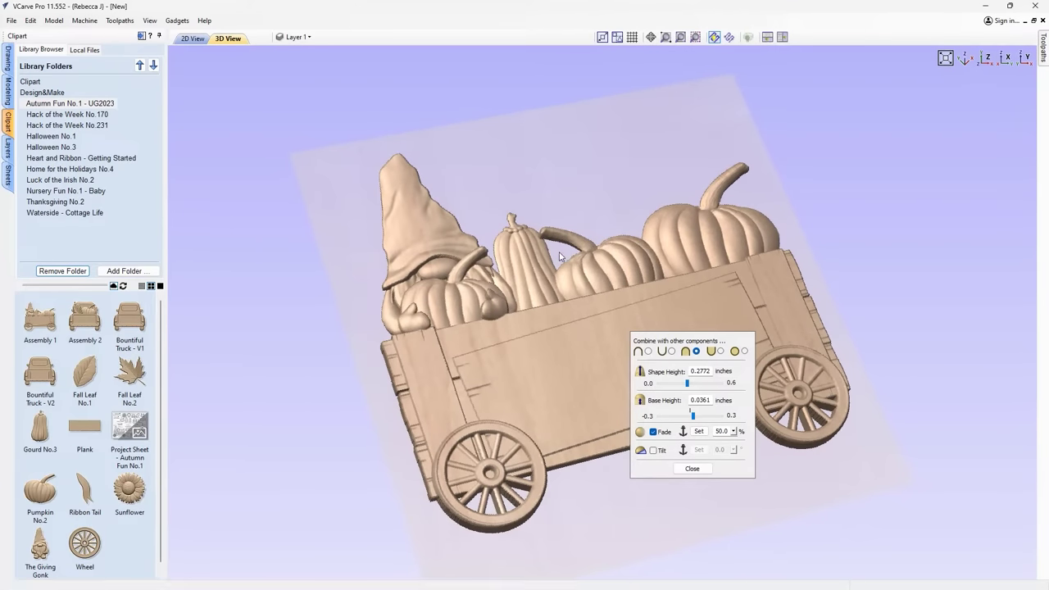
{"action": "left_click", "coordinate": [751, 296]}
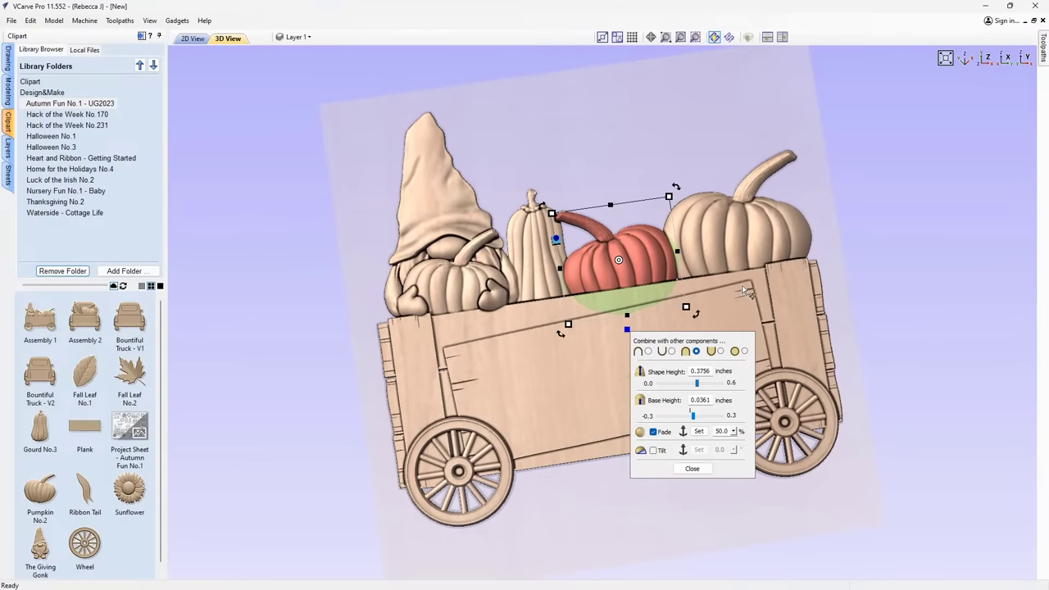
Increase the small pumpkin's fade strength to 73% and raise its shape height to about 0.424 inches.
{"action": "left_click", "coordinate": [733, 431]}
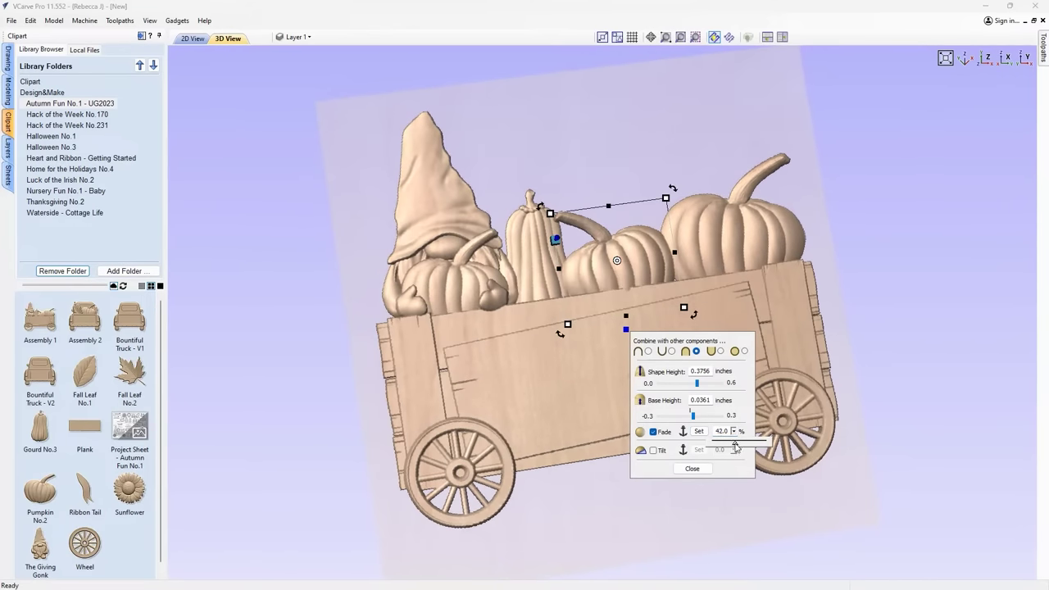
{"action": "left_click_drag", "start_coordinate": [742, 447], "coordinate": [753, 444]}
{"action": "left_click_drag", "start_coordinate": [771, 299], "coordinate": [558, 246]}
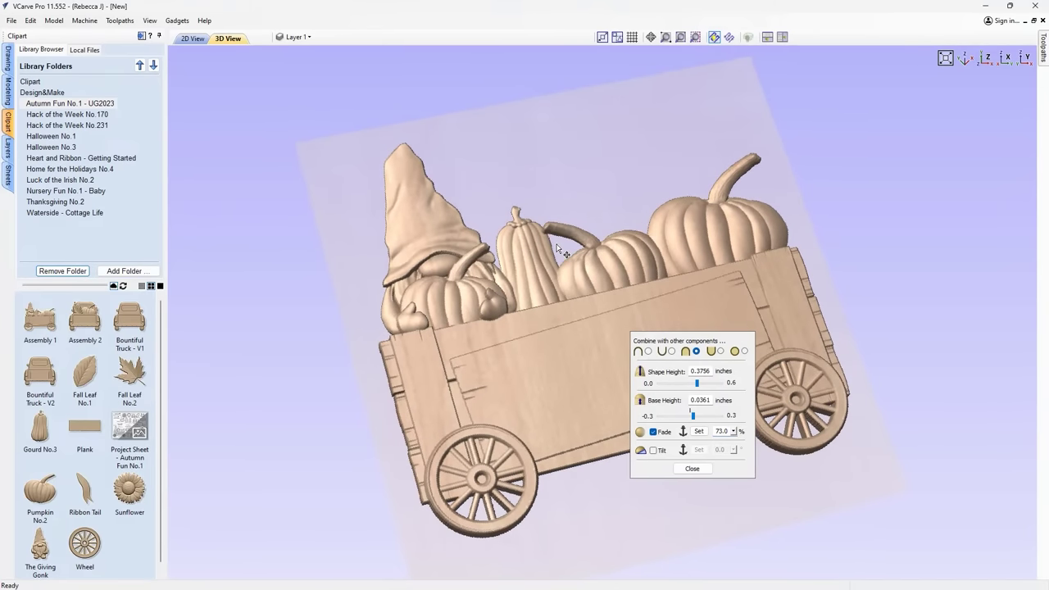
{"action": "left_click", "coordinate": [580, 256]}
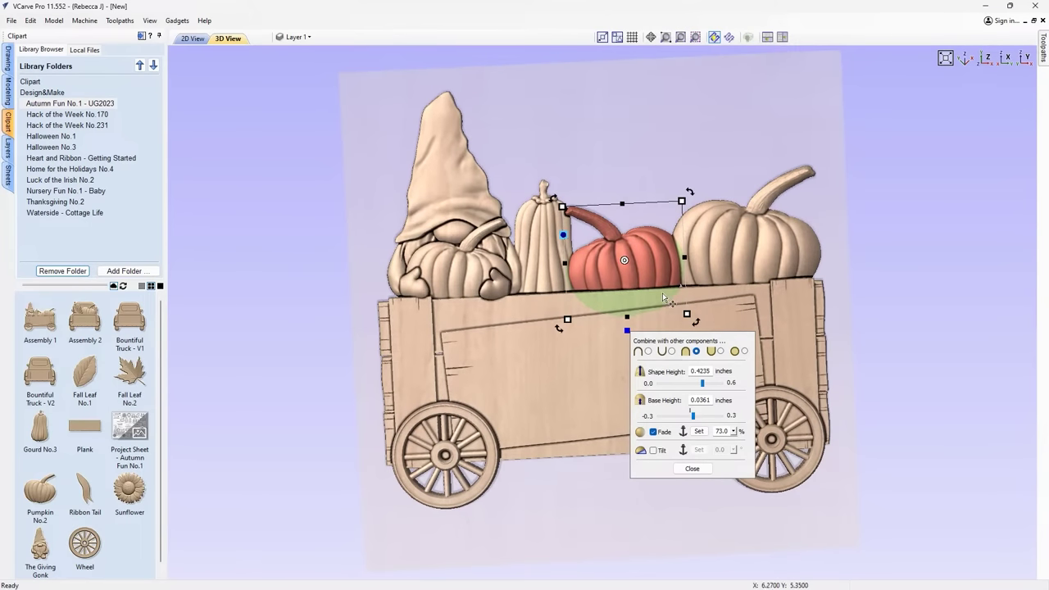
Enable Fade on the gourd and set its direction sideways from the gonk across to the small pumpkin.
{"action": "left_click", "coordinate": [987, 58]}
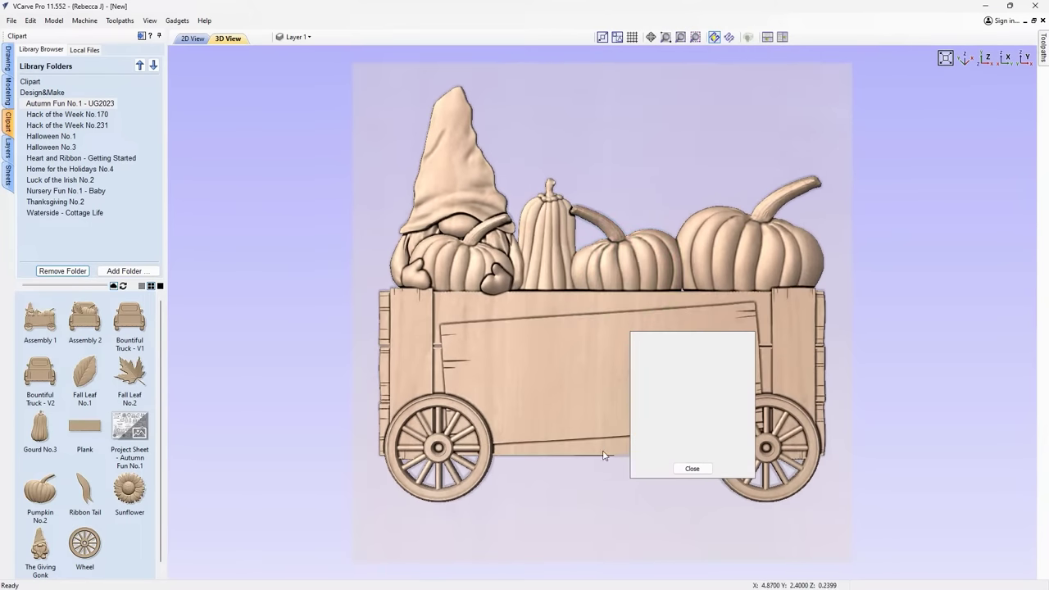
{"action": "scroll", "coordinate": [604, 456], "scroll_direction": "down", "scroll_amount": 2}
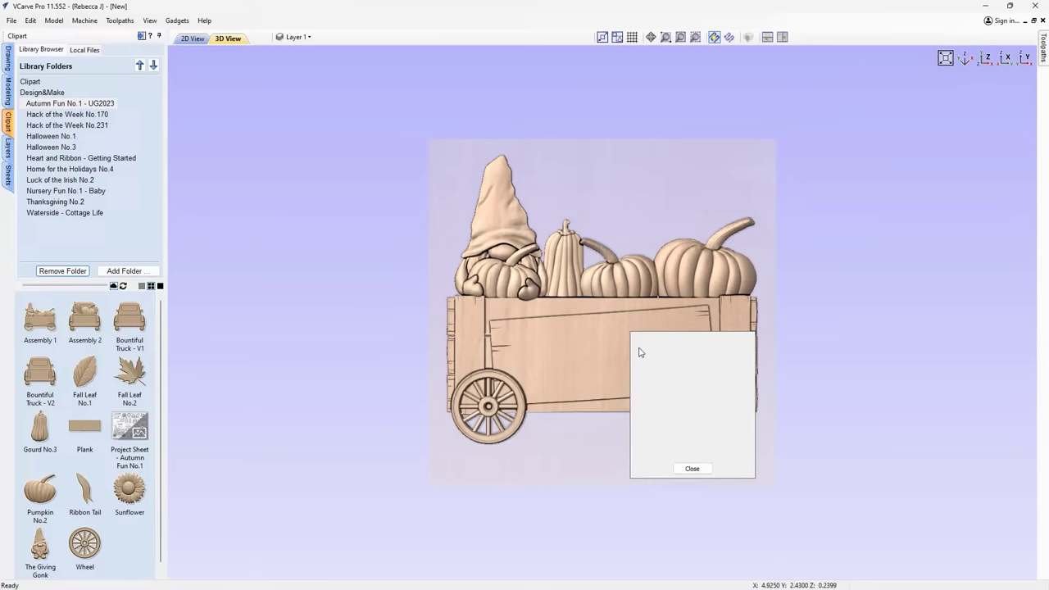
{"action": "left_click", "coordinate": [627, 280]}
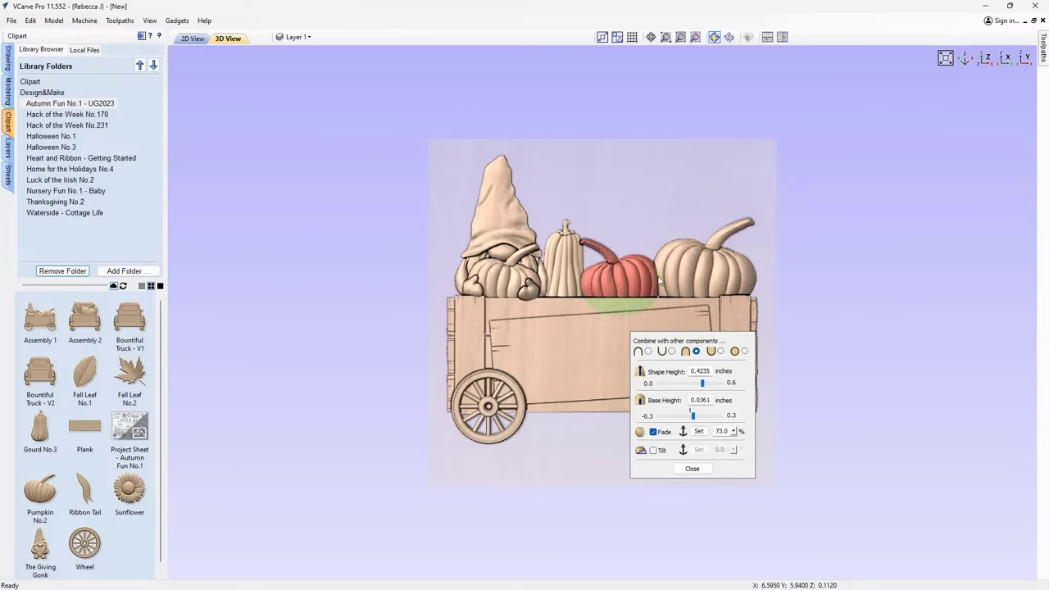
{"action": "left_click", "coordinate": [641, 227]}
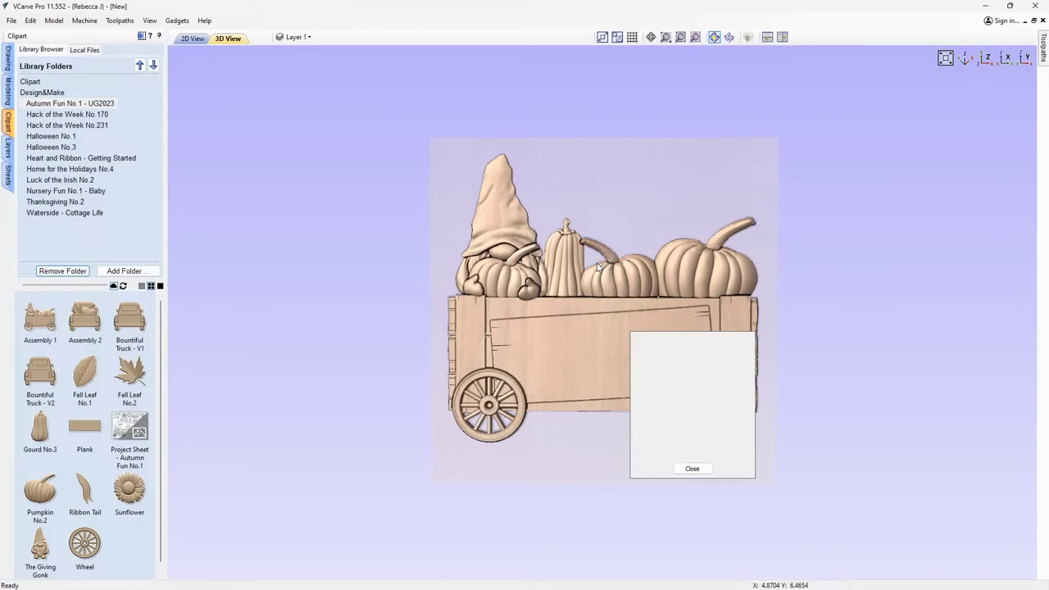
{"action": "left_click", "coordinate": [576, 282]}
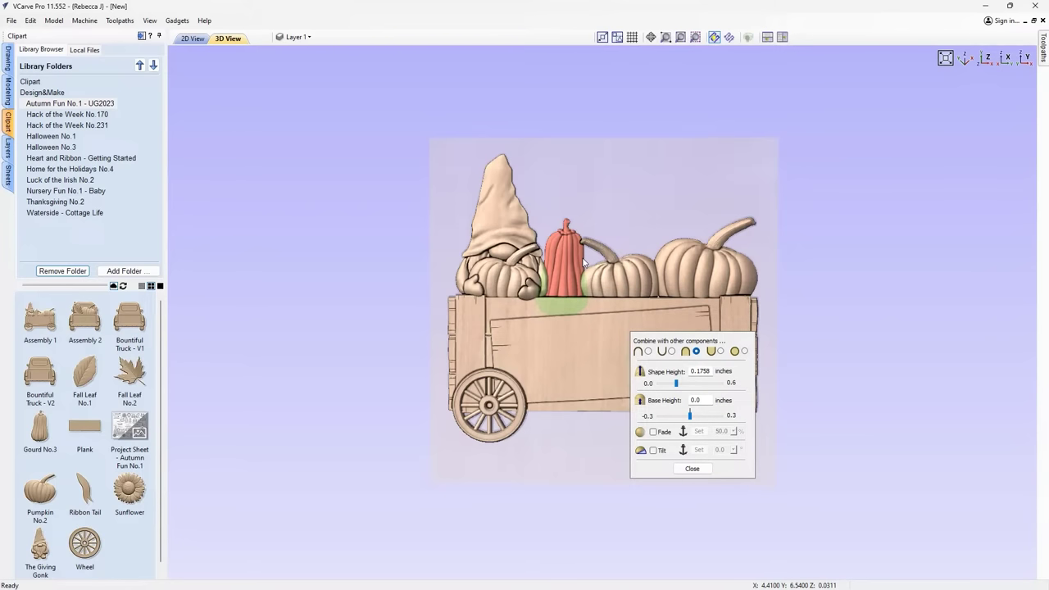
{"action": "left_click", "coordinate": [654, 433]}
{"action": "left_click", "coordinate": [697, 432]}
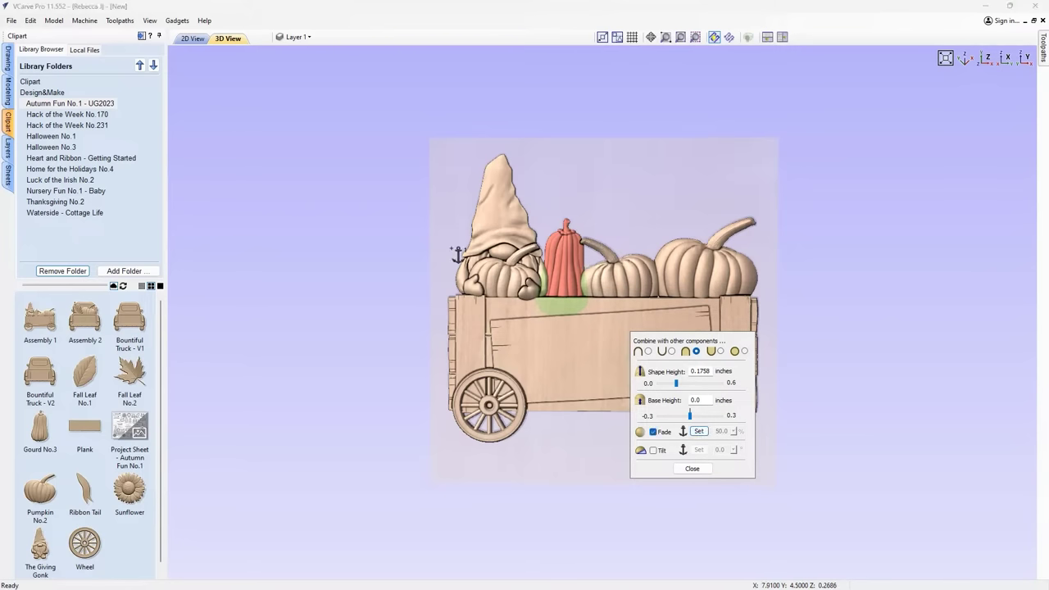
{"action": "left_click", "coordinate": [510, 279]}
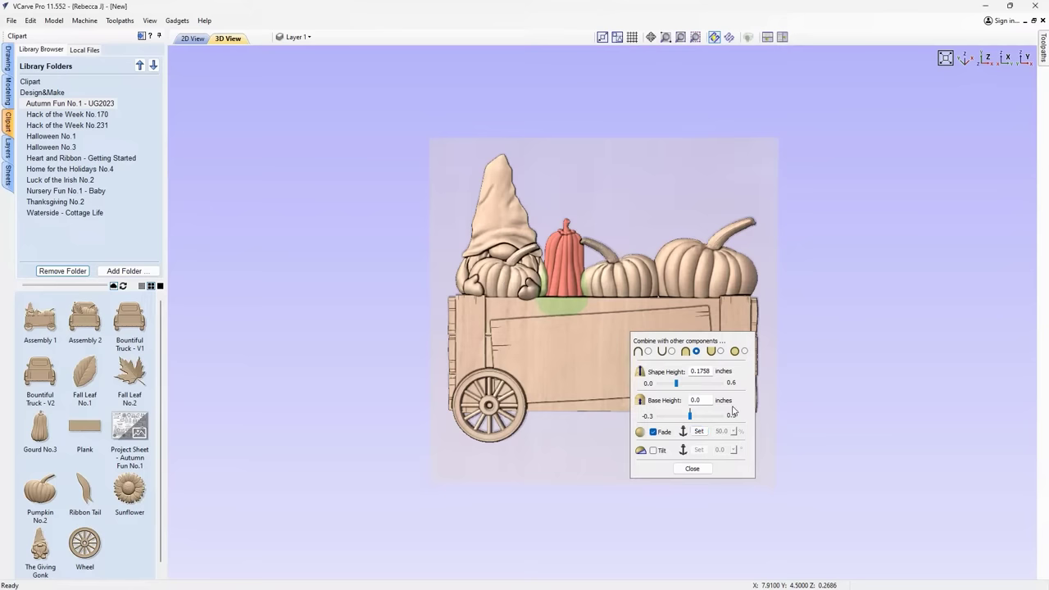
{"action": "left_click", "coordinate": [699, 431]}
{"action": "left_click", "coordinate": [635, 263]}
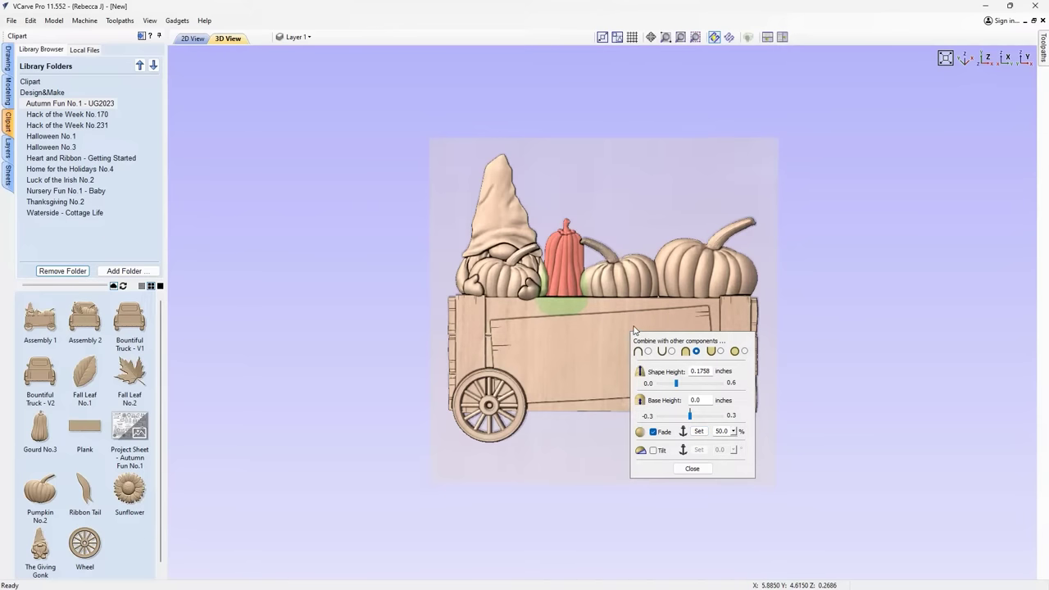
Enable Tilt on the small pumpkin, anchored over the gourd and directed across to the large pumpkin.
{"action": "left_click_drag", "start_coordinate": [635, 262], "coordinate": [644, 139]}
{"action": "left_click", "coordinate": [647, 135]}
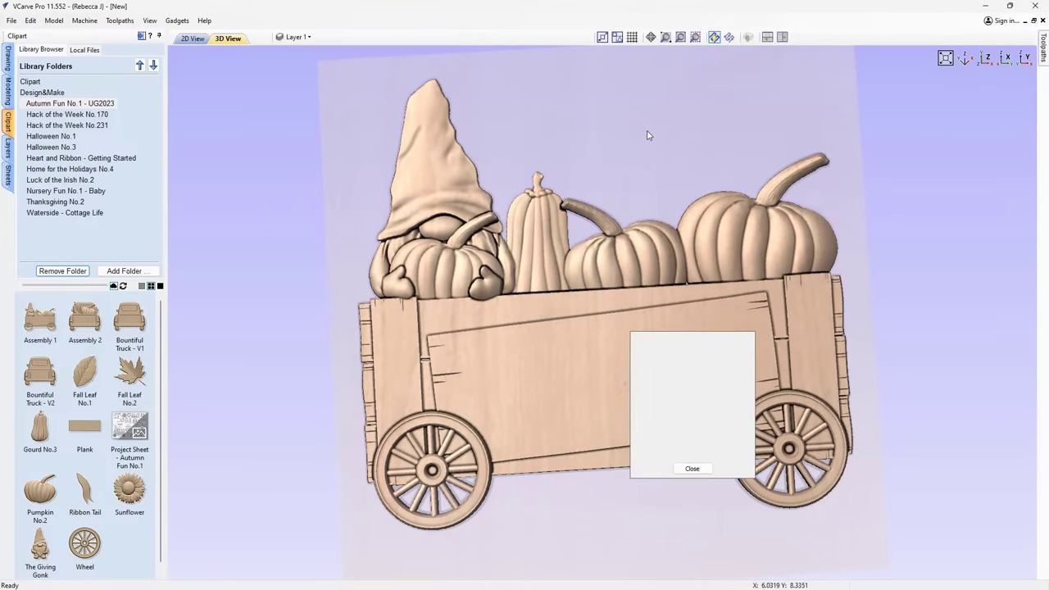
{"action": "left_click", "coordinate": [621, 279]}
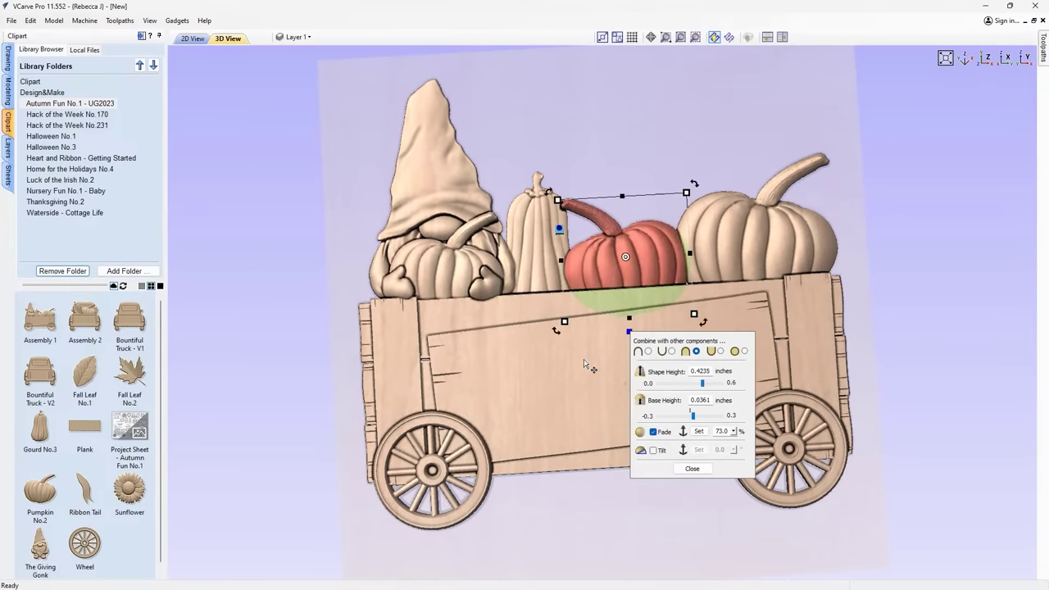
{"action": "left_click_drag", "start_coordinate": [615, 261], "coordinate": [571, 426]}
{"action": "left_click", "coordinate": [707, 69]}
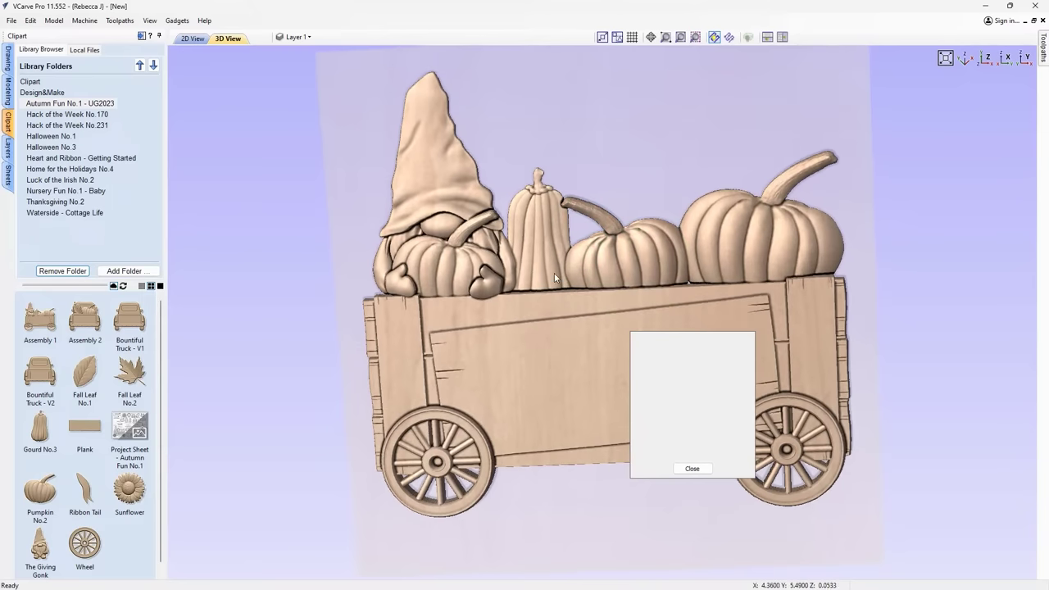
{"action": "left_click_drag", "start_coordinate": [545, 203], "coordinate": [532, 201]}
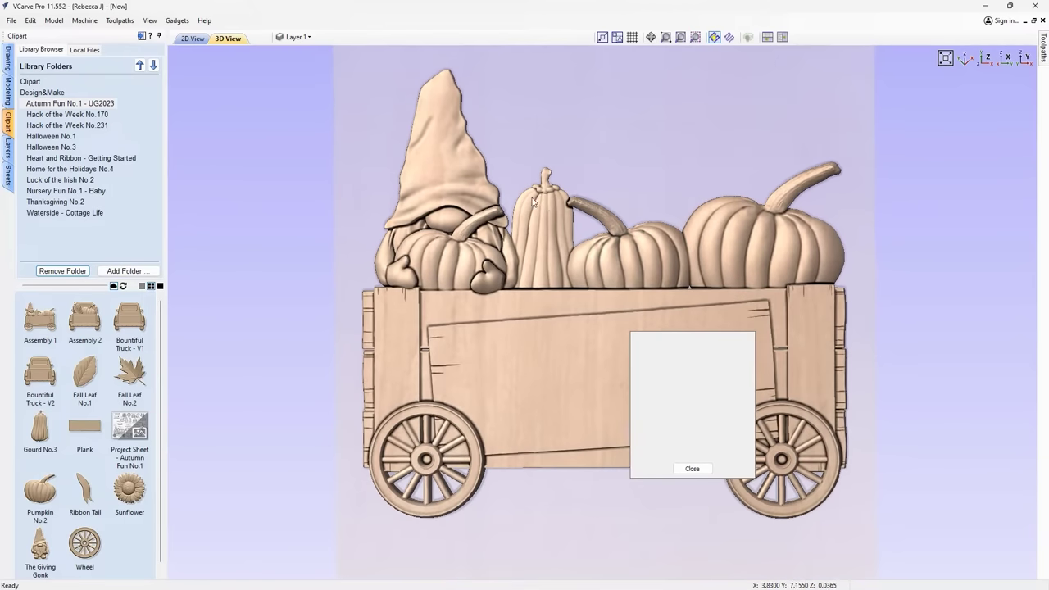
{"action": "left_click", "coordinate": [641, 269]}
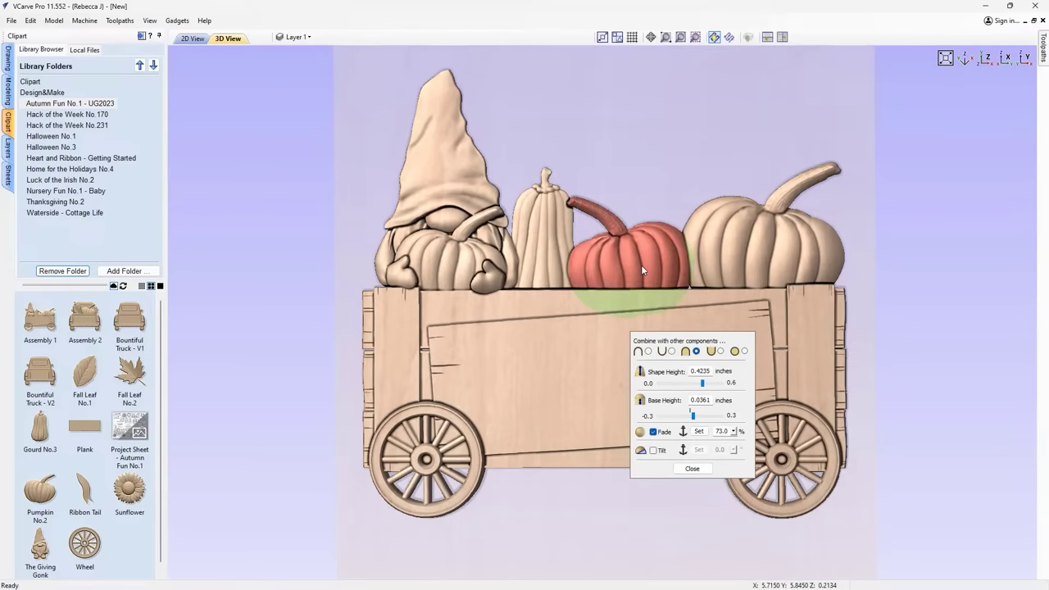
{"action": "left_click", "coordinate": [655, 452]}
{"action": "left_click", "coordinate": [698, 449]}
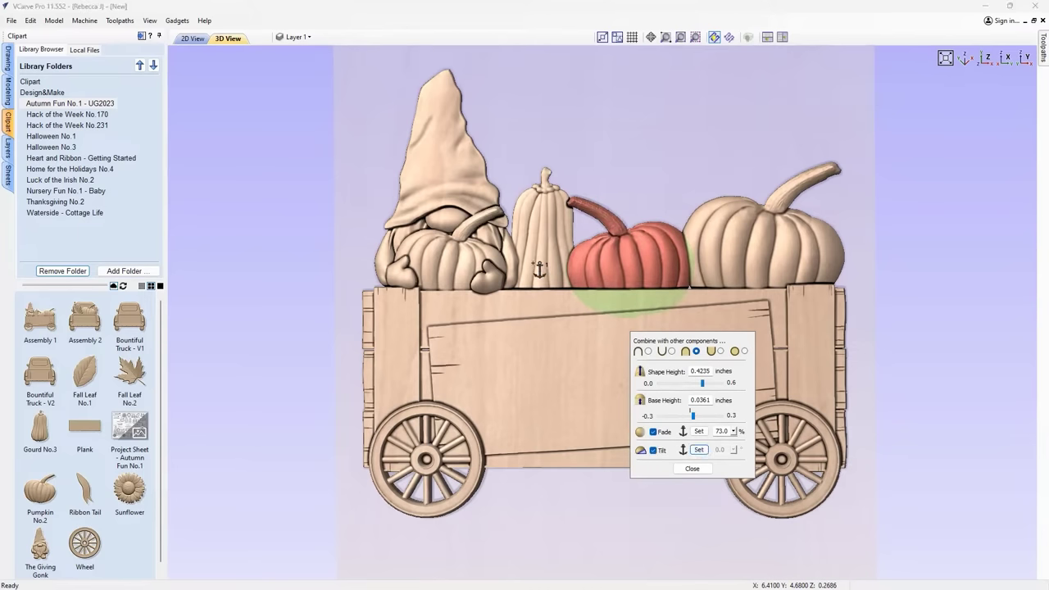
{"action": "left_click", "coordinate": [732, 268]}
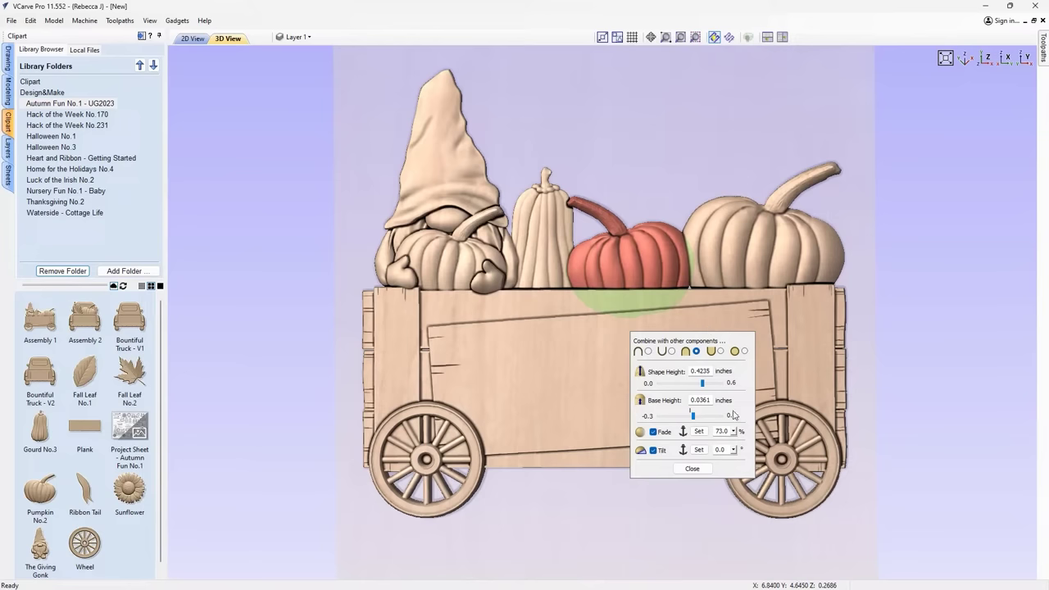
Set the small pumpkin's tilt to 0.6°, nudge its shape height up slightly, and close its component properties.
{"action": "left_click", "coordinate": [734, 450]}
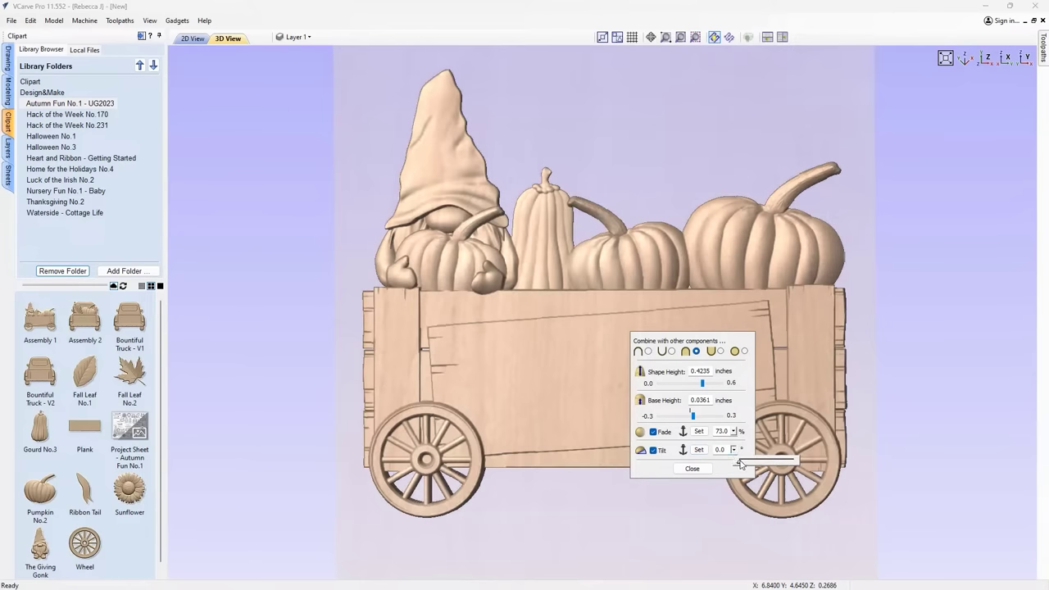
{"action": "left_click_drag", "start_coordinate": [740, 464], "coordinate": [743, 464]}
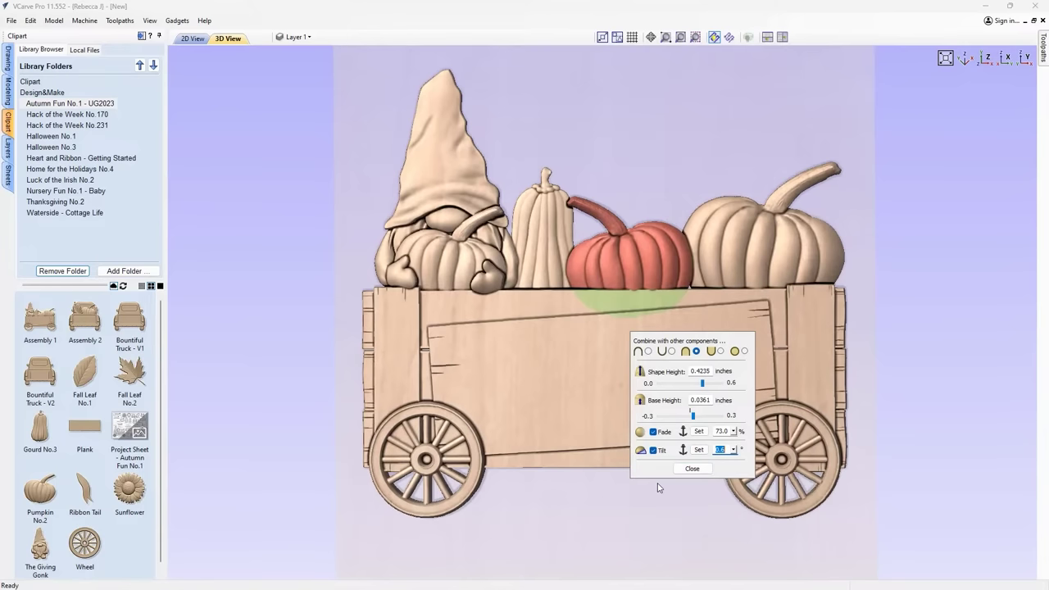
{"action": "left_click_drag", "start_coordinate": [749, 315], "coordinate": [653, 240]}
{"action": "scroll", "coordinate": [598, 278], "scroll_direction": "up", "scroll_amount": 3}
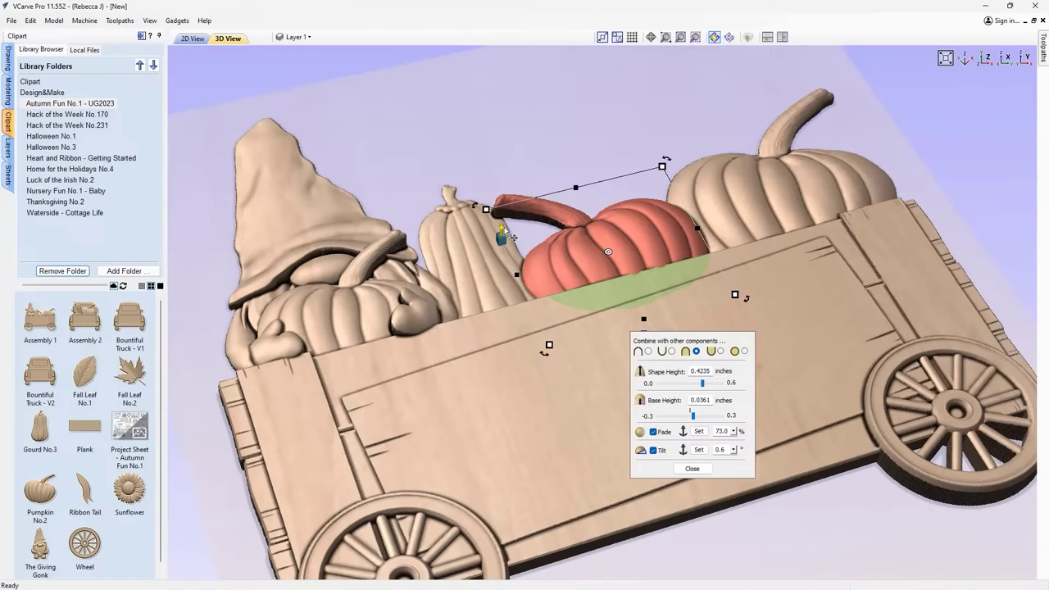
{"action": "left_click_drag", "start_coordinate": [509, 237], "coordinate": [500, 229]}
{"action": "key", "text": "1"}
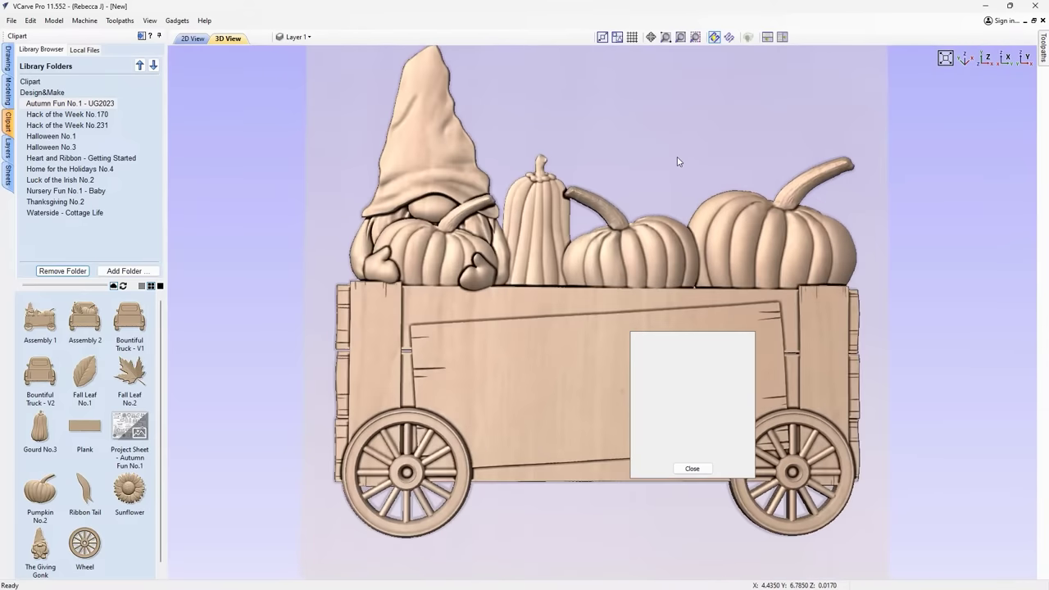
{"action": "left_click_drag", "start_coordinate": [678, 161], "coordinate": [650, 261]}
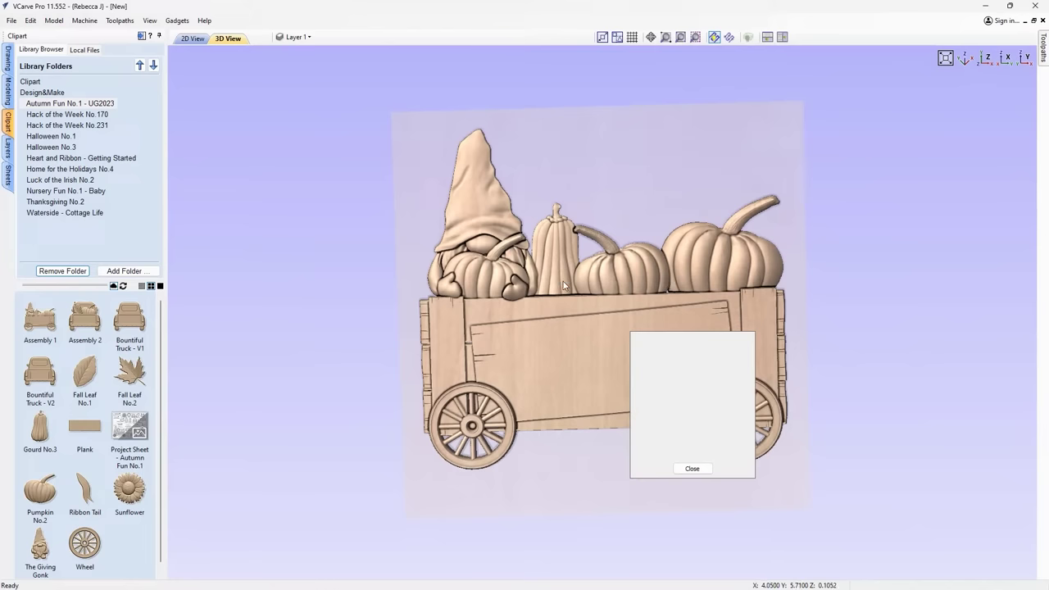
{"action": "left_click_drag", "start_coordinate": [555, 232], "coordinate": [560, 292]}
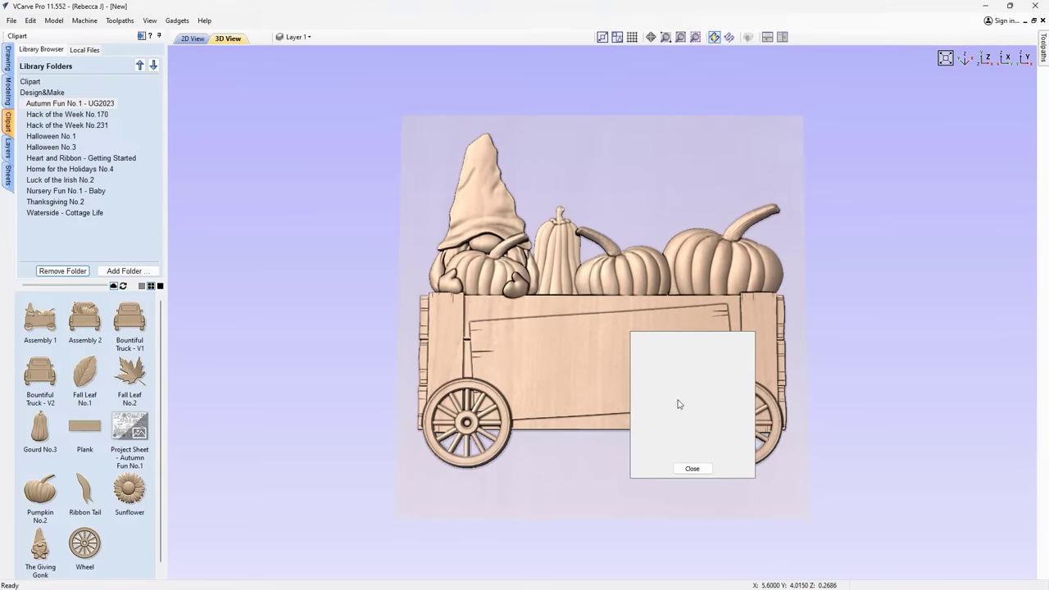
{"action": "left_click", "coordinate": [693, 469]}
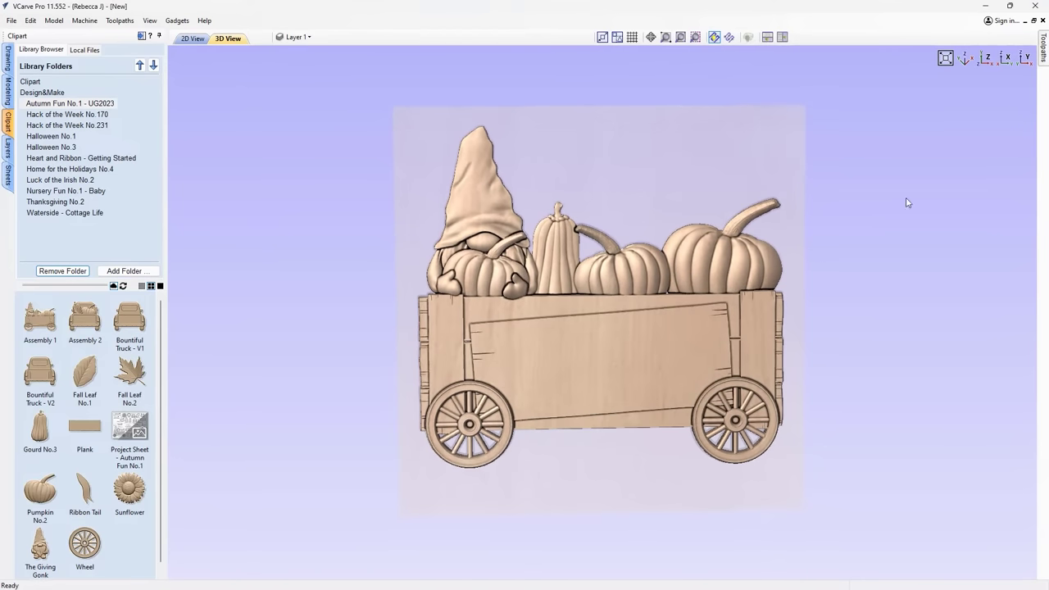
Raise the gourd's shape height to about 0.33 inches.
{"action": "left_click", "coordinate": [986, 59]}
{"action": "left_click_drag", "start_coordinate": [733, 359], "coordinate": [594, 238]}
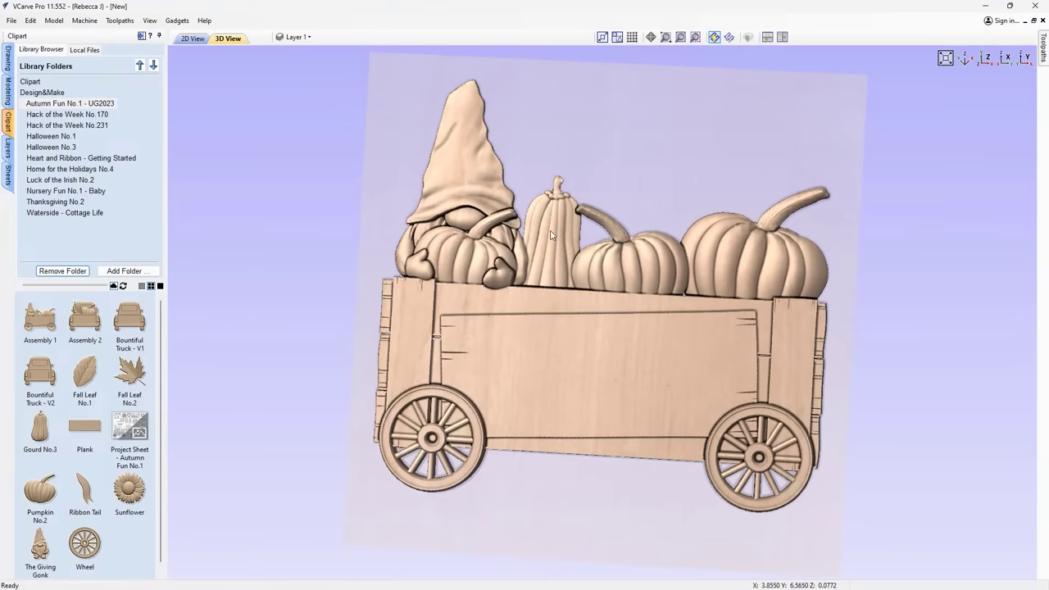
{"action": "left_click", "coordinate": [551, 234]}
{"action": "left_click_drag", "start_coordinate": [639, 361], "coordinate": [587, 244]}
{"action": "key", "text": "Escape"}
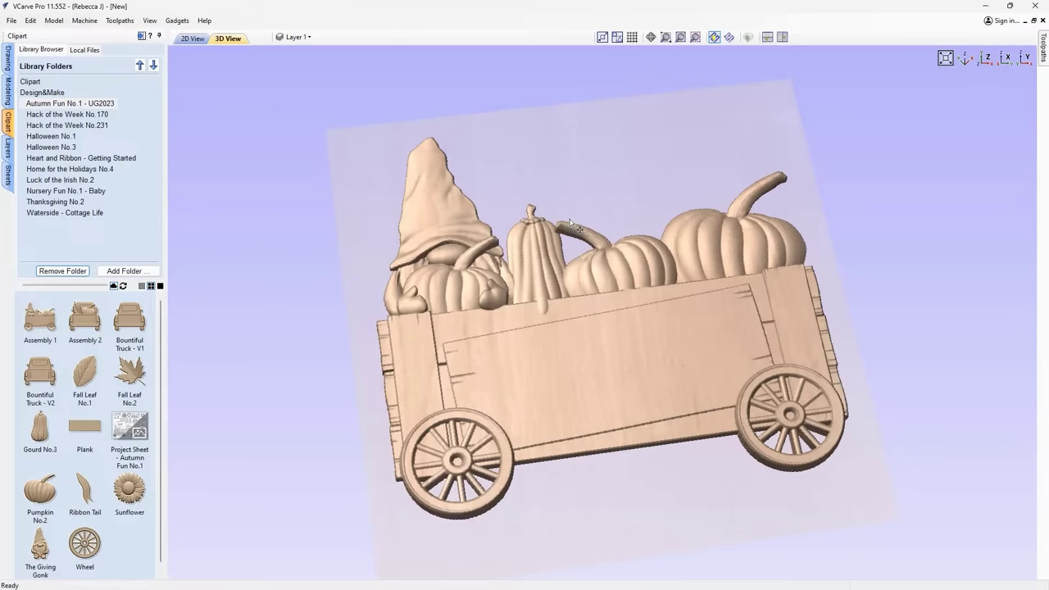
{"action": "left_click", "coordinate": [572, 223]}
{"action": "left_click_drag", "start_coordinate": [667, 366], "coordinate": [594, 410]}
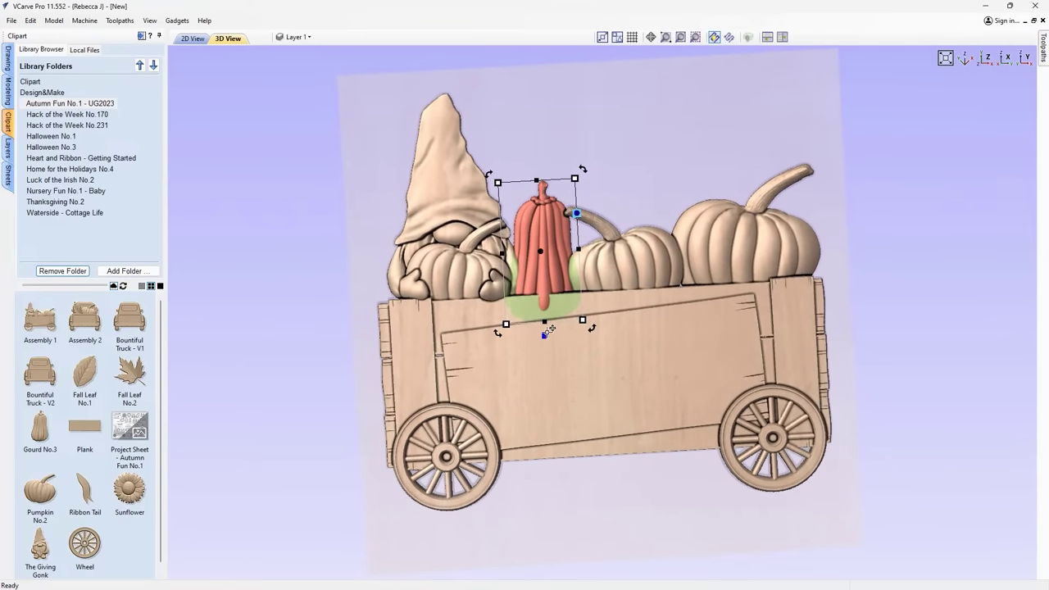
Increase the gourd's fade strength until its lower end sinks back behind the wagon's planks.
{"action": "left_click", "coordinate": [545, 335]}
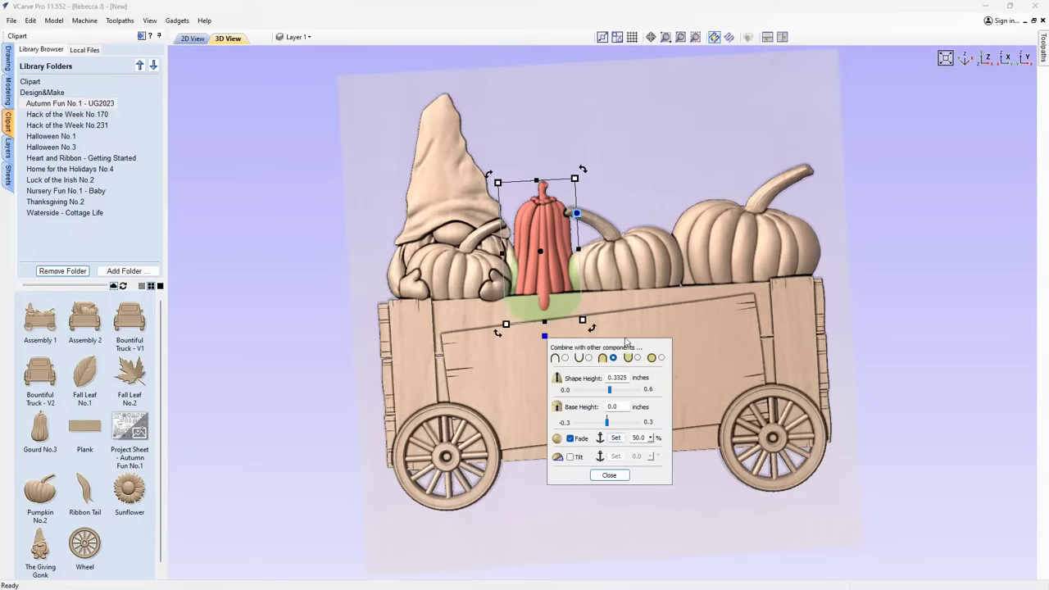
{"action": "left_click_drag", "start_coordinate": [625, 341], "coordinate": [749, 273]}
{"action": "left_click", "coordinate": [774, 371]}
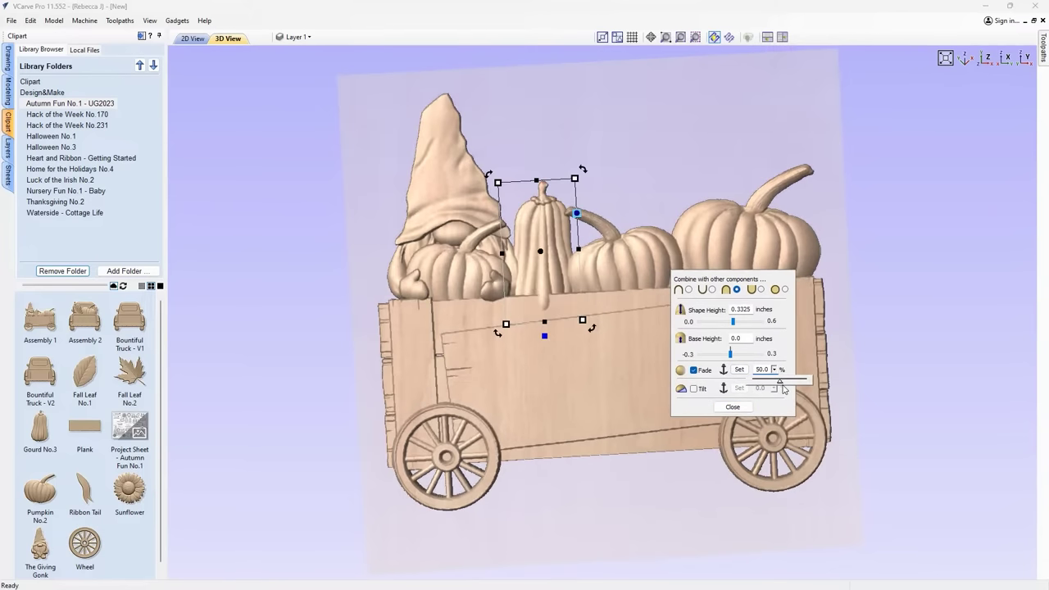
{"action": "left_click_drag", "start_coordinate": [783, 388], "coordinate": [791, 387]}
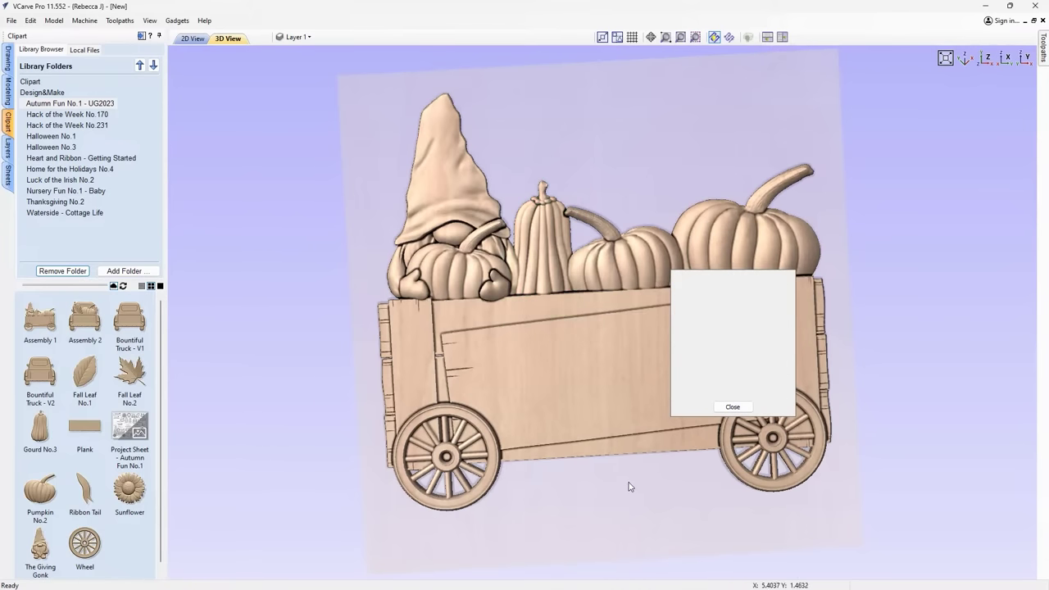
{"action": "left_click_drag", "start_coordinate": [630, 487], "coordinate": [561, 241]}
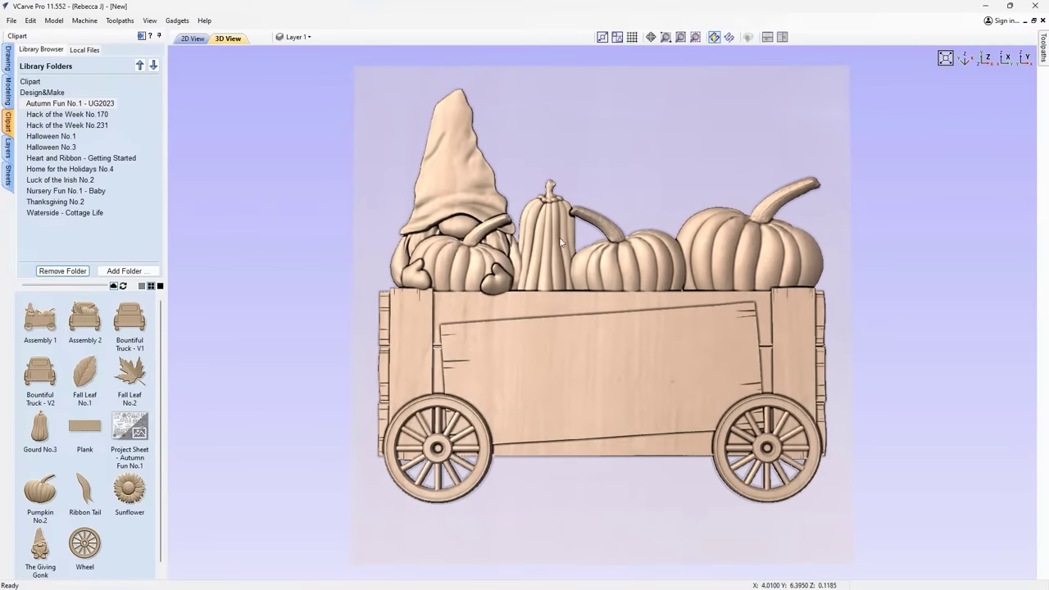
Add the Fall Leaf No.1 clipart to the model and scale it down beside the gonk's hat.
{"action": "left_click_drag", "start_coordinate": [943, 180], "coordinate": [843, 329]}
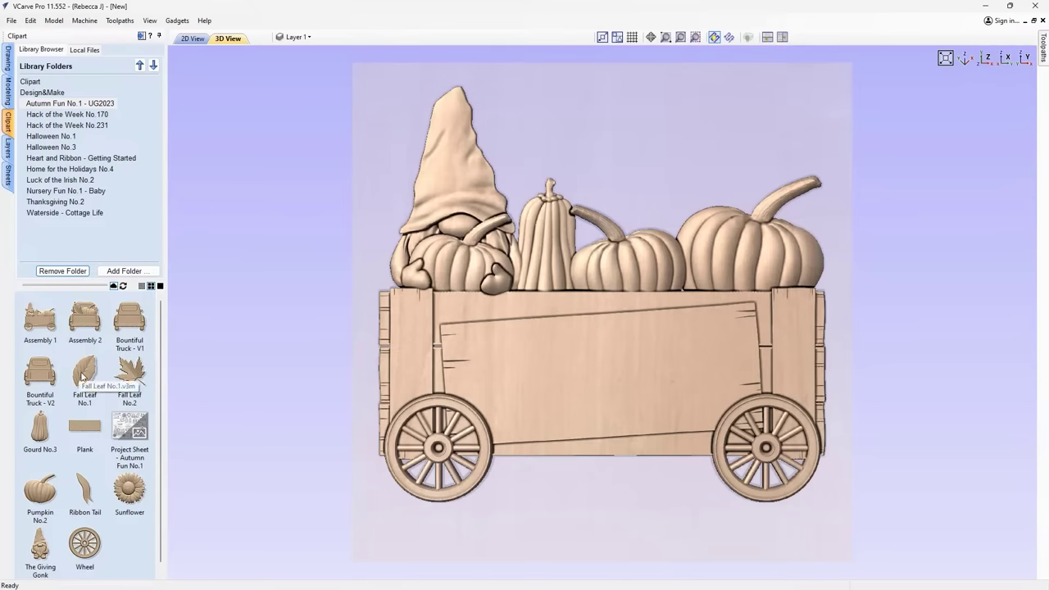
{"action": "left_click_drag", "start_coordinate": [82, 375], "coordinate": [356, 331]}
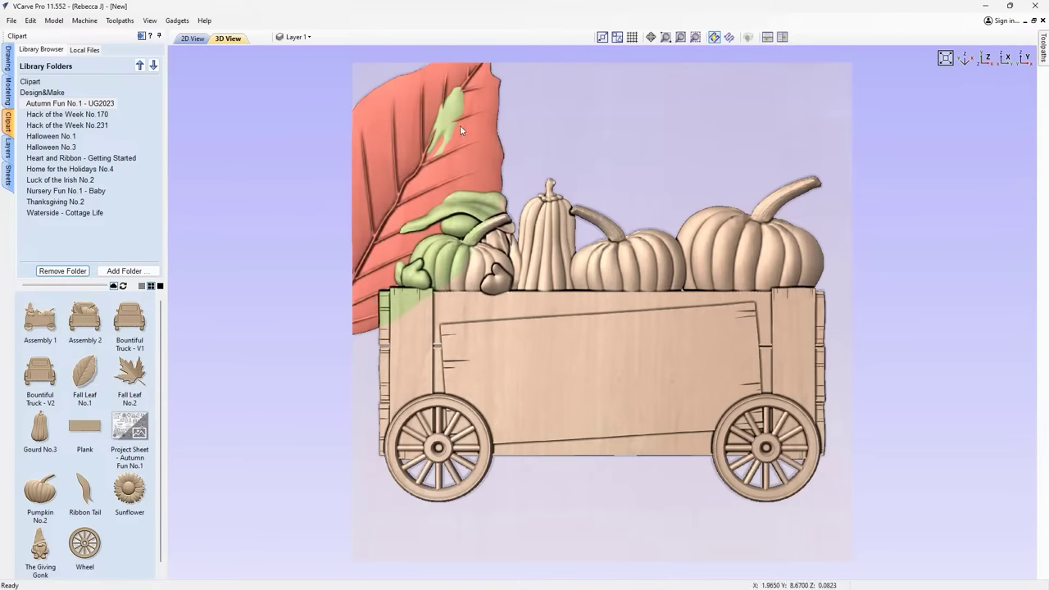
{"action": "left_click", "coordinate": [490, 62]}
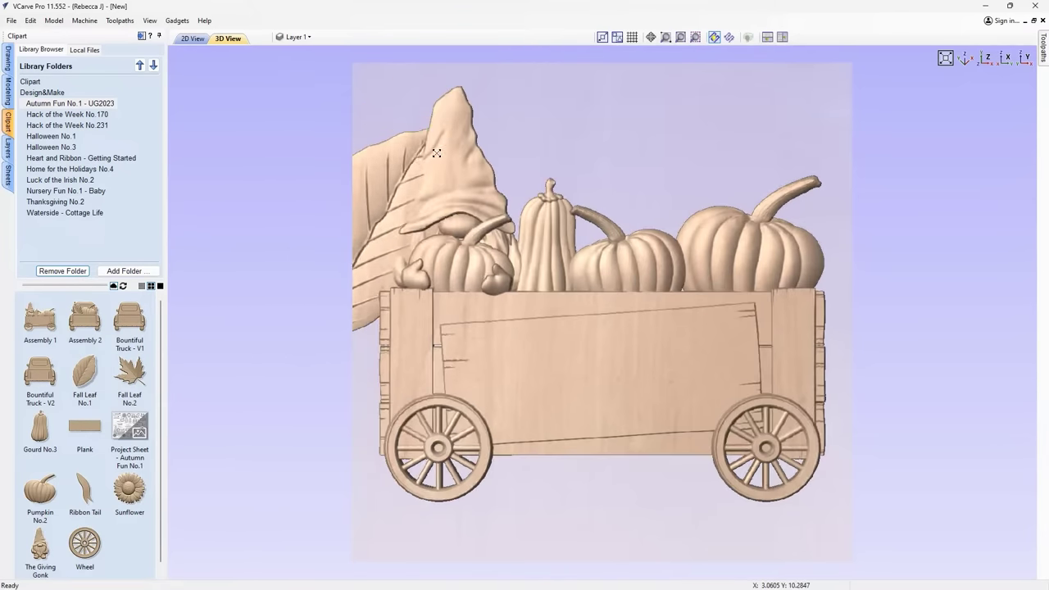
{"action": "mouse_move", "coordinate": [436, 153]}
{"action": "left_mouse_down"}
{"action": "mouse_move", "coordinate": [362, 270]}
{"action": "mouse_move", "coordinate": [399, 235]}
{"action": "mouse_move", "coordinate": [442, 146]}
{"action": "left_mouse_up"}
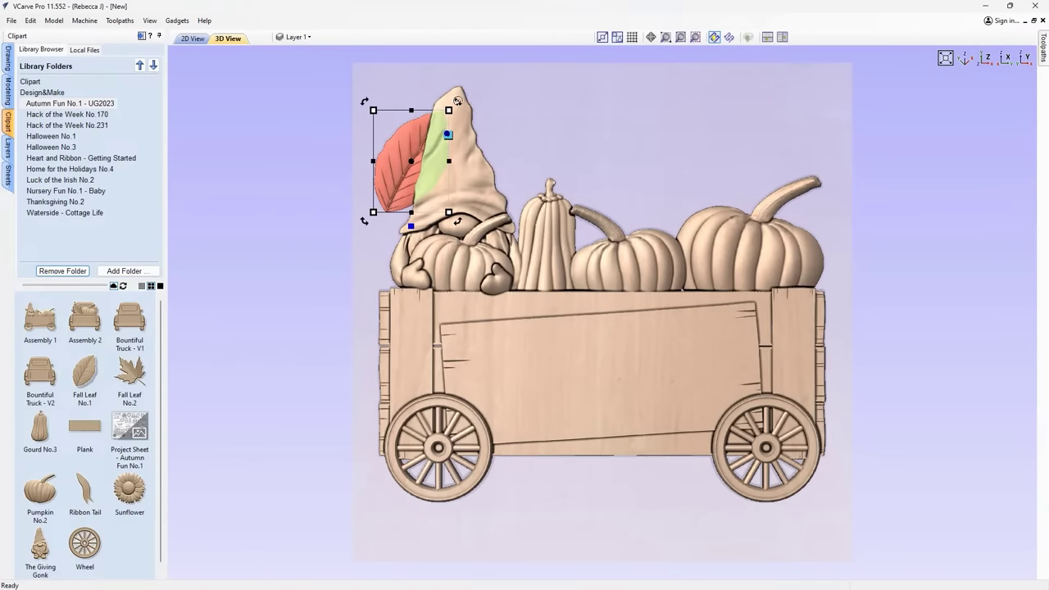
Rotate the leaf so its tip points up and outward, shrink it further, and tuck it against the hat just above the brim.
{"action": "left_click_drag", "start_coordinate": [458, 100], "coordinate": [382, 92]}
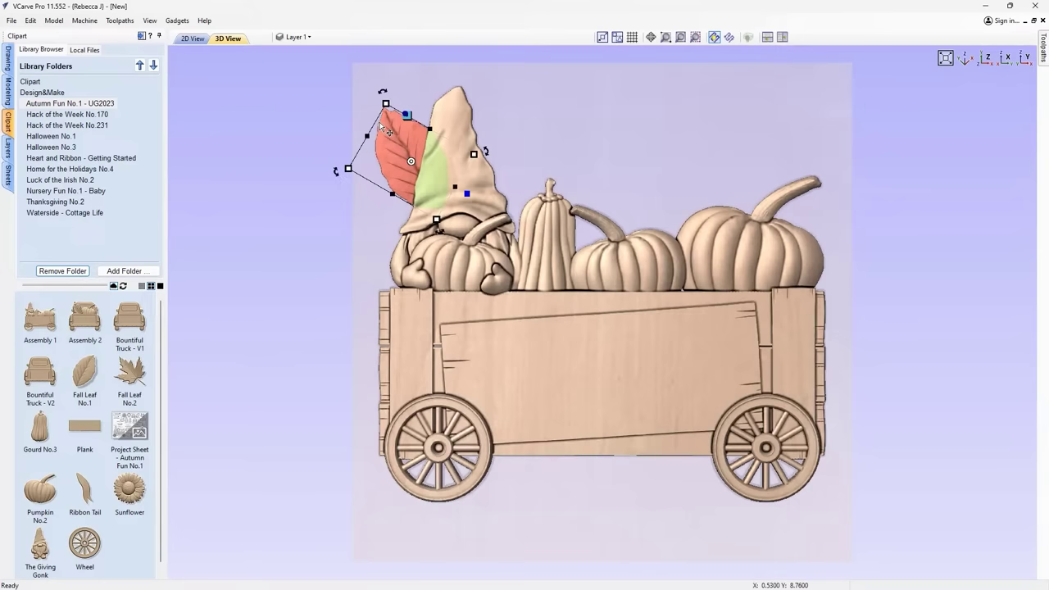
{"action": "key", "text": "Escape"}
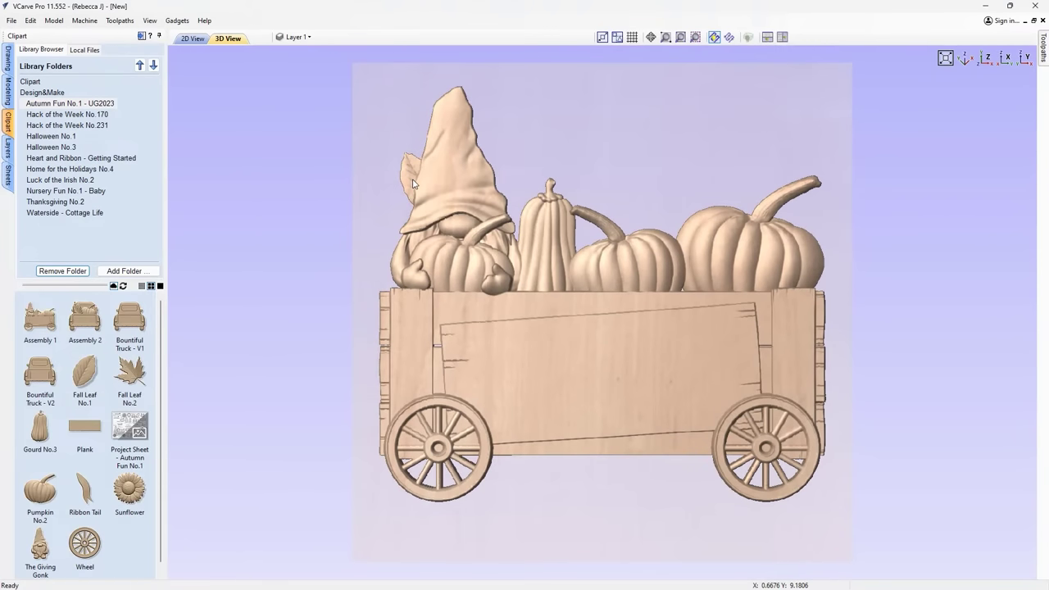
{"action": "left_click", "coordinate": [414, 183]}
{"action": "key", "text": "Escape"}
{"action": "left_click_drag", "start_coordinate": [414, 183], "coordinate": [399, 183]}
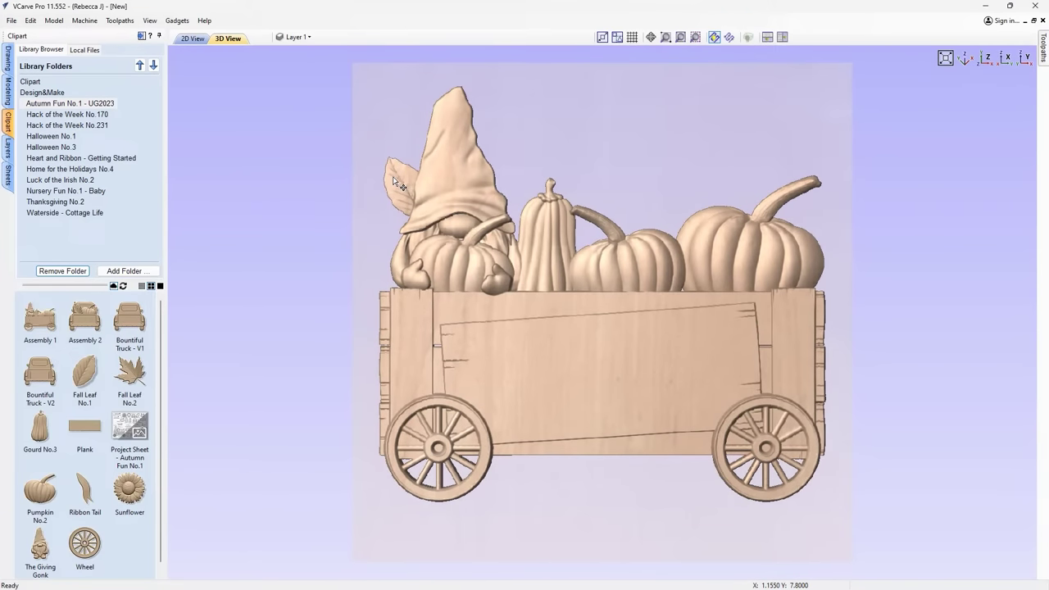
{"action": "left_click", "coordinate": [417, 215]}
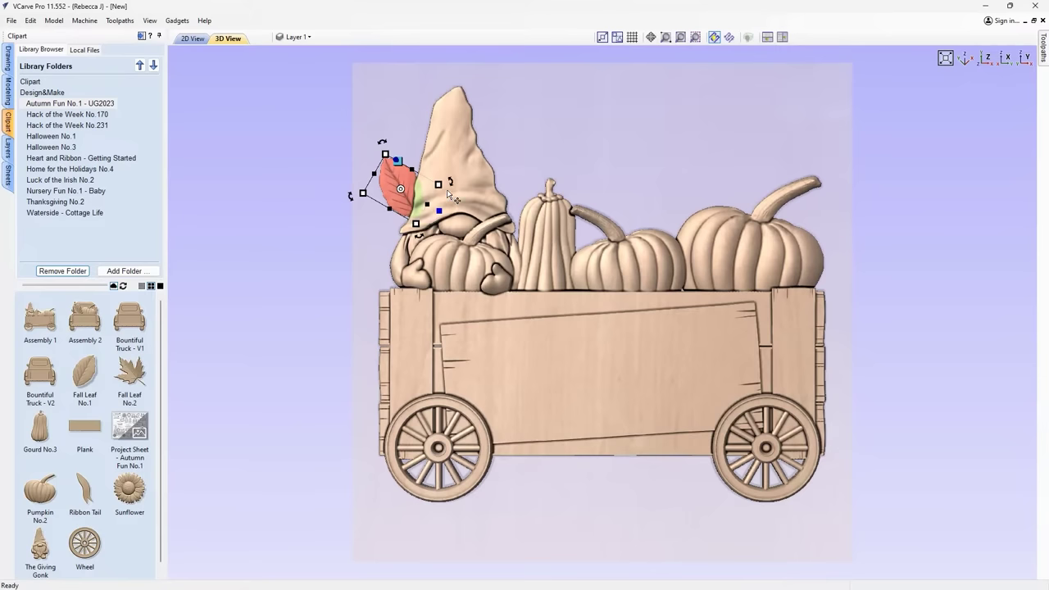
Adjust the leaf's base height and shape height so it sits well against the gonk's hat.
{"action": "left_click_drag", "start_coordinate": [529, 474], "coordinate": [725, 313]}
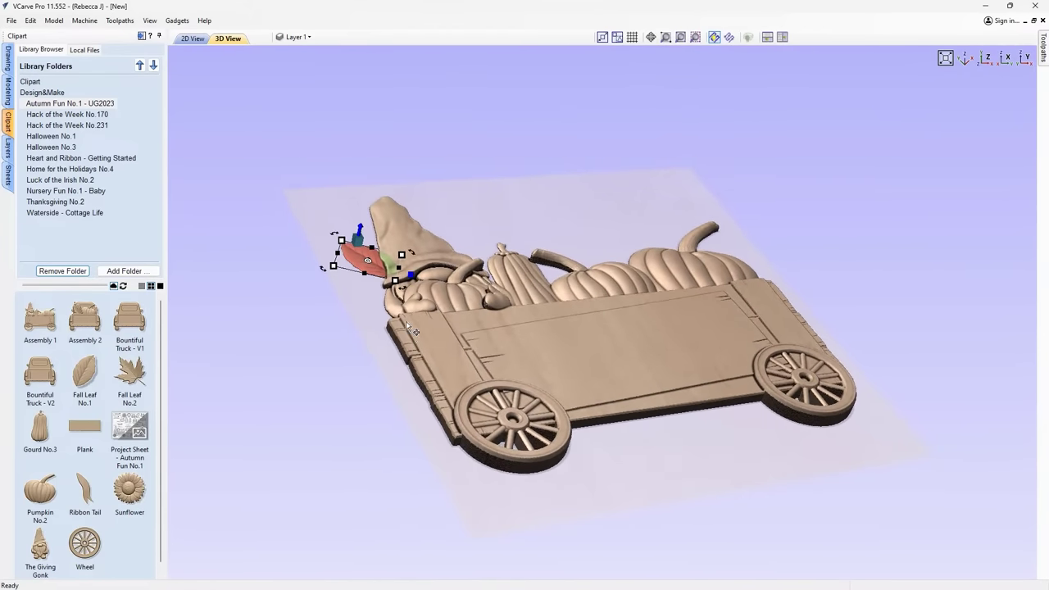
{"action": "left_click", "coordinate": [357, 243]}
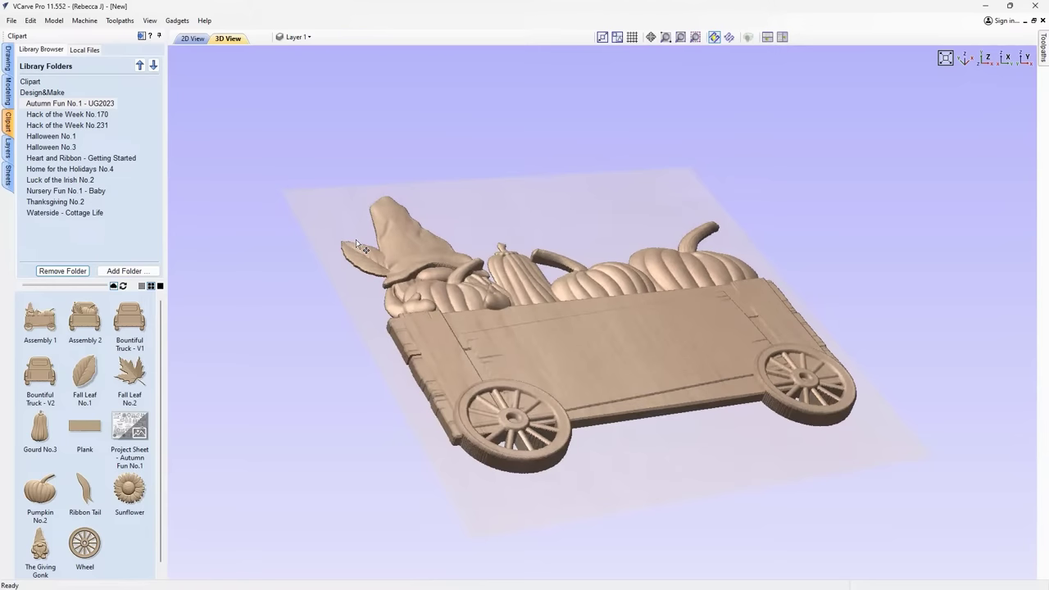
{"action": "left_click", "coordinate": [358, 244]}
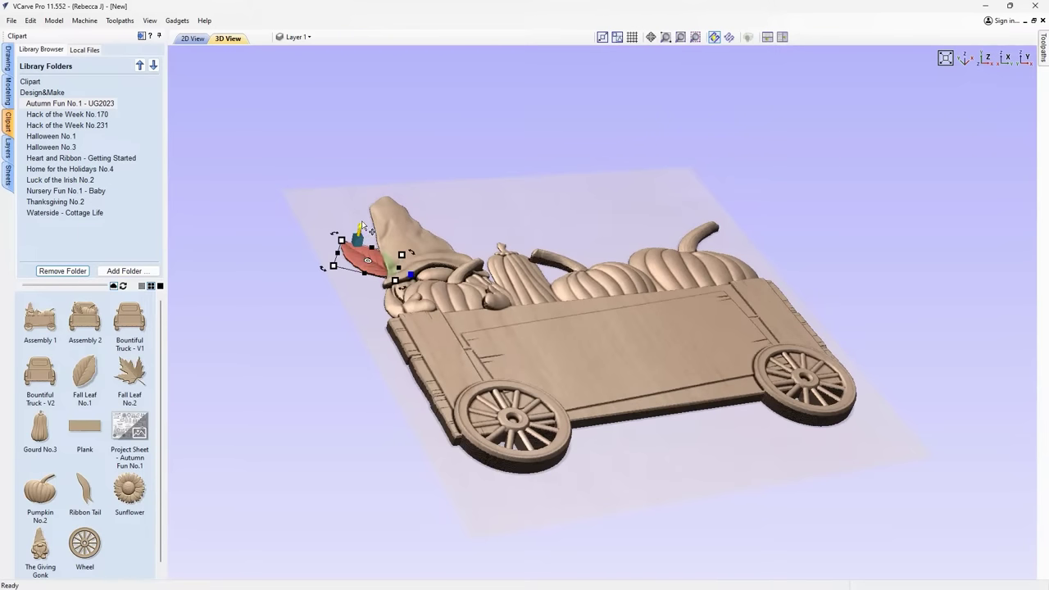
{"action": "left_click", "coordinate": [361, 222]}
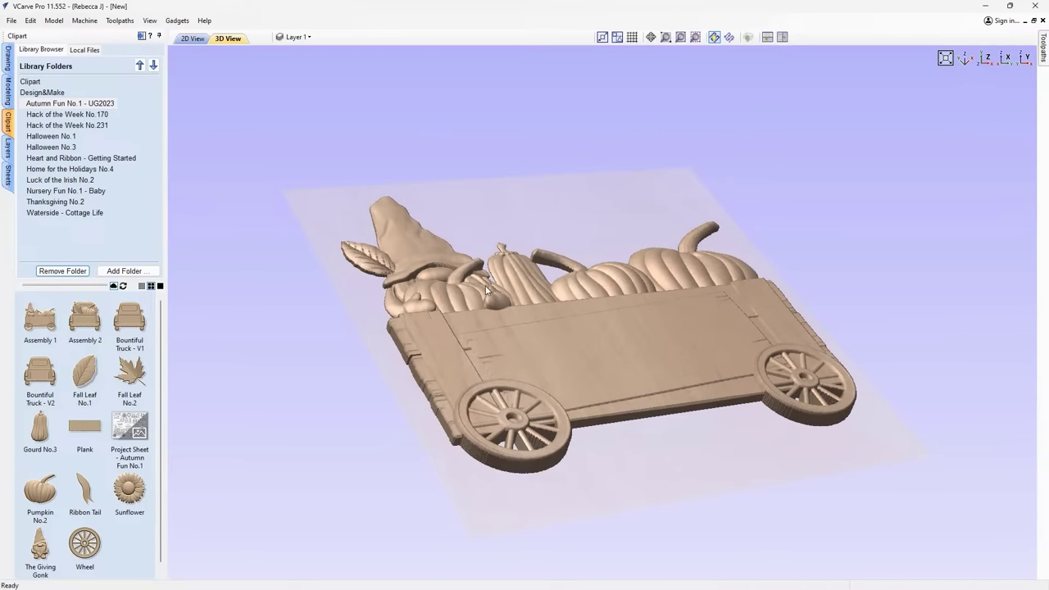
{"action": "left_click_drag", "start_coordinate": [486, 285], "coordinate": [627, 474]}
{"action": "scroll", "coordinate": [546, 398], "scroll_direction": "up", "scroll_amount": 3}
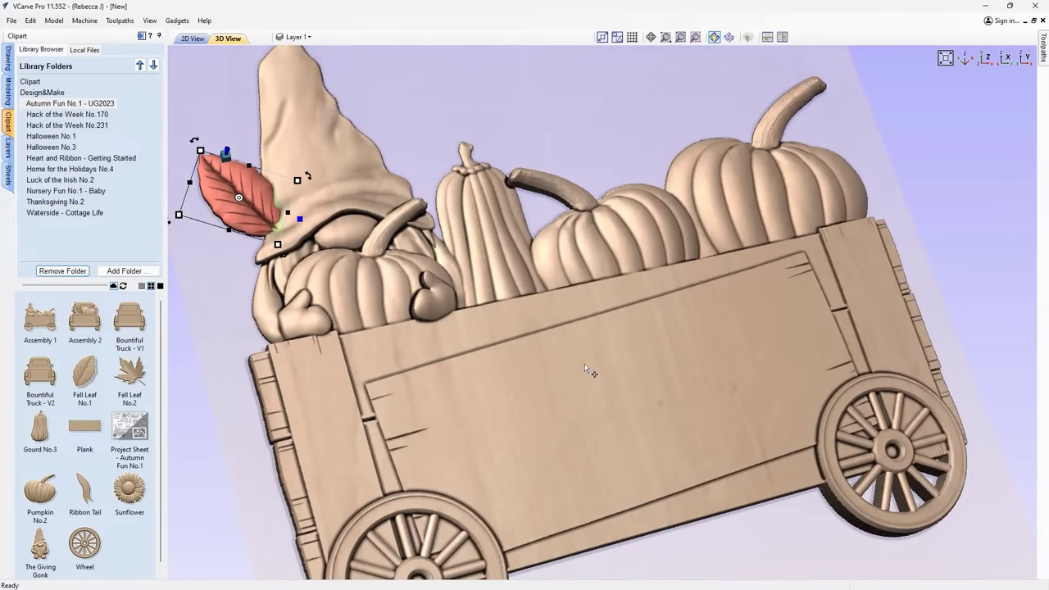
{"action": "scroll", "coordinate": [582, 324], "scroll_direction": "up", "scroll_amount": 5}
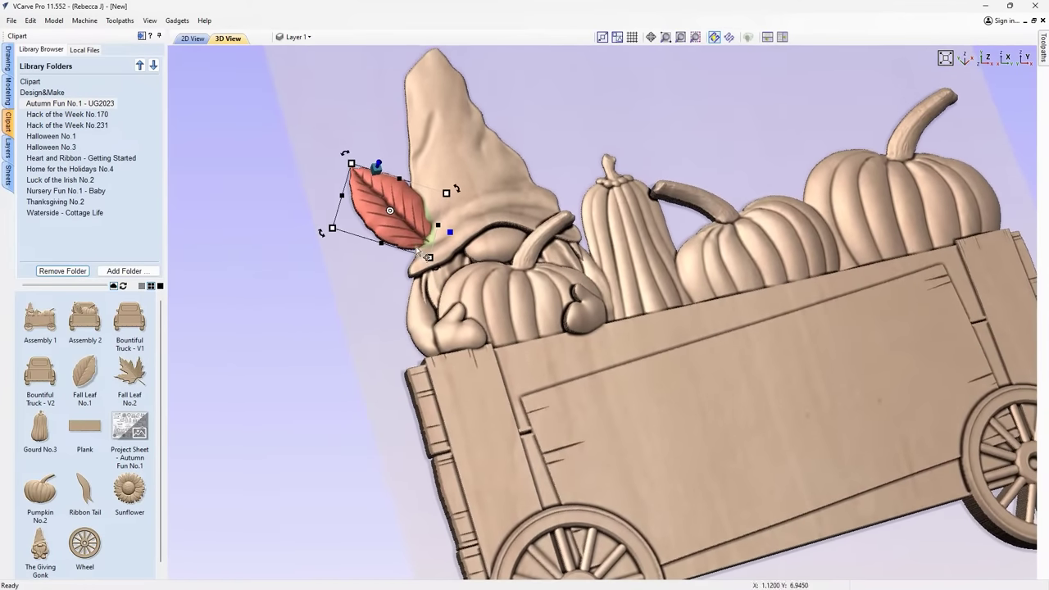
Examine how the leaf sits against the gonk's hat from several angles, ending in a straight top-down view.
{"action": "scroll", "coordinate": [549, 328], "scroll_direction": "down", "scroll_amount": 3}
{"action": "left_click_drag", "start_coordinate": [623, 296], "coordinate": [681, 349]}
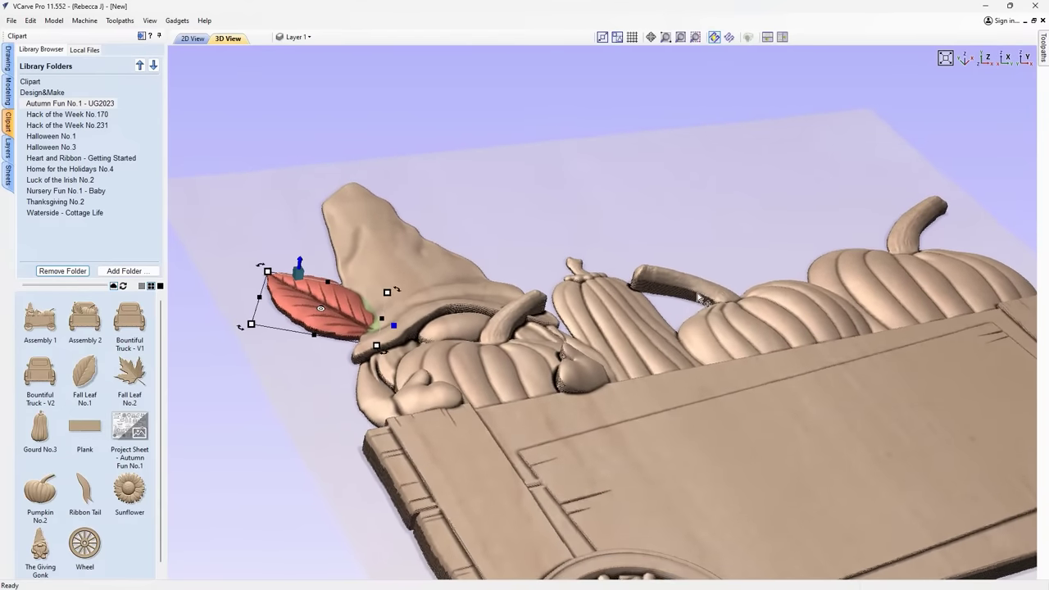
{"action": "scroll", "coordinate": [677, 352], "scroll_direction": "up", "scroll_amount": 3}
{"action": "scroll", "coordinate": [700, 252], "scroll_direction": "down", "scroll_amount": 3}
{"action": "scroll", "coordinate": [642, 404], "scroll_direction": "up", "scroll_amount": 4}
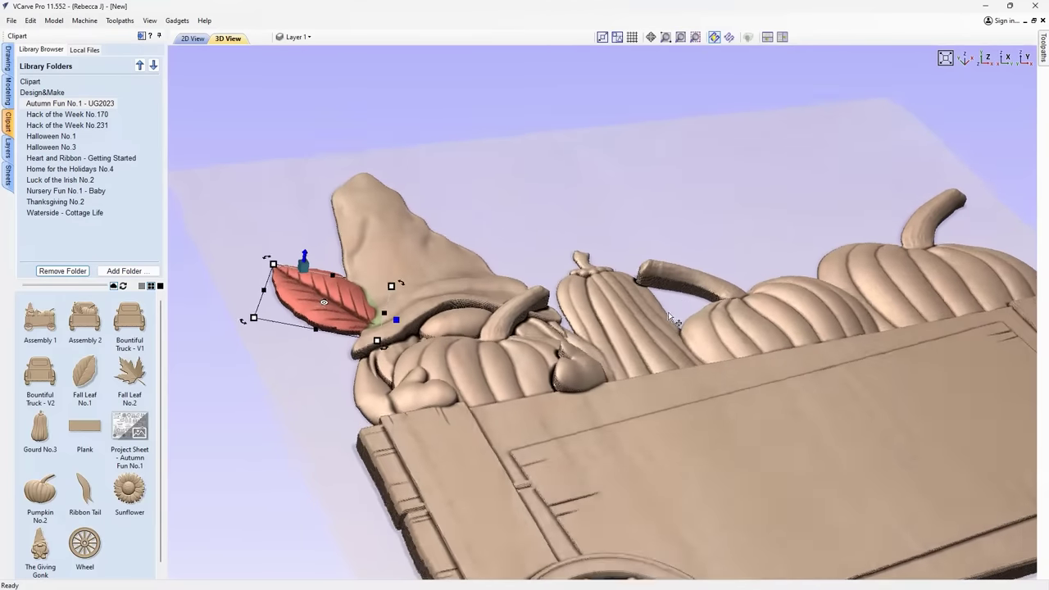
{"action": "left_click_drag", "start_coordinate": [641, 402], "coordinate": [358, 205]}
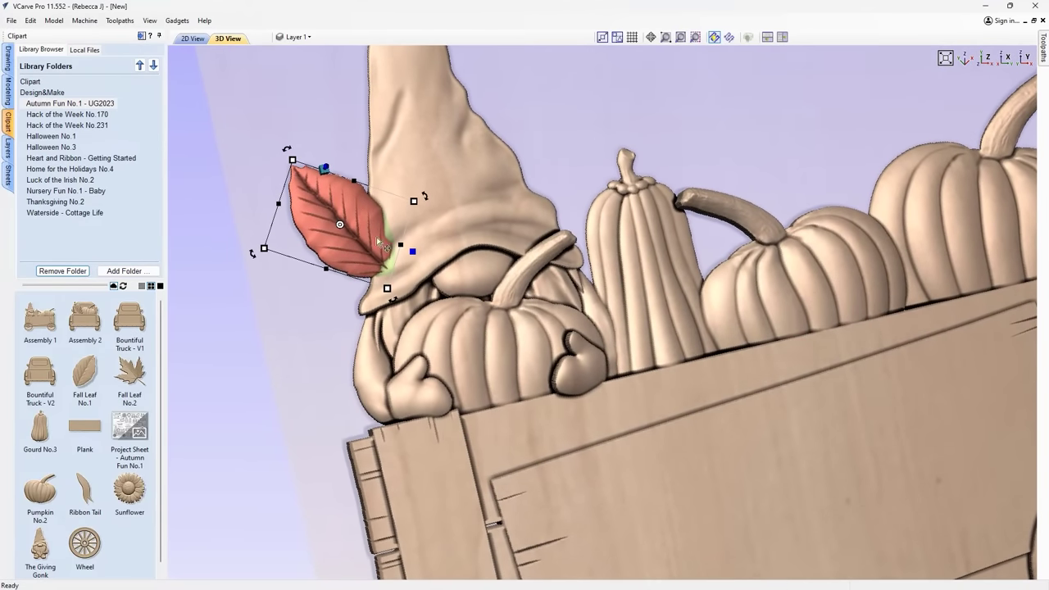
{"action": "left_click", "coordinate": [986, 58]}
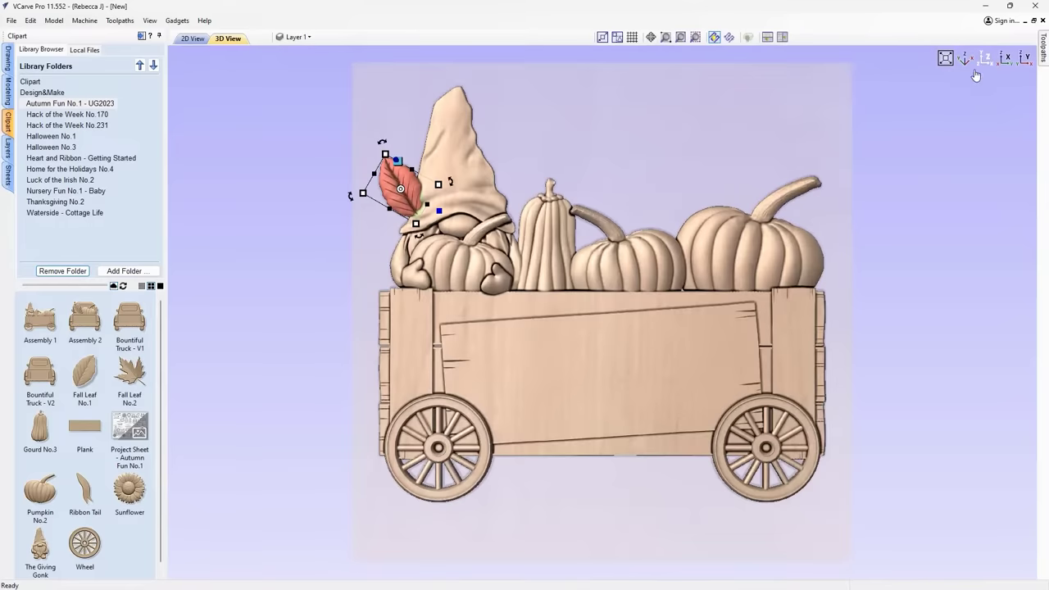
Enable Tilt on the leaf, set its anchor and direction, and apply a slight tilt angle.
{"action": "left_click", "coordinate": [439, 210]}
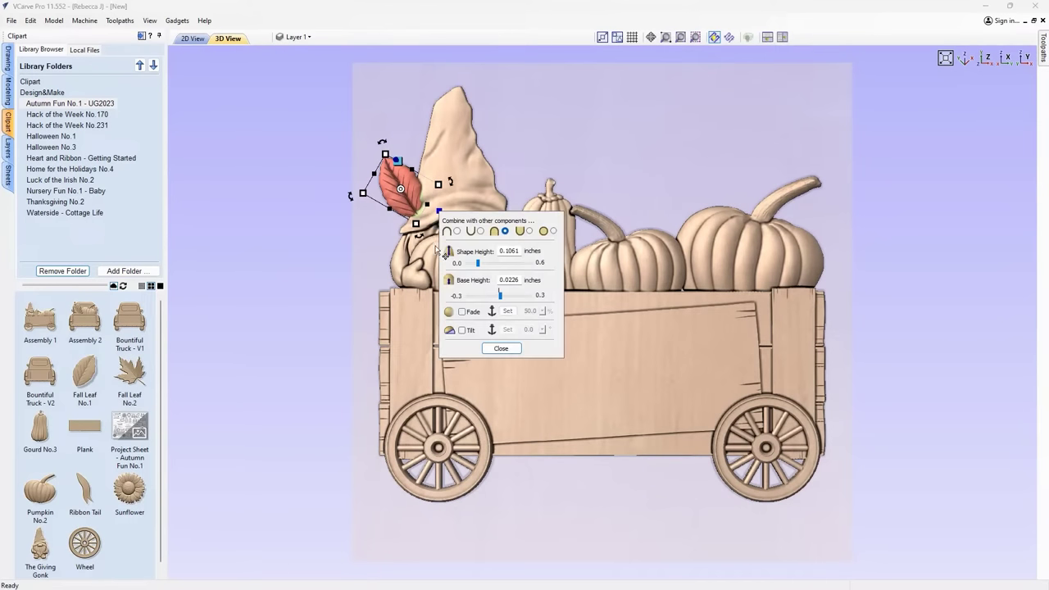
{"action": "left_click_drag", "start_coordinate": [468, 219], "coordinate": [582, 124]}
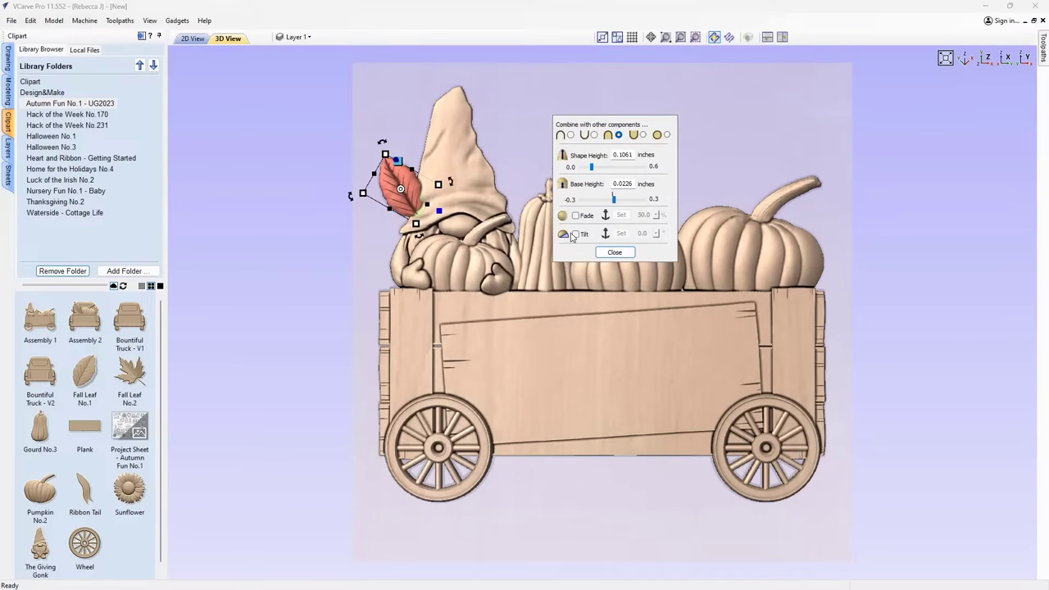
{"action": "left_click", "coordinate": [606, 233]}
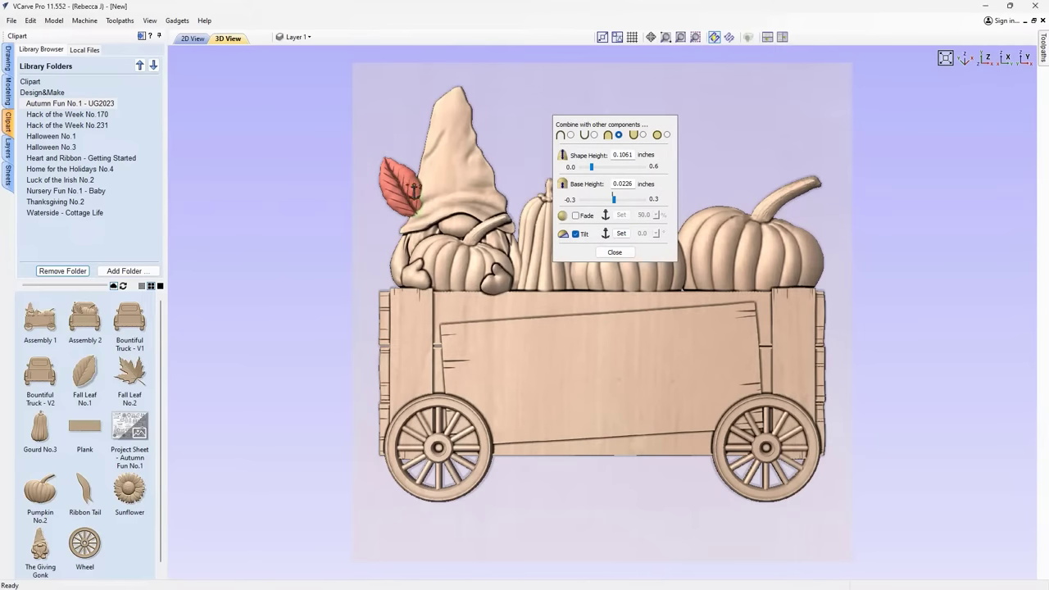
{"action": "left_click", "coordinate": [439, 245]}
{"action": "left_click", "coordinate": [656, 233]}
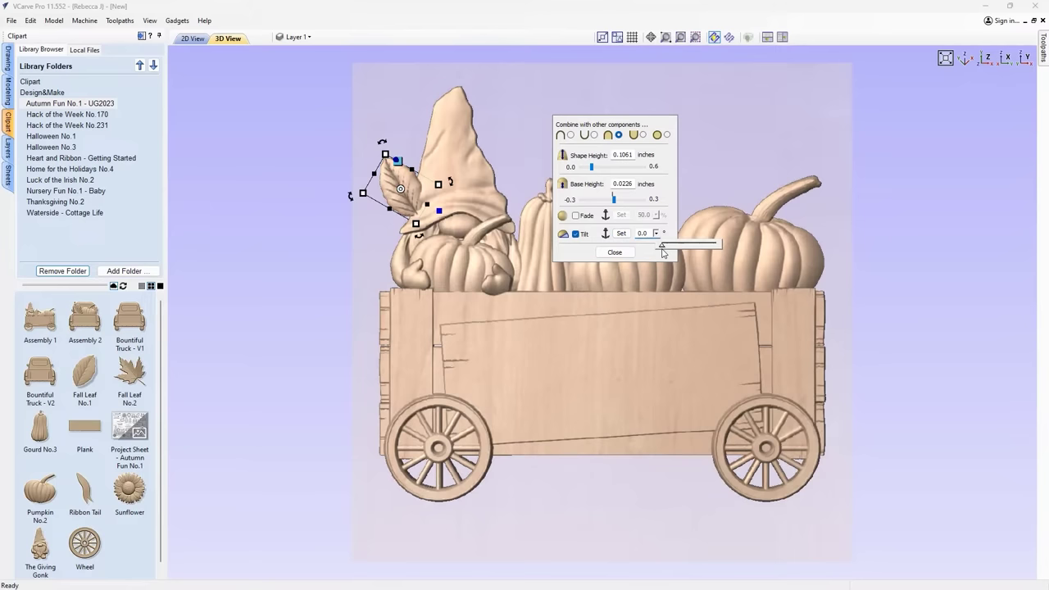
{"action": "left_click_drag", "start_coordinate": [662, 248], "coordinate": [668, 249]}
{"action": "left_click", "coordinate": [658, 236]}
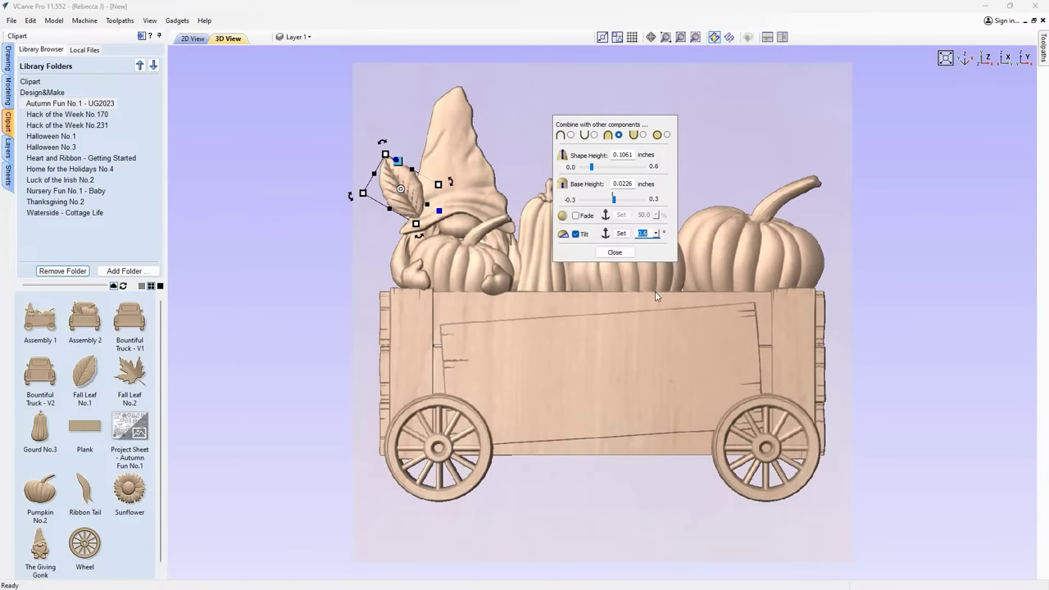
{"action": "left_click", "coordinate": [615, 251]}
Check the tilted leaf in 3D and scale it down slightly, keeping its stem end at the gonk's hat brim.
{"action": "left_click_drag", "start_coordinate": [546, 343], "coordinate": [451, 302]}
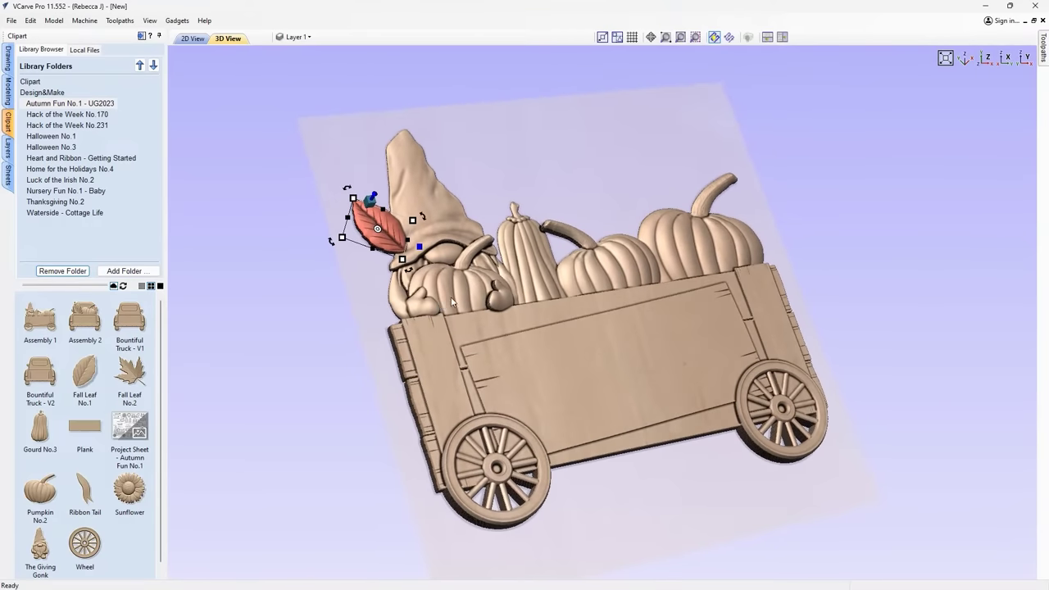
{"action": "scroll", "coordinate": [452, 302], "scroll_direction": "up", "scroll_amount": 5}
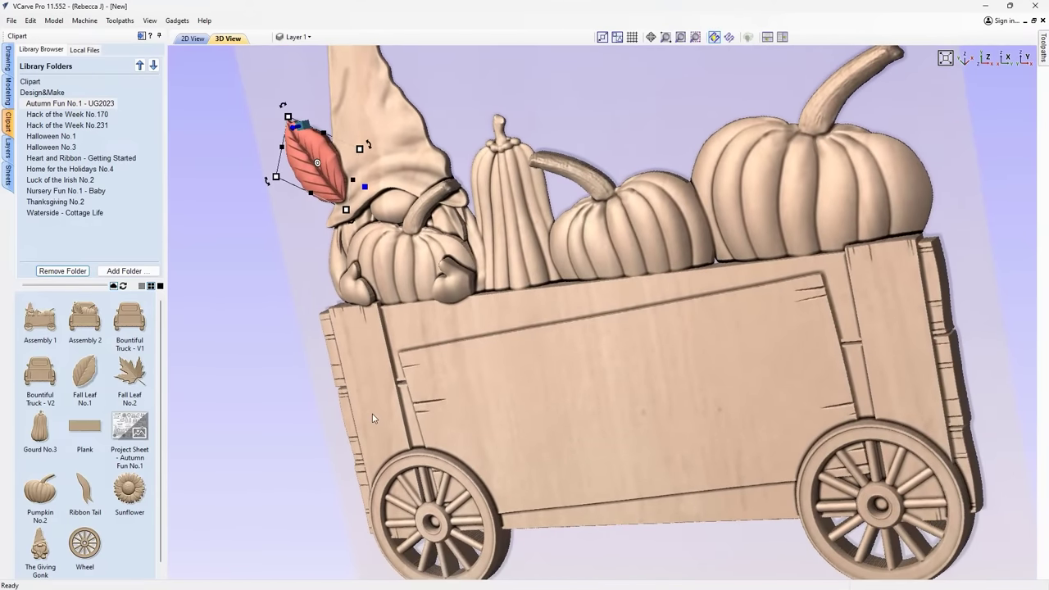
{"action": "left_click_drag", "start_coordinate": [372, 418], "coordinate": [565, 368]}
{"action": "scroll", "coordinate": [525, 361], "scroll_direction": "down", "scroll_amount": 3}
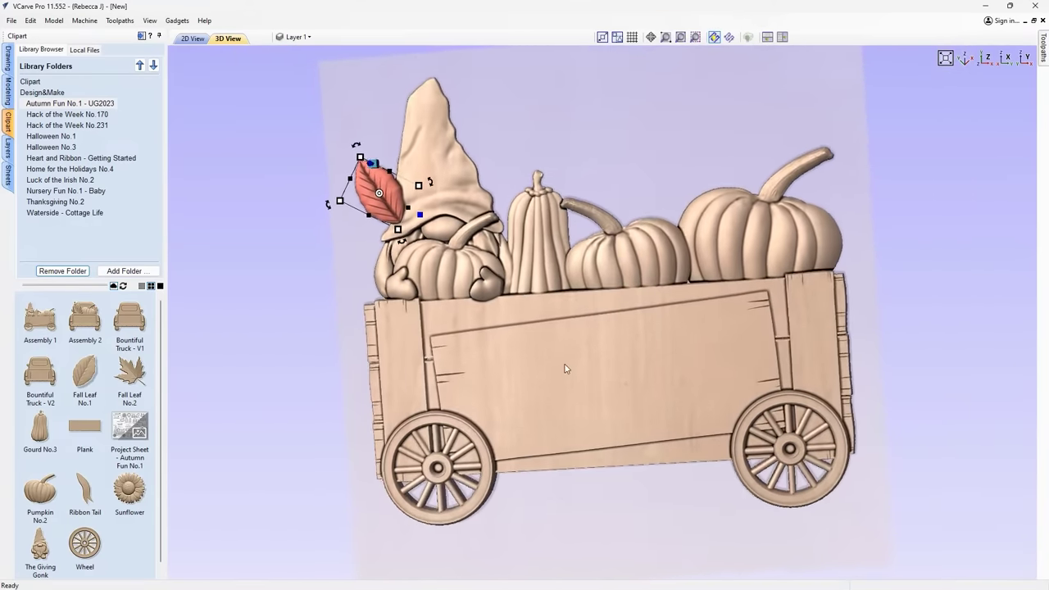
{"action": "left_click", "coordinate": [986, 58]}
{"action": "left_click", "coordinate": [667, 149]}
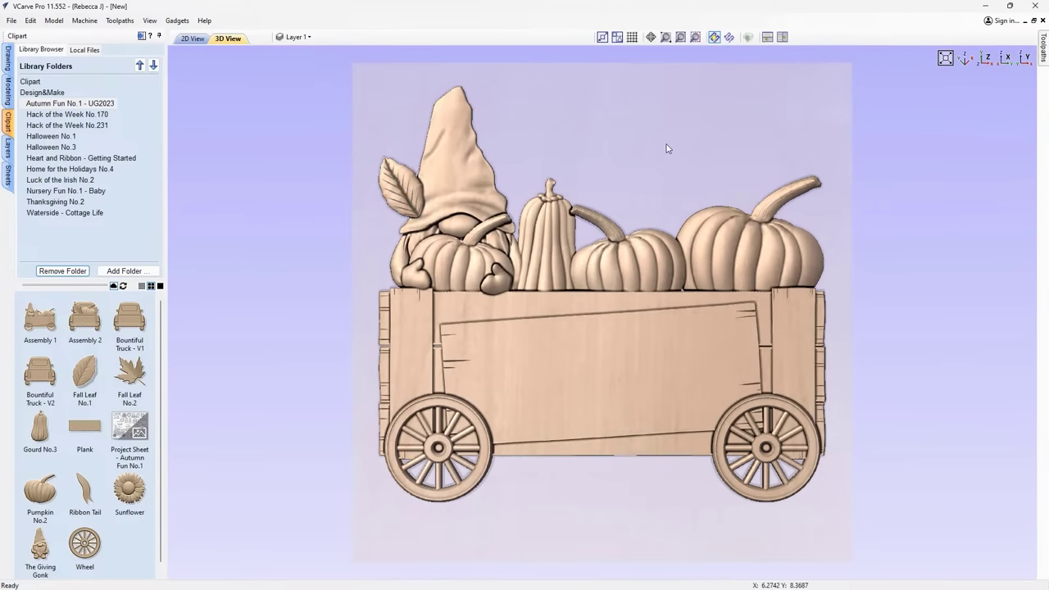
{"action": "left_click", "coordinate": [396, 192]}
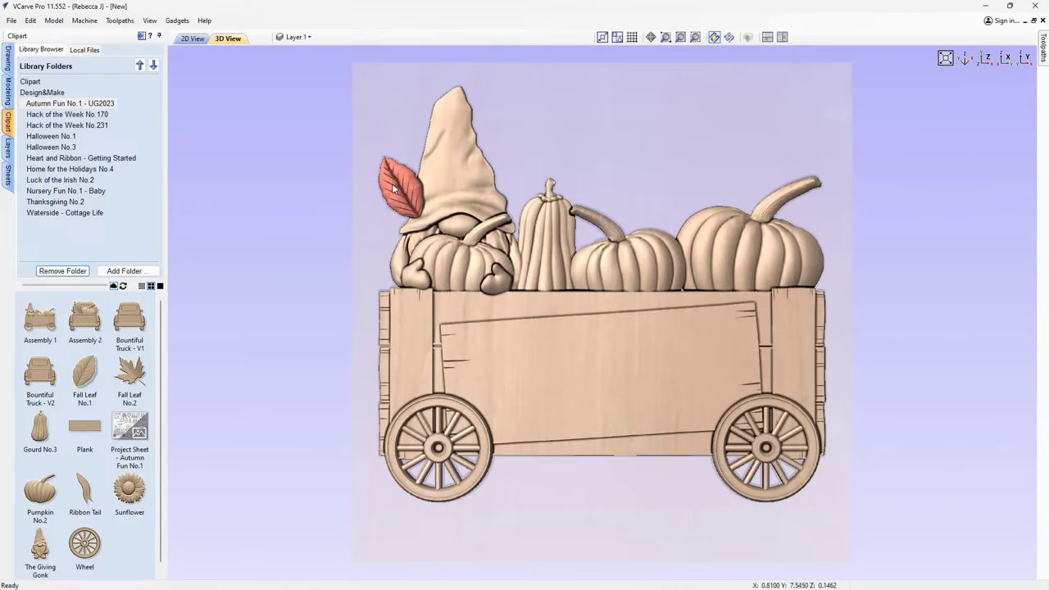
{"action": "left_click_drag", "start_coordinate": [379, 155], "coordinate": [384, 164]}
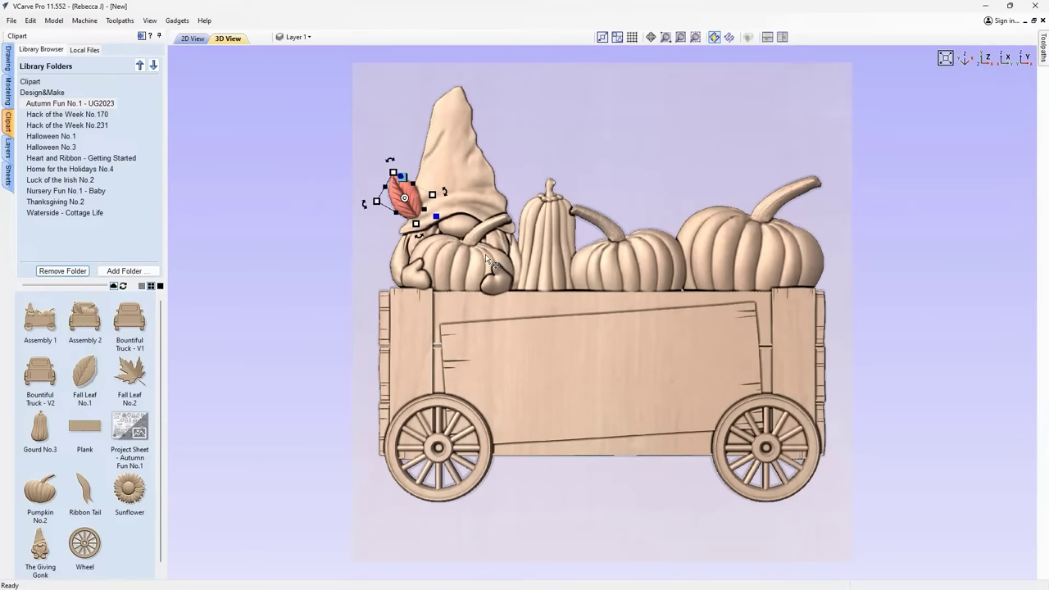
{"action": "scroll", "coordinate": [546, 278], "scroll_direction": "up", "scroll_amount": 5}
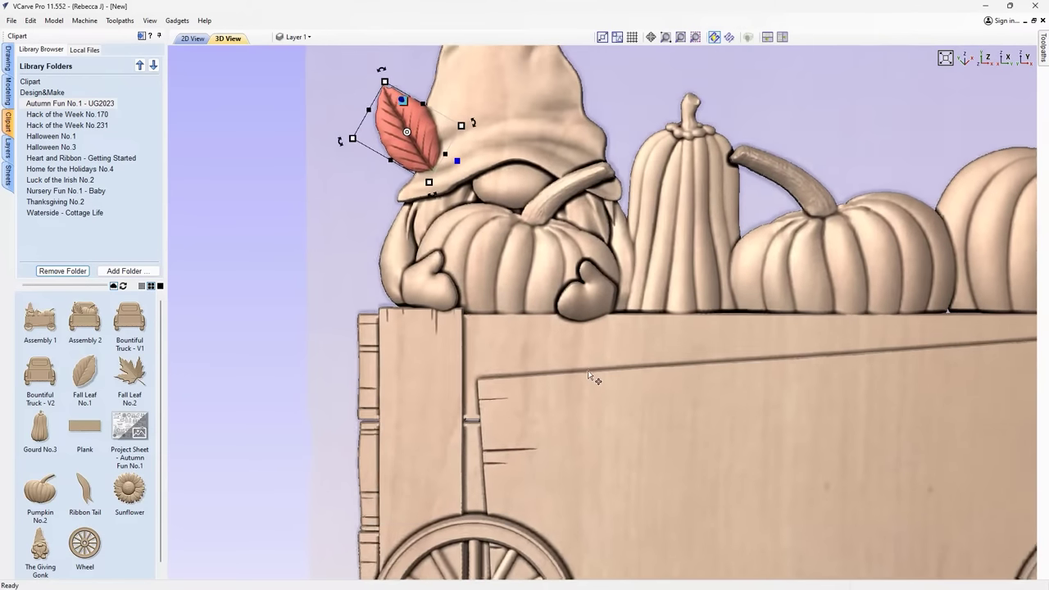
{"action": "left_click_drag", "start_coordinate": [649, 332], "coordinate": [640, 273]}
{"action": "left_click", "coordinate": [985, 57]}
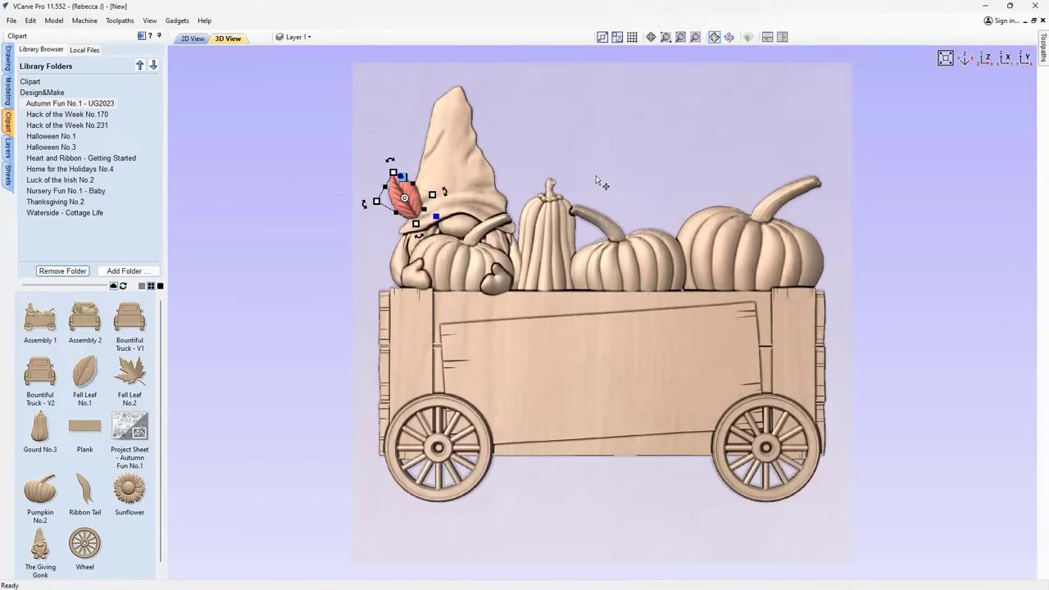
{"action": "key", "text": "Escape"}
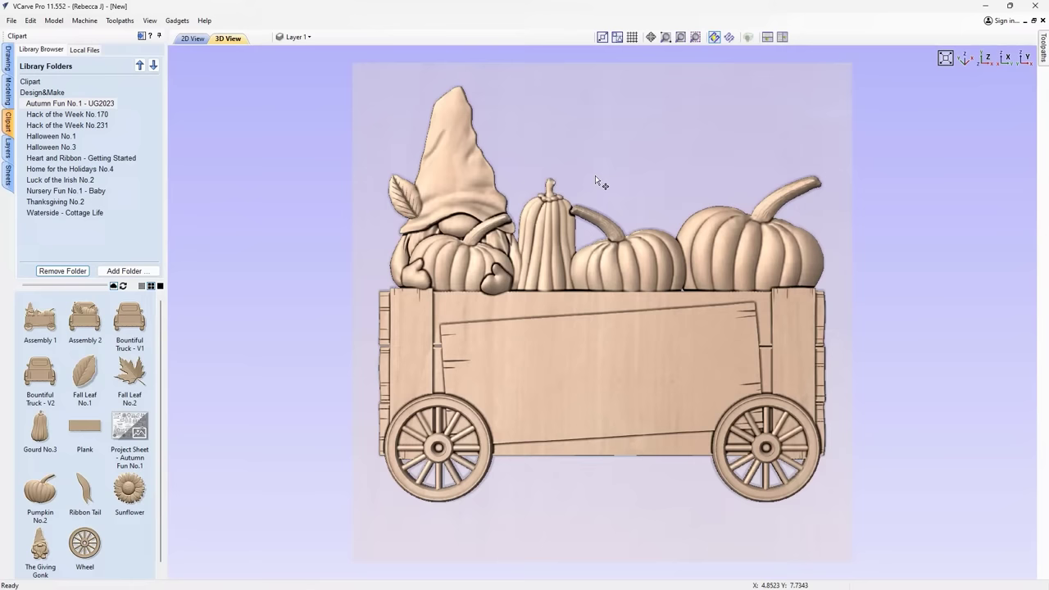
Rotate the leaf slightly so its tip leans a little further away from the gonk's hat.
{"action": "left_click", "coordinate": [407, 212]}
{"action": "left_click", "coordinate": [402, 207]}
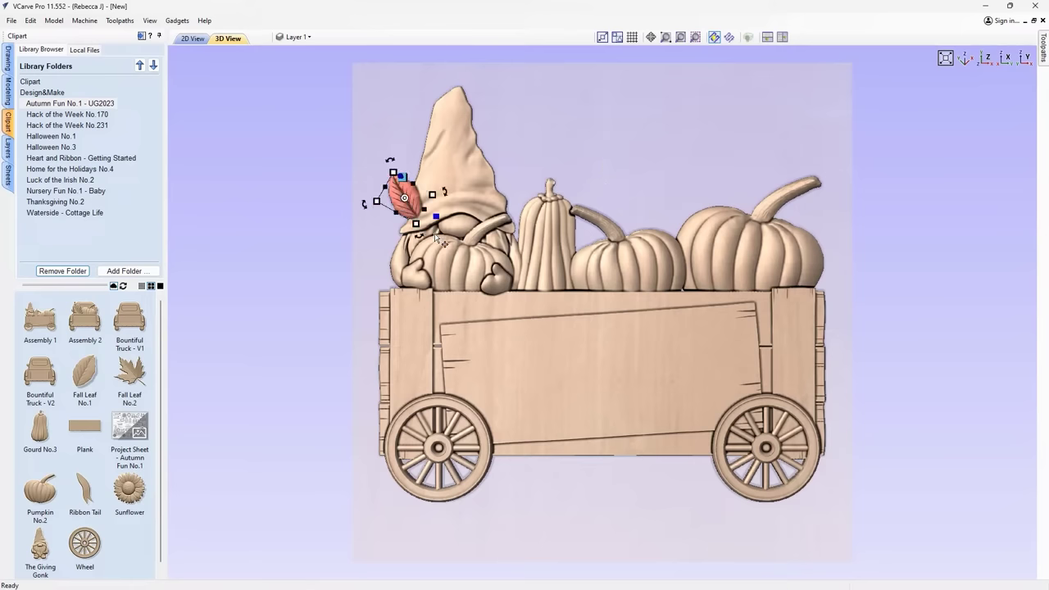
{"action": "key", "text": "Escape"}
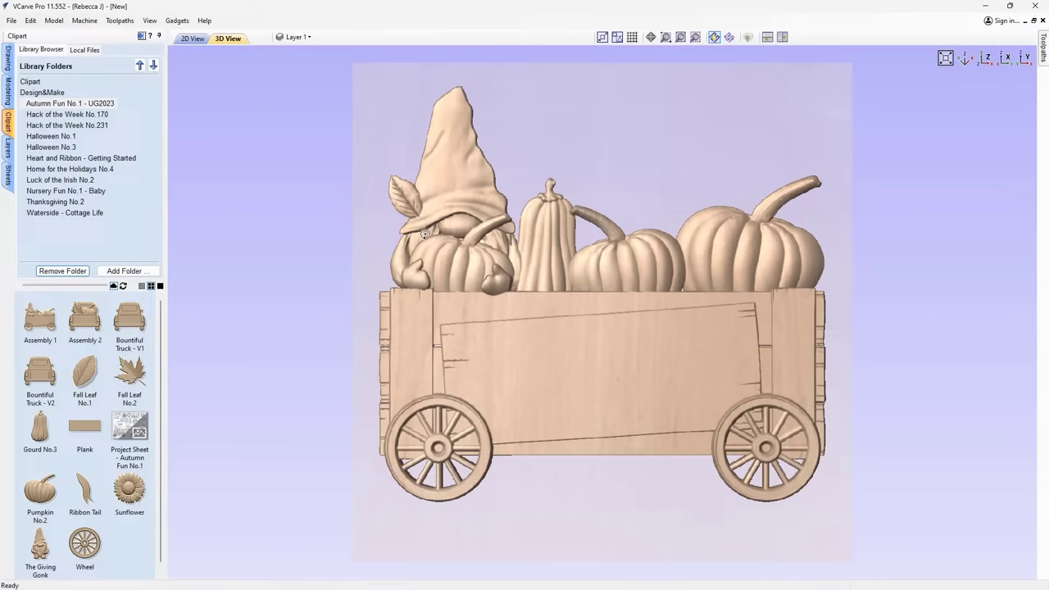
{"action": "key", "text": "ctrl+z"}
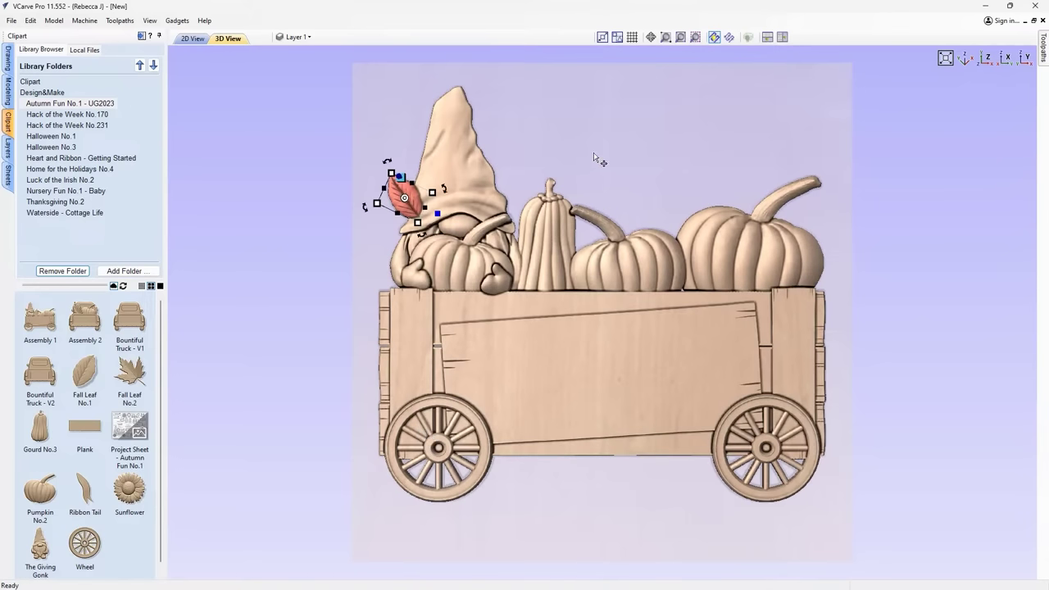
{"action": "key", "text": "Escape"}
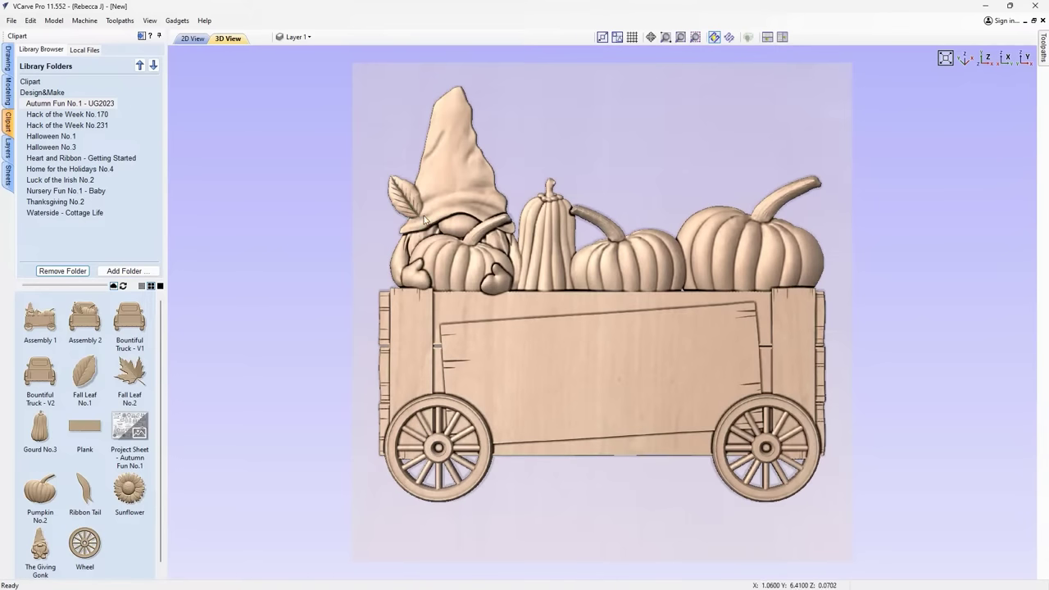
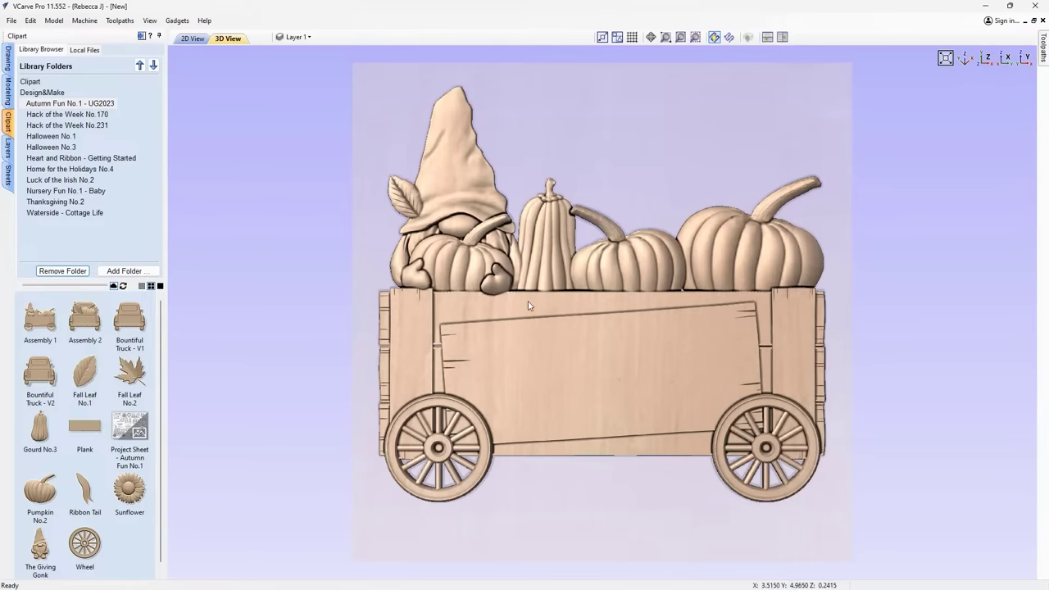
Select all the wagon body's planks and front panel together and reduce their height by raising the lower edge.
{"action": "left_click", "coordinate": [387, 319]}
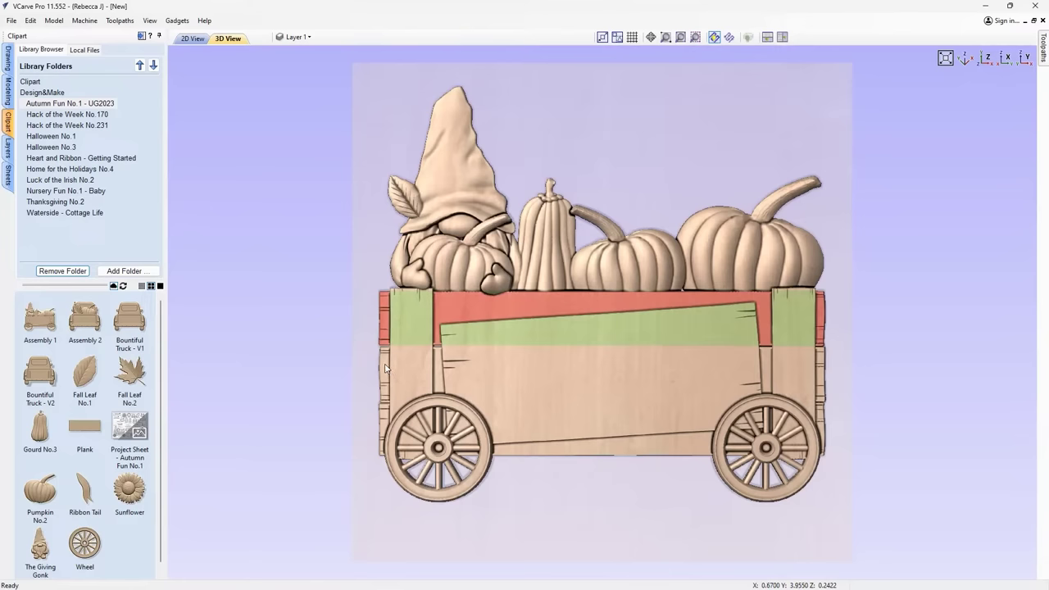
{"action": "left_click", "coordinate": [386, 368]}
{"action": "left_click", "coordinate": [386, 331], "text": "shift"}
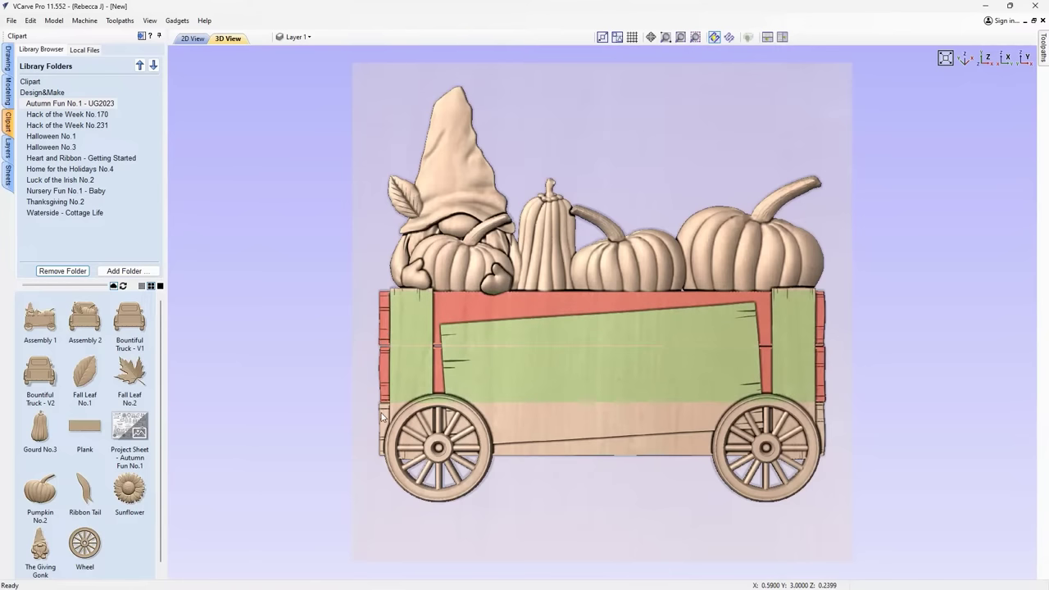
{"action": "left_click", "coordinate": [382, 418], "text": "shift"}
{"action": "left_click", "coordinate": [418, 296], "text": "shift"}
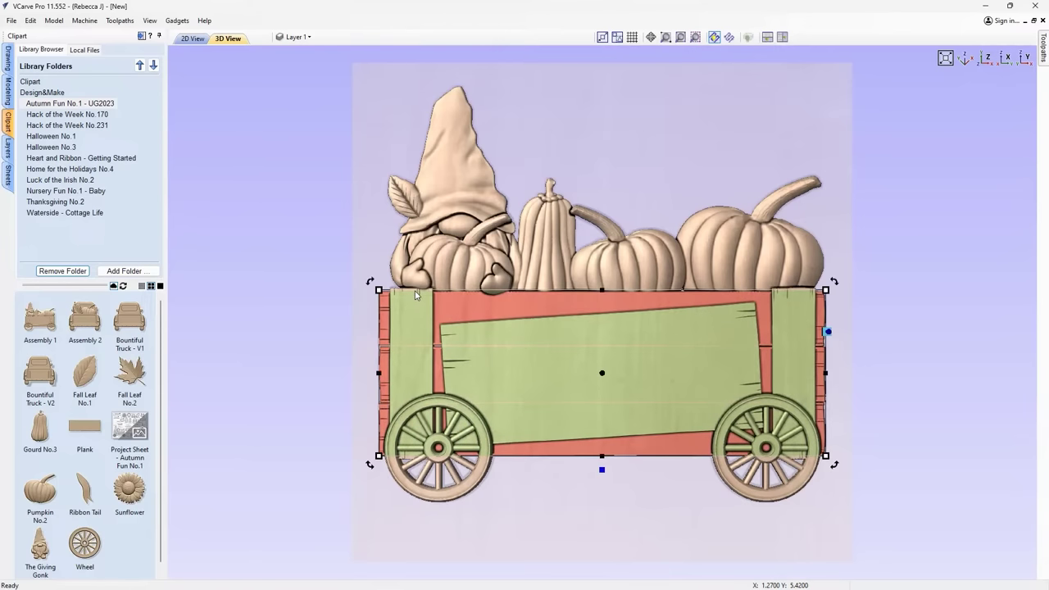
{"action": "left_click", "coordinate": [784, 322], "text": "shift"}
{"action": "left_click", "coordinate": [650, 354], "text": "shift"}
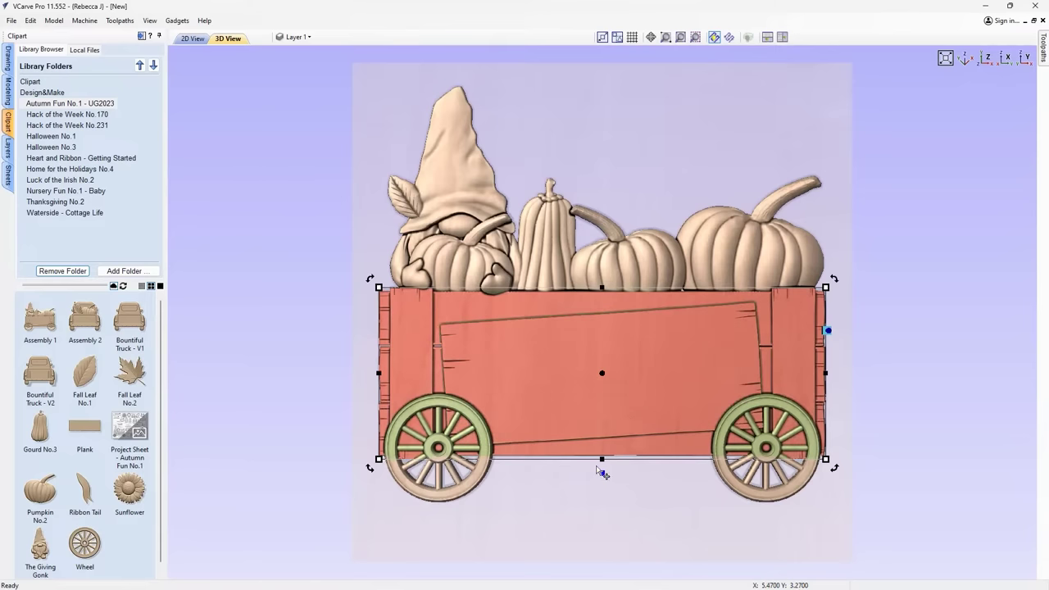
{"action": "left_click_drag", "start_coordinate": [602, 457], "coordinate": [604, 439]}
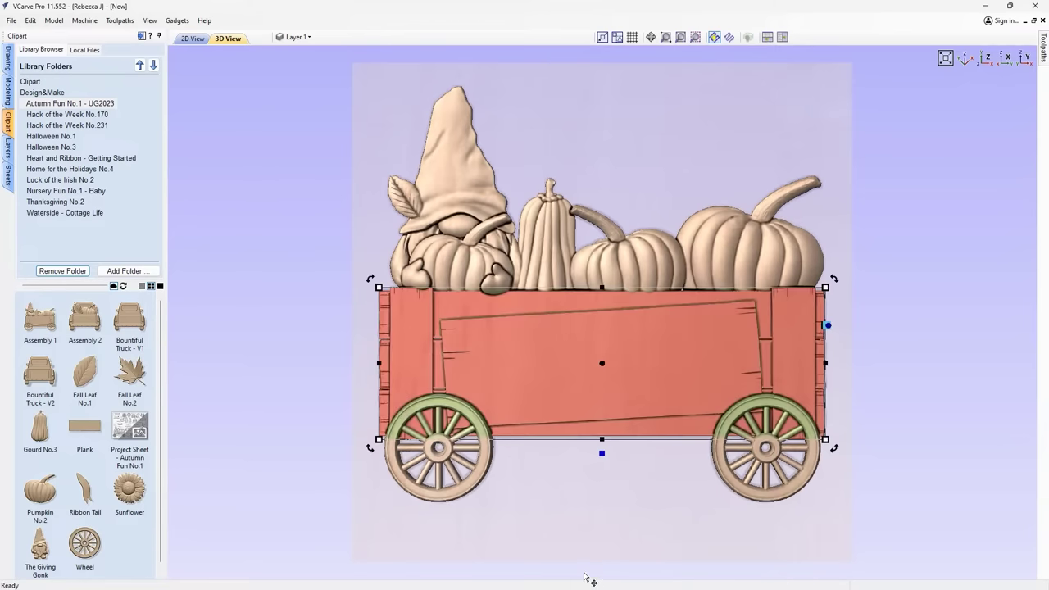
{"action": "left_click", "coordinate": [556, 553]}
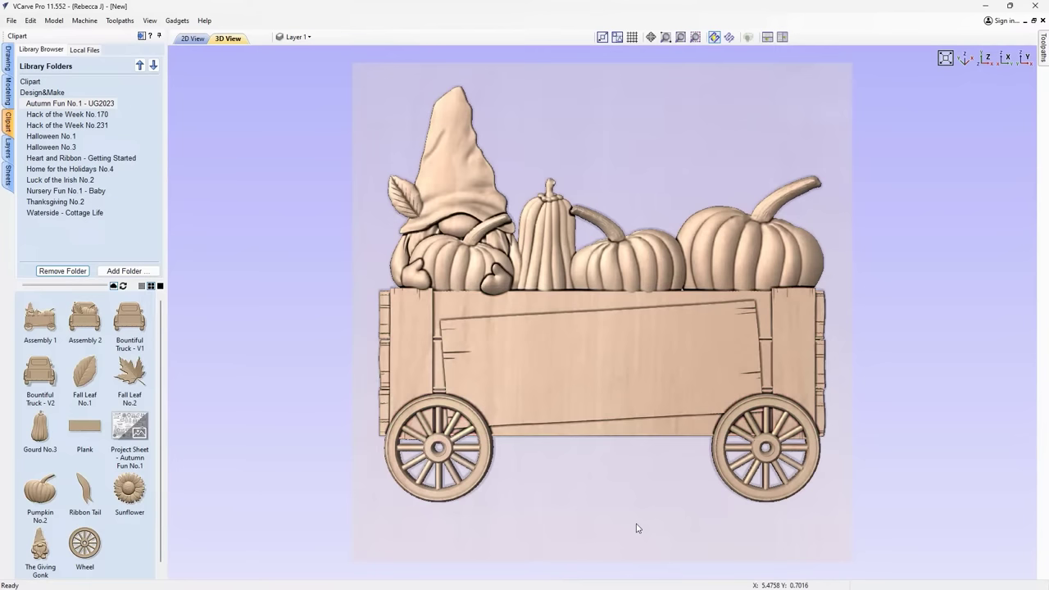
Select both wagon wheels and nudge them upward to suit the shortened wagon body.
{"action": "left_click", "coordinate": [716, 472]}
{"action": "left_click", "coordinate": [472, 477], "text": "shift"}
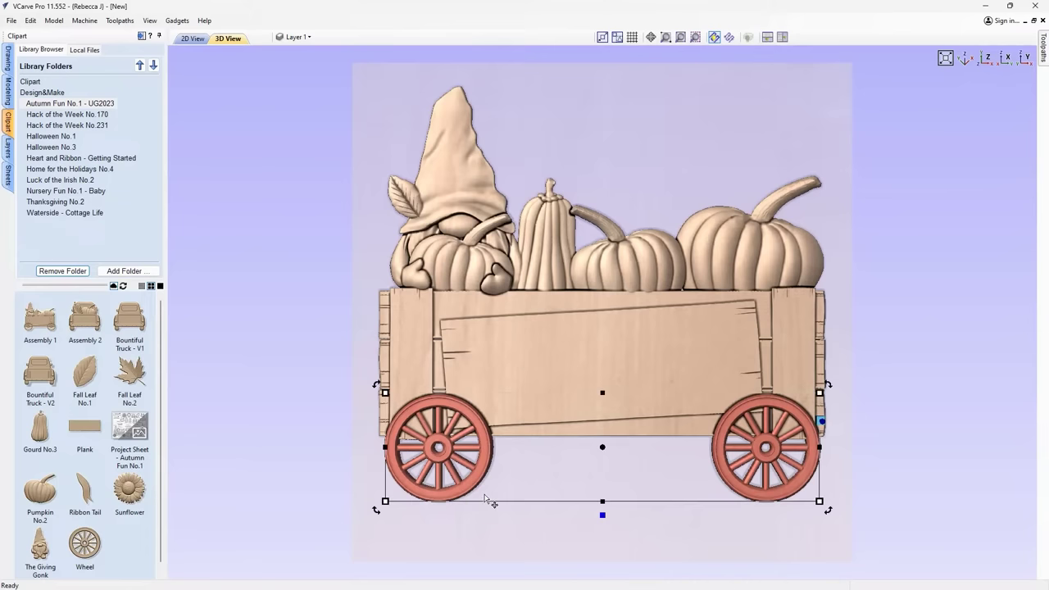
{"action": "key", "text": "Up"}
{"action": "key", "text": "Up"}
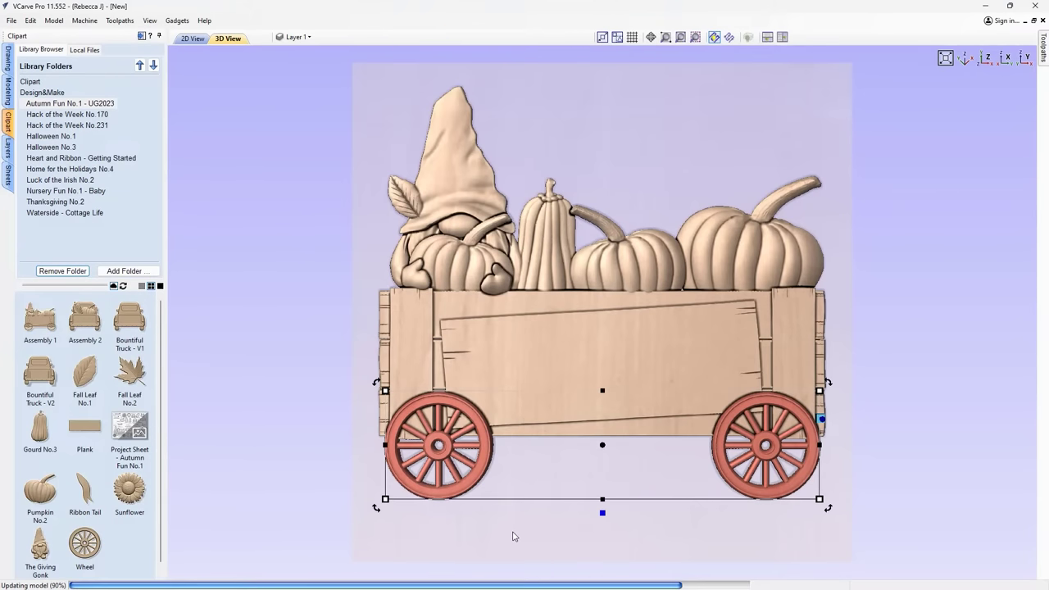
{"action": "key", "text": "Up"}
{"action": "key", "text": "Up"}
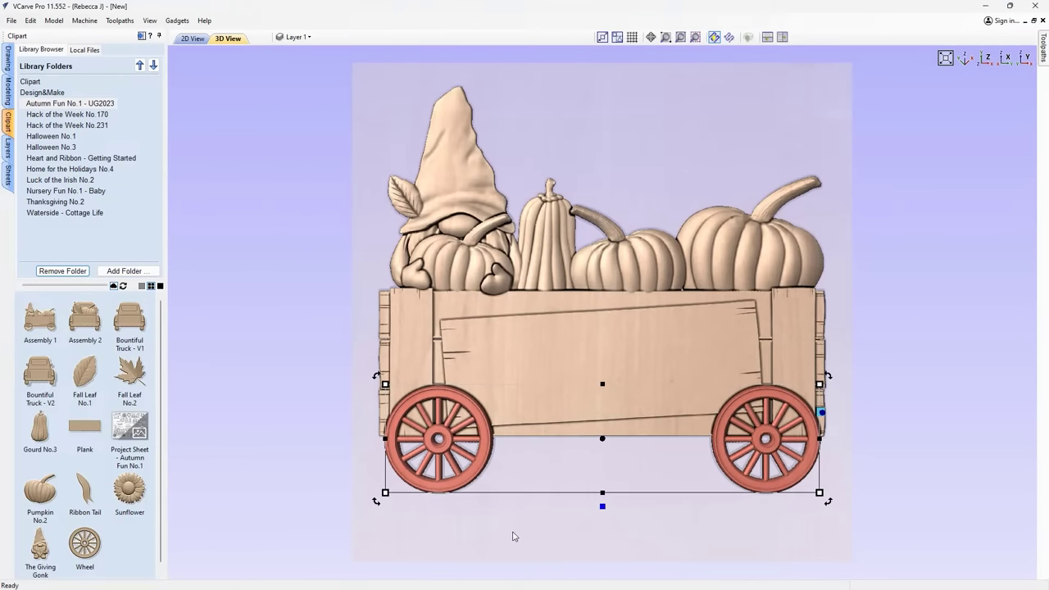
{"action": "key", "text": "Up"}
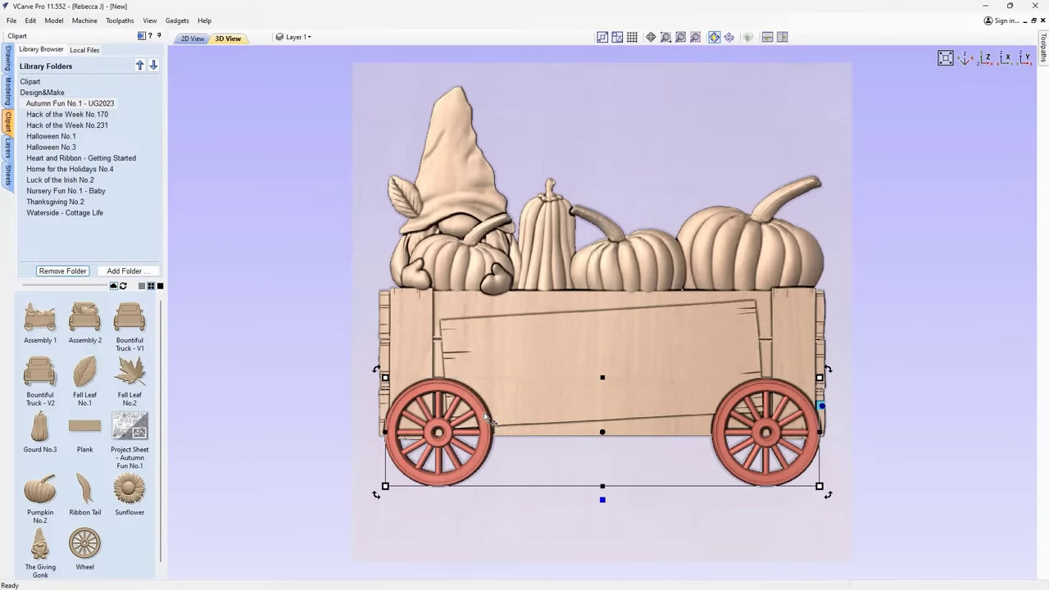
{"action": "left_click", "coordinate": [818, 540]}
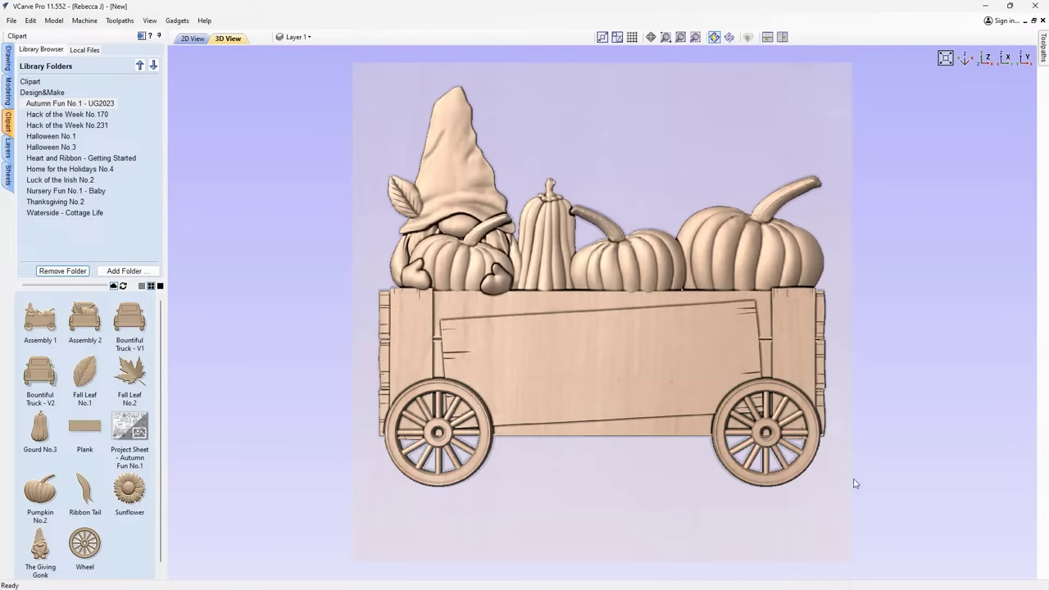
{"action": "left_click_drag", "start_coordinate": [631, 490], "coordinate": [590, 410]}
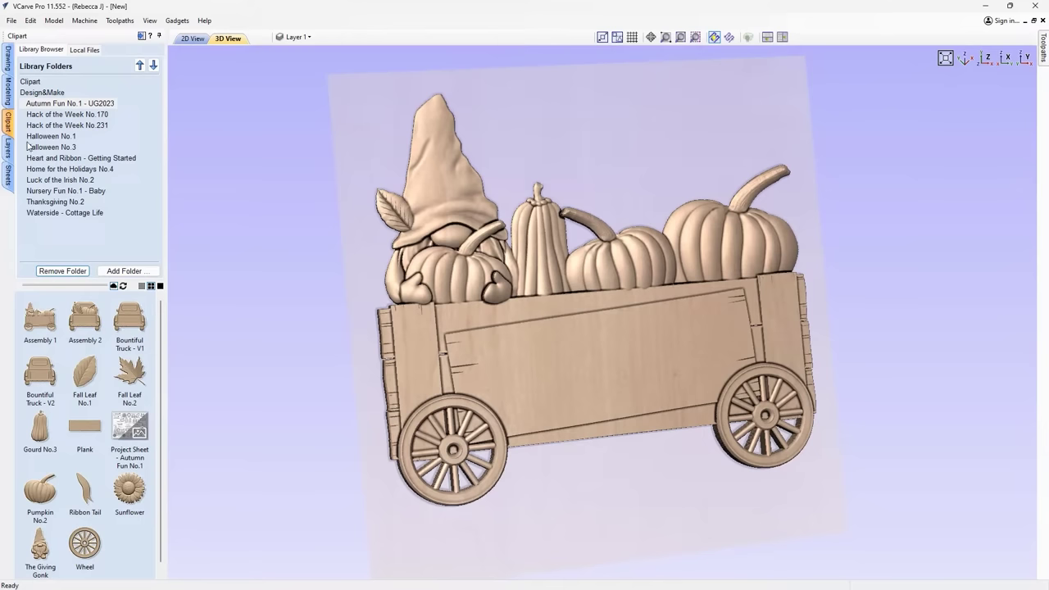
Raise the base height of the Level 1 wagon components to 0.192 inches and check the result in the 3D view.
{"action": "left_click", "coordinate": [9, 94]}
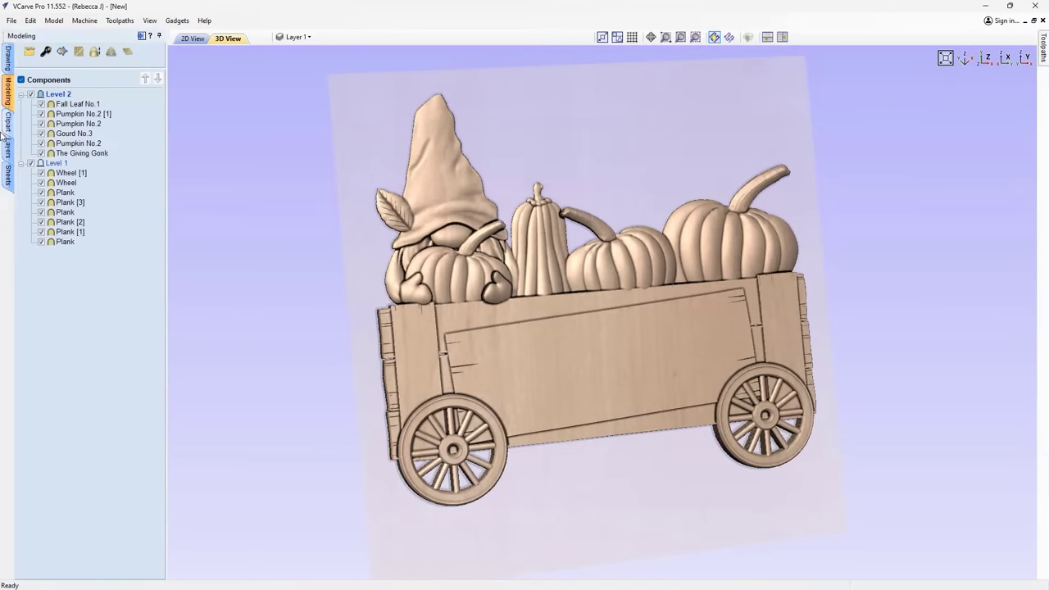
{"action": "left_click", "coordinate": [56, 164]}
{"action": "left_click", "coordinate": [58, 164]}
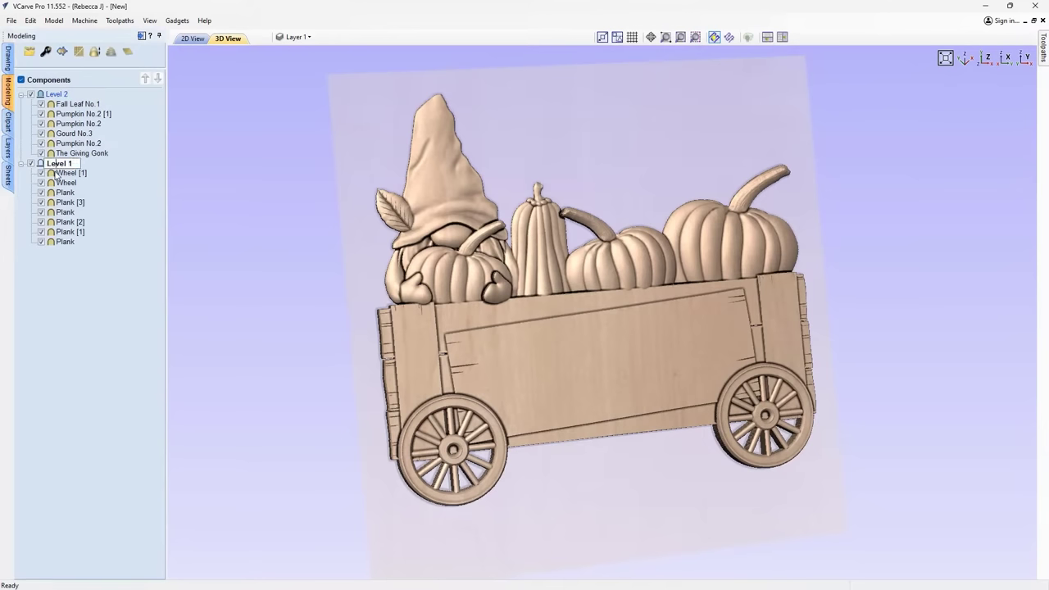
{"action": "left_click", "coordinate": [45, 50]}
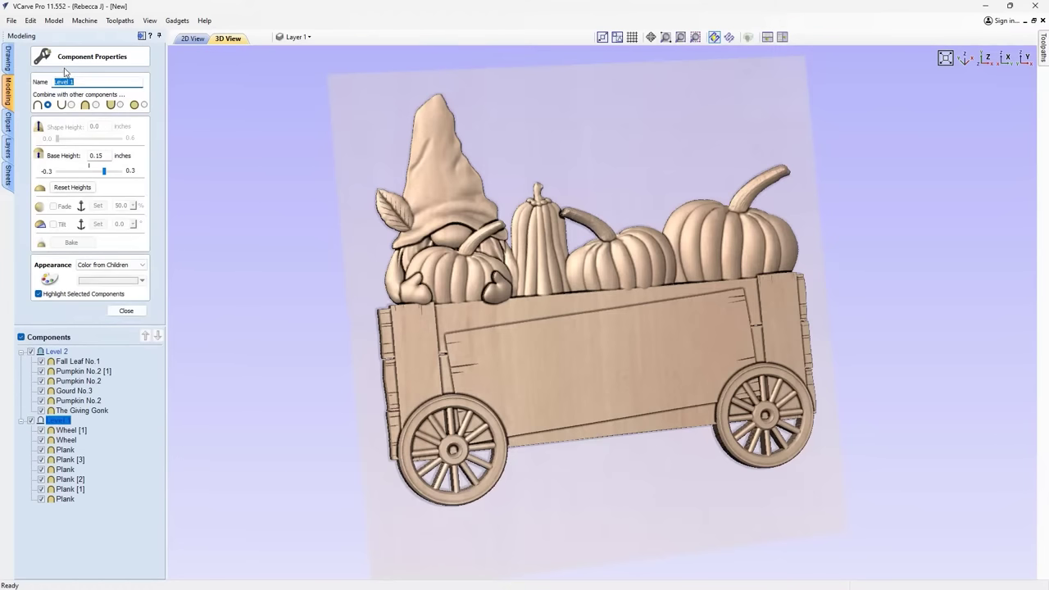
{"action": "key", "text": "Return"}
{"action": "left_click_drag", "start_coordinate": [109, 178], "coordinate": [109, 177]}
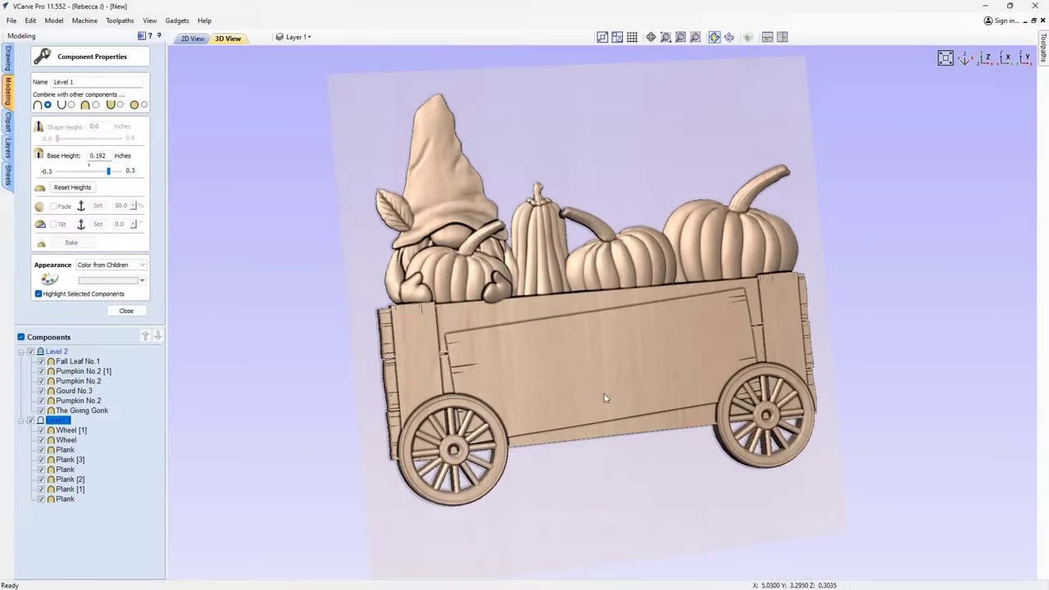
{"action": "left_click_drag", "start_coordinate": [355, 316], "coordinate": [507, 464]}
{"action": "left_click", "coordinate": [987, 58]}
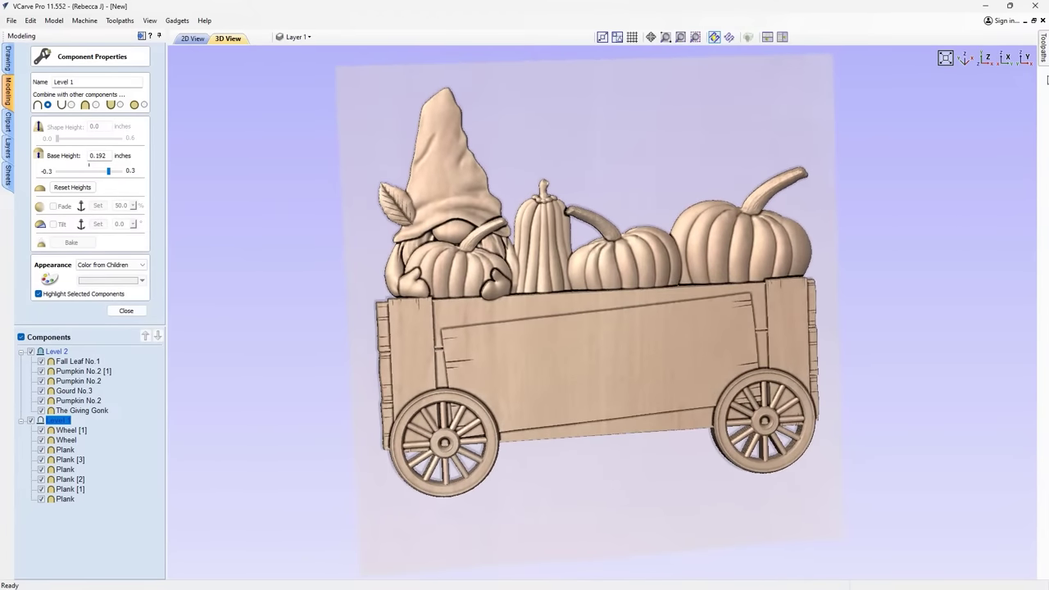
{"action": "left_click", "coordinate": [126, 310]}
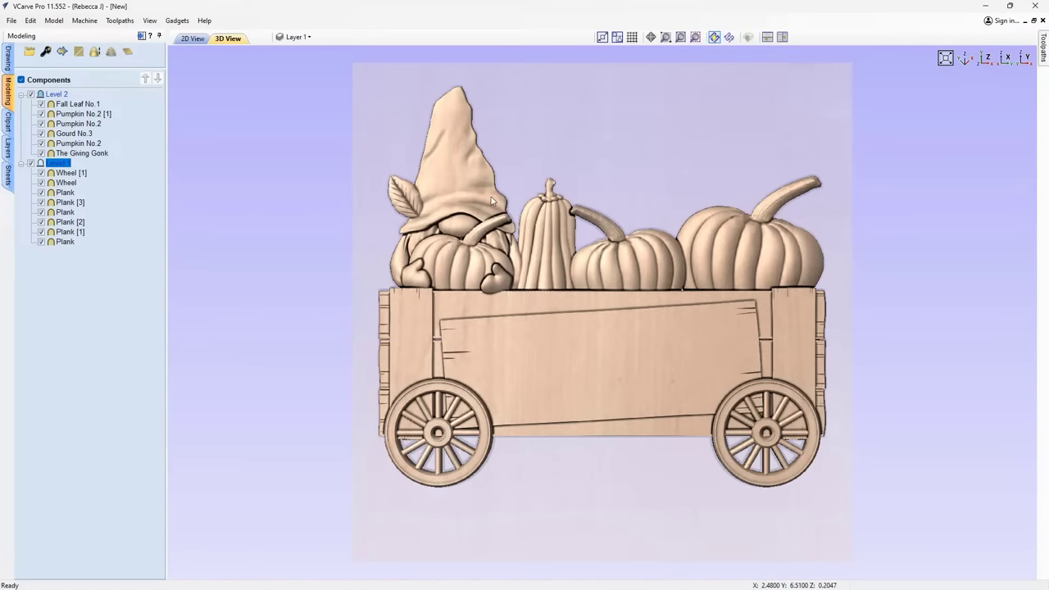
Show the 2D and 3D views side by side and start a new text object in the Candara TrueType font.
{"action": "left_click", "coordinate": [783, 36]}
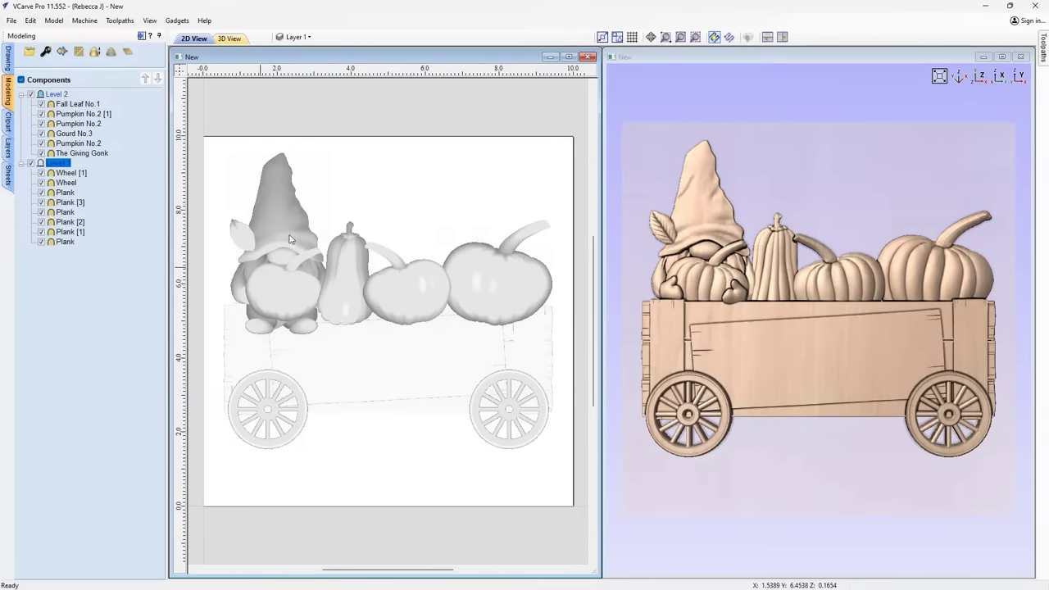
{"action": "left_click", "coordinate": [8, 58]}
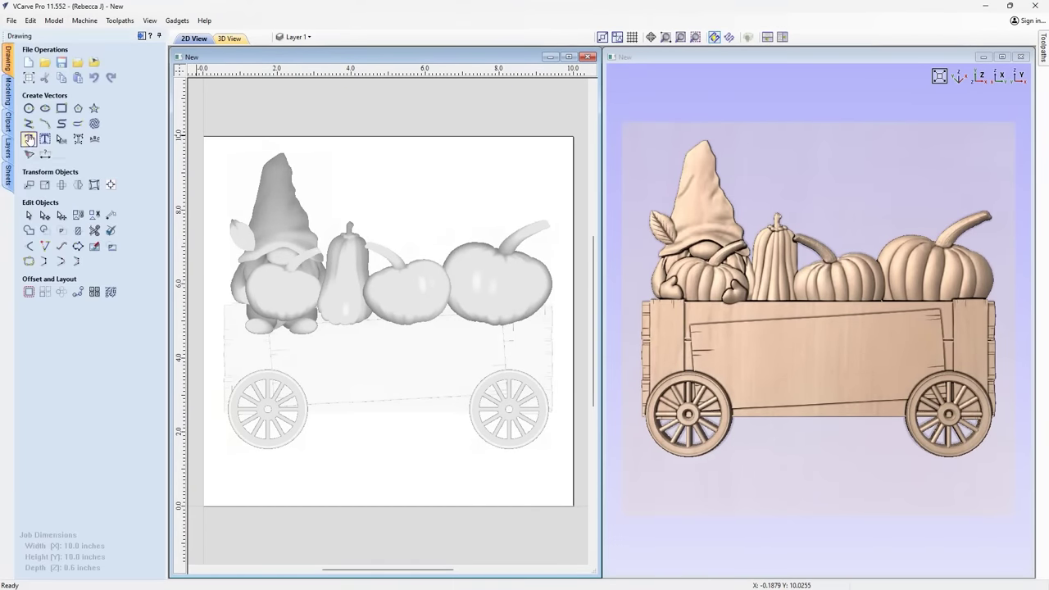
{"action": "left_click", "coordinate": [28, 139]}
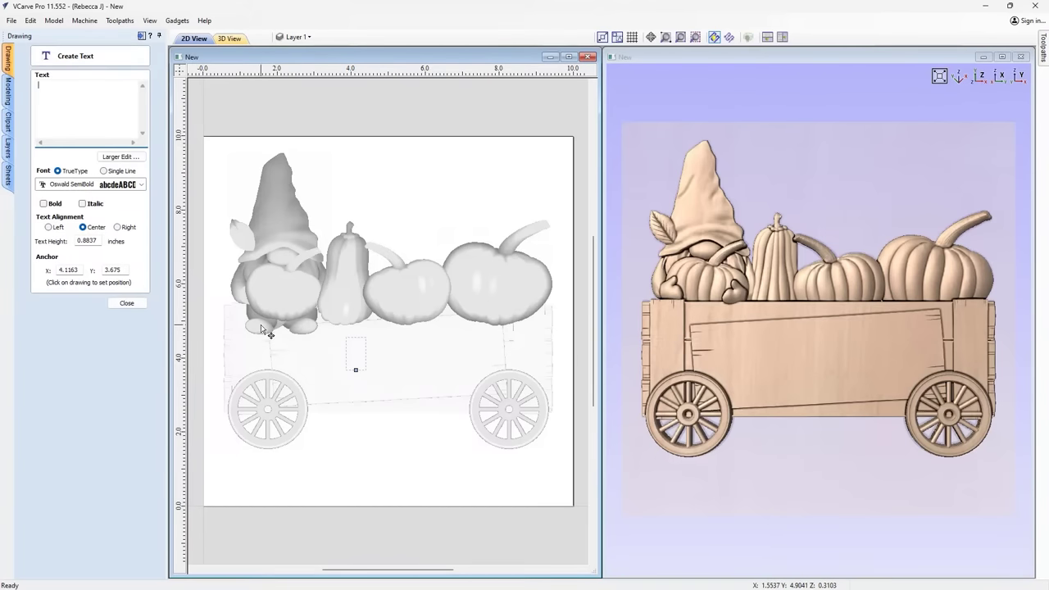
{"action": "left_click", "coordinate": [103, 187]}
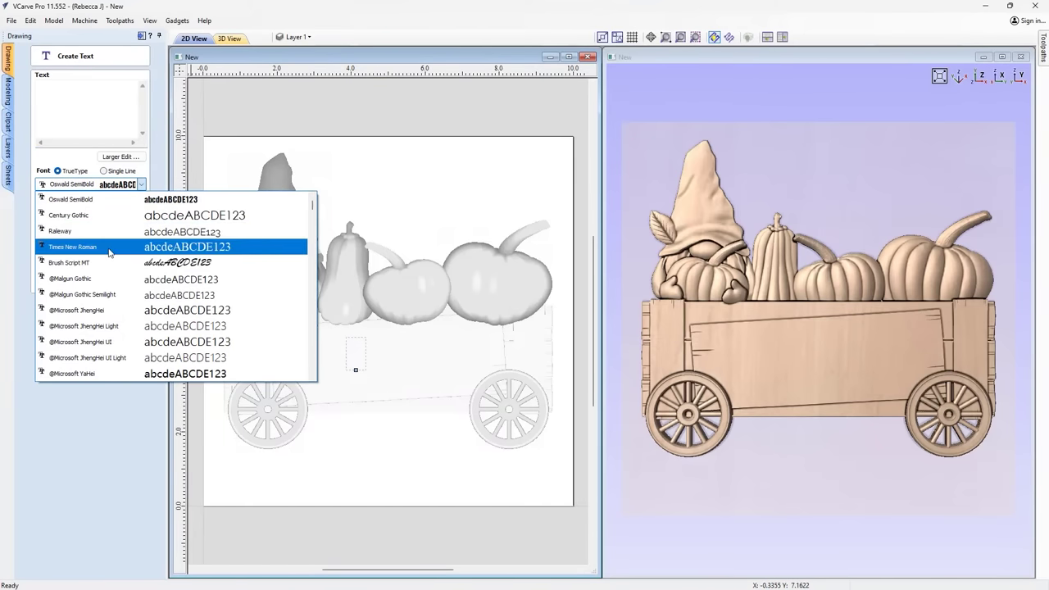
{"action": "scroll", "coordinate": [109, 254], "scroll_direction": "down", "scroll_amount": 7}
{"action": "scroll", "coordinate": [110, 285], "scroll_direction": "down", "scroll_amount": 10}
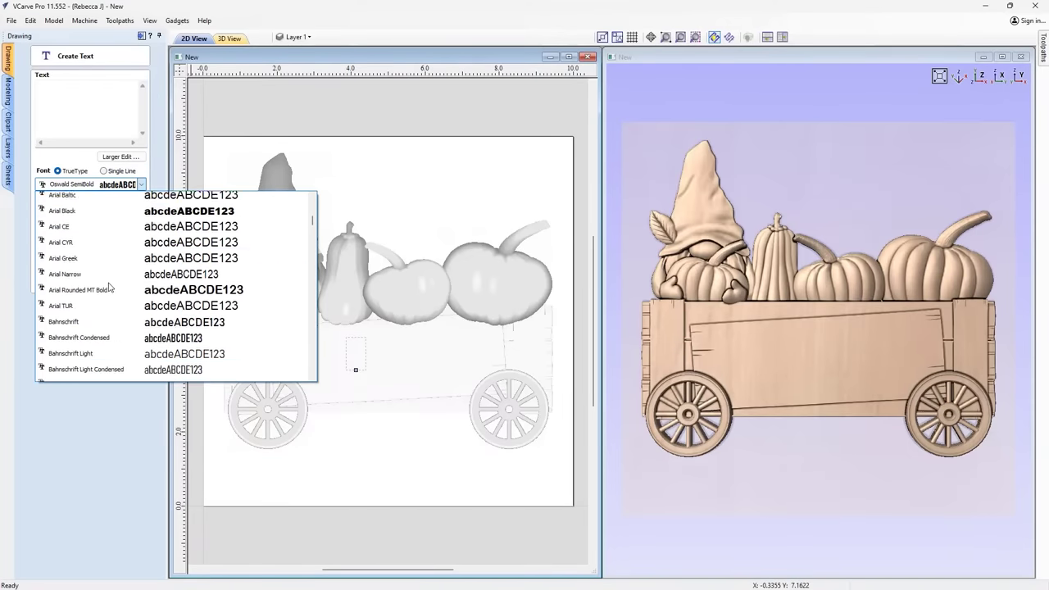
{"action": "scroll", "coordinate": [112, 290], "scroll_direction": "down", "scroll_amount": 10}
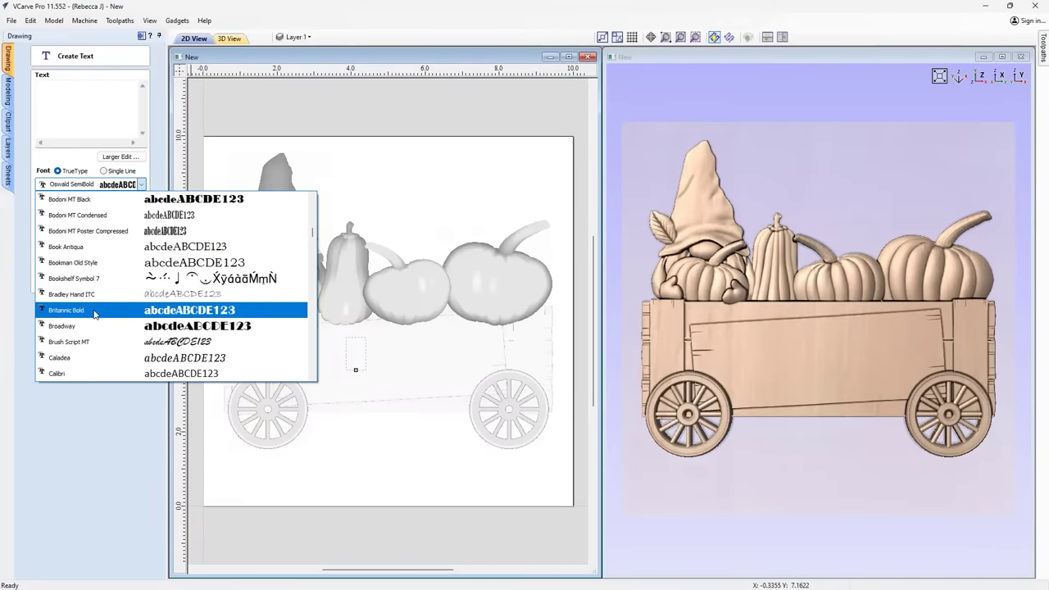
{"action": "scroll", "coordinate": [107, 294], "scroll_direction": "down", "scroll_amount": 2}
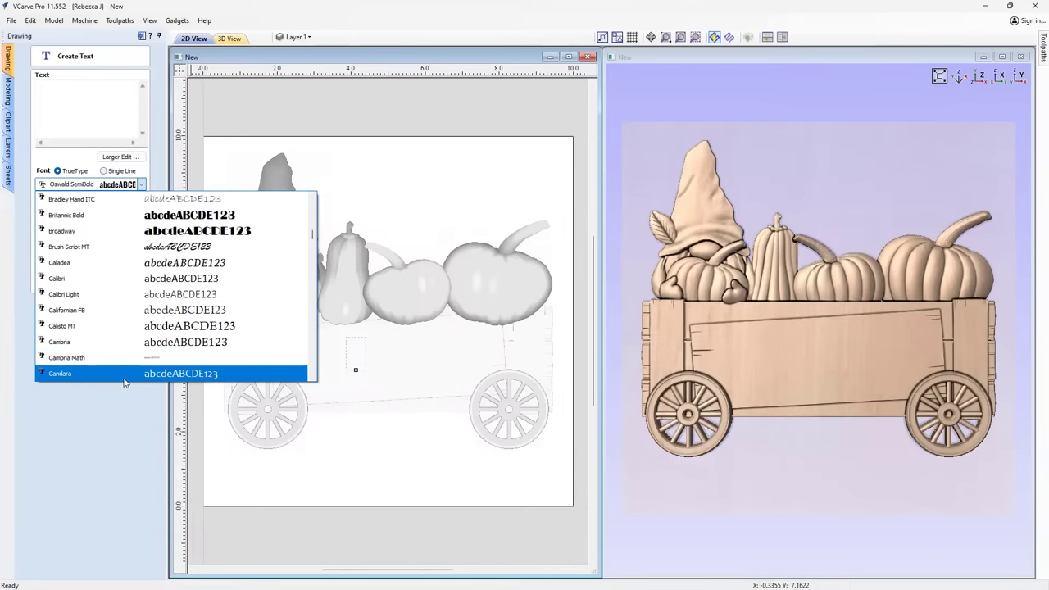
{"action": "left_click", "coordinate": [76, 376]}
{"action": "left_click", "coordinate": [63, 101]}
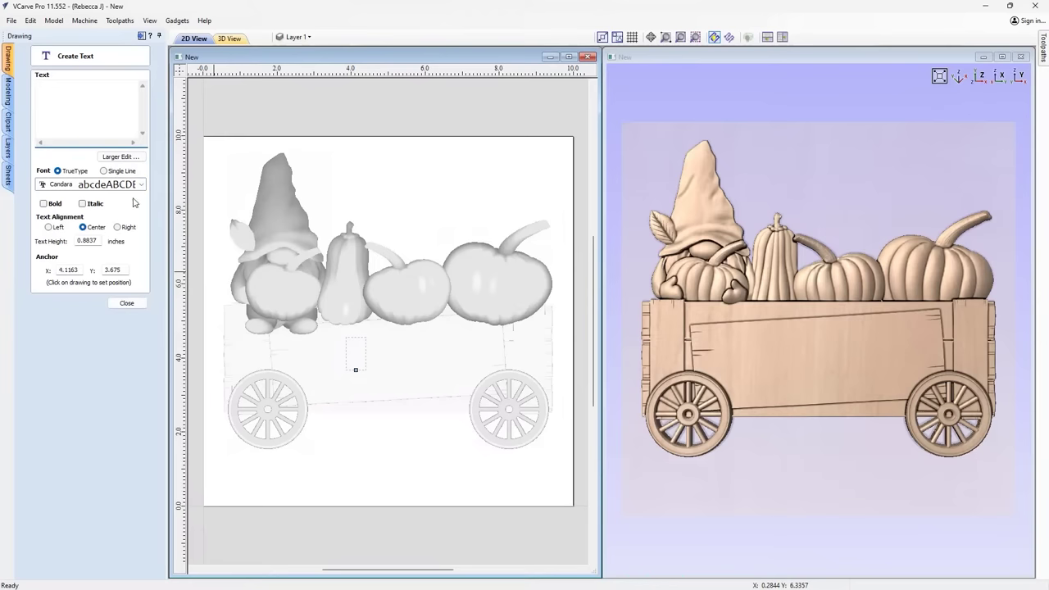
Enter the text HARVEST with TIME on a second line and finish creating it.
{"action": "type", "text": "HARVES"}
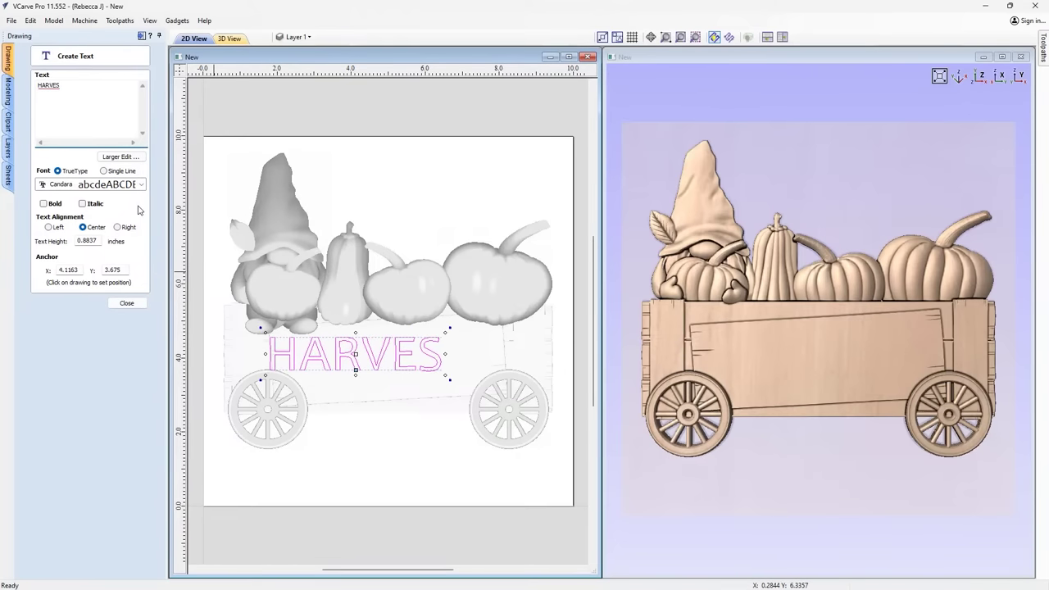
{"action": "type", "text": "T"}
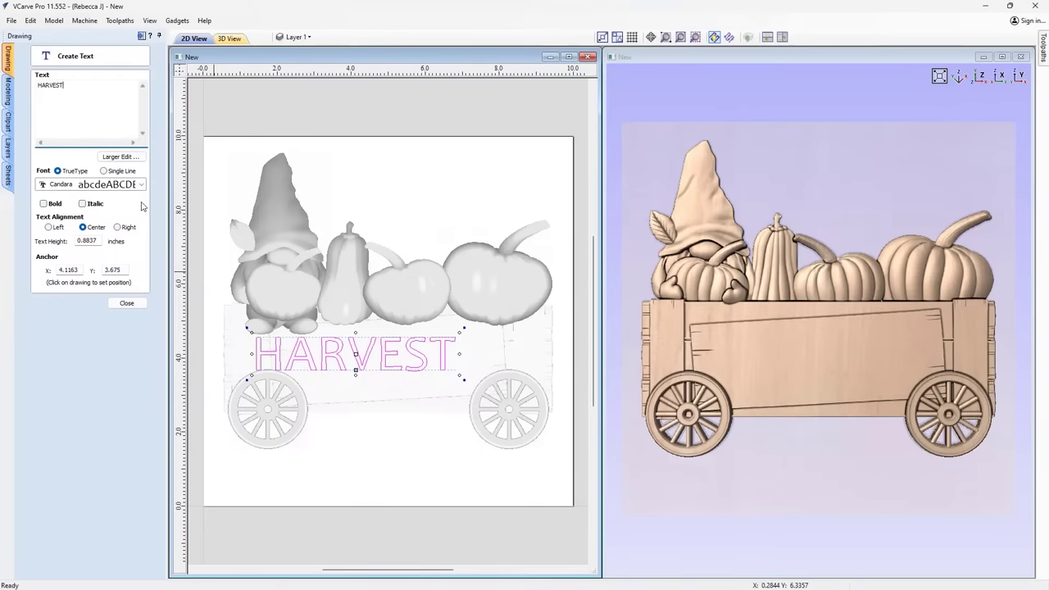
{"action": "key", "text": "Return"}
{"action": "type", "text": "TI"}
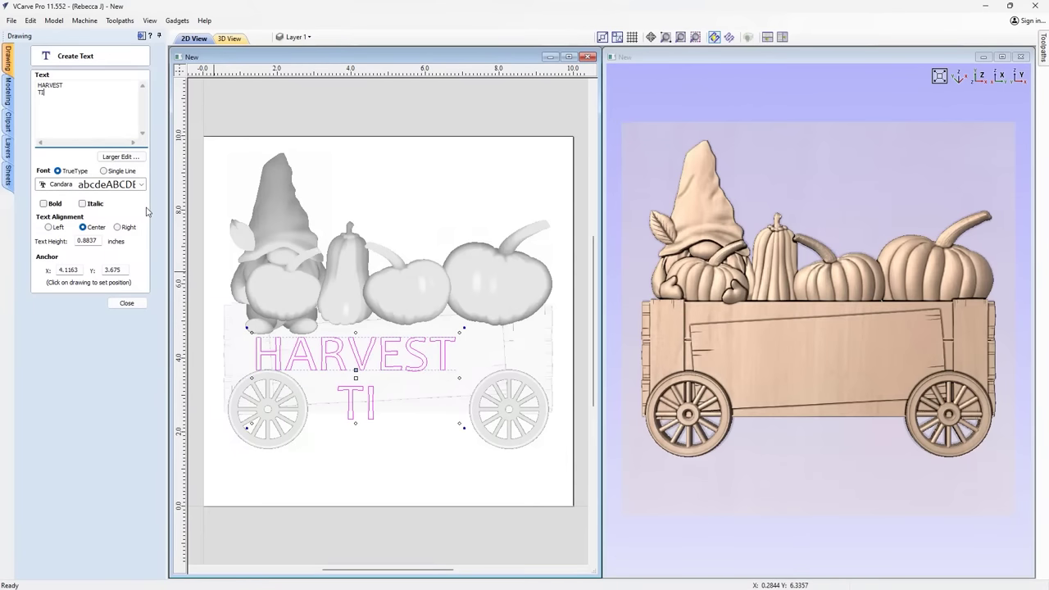
{"action": "type", "text": "ME"}
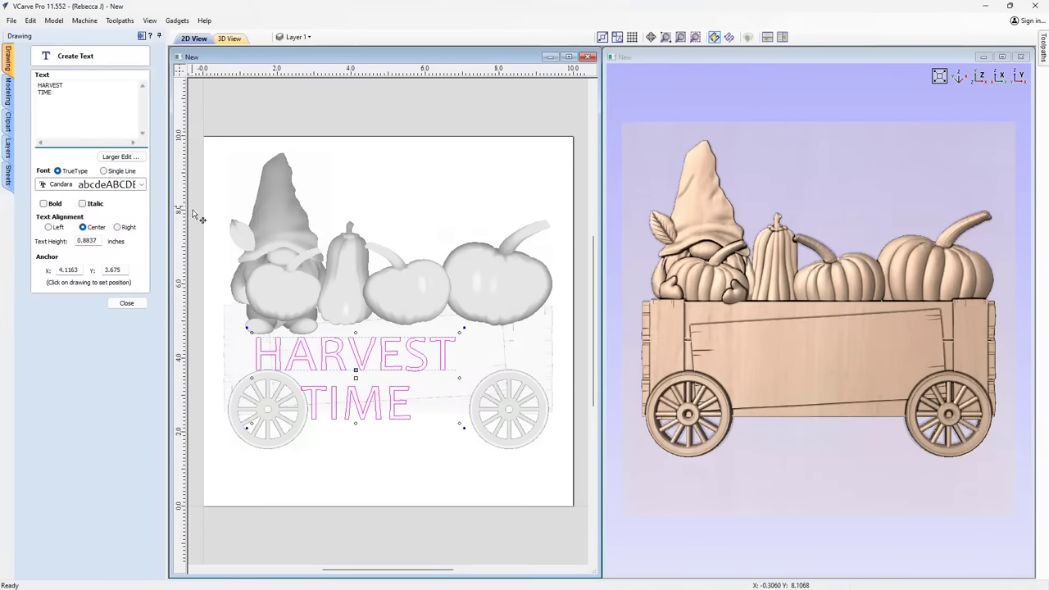
{"action": "left_click", "coordinate": [126, 303]}
Centre the HARVEST TIME text in the job and nudge it down onto the wagon's front panel.
{"action": "left_click", "coordinate": [371, 361]}
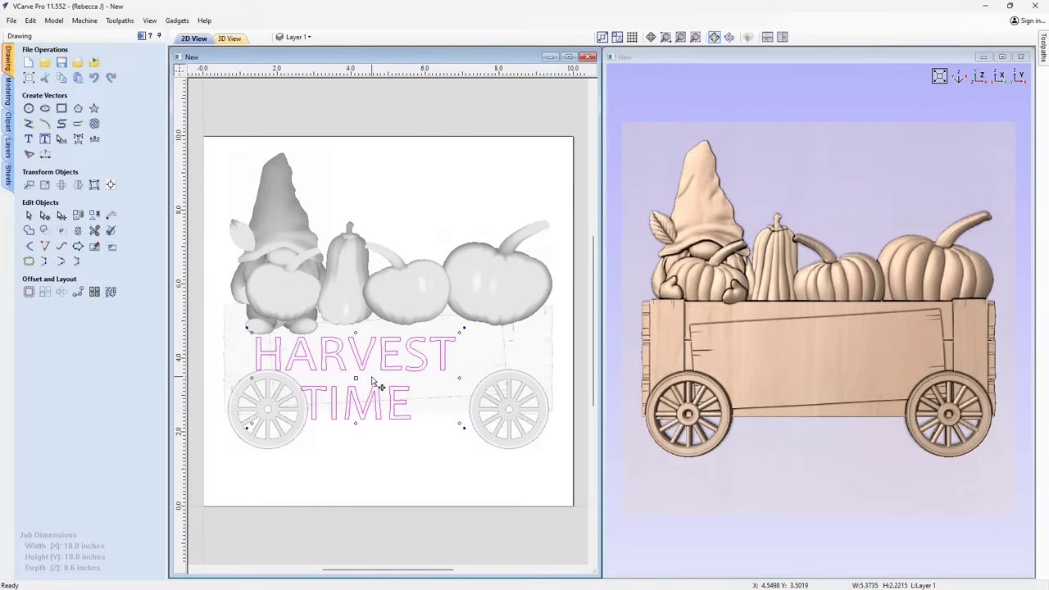
{"action": "key", "text": "F9"}
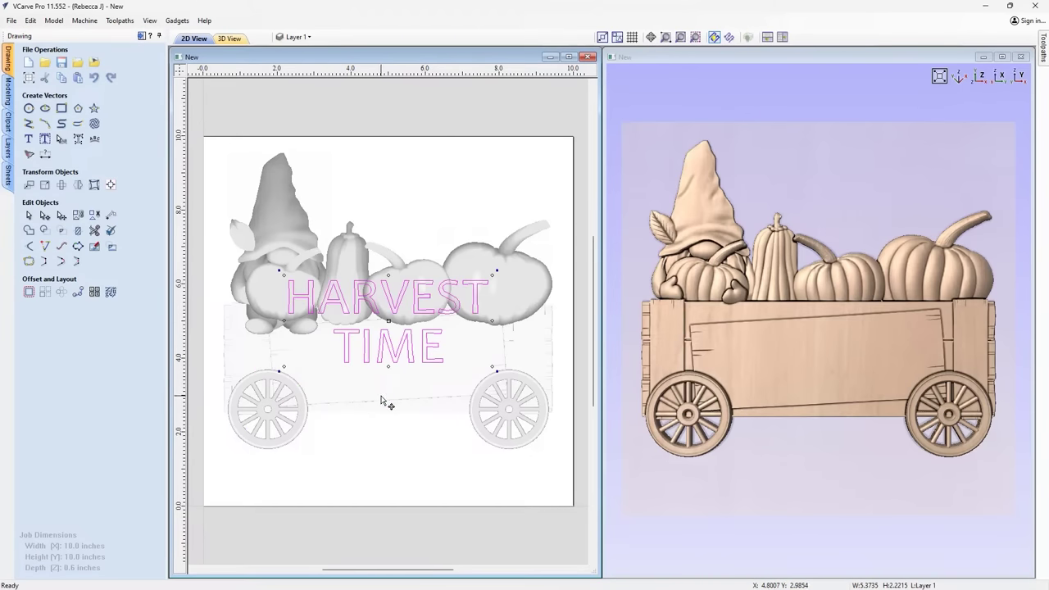
{"action": "key", "text": "Down"}
{"action": "key", "text": "Down"}
{"action": "key", "text": "Down"}
{"action": "key", "text": "Down"}
{"action": "key", "text": "Down"}
{"action": "key", "text": "Down"}
{"action": "key", "text": "Down"}
{"action": "key", "text": "Down"}
{"action": "key", "text": "Down"}
{"action": "key", "text": "Down"}
{"action": "key", "text": "Down"}
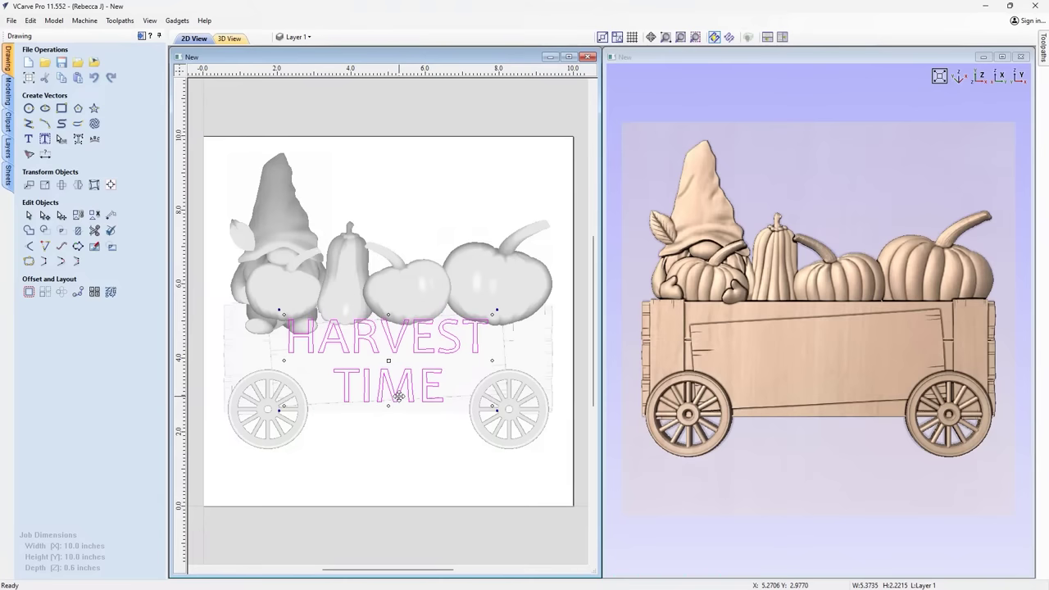
Tighten the line spacing between HARVEST and TIME.
{"action": "left_click", "coordinate": [64, 141]}
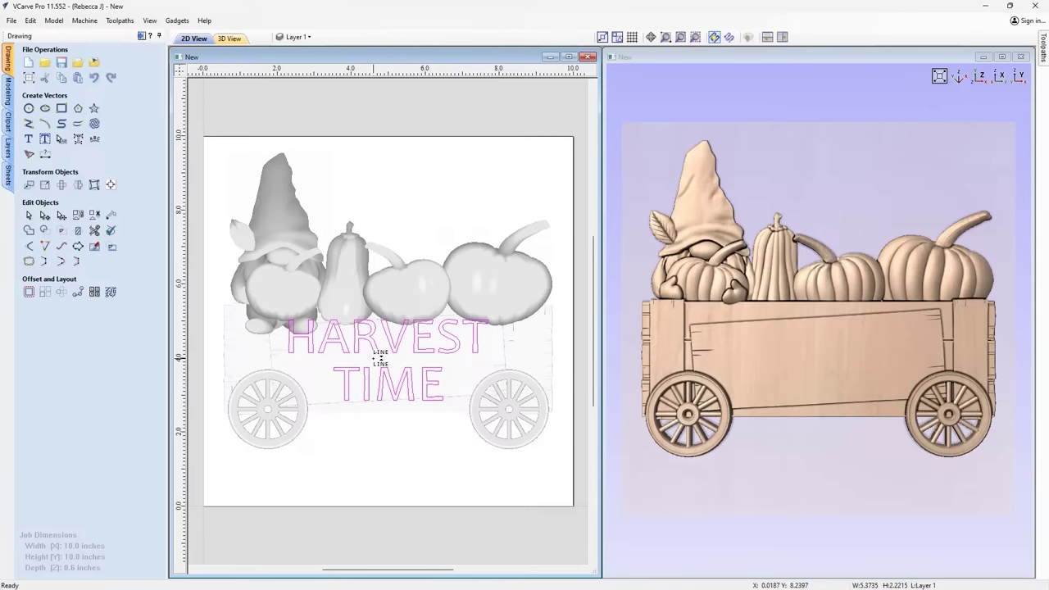
{"action": "left_click_drag", "start_coordinate": [380, 358], "coordinate": [379, 358]}
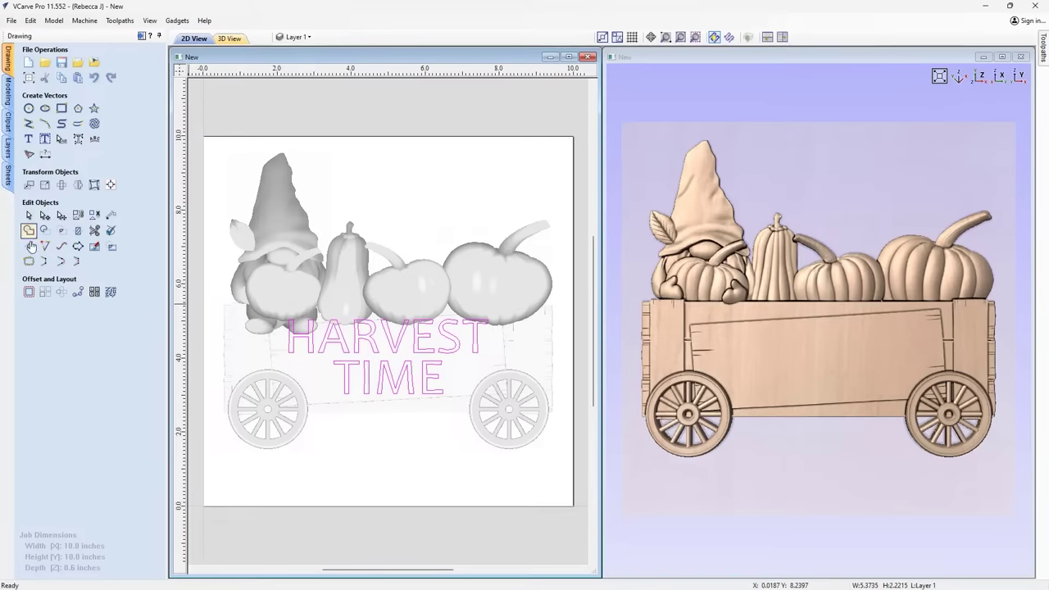
{"action": "left_click", "coordinate": [30, 217]}
Scale the text down to about 4.99 inches wide and rotate it slightly counter-clockwise to match the slanted front plank.
{"action": "left_click", "coordinate": [485, 317]}
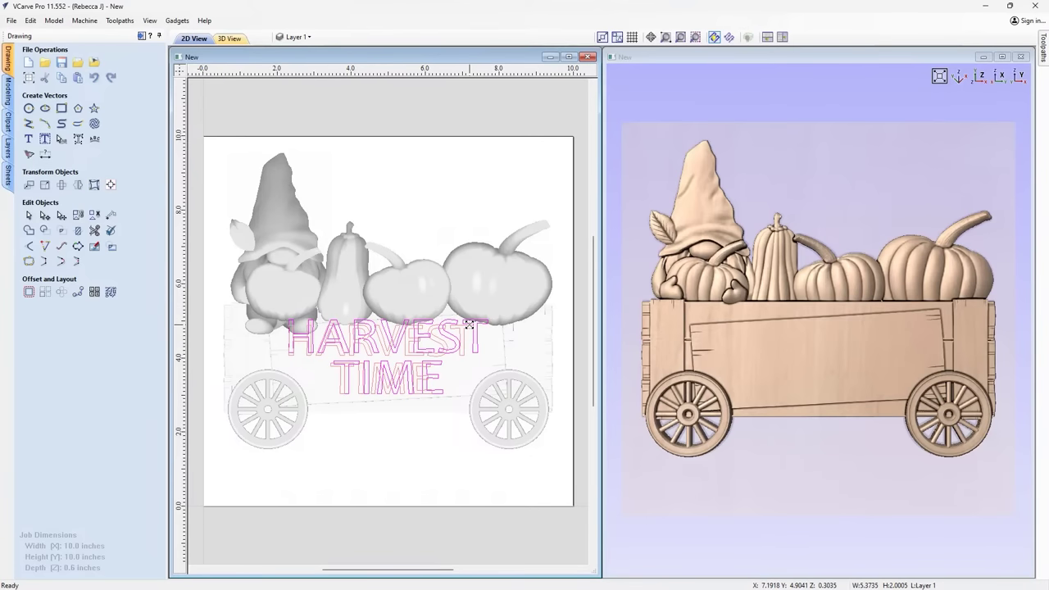
{"action": "left_click", "coordinate": [398, 377]}
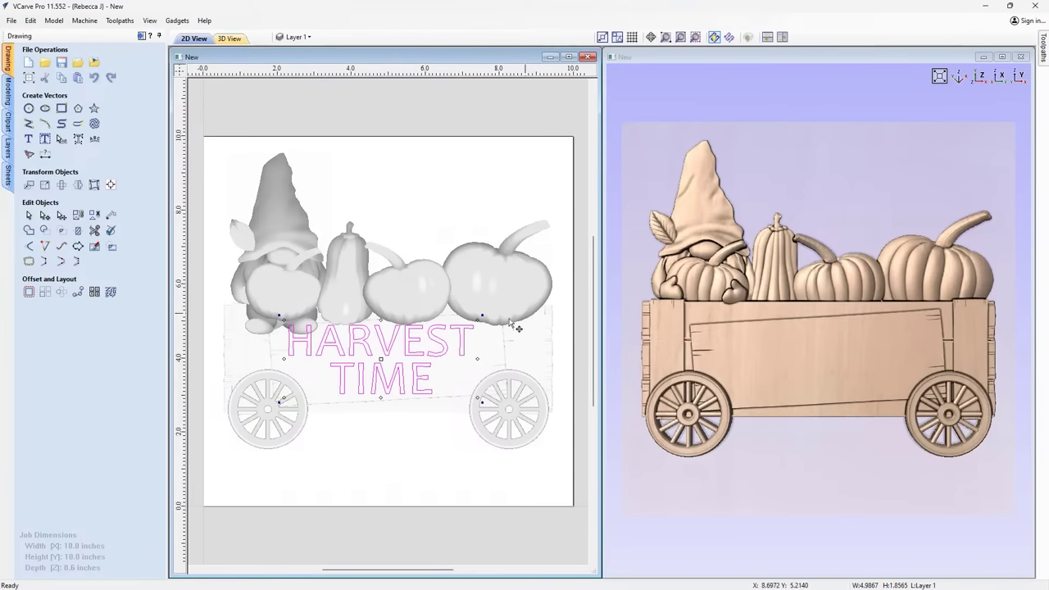
{"action": "left_click", "coordinate": [480, 314]}
{"action": "left_click_drag", "start_coordinate": [479, 309], "coordinate": [479, 309]}
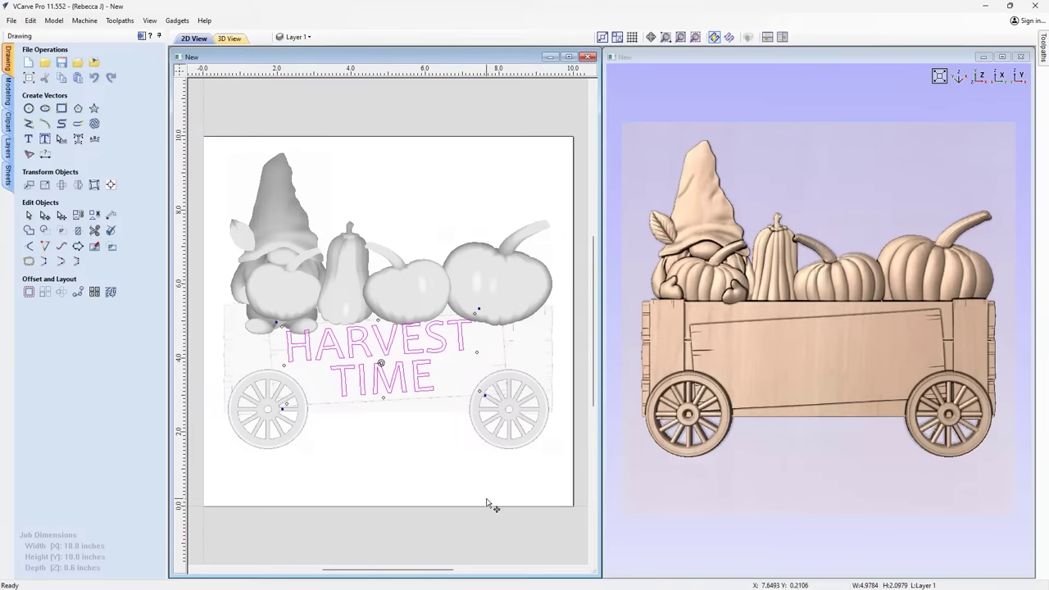
Nudge the text sideways, then align it to the centre of the slanted front plank in both directions.
{"action": "key", "text": "Right"}
{"action": "key", "text": "Right"}
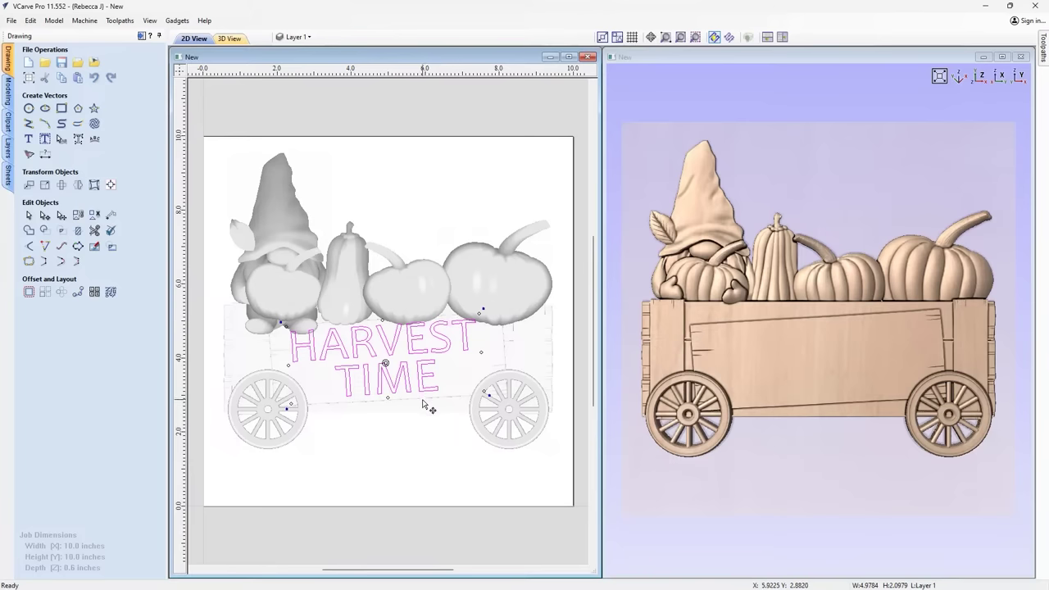
{"action": "key", "text": "Right"}
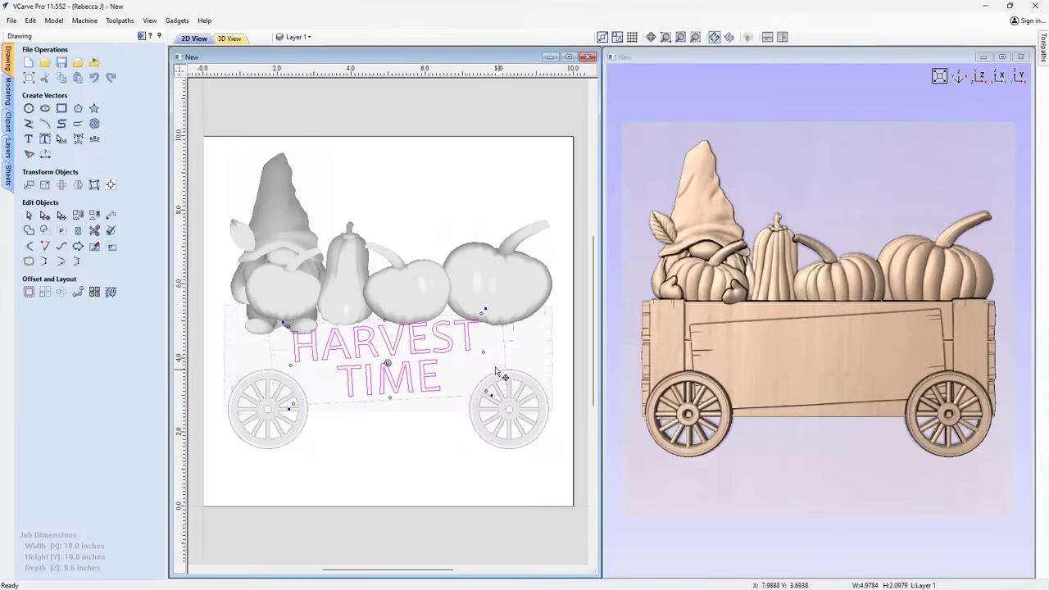
{"action": "left_click", "coordinate": [466, 373]}
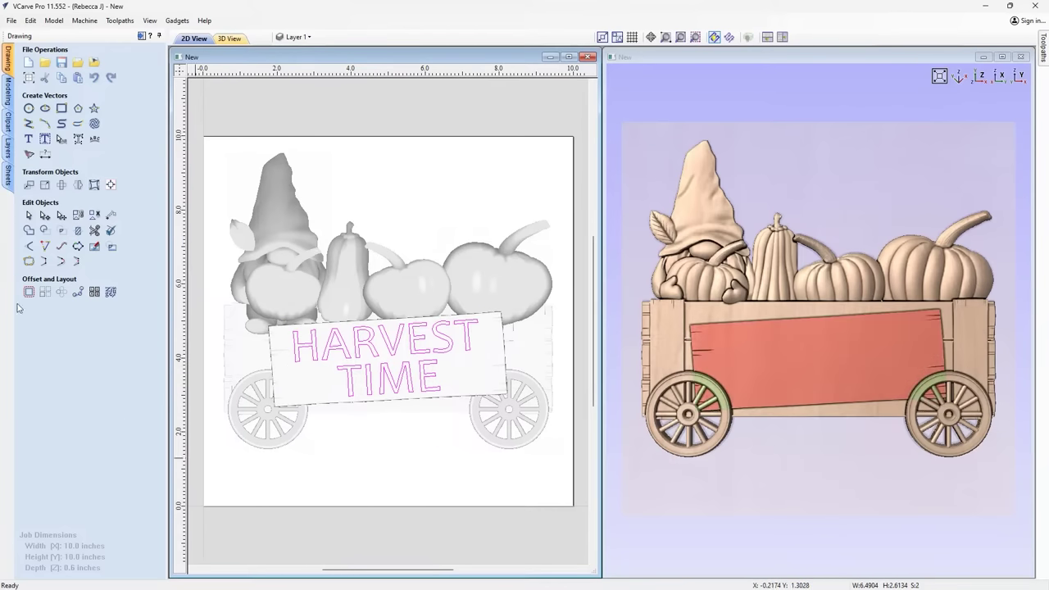
{"action": "left_click", "coordinate": [111, 184]}
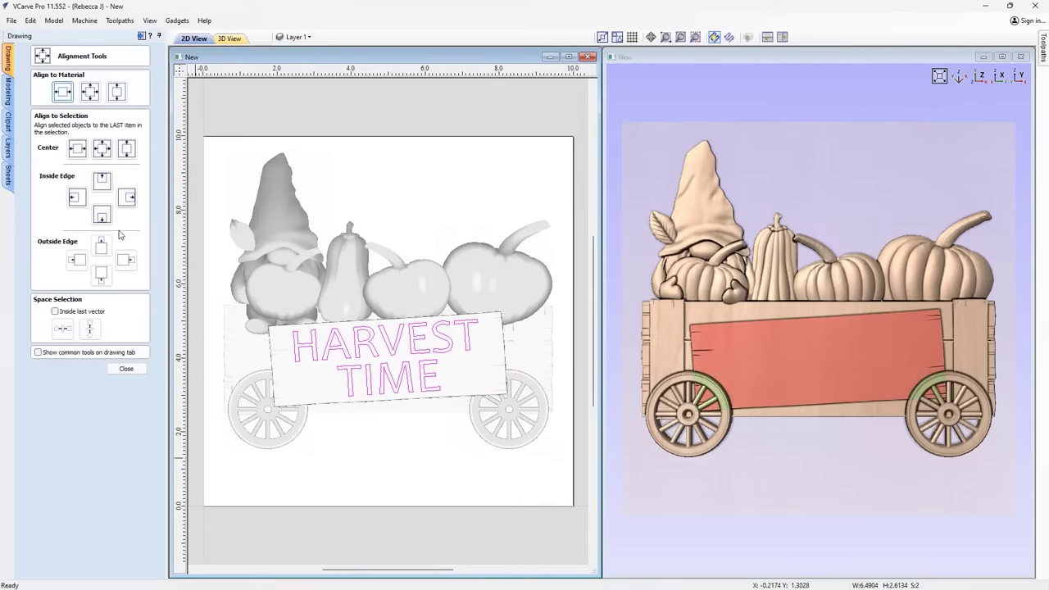
{"action": "left_click", "coordinate": [103, 150]}
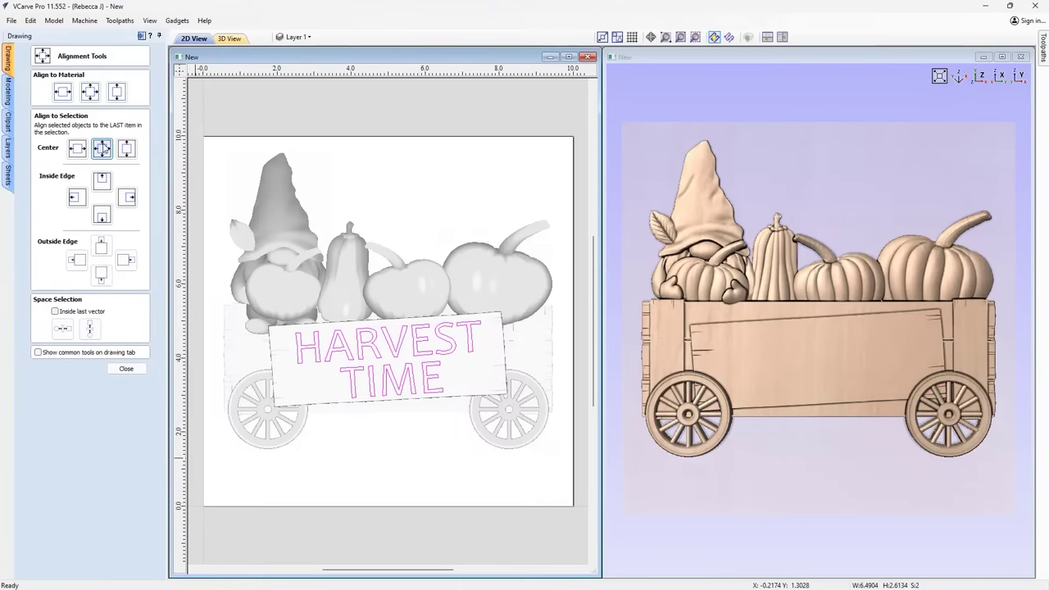
{"action": "left_click", "coordinate": [464, 435]}
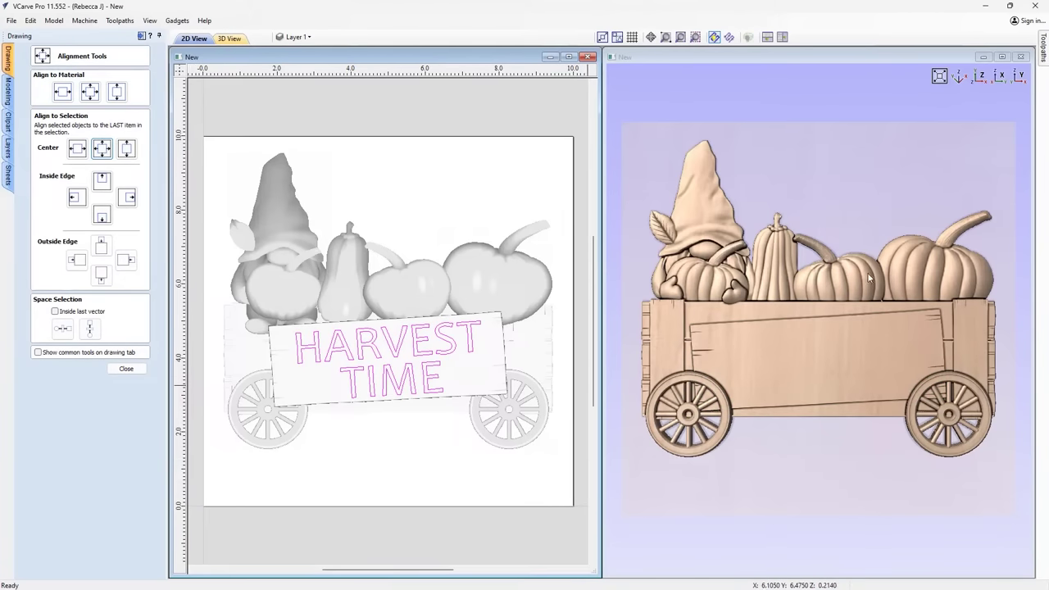
{"action": "left_click", "coordinate": [123, 368]}
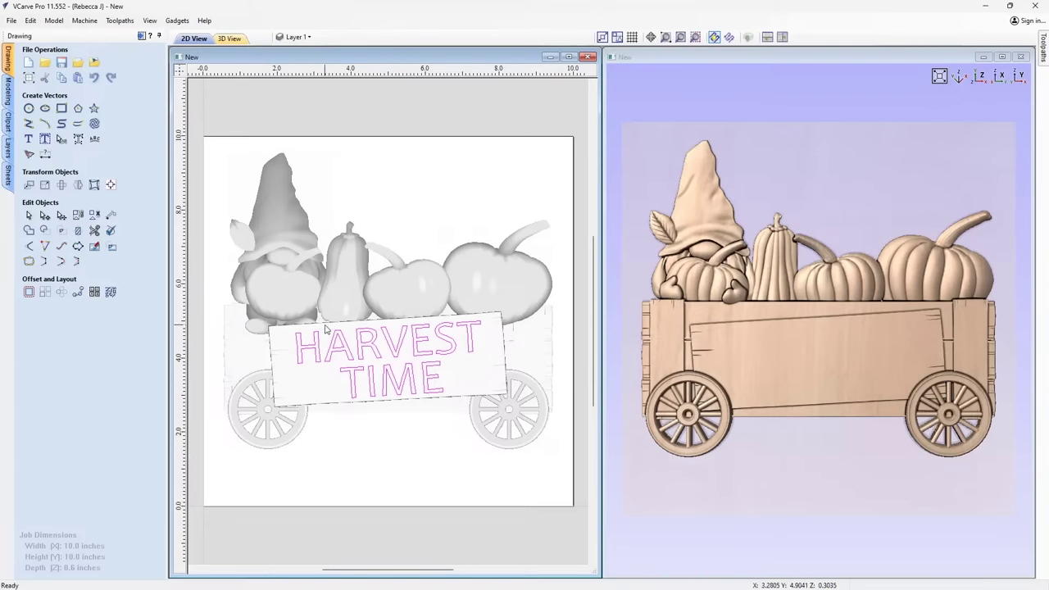
Create boundary vectors around all components of the model, from Fall Leaf No.1 down to the last Plank.
{"action": "left_click", "coordinate": [8, 96]}
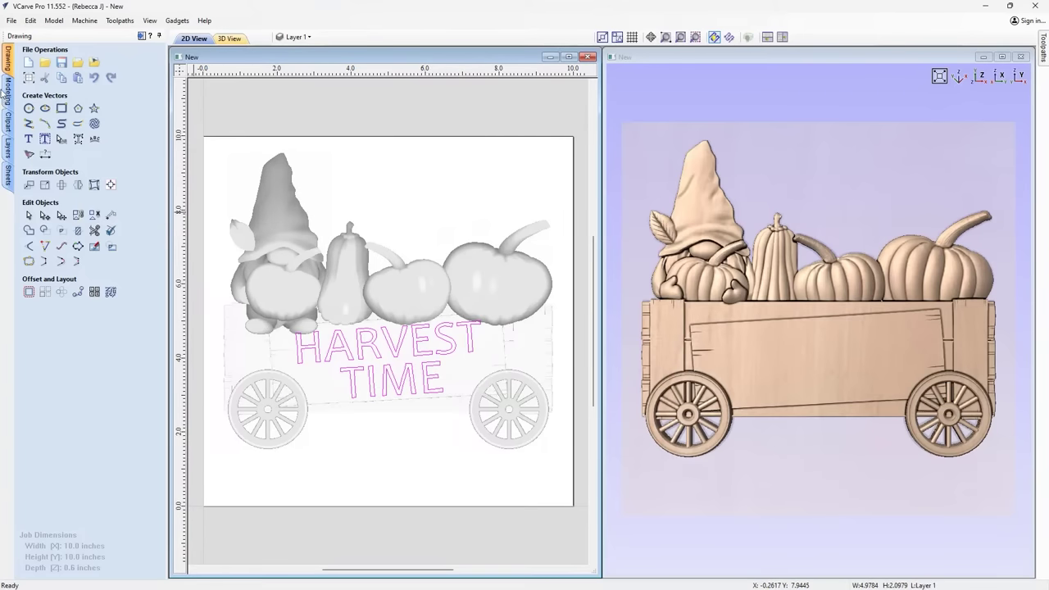
{"action": "left_click", "coordinate": [9, 92]}
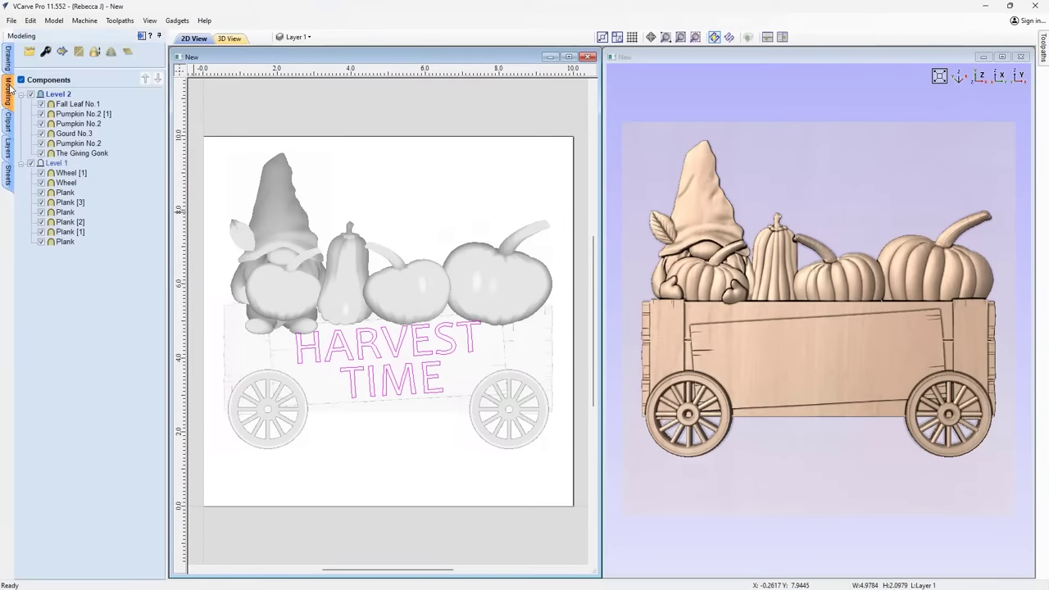
{"action": "left_click", "coordinate": [76, 104]}
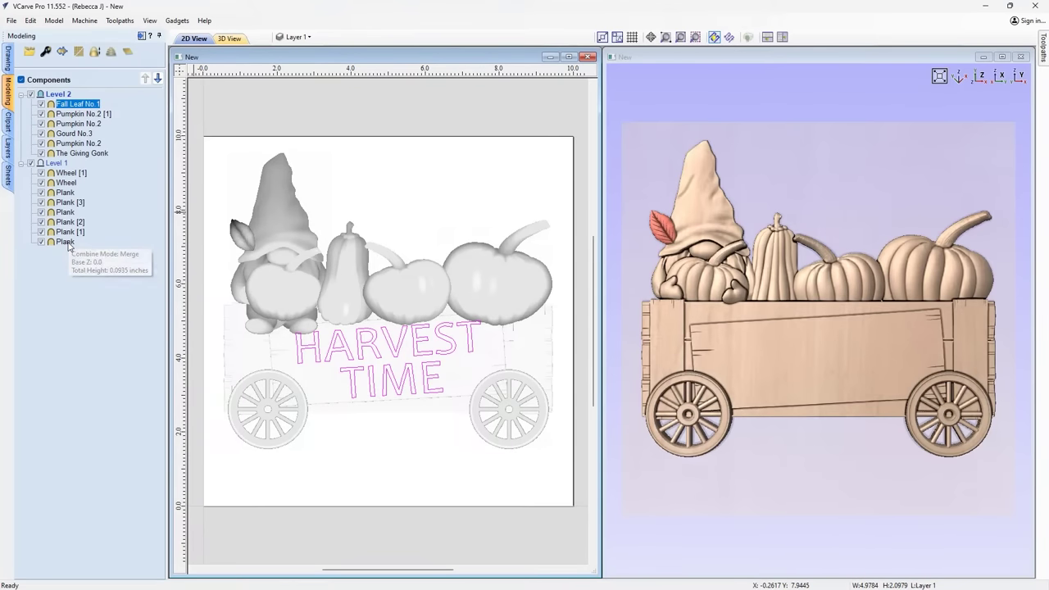
{"action": "left_click", "coordinate": [64, 241], "text": "shift"}
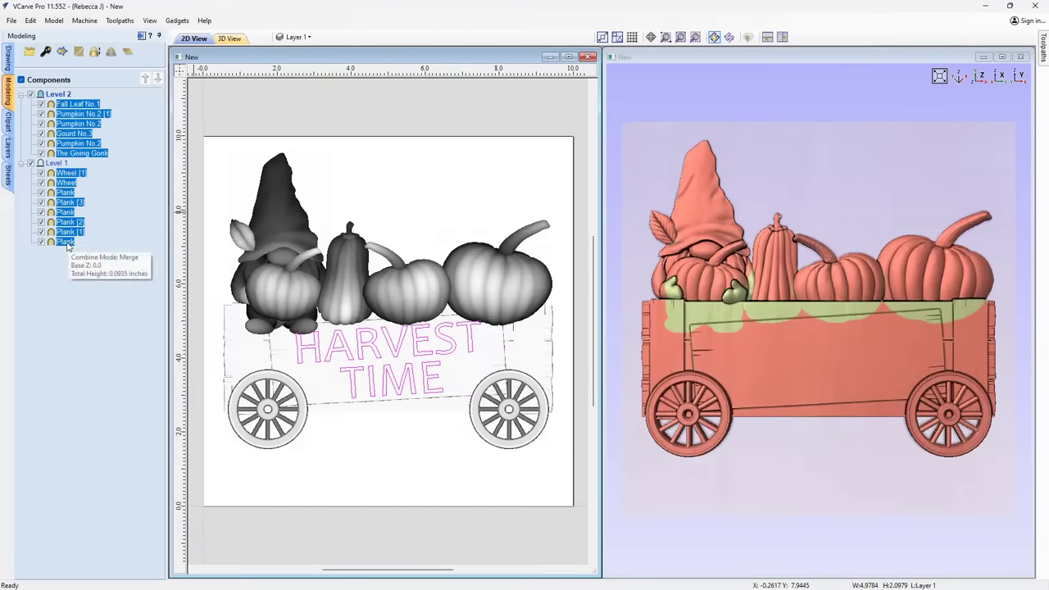
{"action": "left_click", "coordinate": [63, 54]}
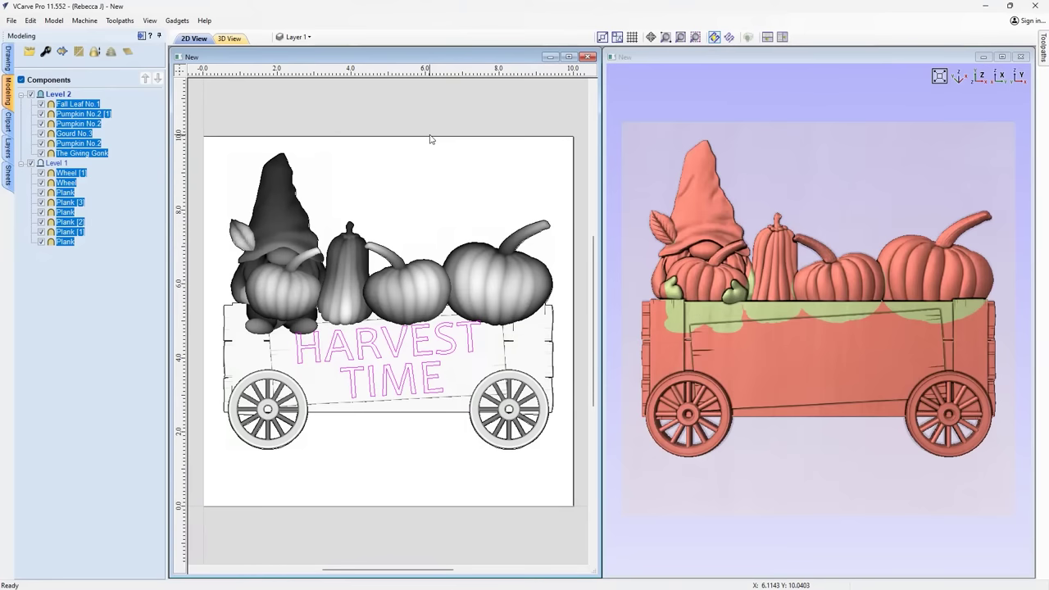
{"action": "left_click", "coordinate": [404, 158]}
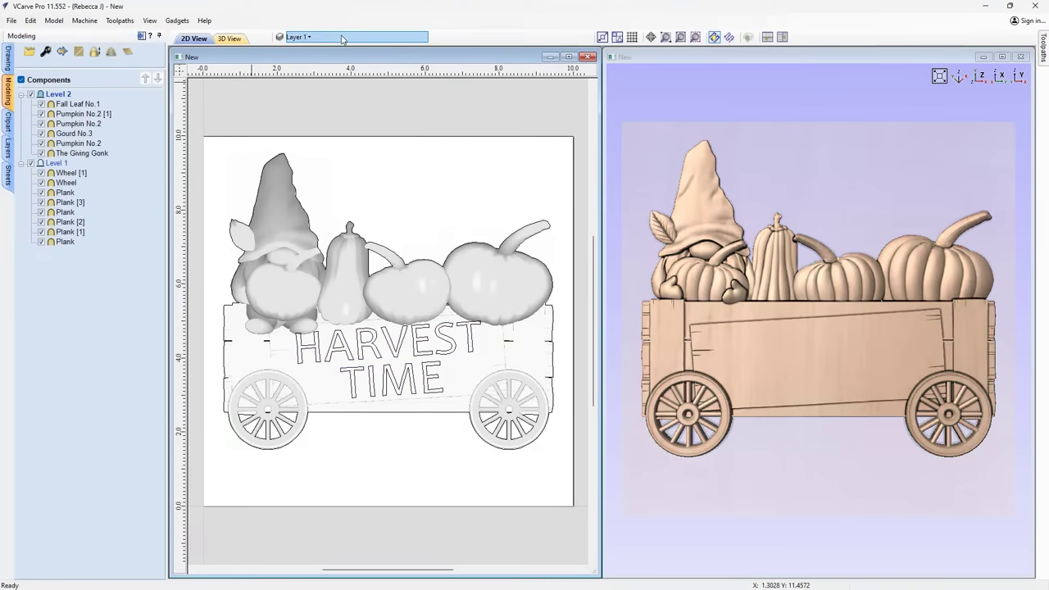
Ungroup the boundary vectors and delete the tiny stray ones, keeping the outer outline, the wheel openings and the gap beside the gourd.
{"action": "left_click", "coordinate": [225, 341]}
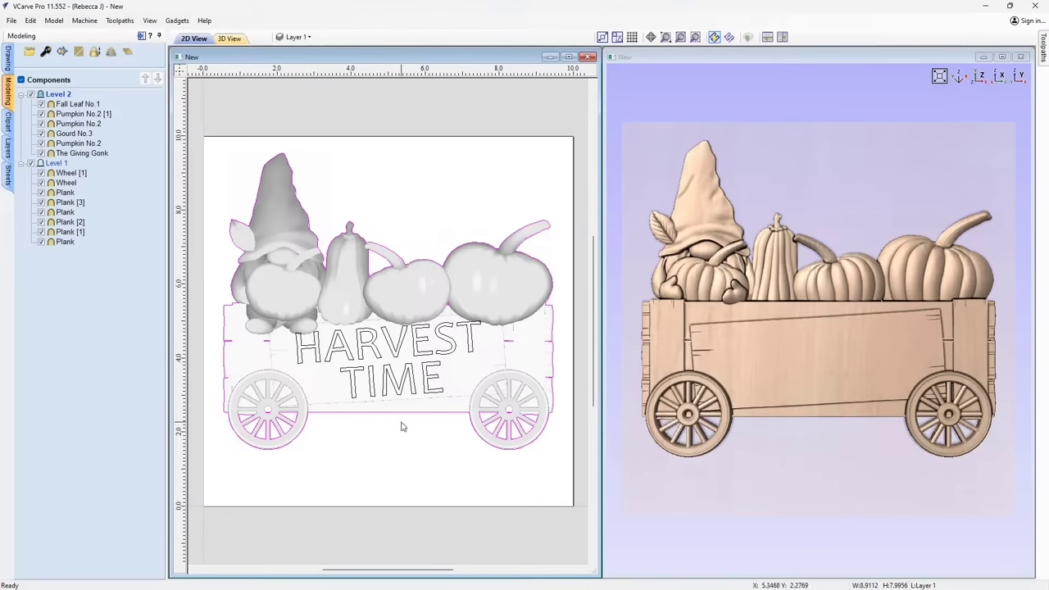
{"action": "left_click", "coordinate": [484, 447]}
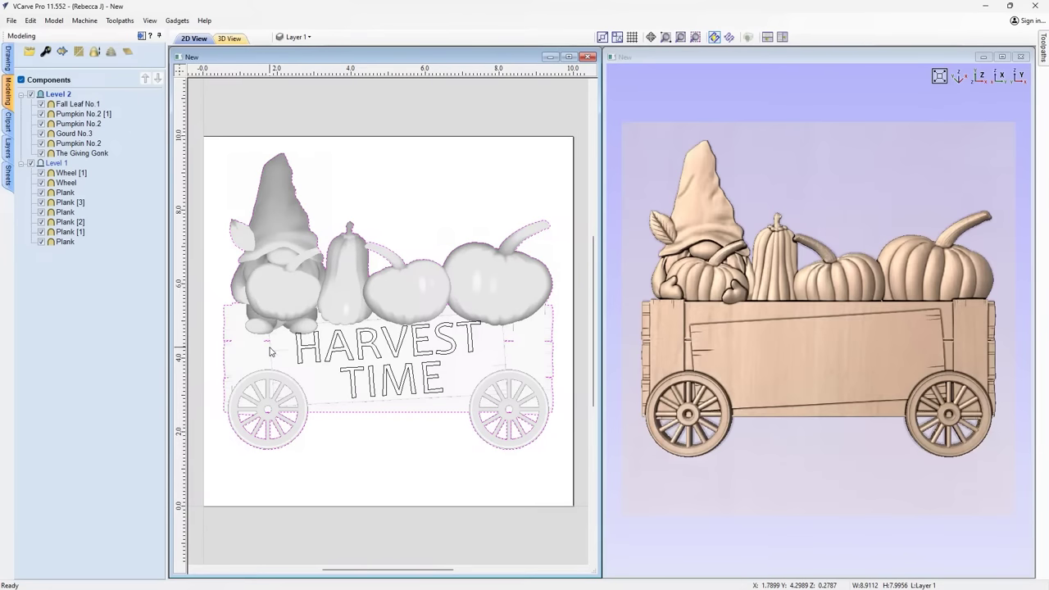
{"action": "left_click", "coordinate": [533, 445]}
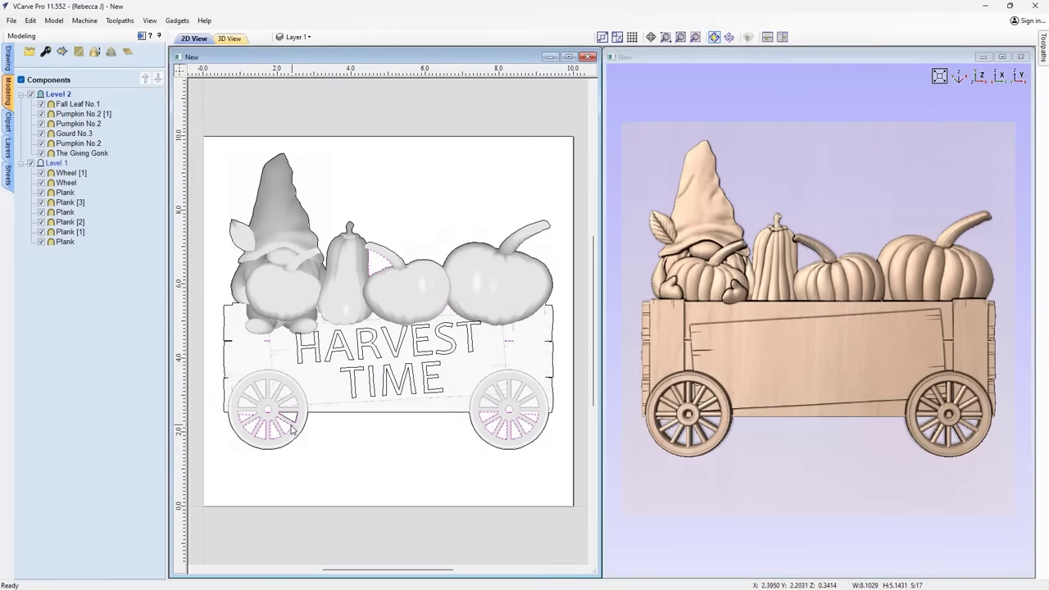
{"action": "left_click", "coordinate": [267, 437], "text": "shift"}
{"action": "left_click", "coordinate": [246, 422], "text": "shift"}
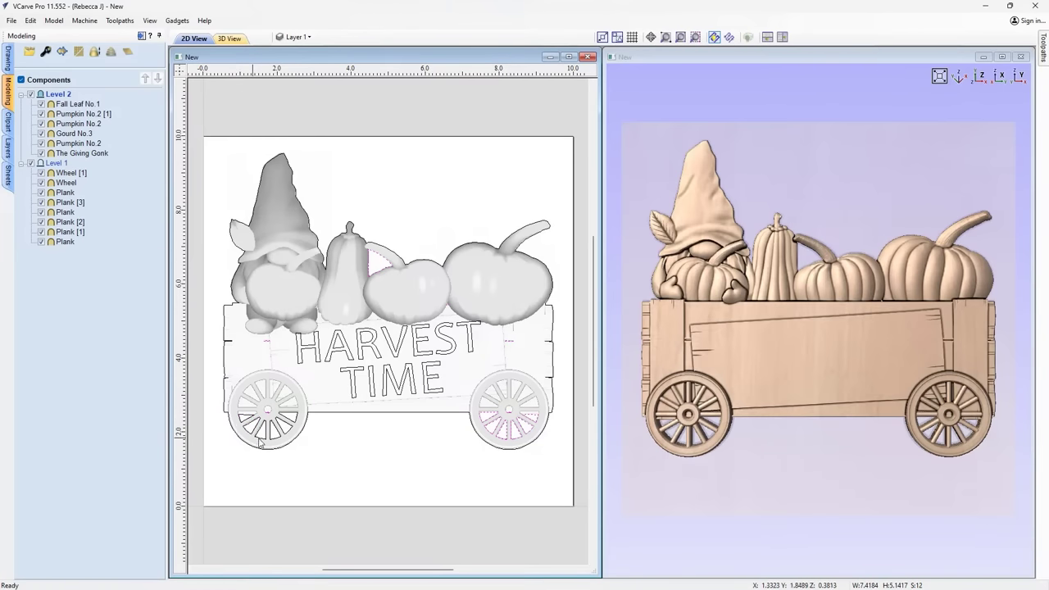
{"action": "left_click", "coordinate": [490, 423], "text": "shift"}
{"action": "left_click", "coordinate": [499, 425], "text": "shift"}
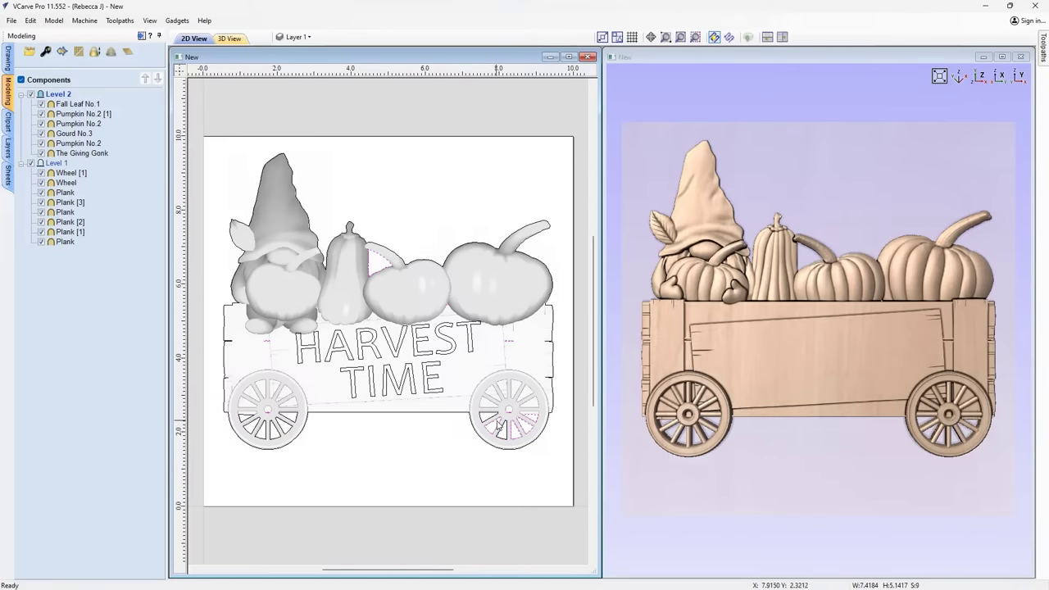
{"action": "left_click", "coordinate": [519, 426], "text": "shift"}
{"action": "left_click", "coordinate": [532, 423], "text": "shift"}
{"action": "left_click", "coordinate": [534, 420], "text": "shift"}
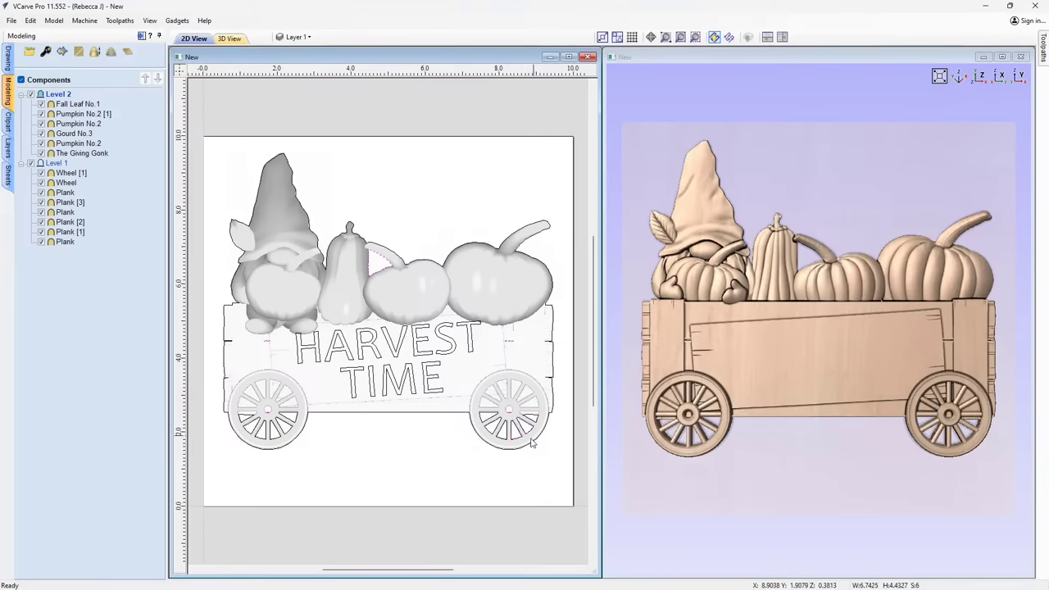
{"action": "left_click", "coordinate": [385, 260], "text": "shift"}
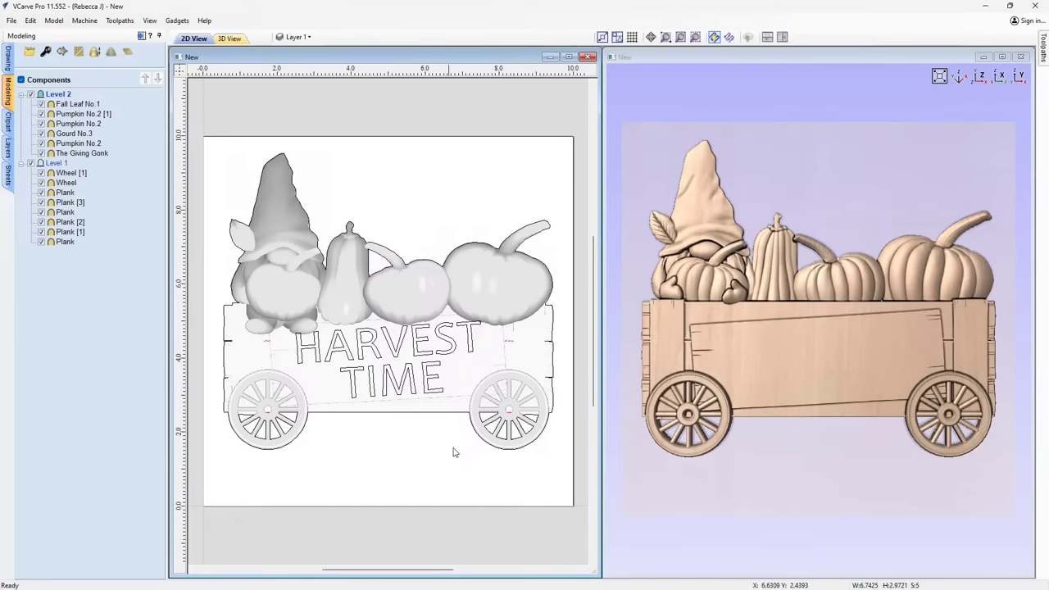
Select and group the outer outline, the wheel openings and the gap between the gourd and the middle pumpkin.
{"action": "left_click", "coordinate": [432, 507]}
{"action": "left_click_drag", "start_coordinate": [572, 457], "coordinate": [219, 419]}
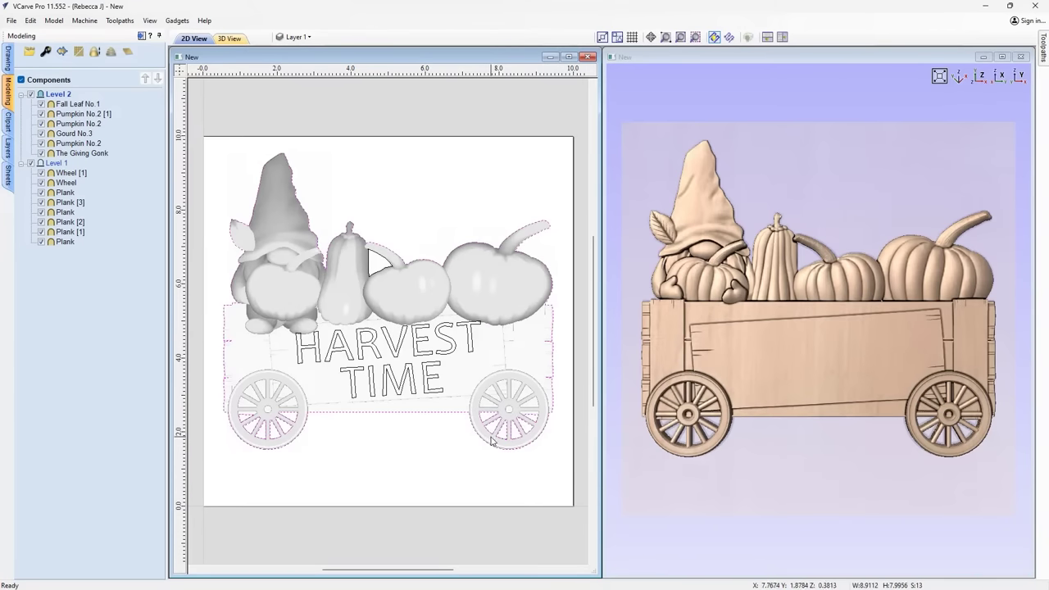
{"action": "left_click", "coordinate": [385, 263], "text": "shift"}
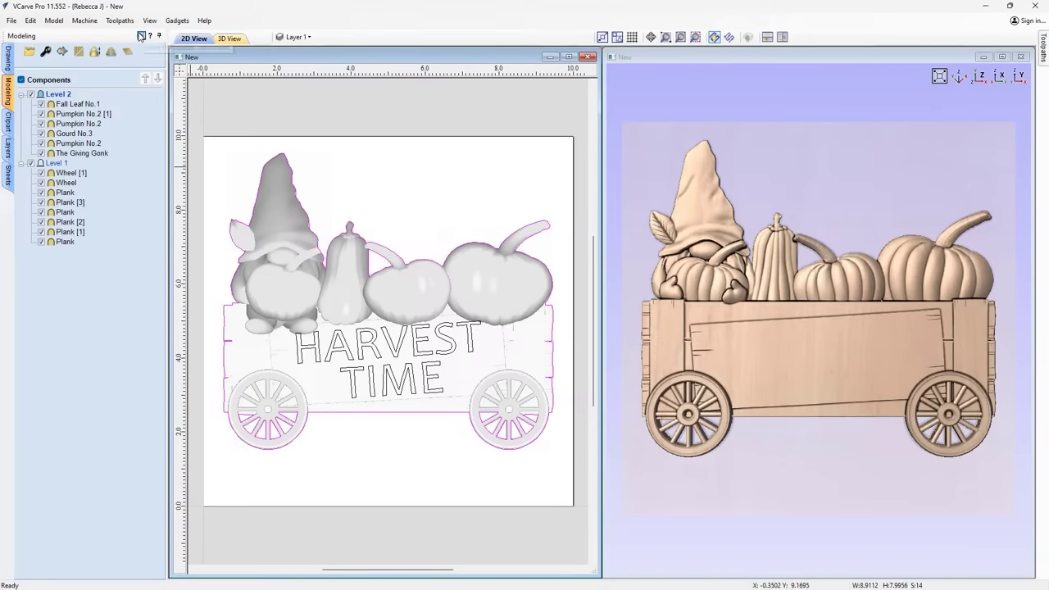
Switch to the toolpath layout and set the gap above the model to 0.1 inches in the material setup.
{"action": "left_click", "coordinate": [141, 36]}
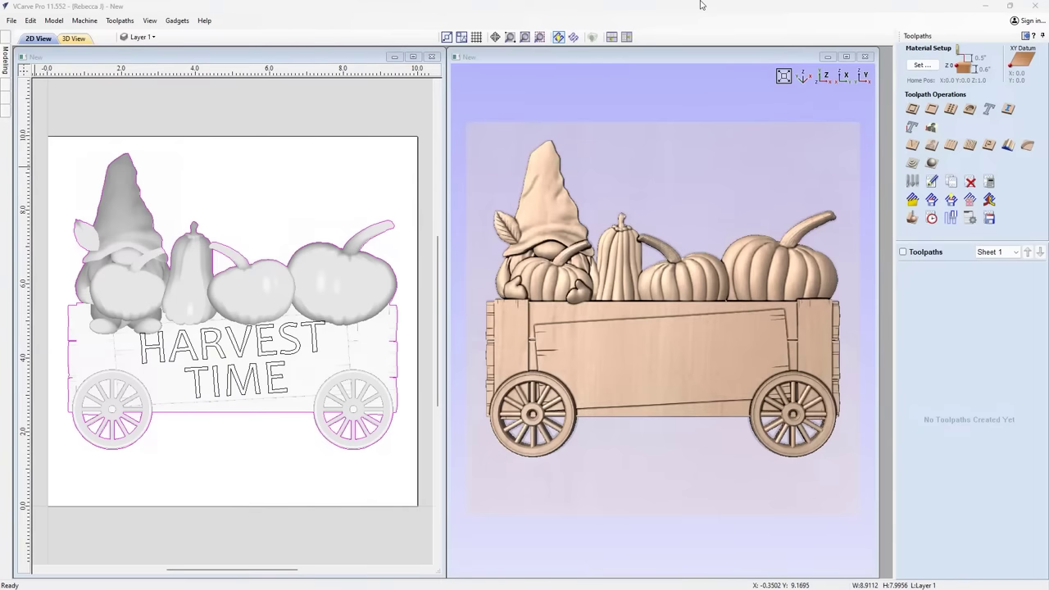
{"action": "left_click", "coordinate": [919, 66]}
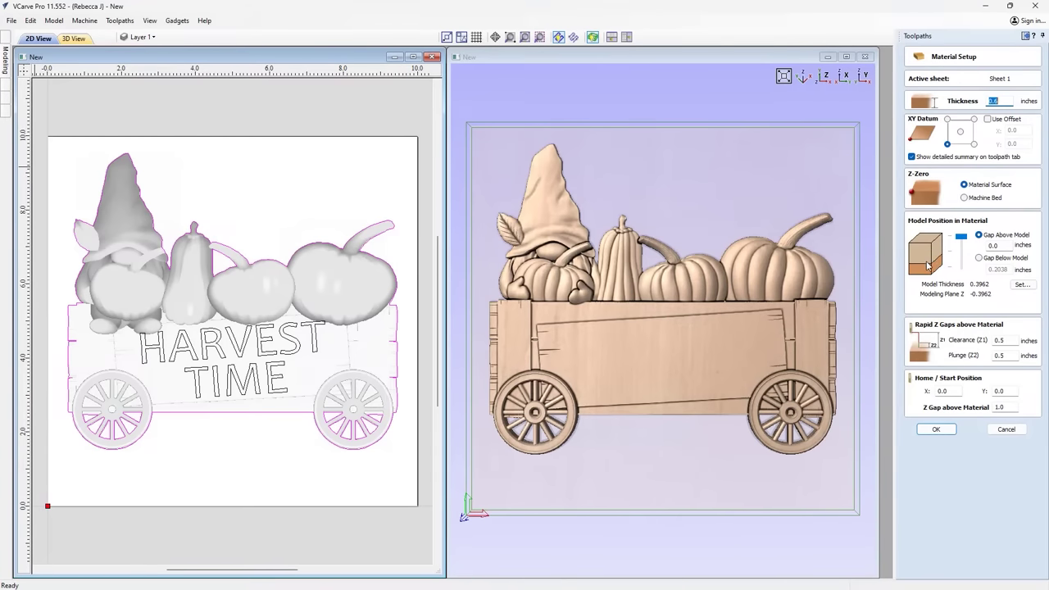
{"action": "double_click", "coordinate": [995, 246]}
{"action": "type", "text": "1"}
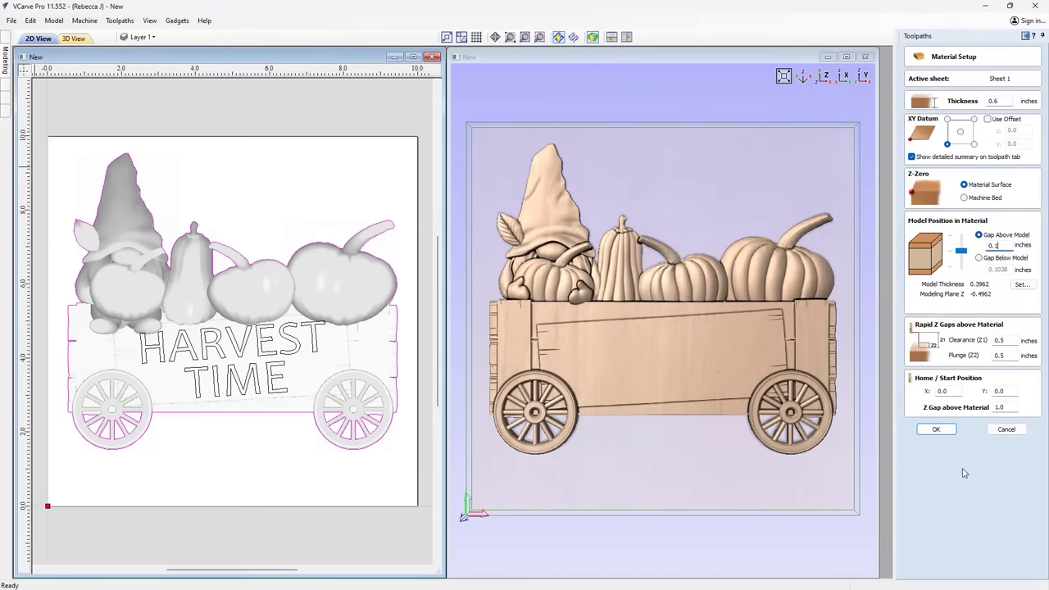
{"action": "left_click", "coordinate": [940, 431]}
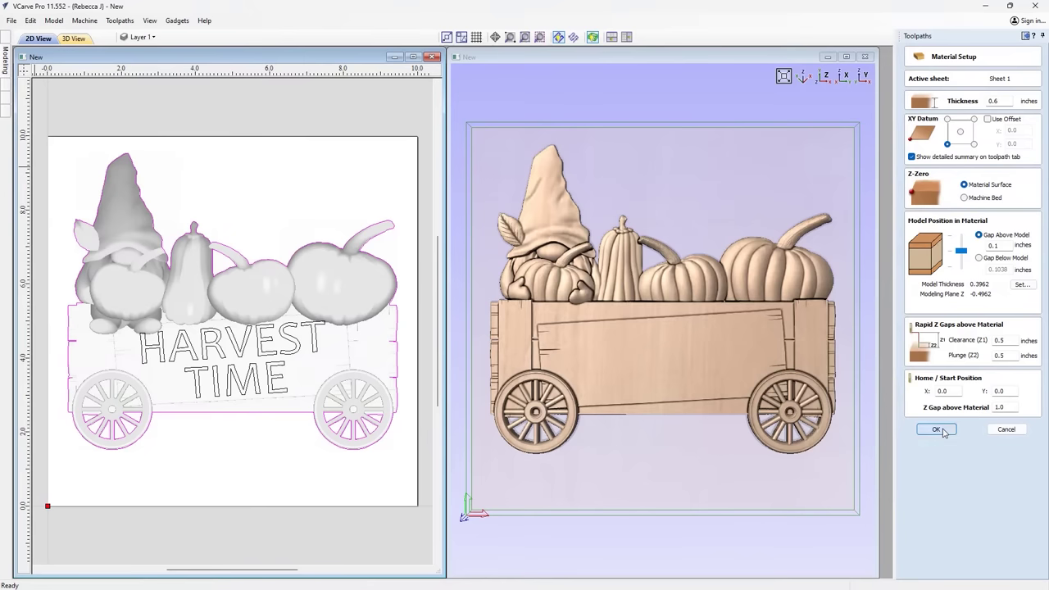
{"action": "left_click", "coordinate": [938, 430]}
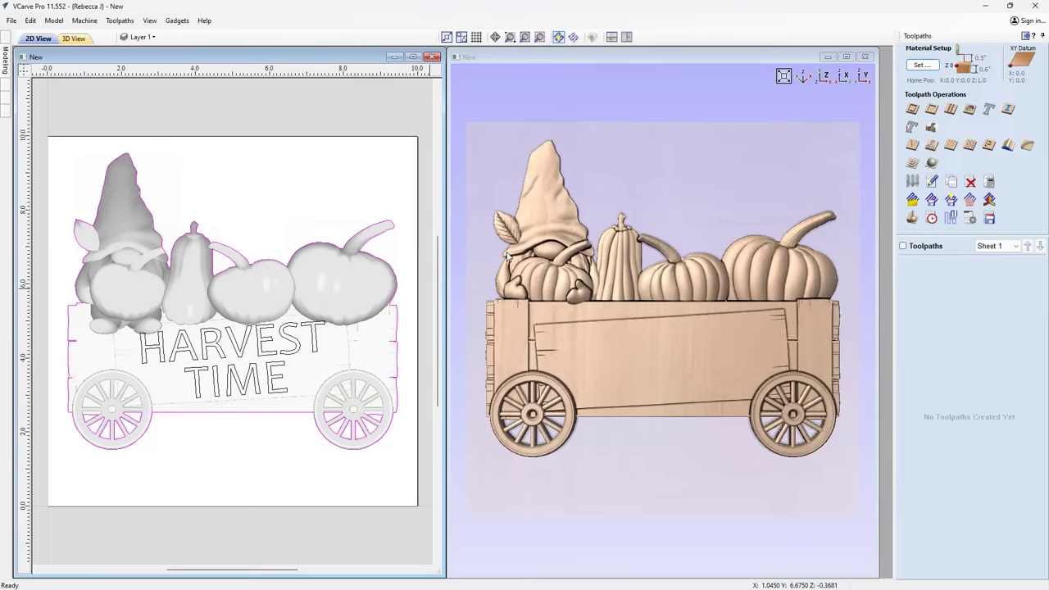
Calculate a rough machining toolpath named 3D Roughing, limited to the grouped boundary vectors, with ramp plunge moves turned on.
{"action": "left_click", "coordinate": [912, 163]}
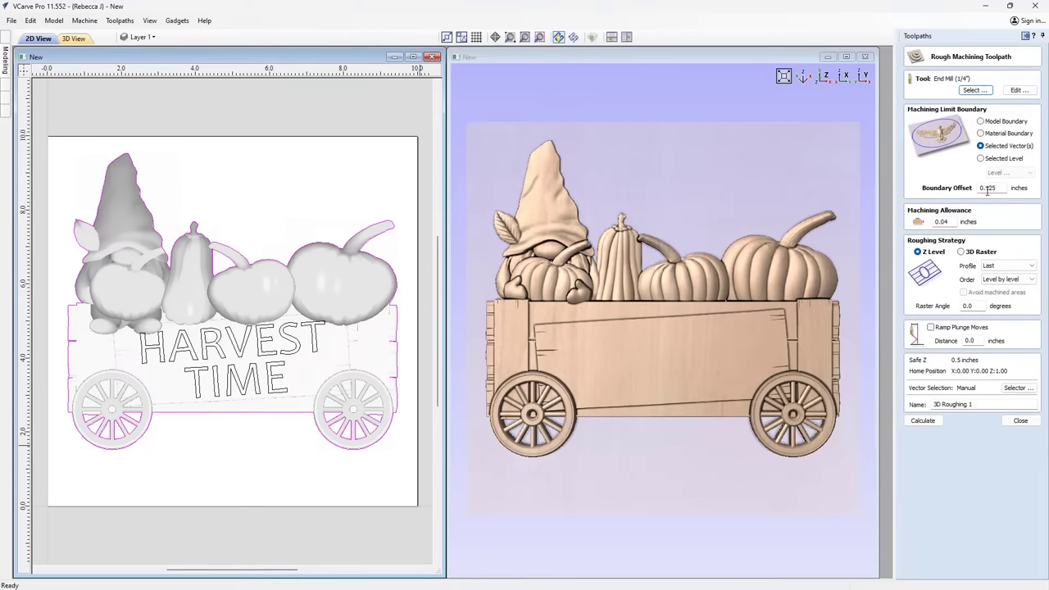
{"action": "left_click", "coordinate": [387, 262]}
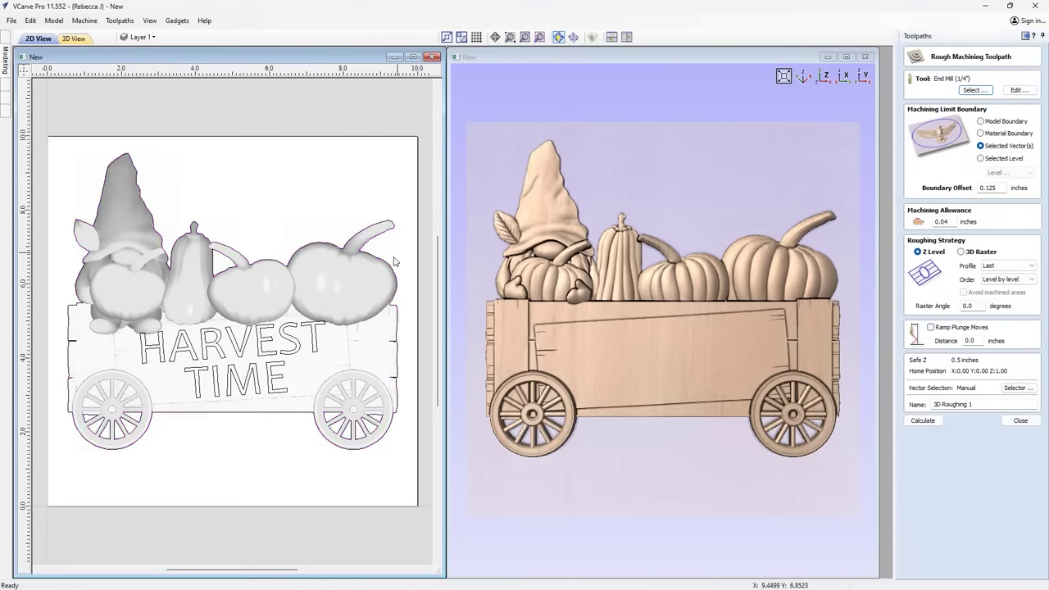
{"action": "left_click", "coordinate": [386, 268]}
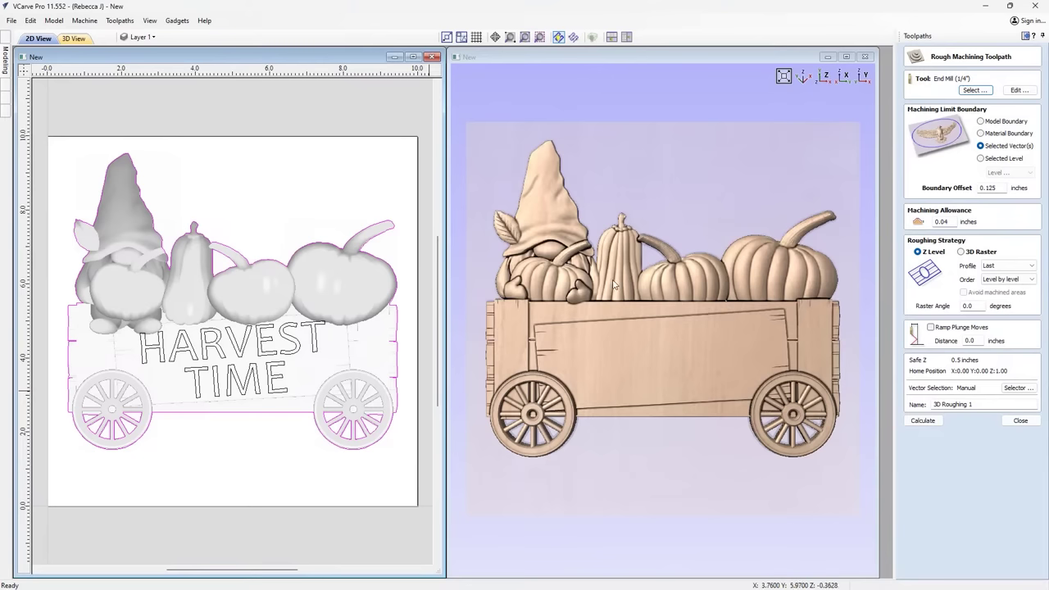
{"action": "left_click", "coordinate": [1007, 265]}
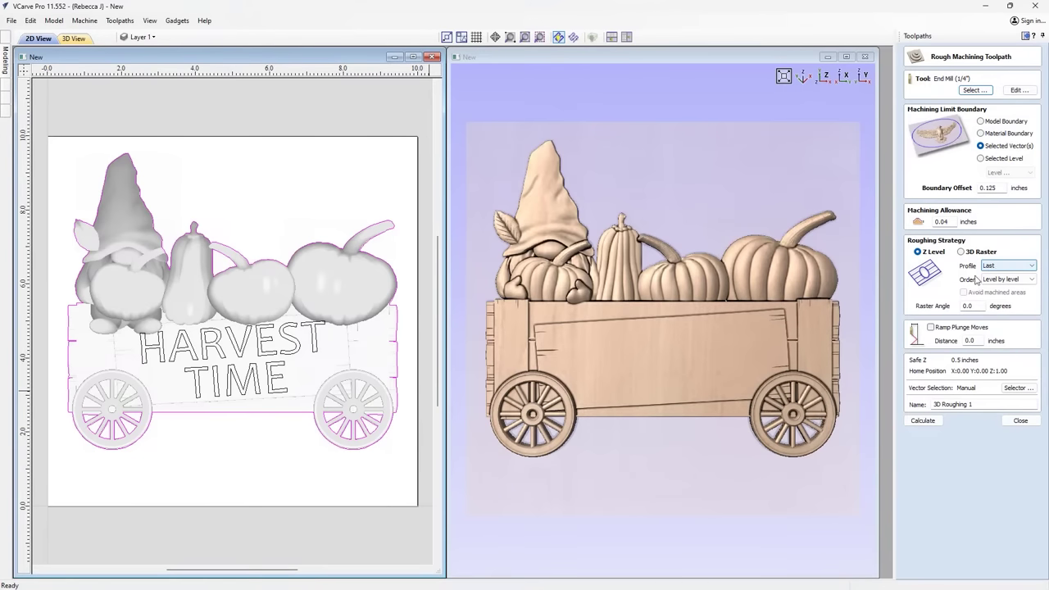
{"action": "left_click", "coordinate": [504, 418]}
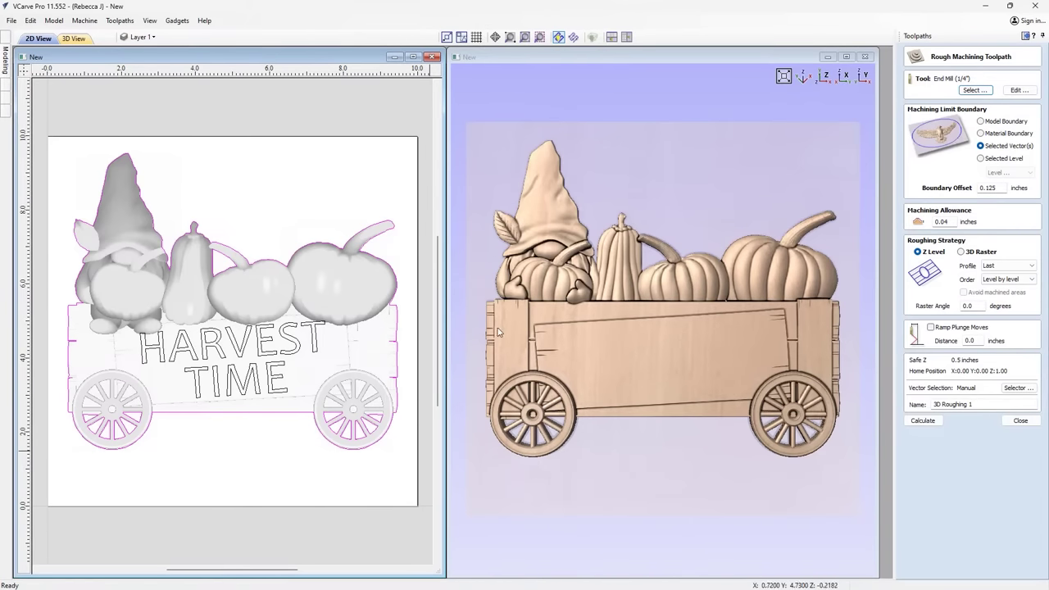
{"action": "left_click", "coordinate": [930, 327]}
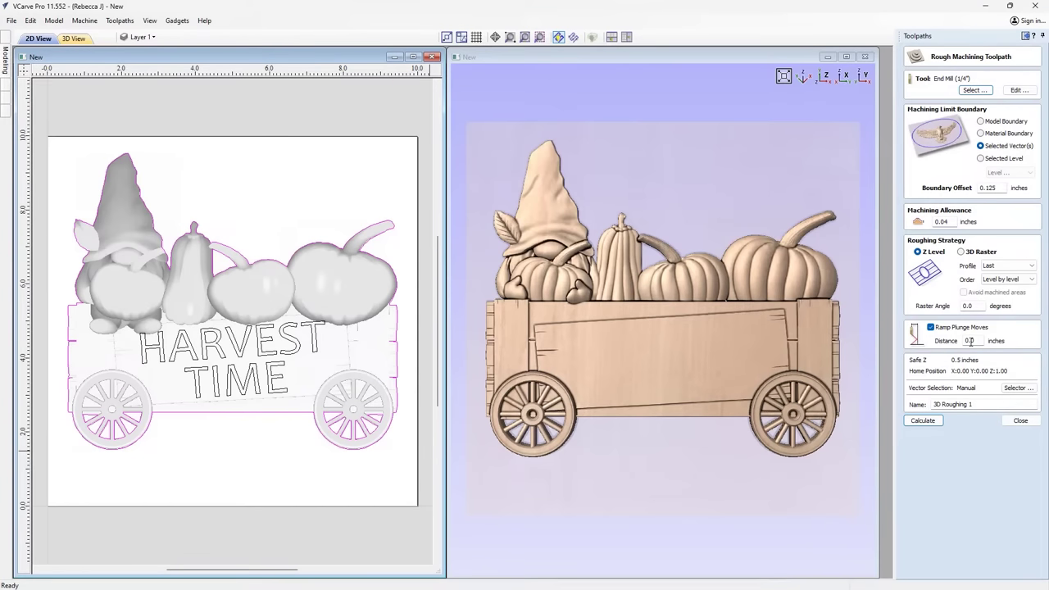
{"action": "left_click_drag", "start_coordinate": [970, 341], "coordinate": [978, 341]}
{"action": "left_click", "coordinate": [973, 404]}
{"action": "left_click", "coordinate": [933, 423]}
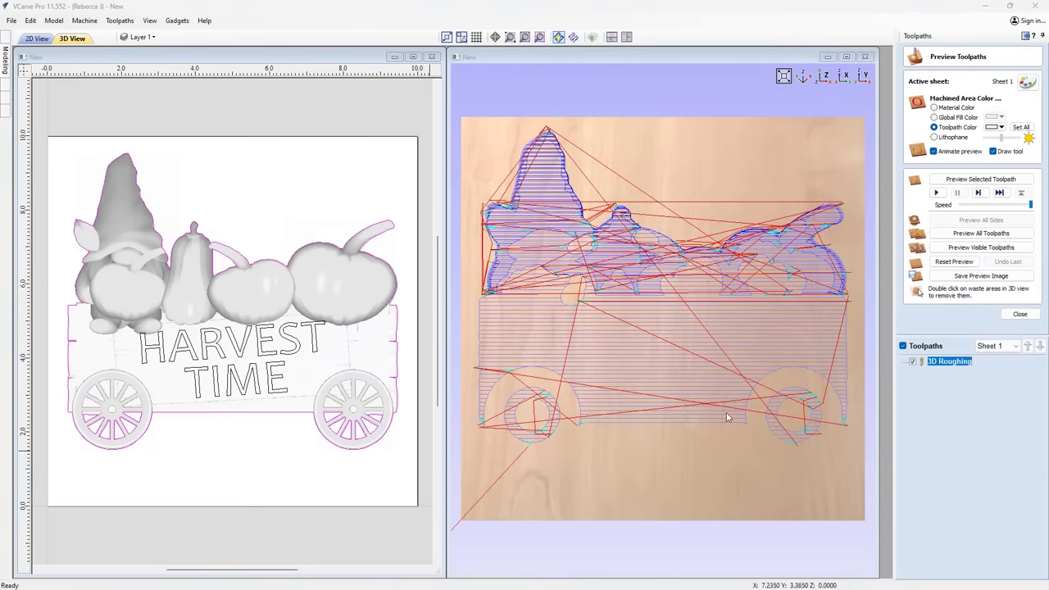
Preview the 3D Roughing toolpath, inspect the simulated cut from several angles and from above, and close the preview.
{"action": "left_click_drag", "start_coordinate": [727, 413], "coordinate": [729, 293]}
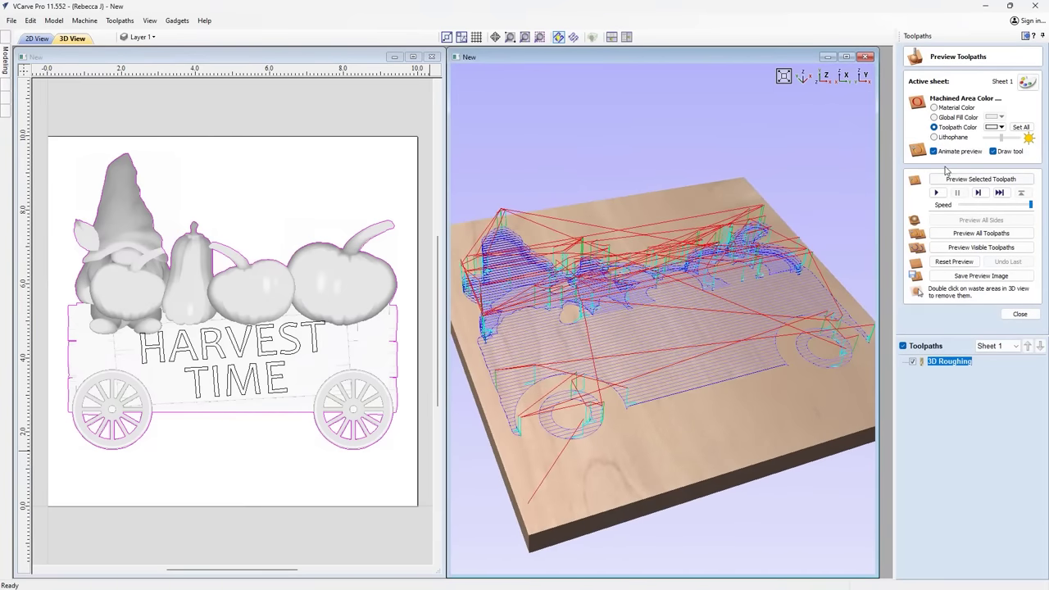
{"action": "left_click", "coordinate": [981, 178]}
{"action": "left_click_drag", "start_coordinate": [636, 377], "coordinate": [649, 418]}
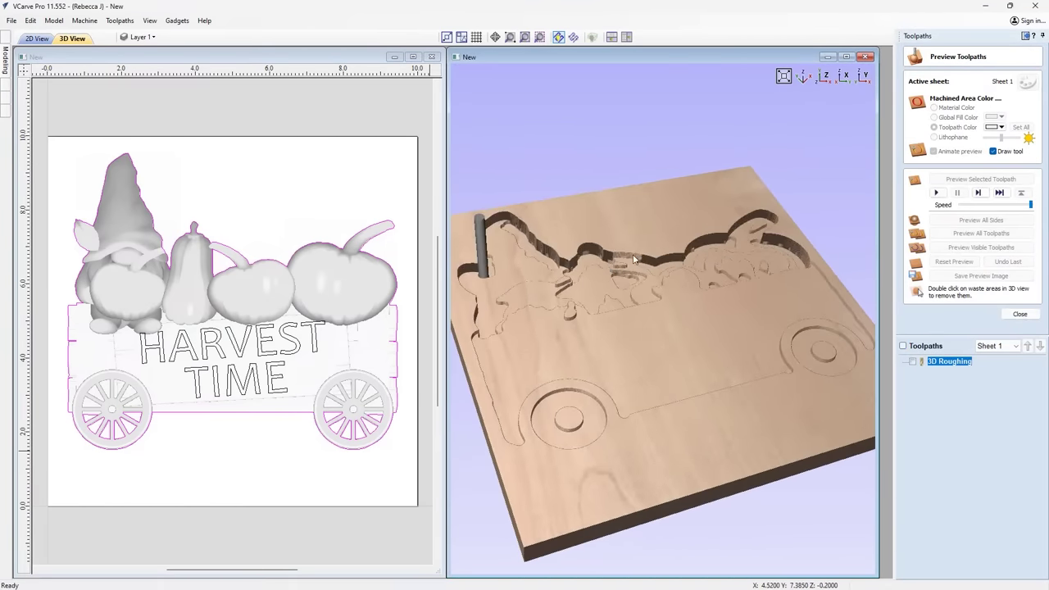
{"action": "left_click_drag", "start_coordinate": [627, 282], "coordinate": [602, 247]}
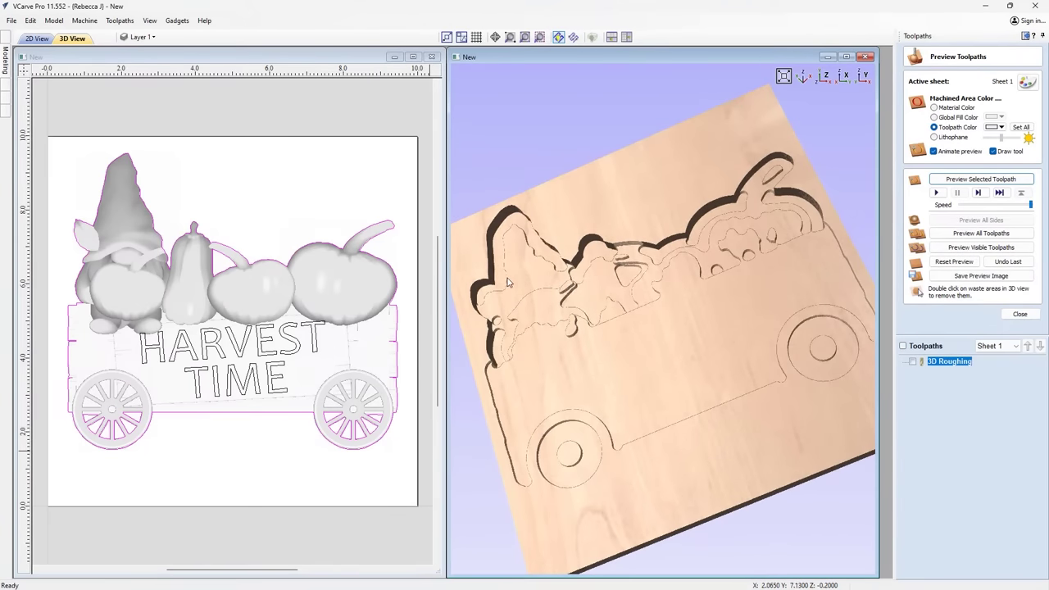
{"action": "left_click_drag", "start_coordinate": [574, 385], "coordinate": [617, 360]}
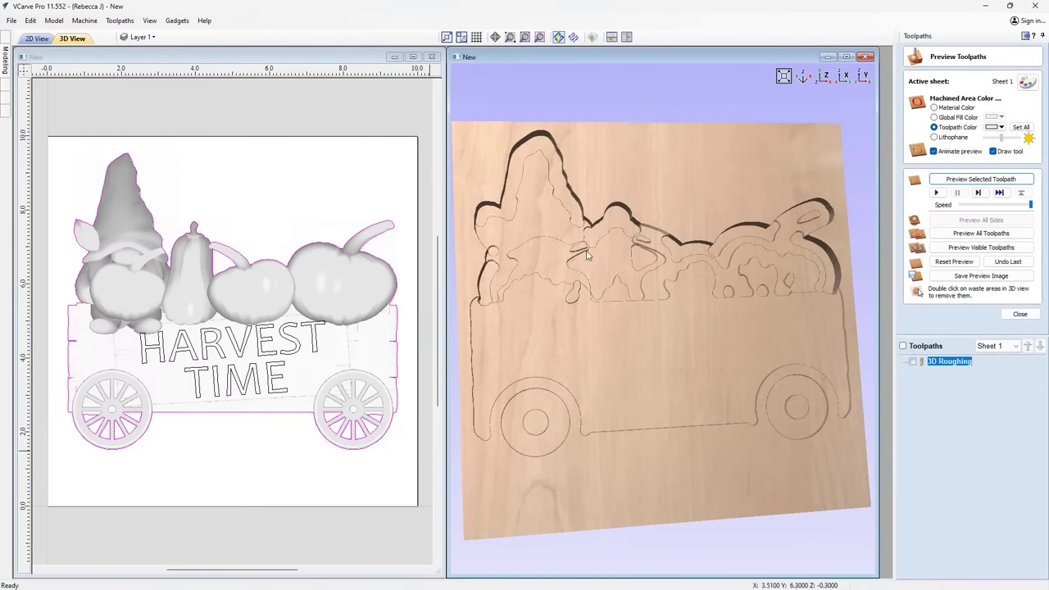
{"action": "left_click", "coordinate": [825, 77]}
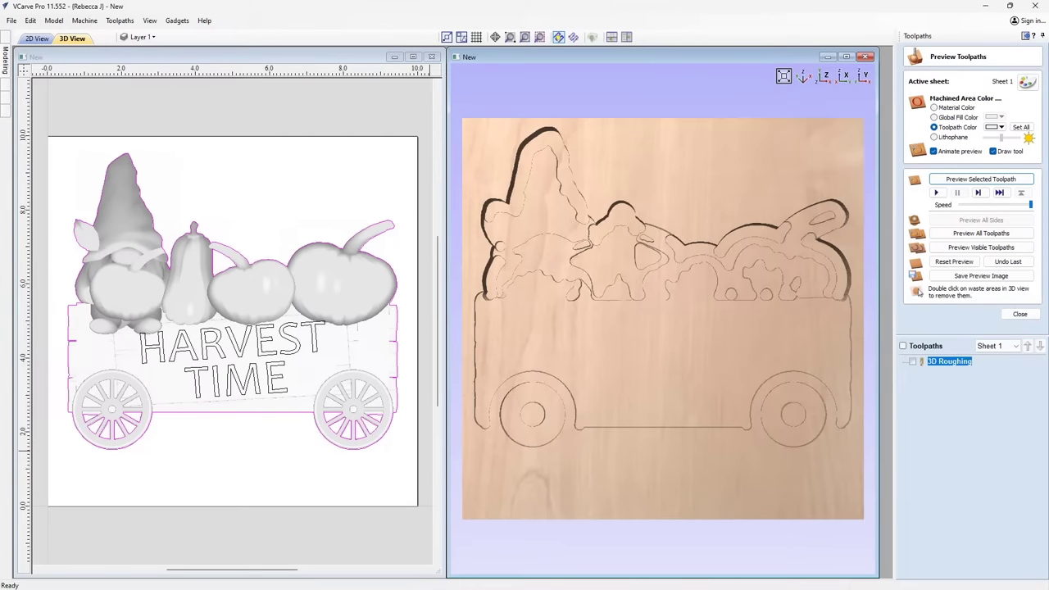
{"action": "left_click", "coordinate": [1020, 314]}
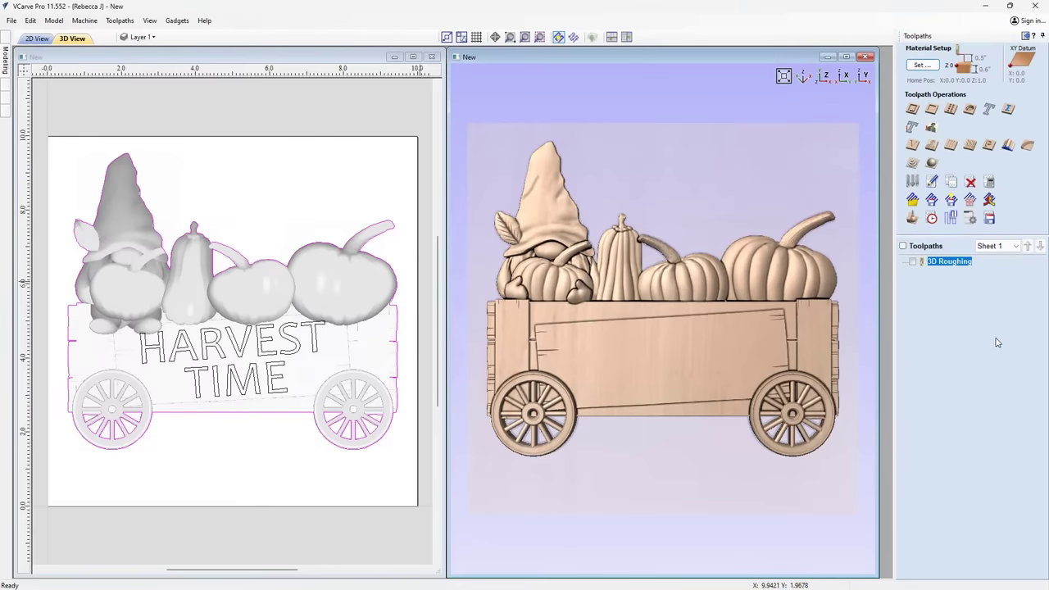
Calculate a finish machining toolpath named 3D Finish with the 1/8" ball nose, raster strategy, selected vector boundary and 0.125 inch boundary offset.
{"action": "left_click", "coordinate": [931, 164]}
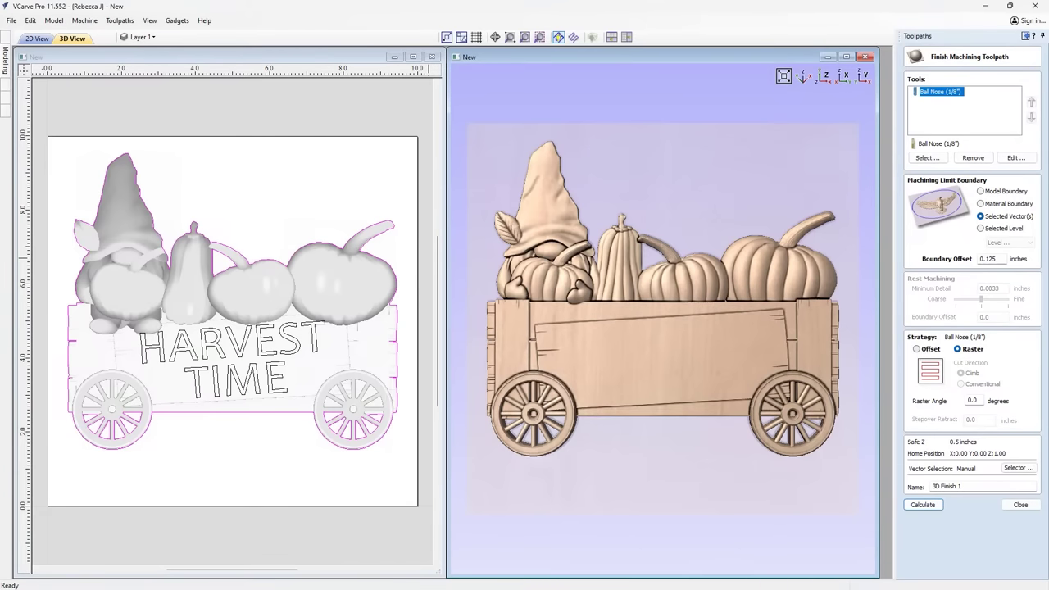
{"action": "left_click", "coordinate": [971, 486]}
{"action": "key", "text": "BackSpace"}
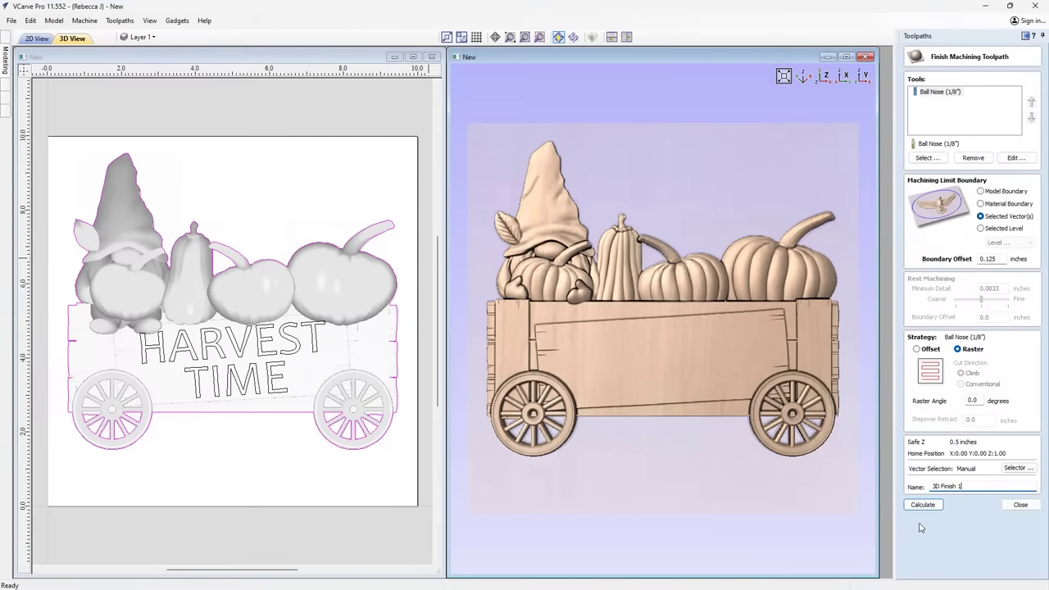
{"action": "left_click", "coordinate": [924, 505]}
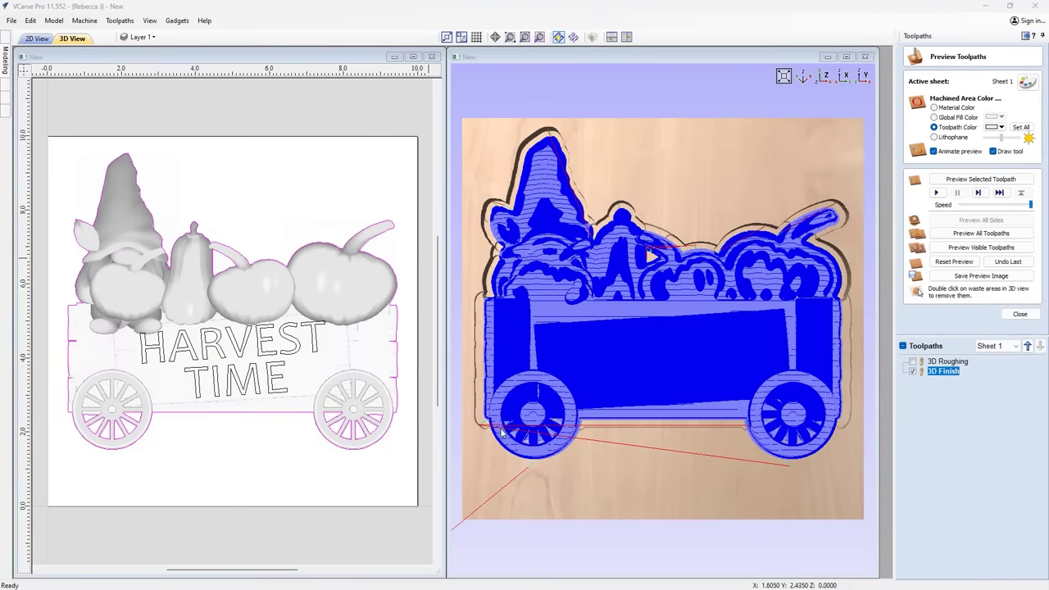
Preview the 3D Finish toolpath, inspect the simulated cut from several angles and from above, and close the preview.
{"action": "left_click_drag", "start_coordinate": [633, 418], "coordinate": [764, 308]}
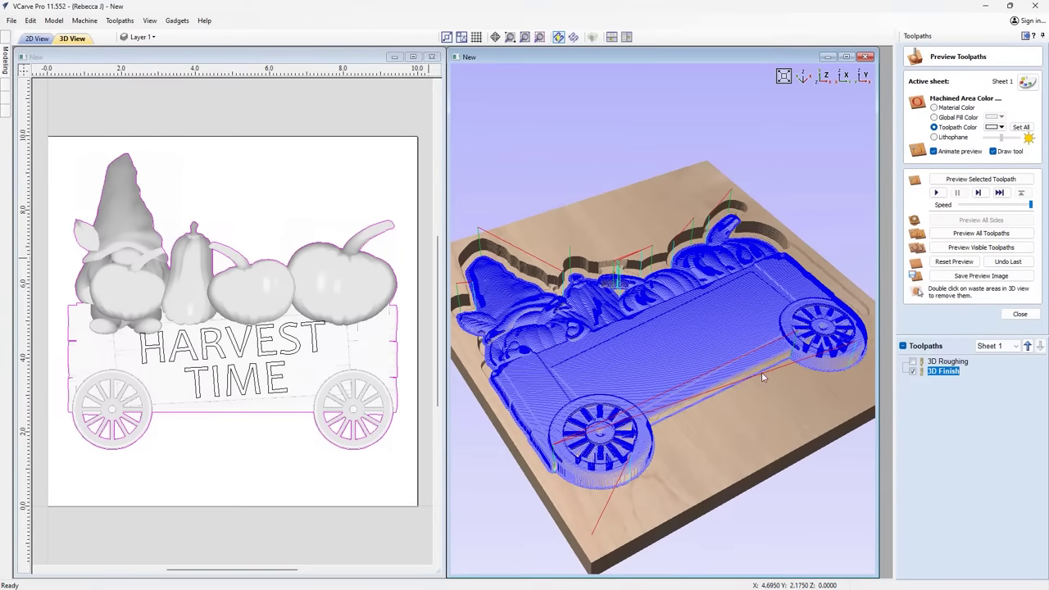
{"action": "left_click_drag", "start_coordinate": [806, 419], "coordinate": [704, 364]}
{"action": "left_click", "coordinate": [979, 193]}
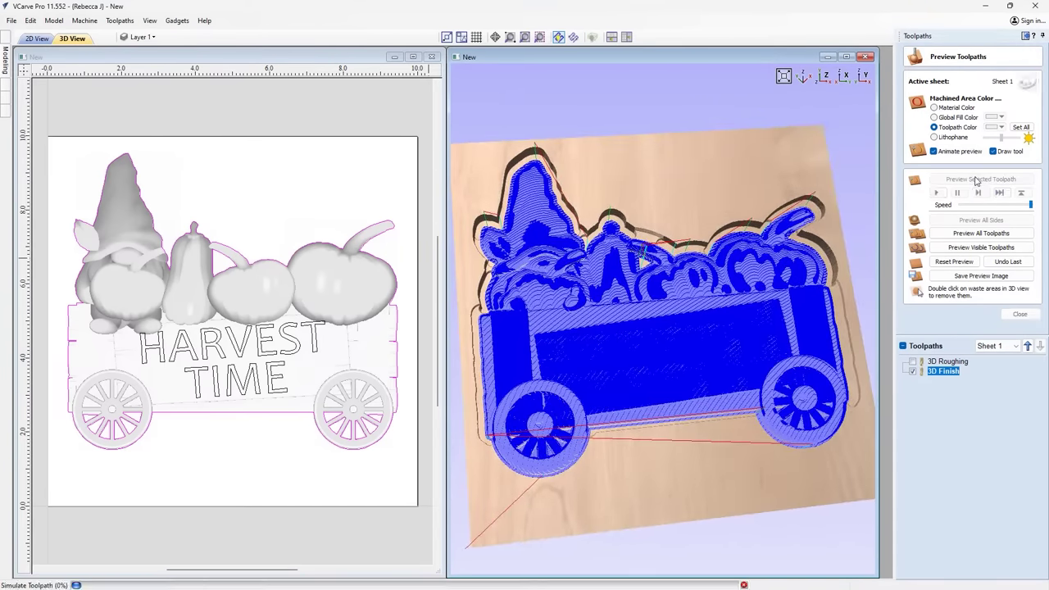
{"action": "left_click_drag", "start_coordinate": [702, 414], "coordinate": [700, 446]}
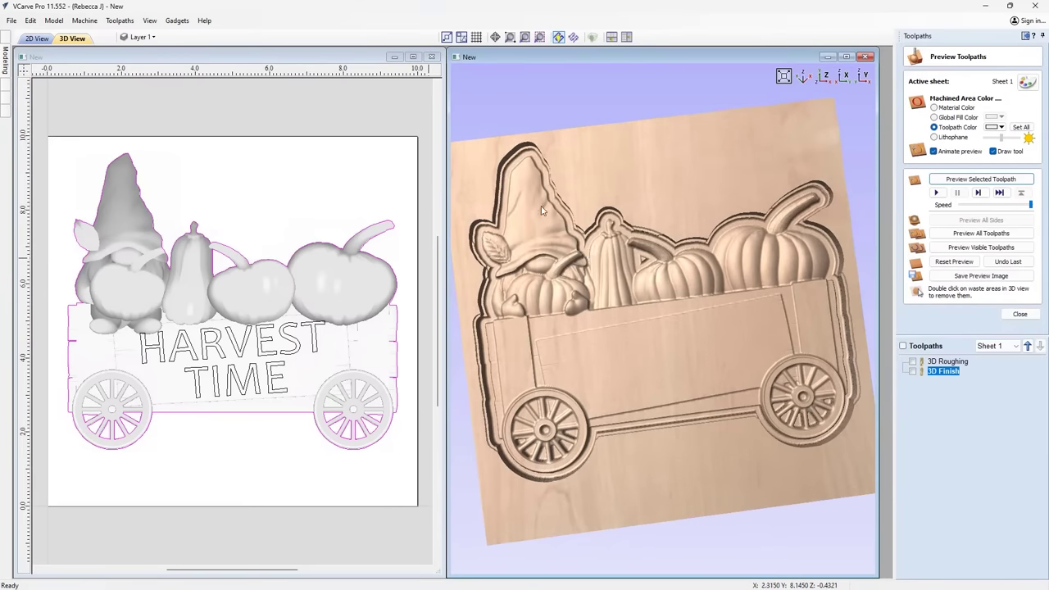
{"action": "left_click_drag", "start_coordinate": [636, 294], "coordinate": [726, 313]}
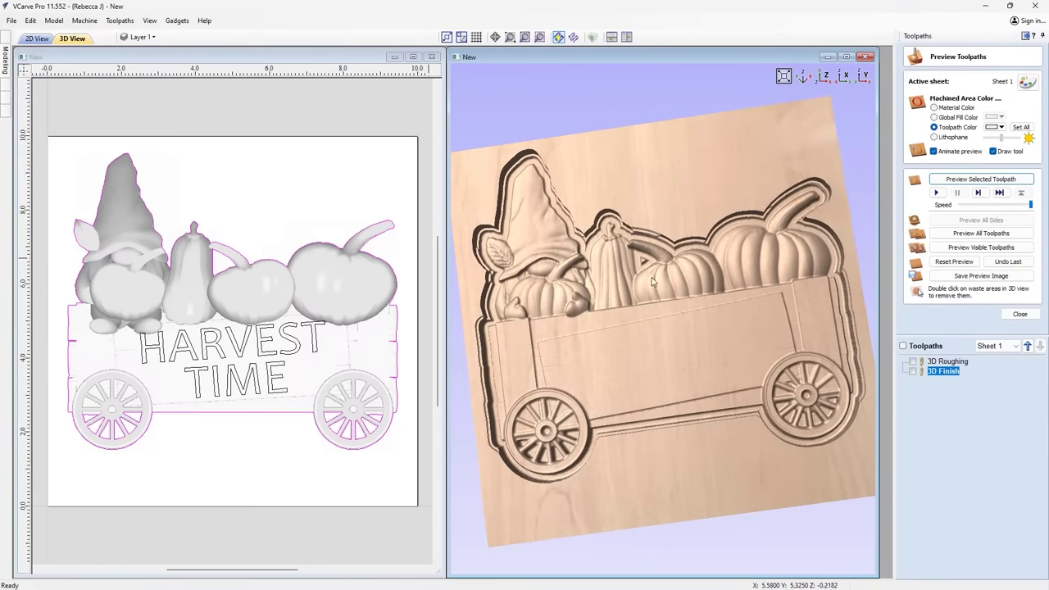
{"action": "left_click_drag", "start_coordinate": [585, 339], "coordinate": [597, 295]}
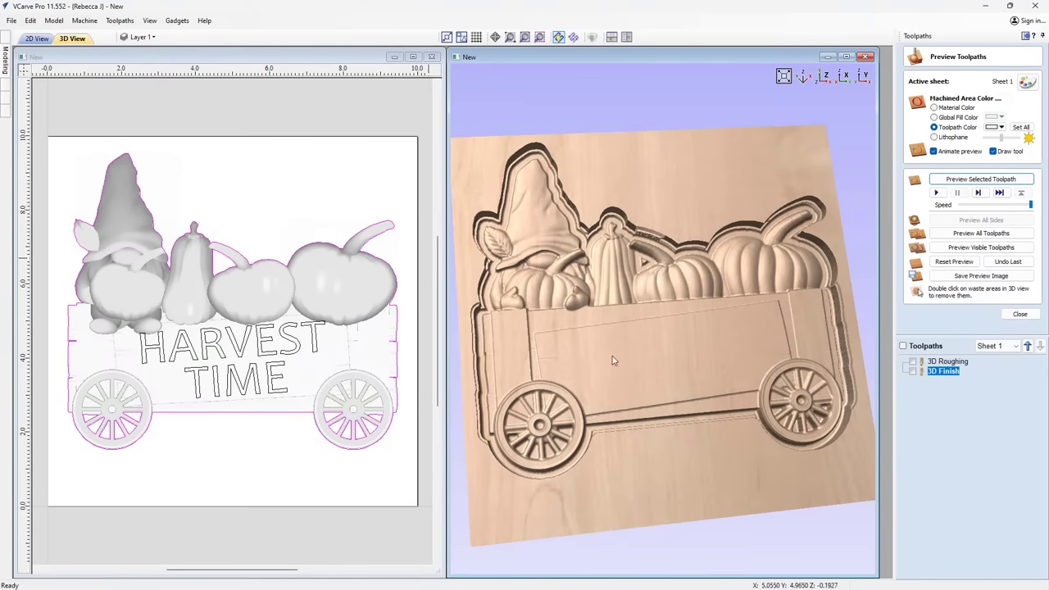
{"action": "left_click_drag", "start_coordinate": [613, 360], "coordinate": [672, 328]}
{"action": "left_click", "coordinate": [825, 77]}
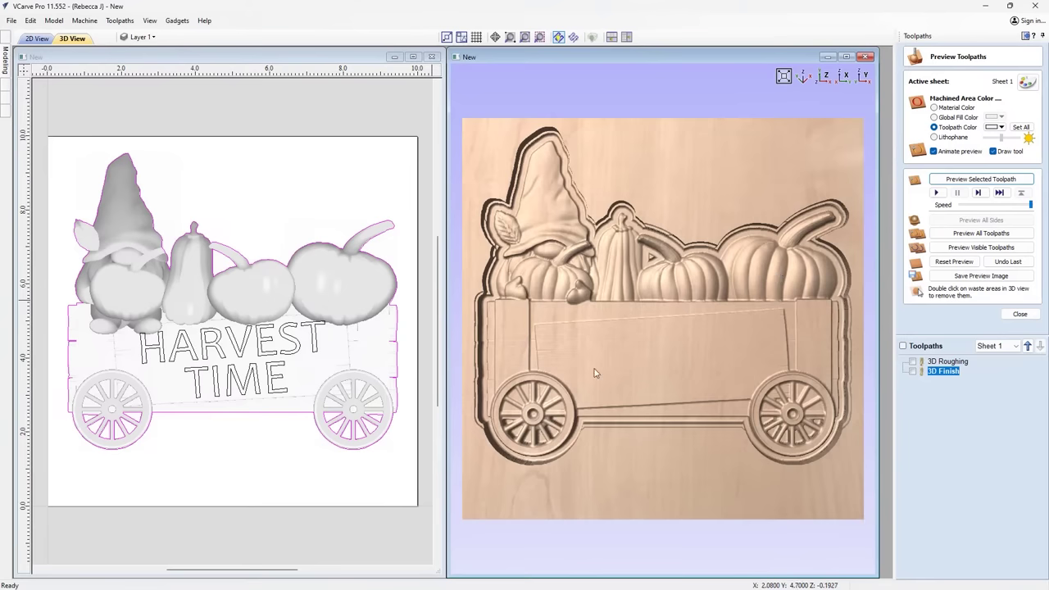
{"action": "left_click", "coordinate": [1020, 313]}
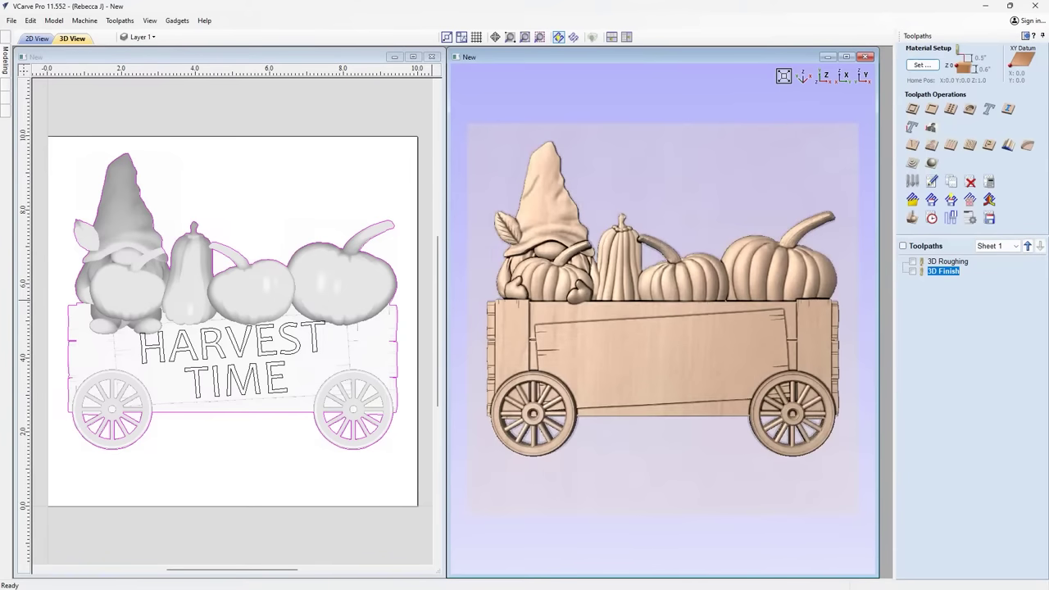
Calculate a V-carve toolpath named V-Carve for the HARVEST TIME lettering with the 90° 1 1/4" V-bit, projected onto the 3D model.
{"action": "left_click", "coordinate": [239, 360]}
{"action": "left_click", "coordinate": [239, 360]}
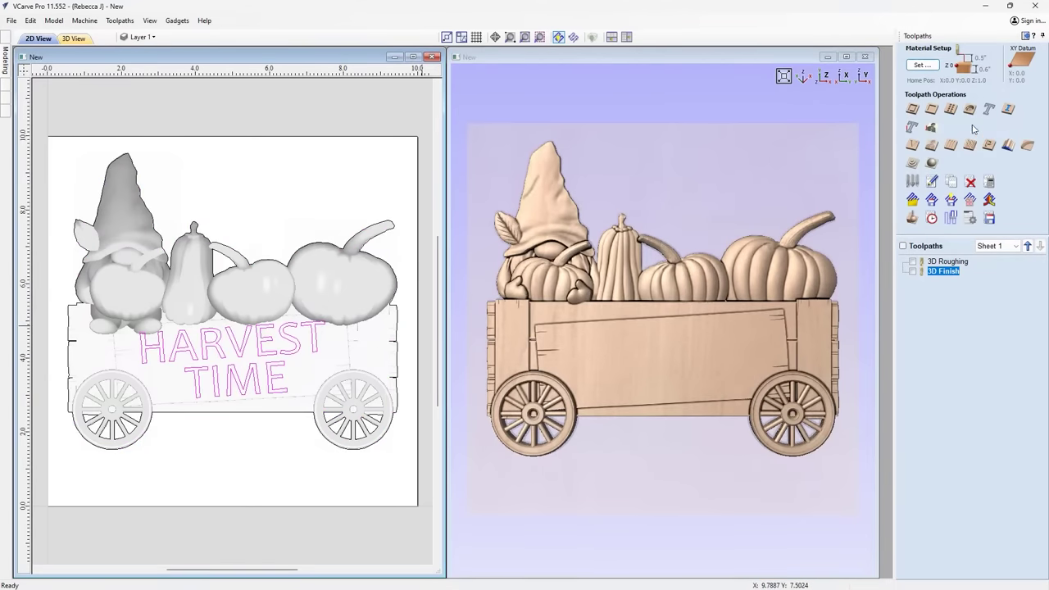
{"action": "left_click", "coordinate": [913, 146]}
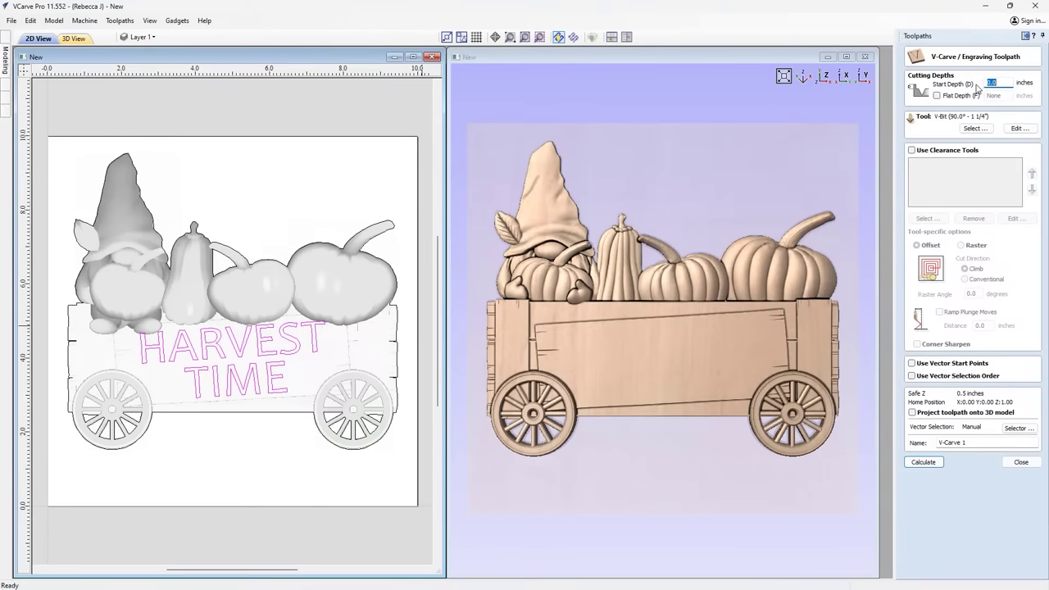
{"action": "left_click", "coordinate": [913, 412]}
{"action": "left_click", "coordinate": [970, 443]}
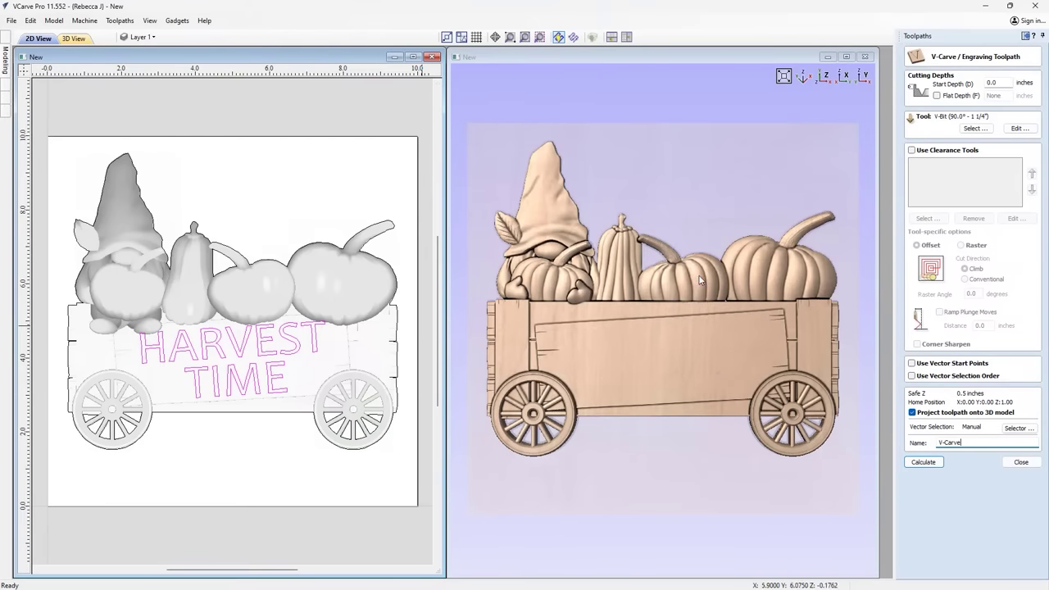
{"action": "left_click", "coordinate": [923, 462]}
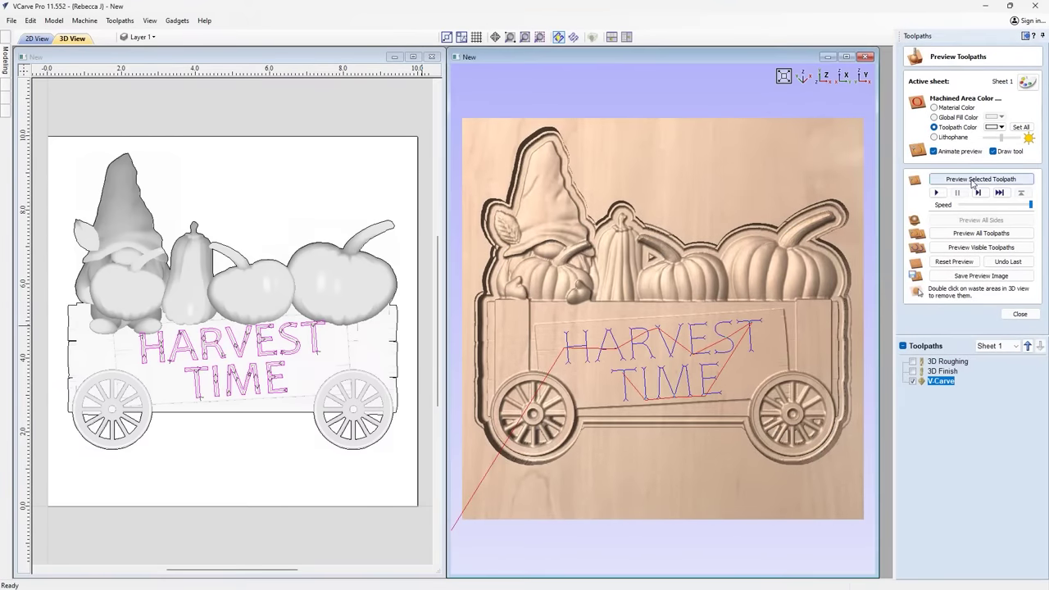
Inspect the previewed V-carved lettering at an angle, close the preview and return to the view from above.
{"action": "left_click_drag", "start_coordinate": [539, 421], "coordinate": [664, 384]}
{"action": "left_click", "coordinate": [1015, 314]}
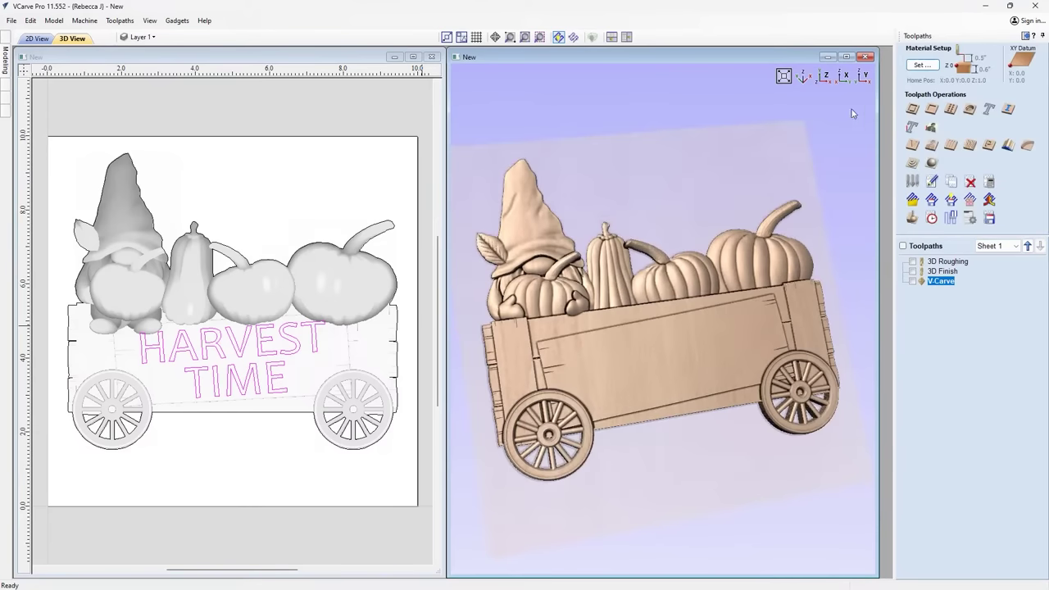
{"action": "left_click", "coordinate": [823, 75]}
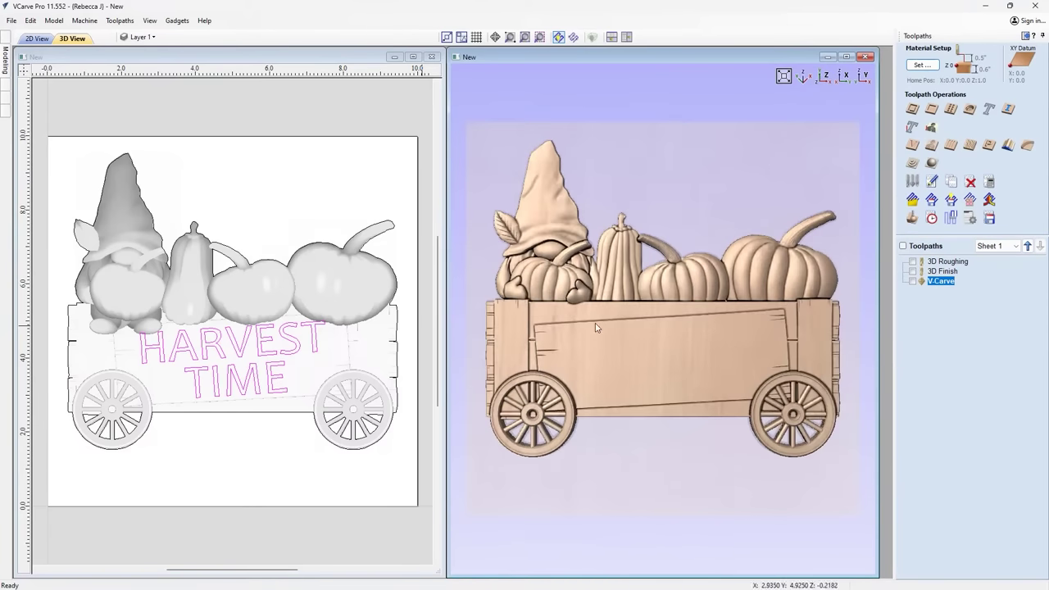
Set up a 2D profile toolpath on the grouped outline vectors with a 0.6 inch cut depth and the 1/8" end mill.
{"action": "left_click", "coordinate": [912, 108]}
{"action": "left_click", "coordinate": [289, 268]}
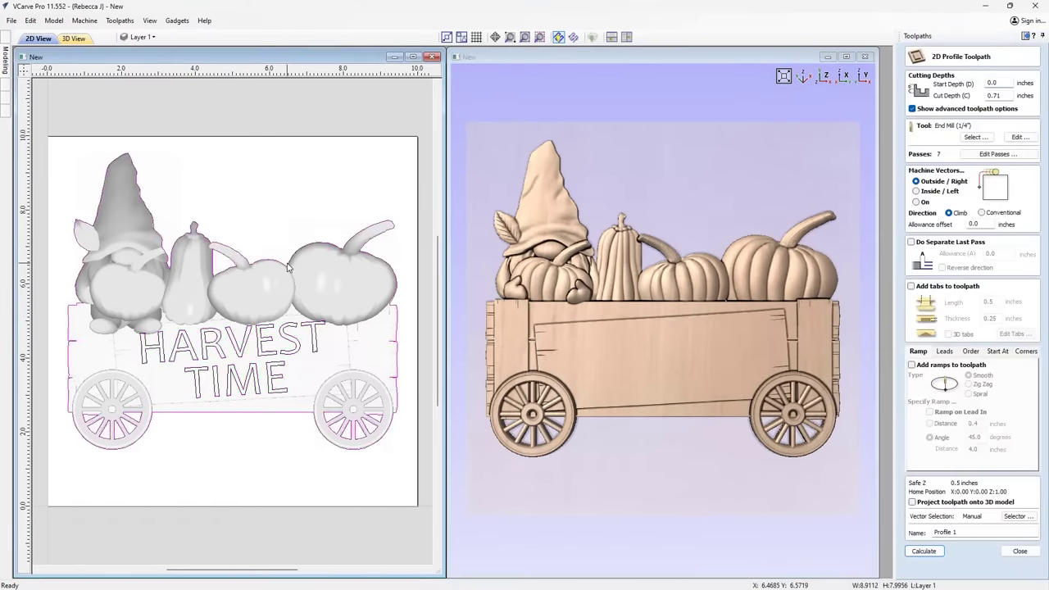
{"action": "double_click", "coordinate": [996, 95]}
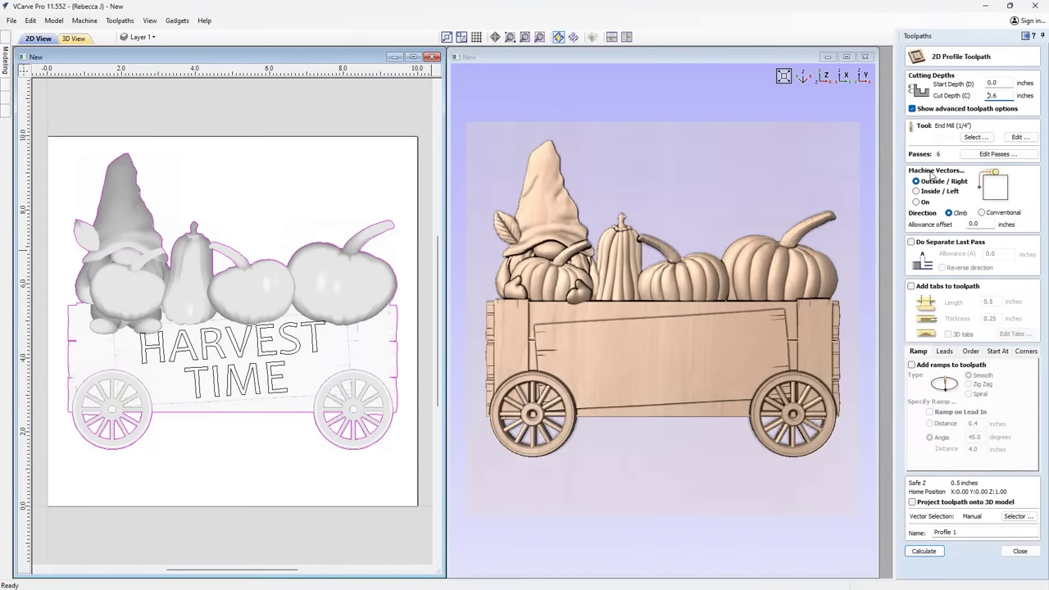
{"action": "left_click", "coordinate": [973, 137]}
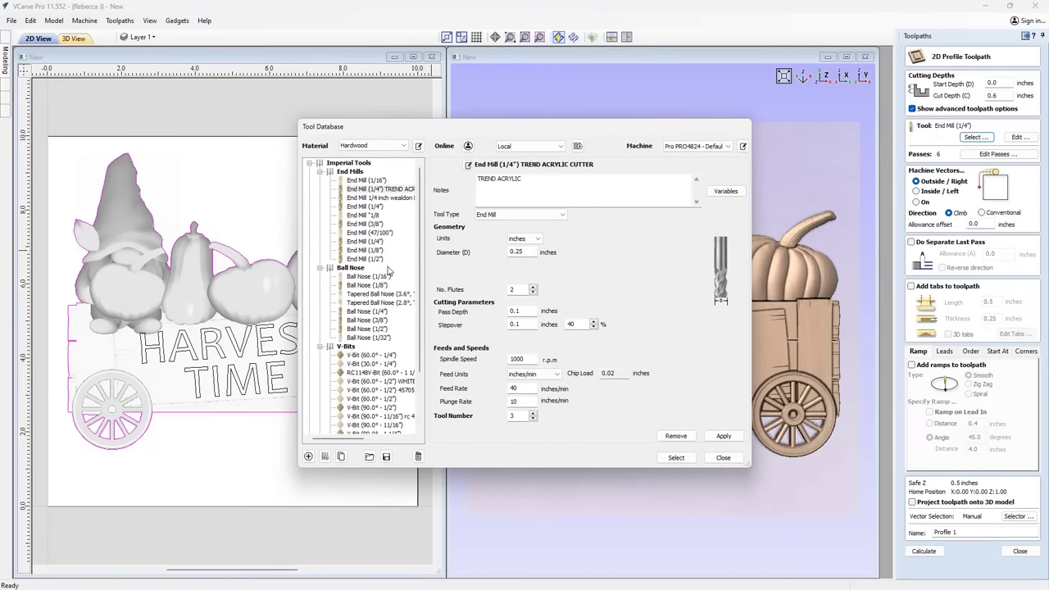
{"action": "left_click", "coordinate": [381, 251]}
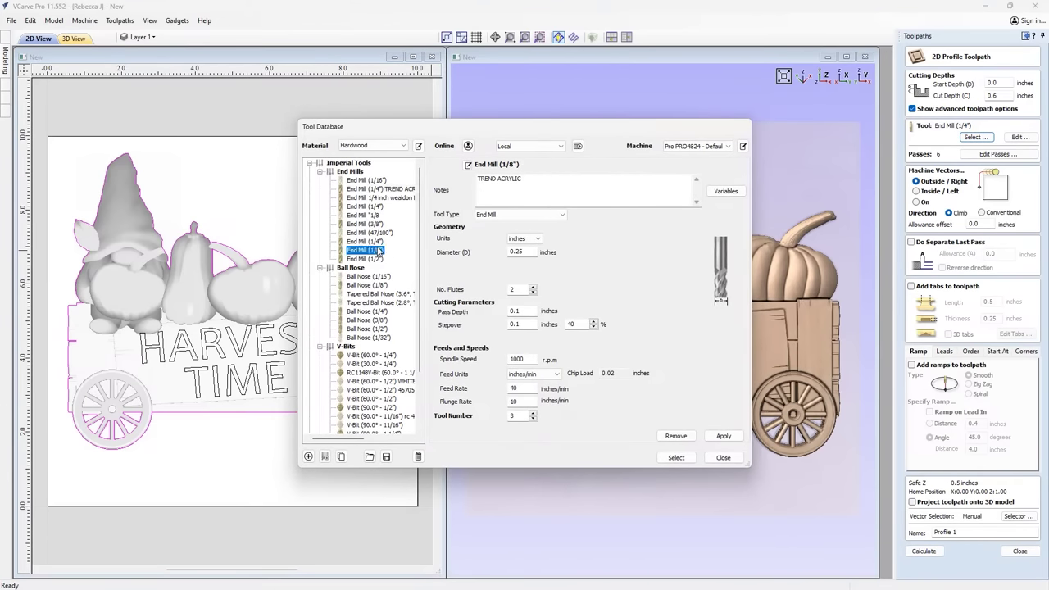
{"action": "left_click", "coordinate": [676, 457]}
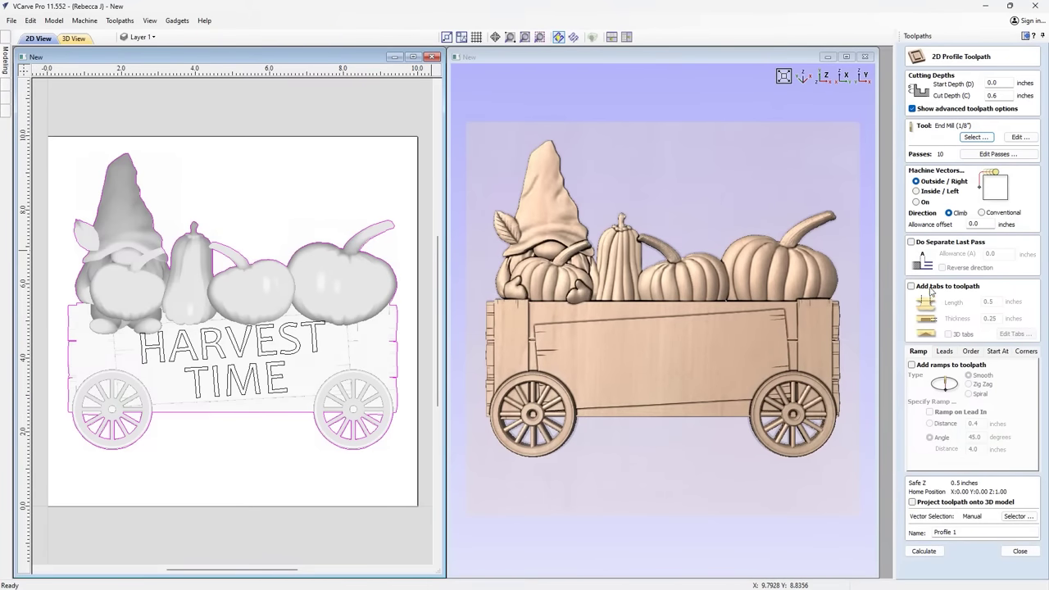
Add tabs to the profile toolpath with a length of 0.3 inches and a thickness of 0.125 inches.
{"action": "left_click", "coordinate": [929, 291]}
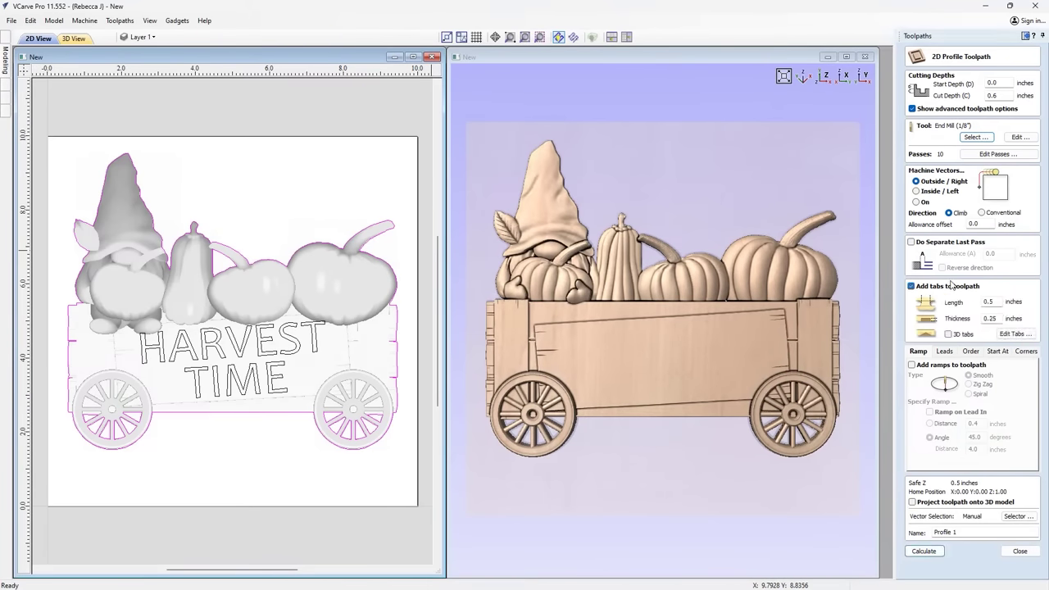
{"action": "double_click", "coordinate": [990, 302]}
{"action": "type", "text": "3"}
{"action": "left_click", "coordinate": [991, 318]}
Place two tabs on each end of the wagon body, one on top of the large pumpkin and one on the wagon's underside.
{"action": "left_click", "coordinate": [1015, 334]}
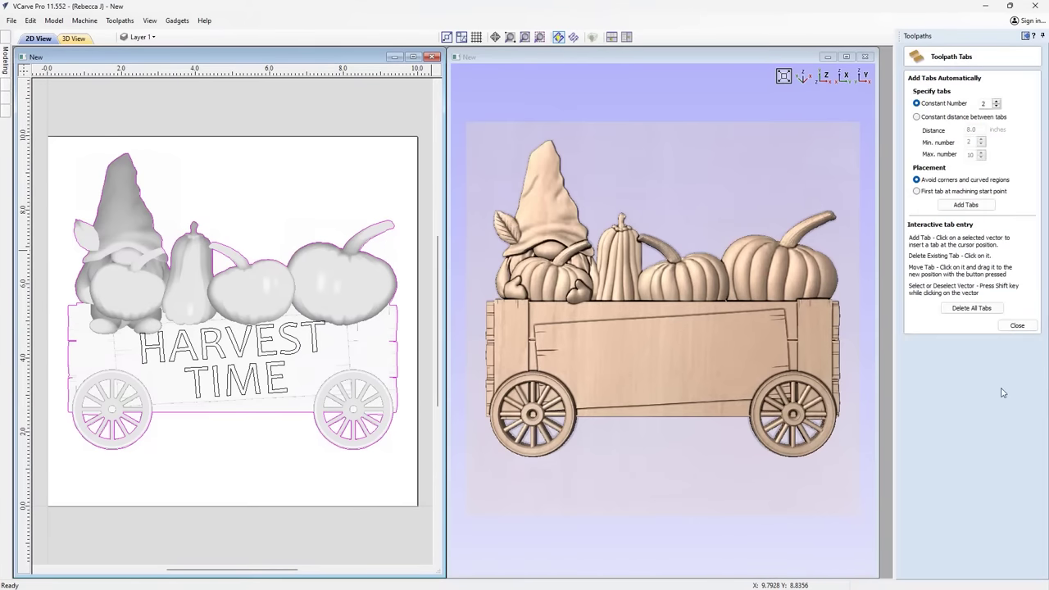
{"action": "left_click", "coordinate": [966, 205]}
{"action": "left_click", "coordinate": [398, 327]}
{"action": "left_click", "coordinate": [397, 400]}
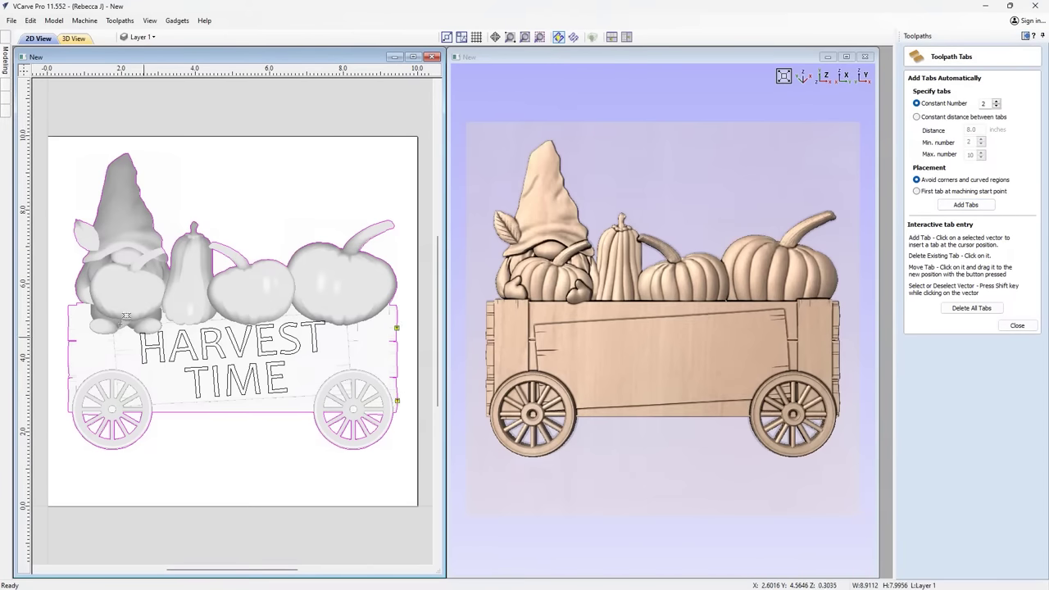
{"action": "left_click", "coordinate": [68, 322]}
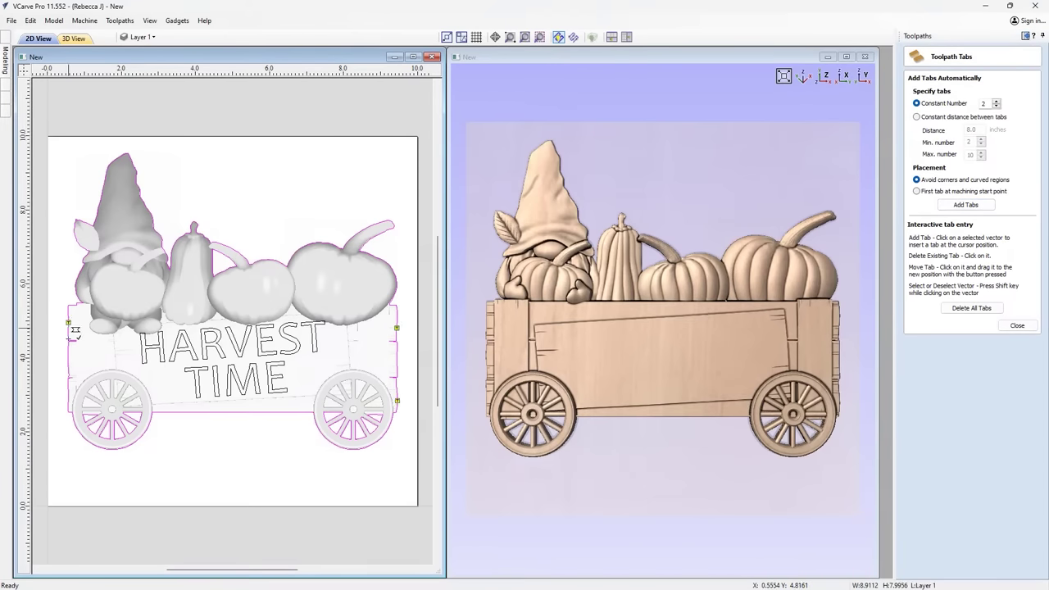
{"action": "left_click", "coordinate": [68, 386]}
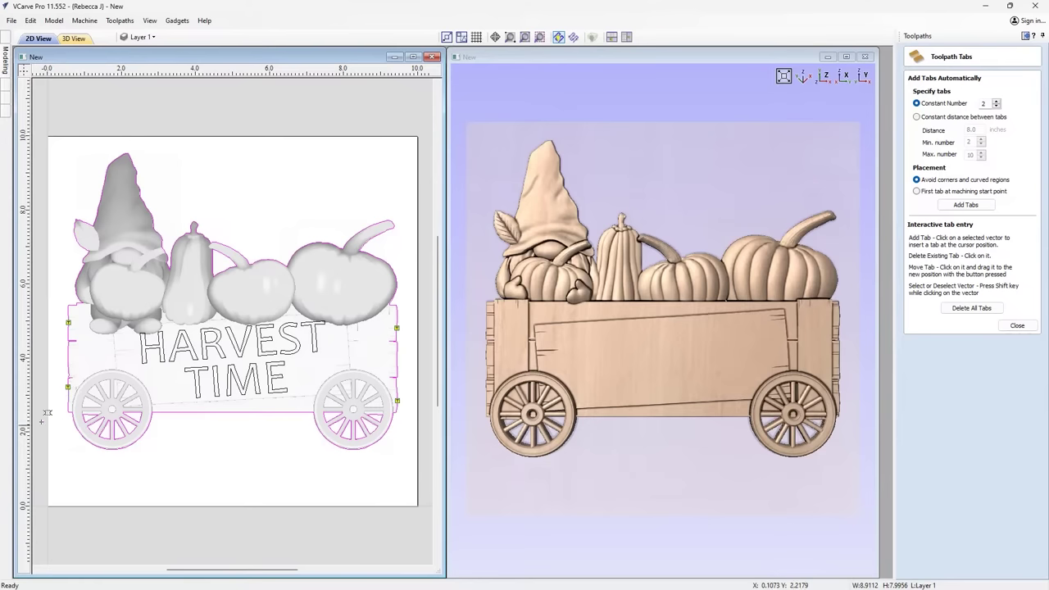
{"action": "left_click", "coordinate": [305, 245]}
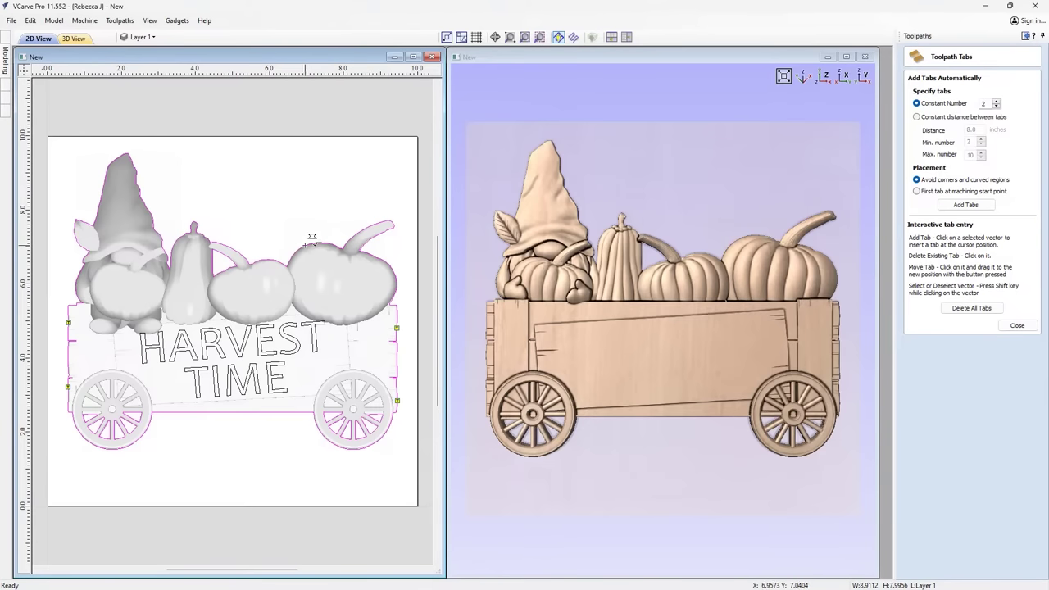
{"action": "left_click", "coordinate": [233, 412]}
{"action": "left_click", "coordinate": [1016, 325]}
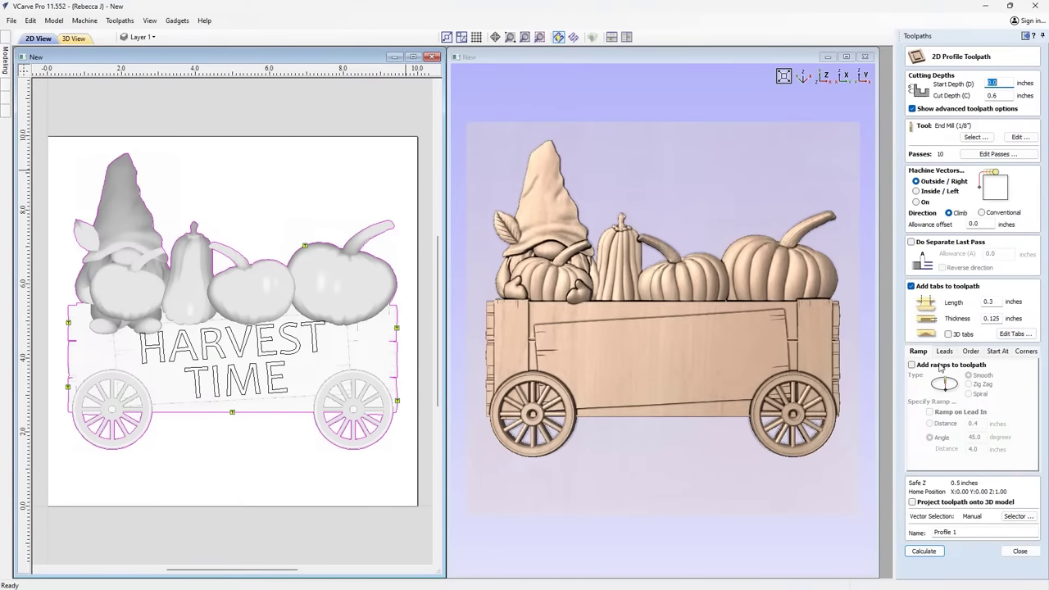
Calculate the outside profile toolpath under the name Profile and preview its cut.
{"action": "left_click", "coordinate": [968, 531]}
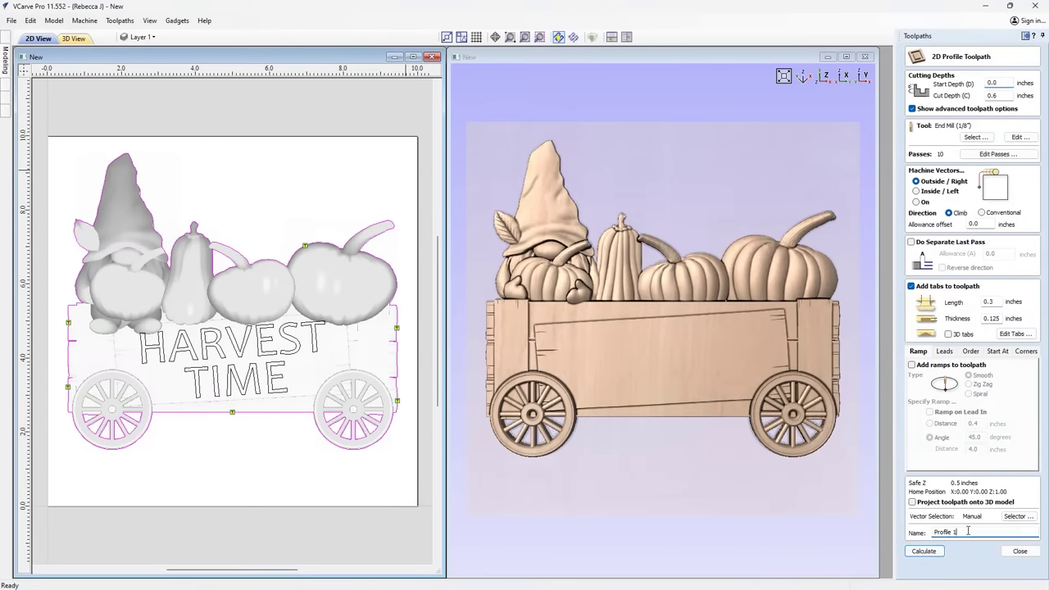
{"action": "left_click", "coordinate": [926, 552]}
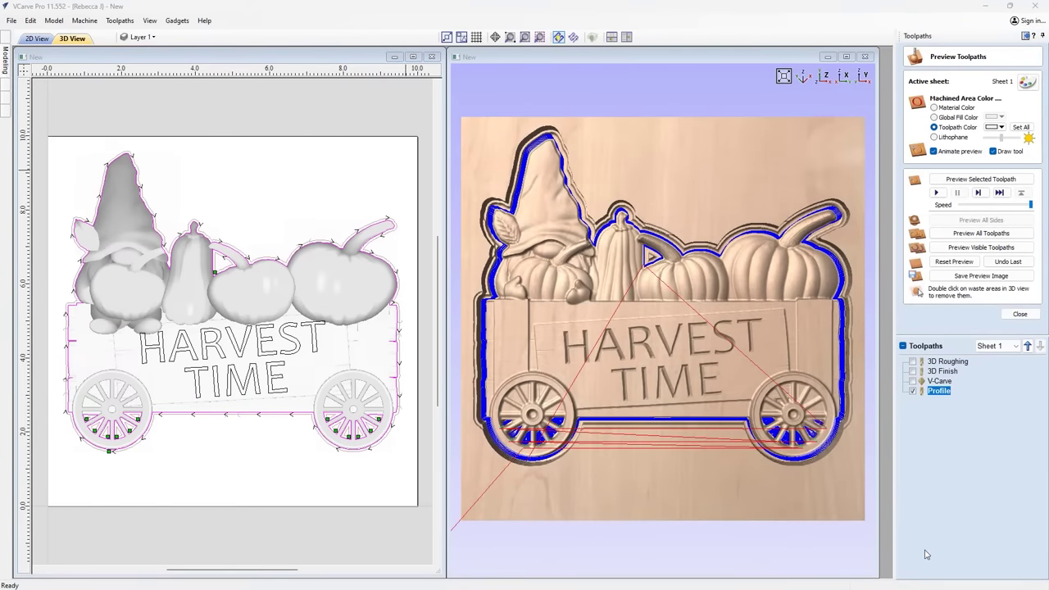
{"action": "left_click", "coordinate": [992, 181]}
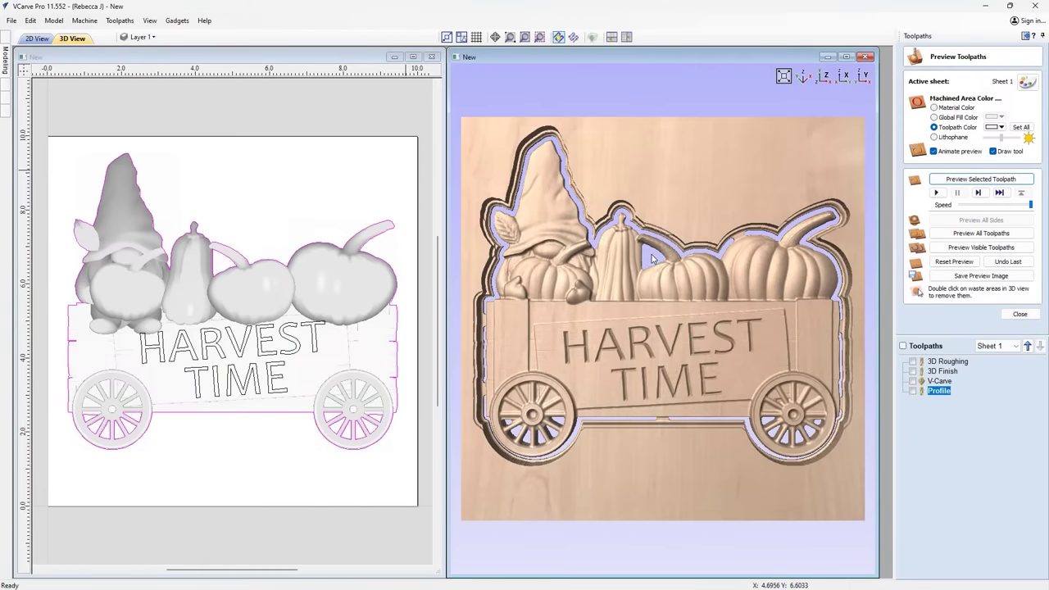
Inspect the simulated profile cut at an angle and from above, and close the preview.
{"action": "left_click_drag", "start_coordinate": [727, 371], "coordinate": [638, 361]}
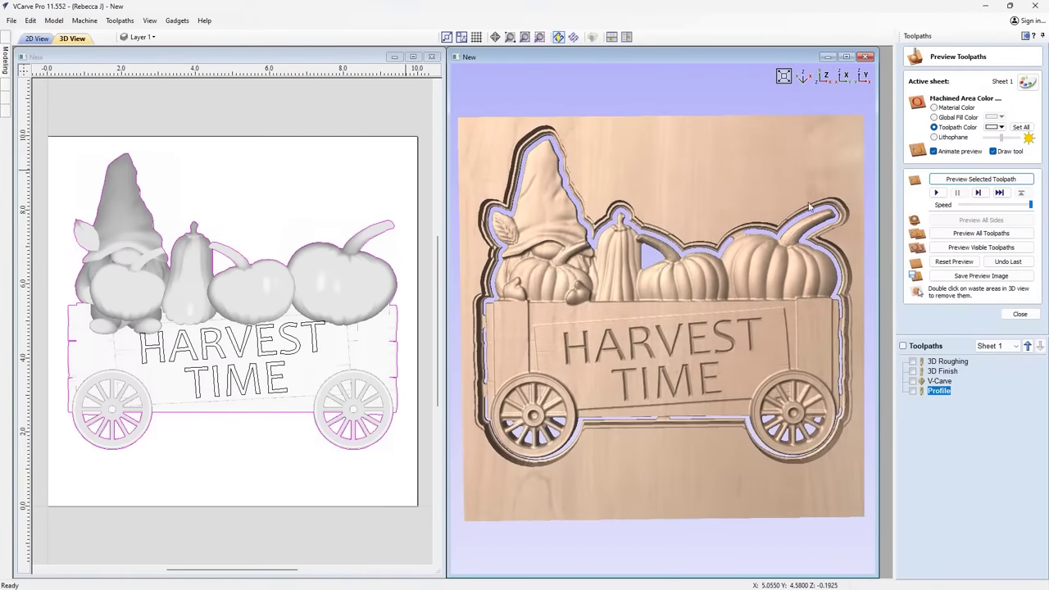
{"action": "left_click", "coordinate": [827, 77]}
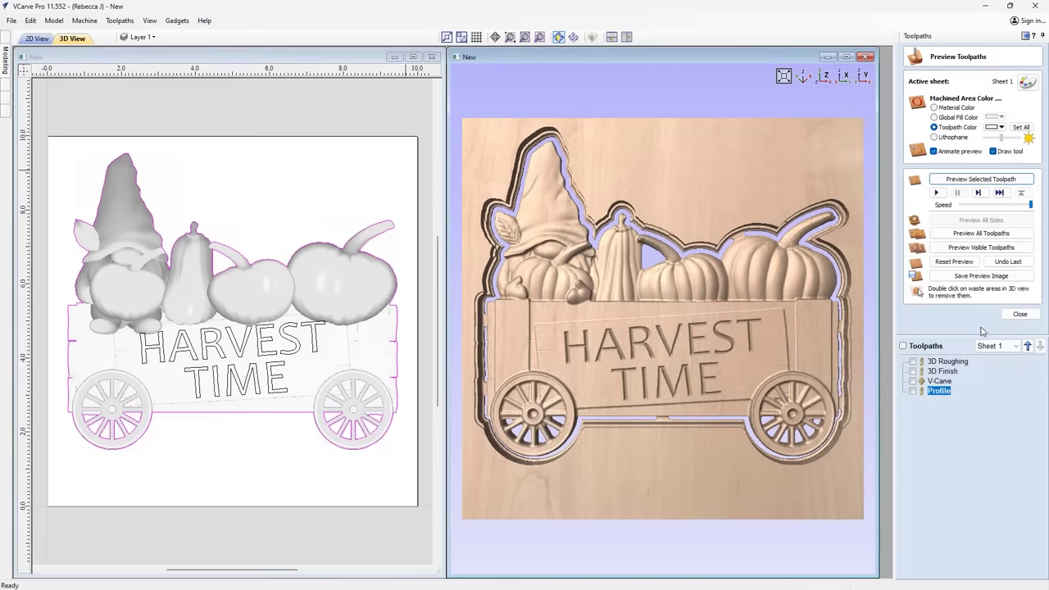
{"action": "left_click", "coordinate": [1020, 314]}
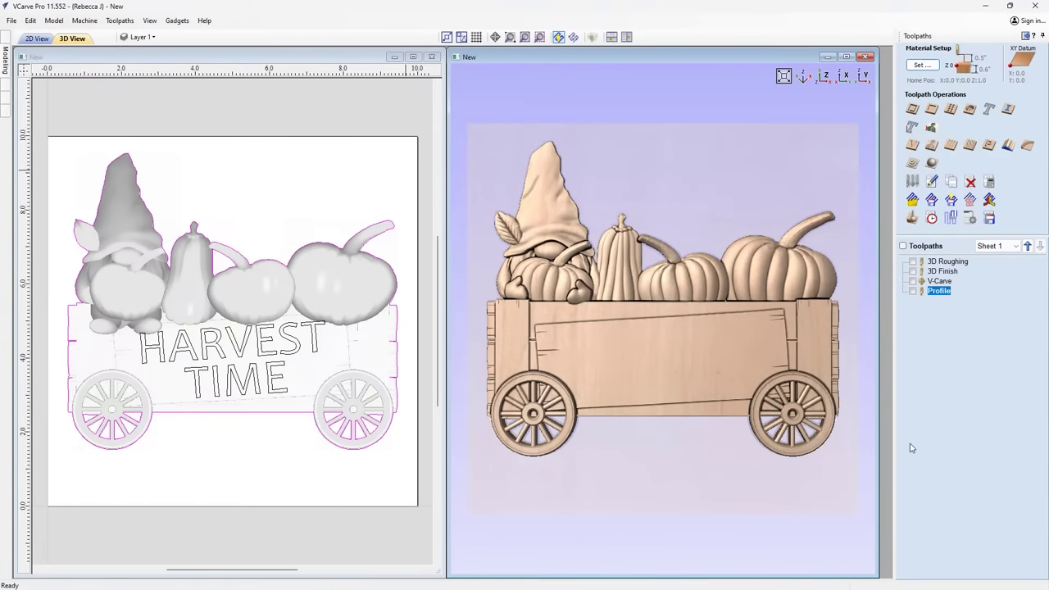